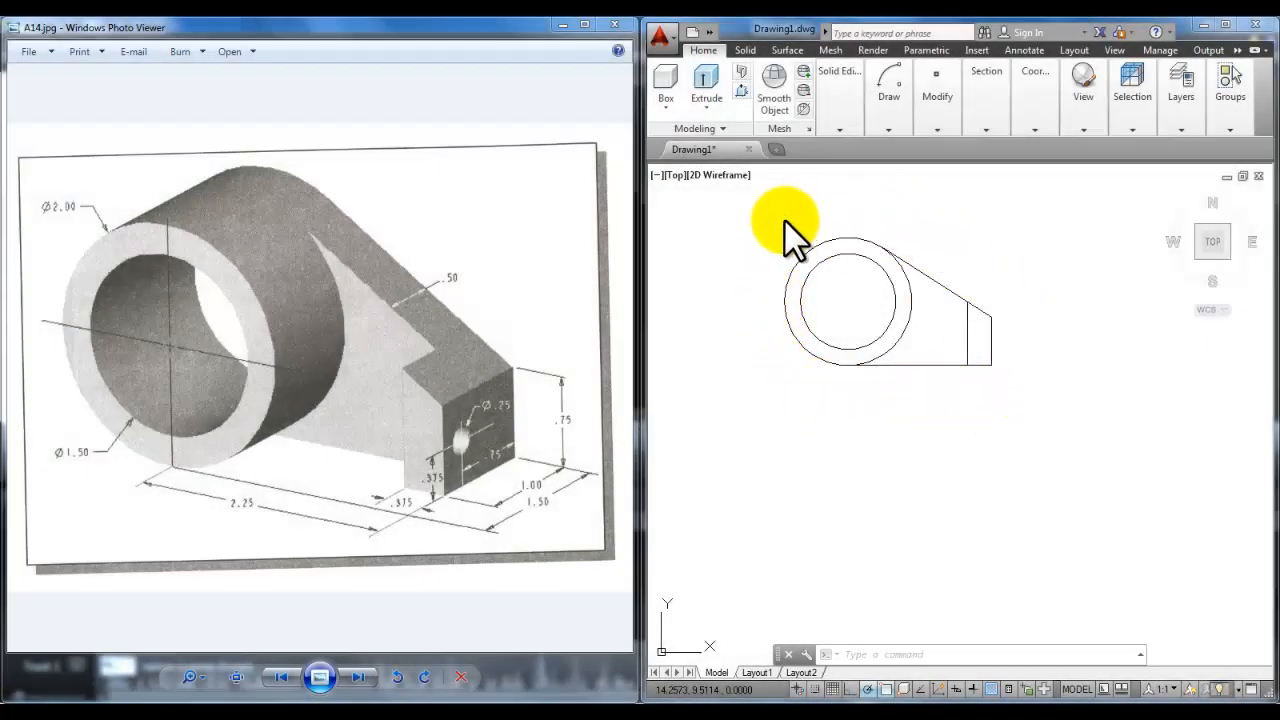
Step: Keep the 3D Modeling workspace and restore AutoCAD beside the reference picture
left_click(827, 533)
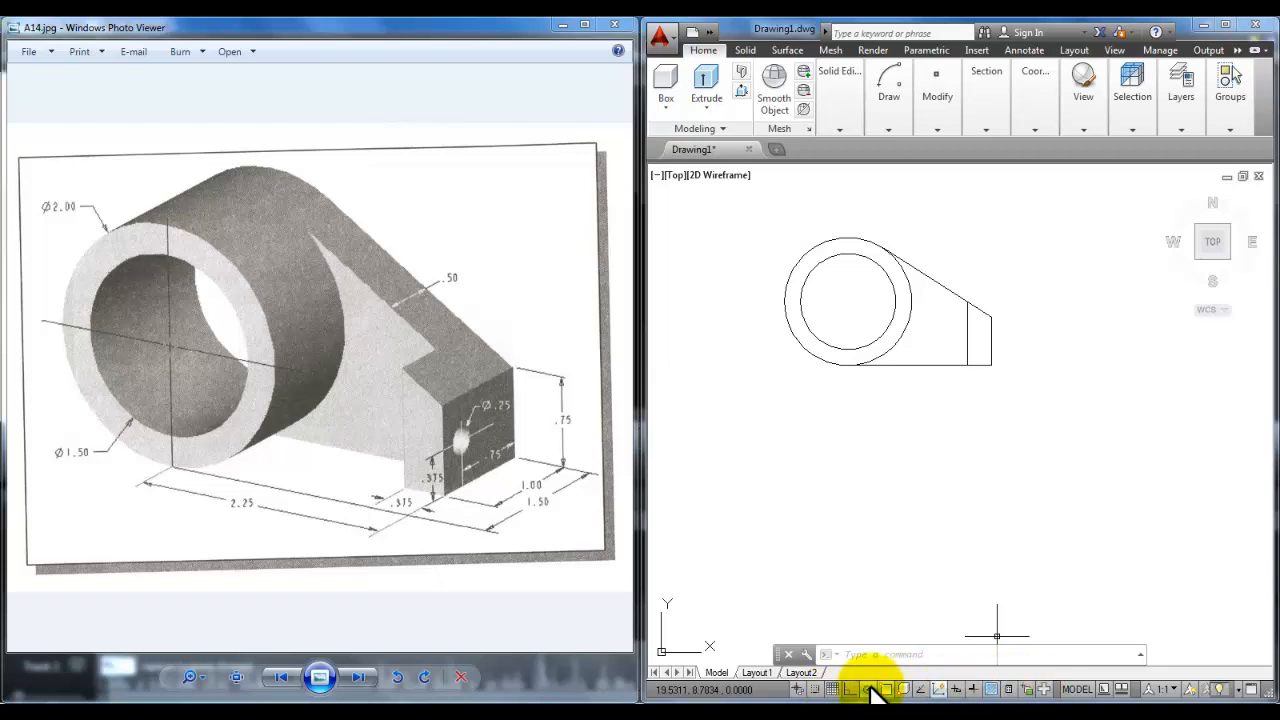
middle_click_drag(883, 398, 877, 377)
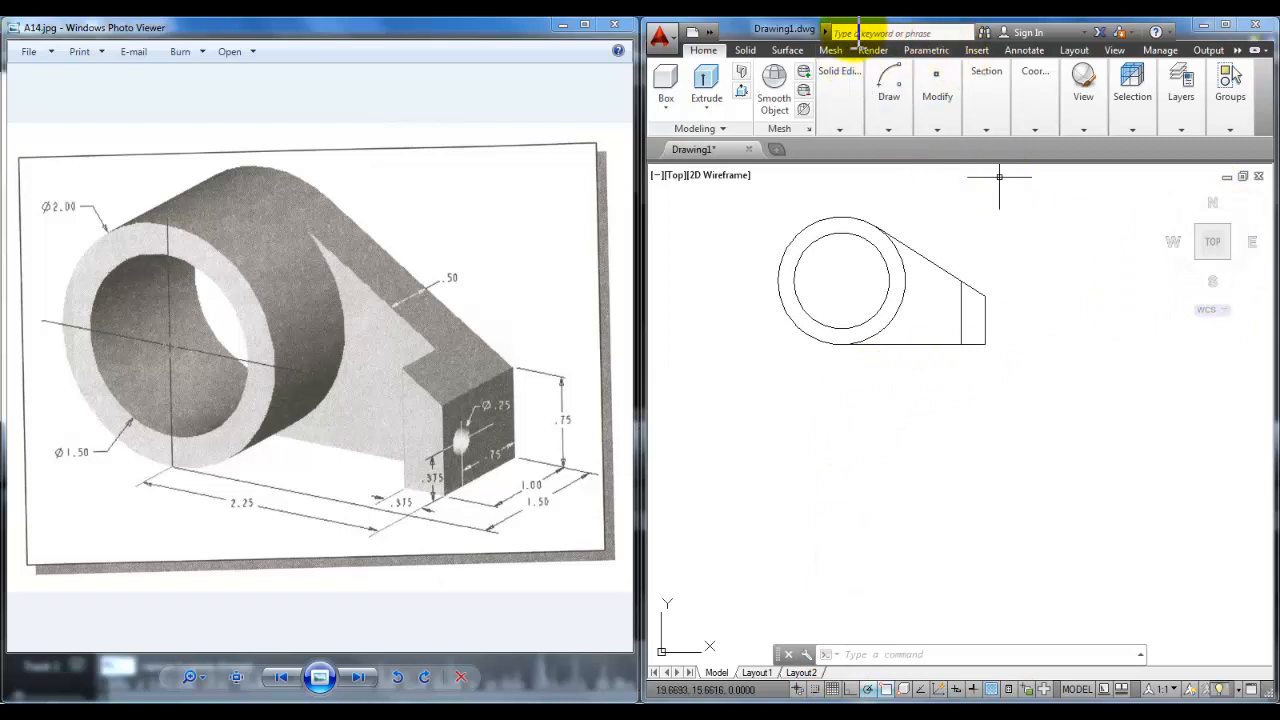
left_click(705, 30)
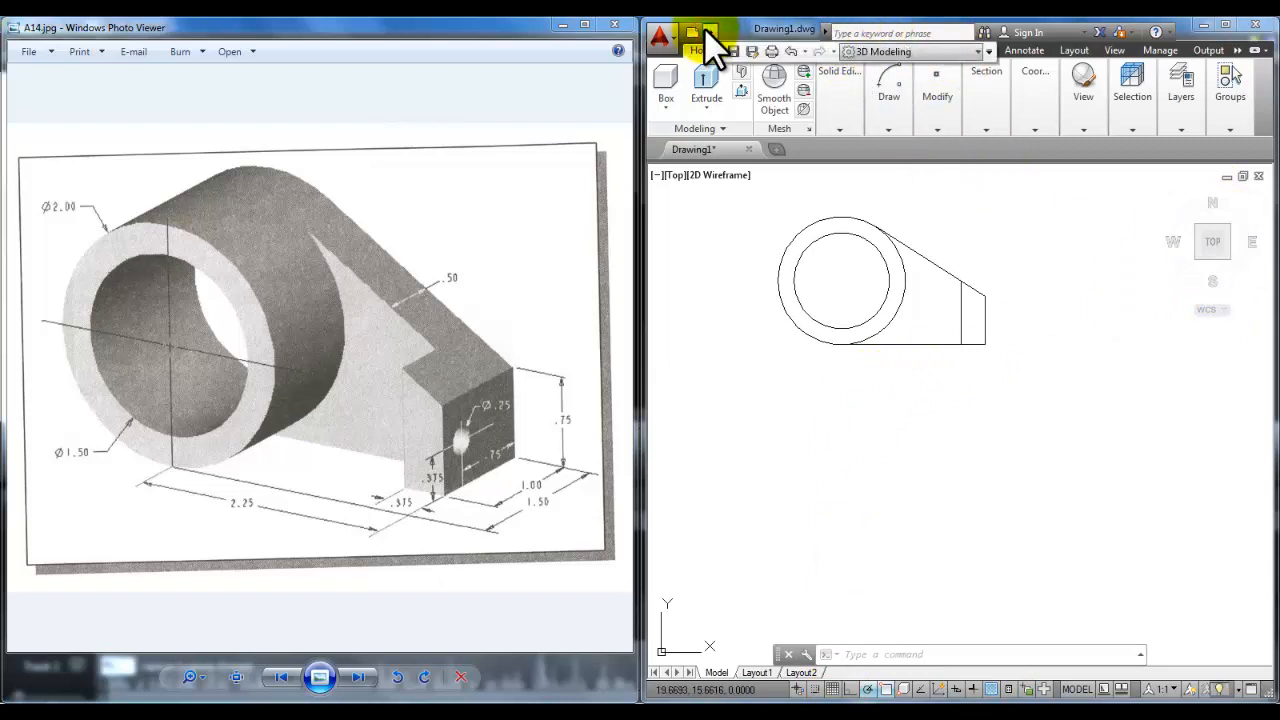
left_click(978, 50)
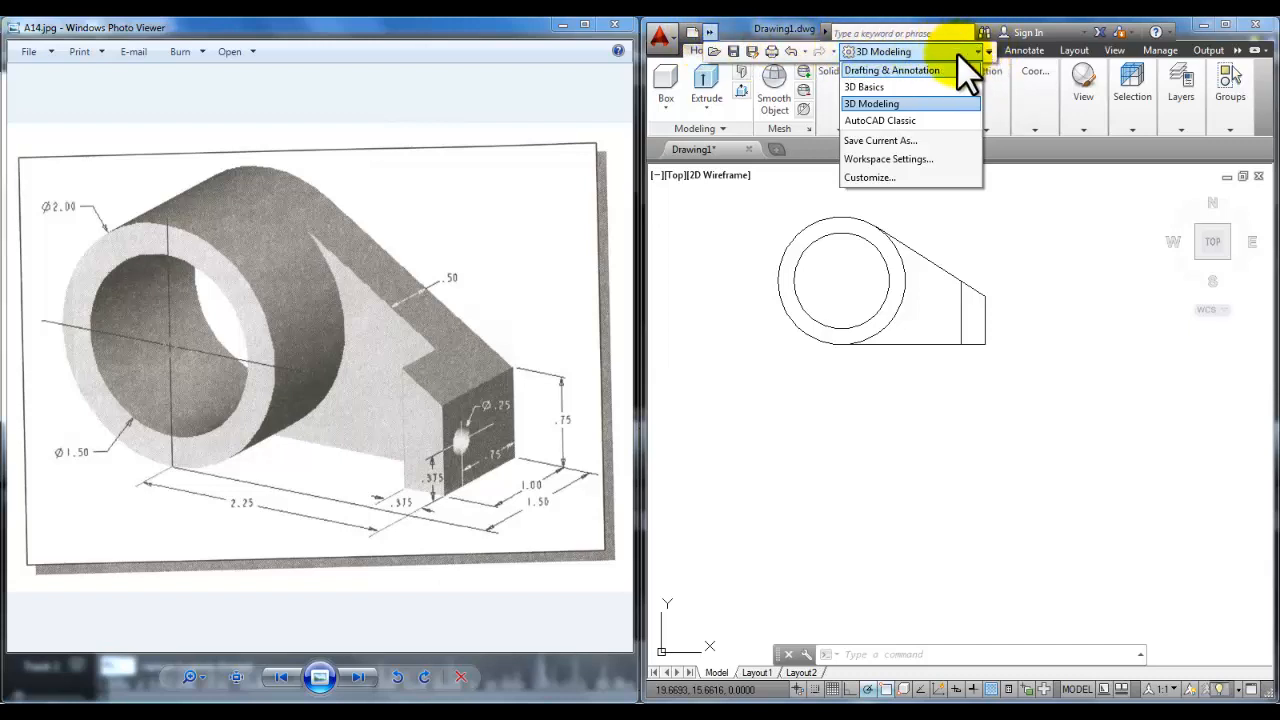
left_click(901, 104)
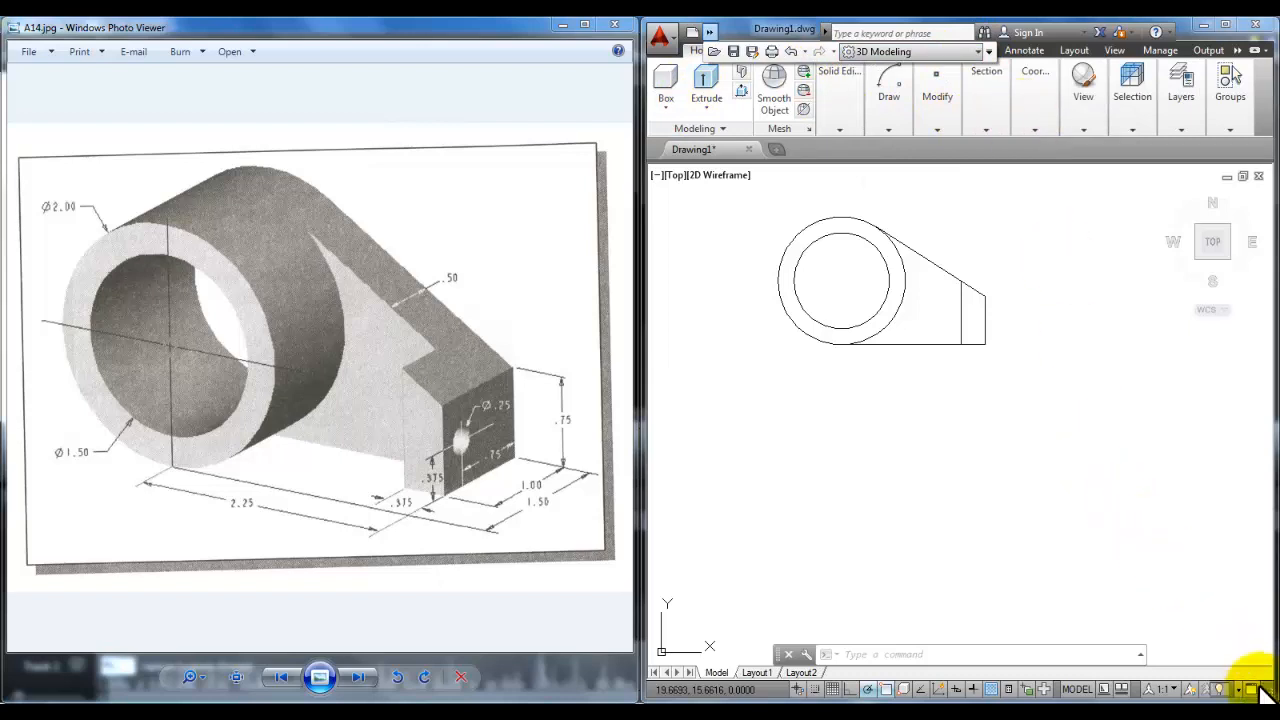
left_click(1225, 24)
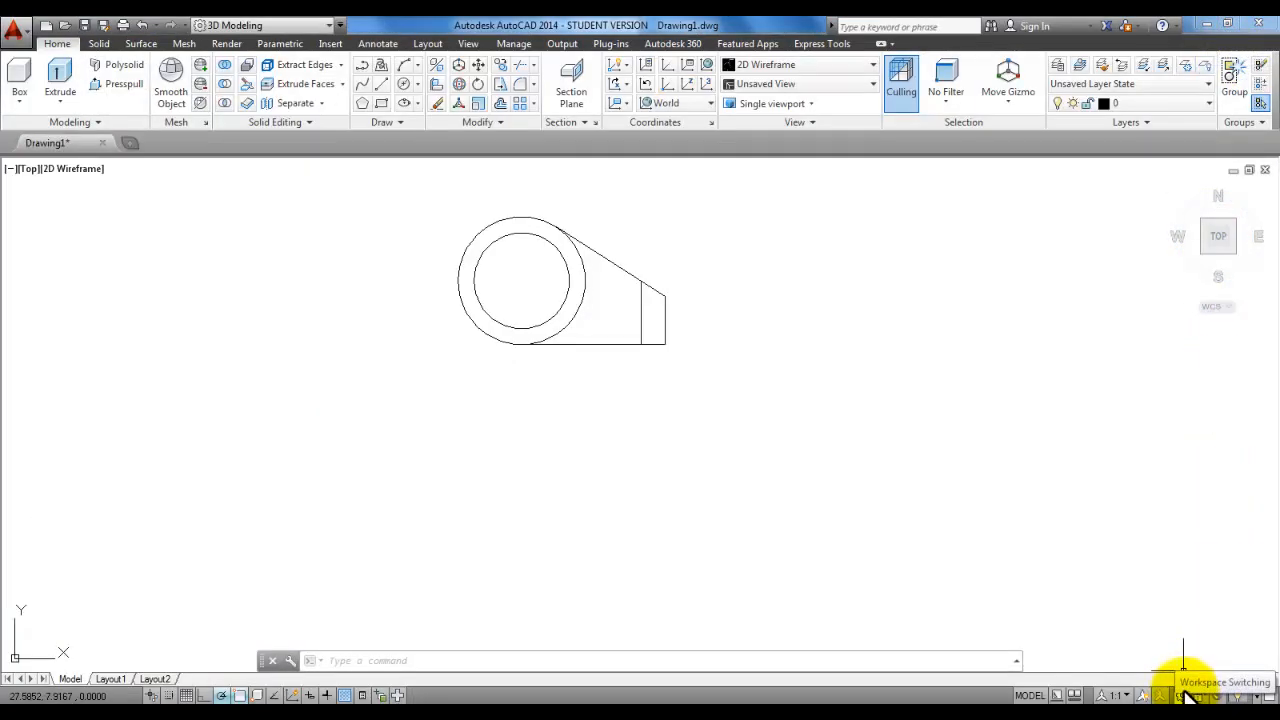
left_click(1184, 698)
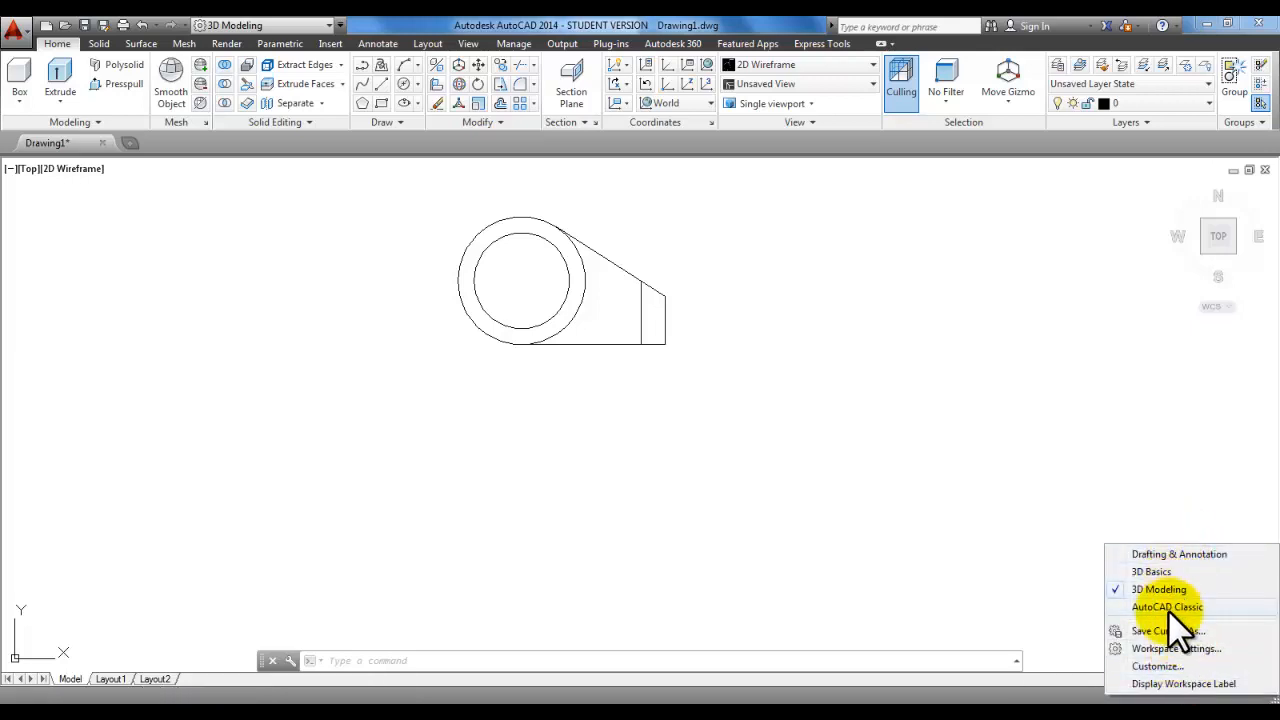
left_click(333, 26)
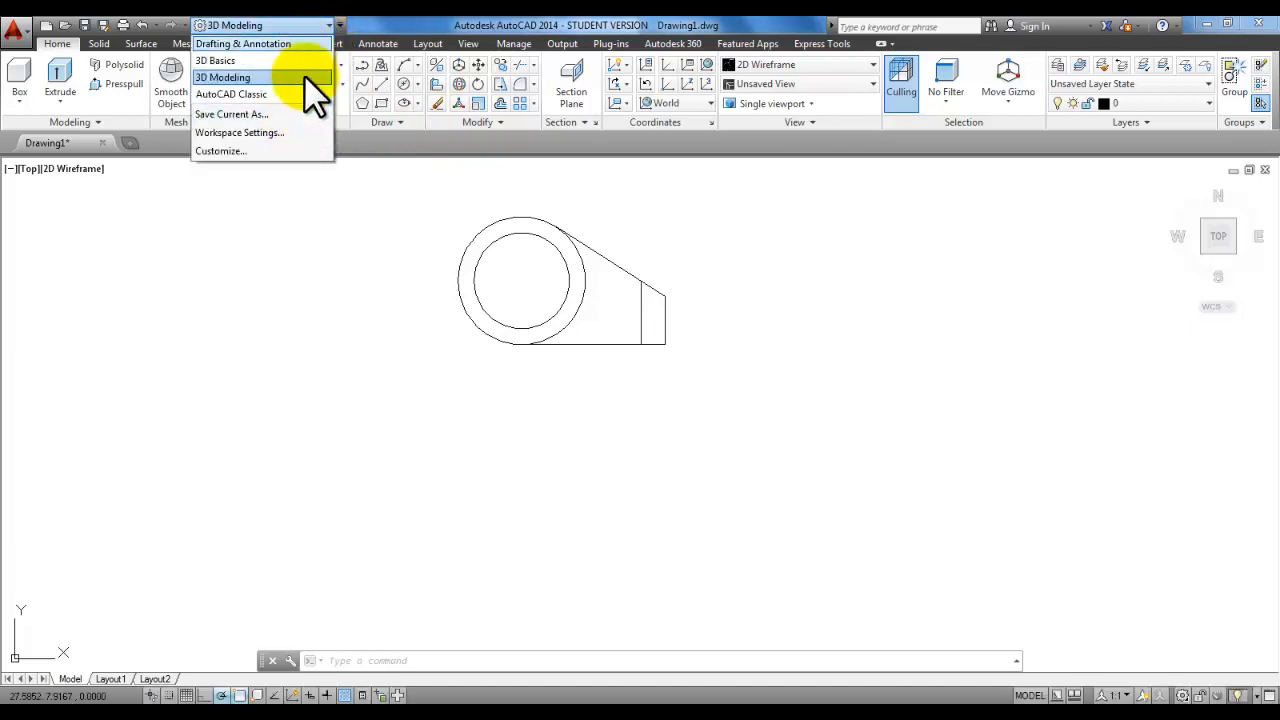
left_click(314, 24)
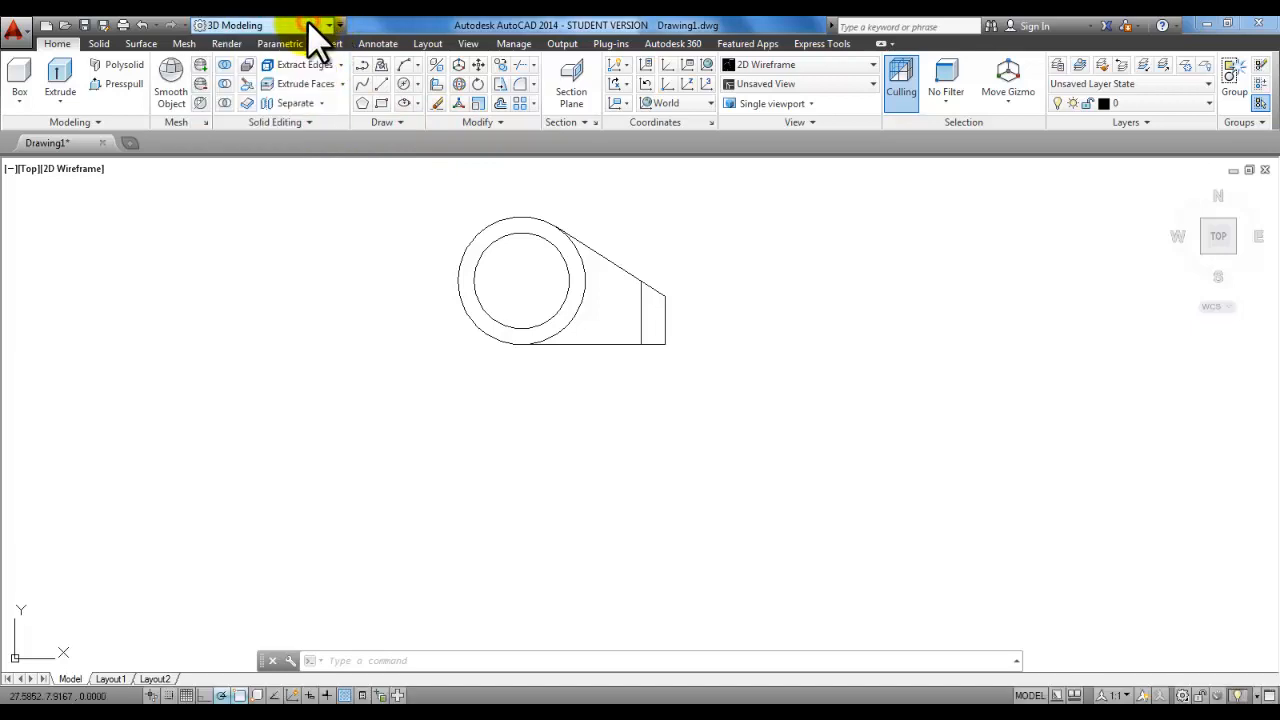
left_click(1182, 695)
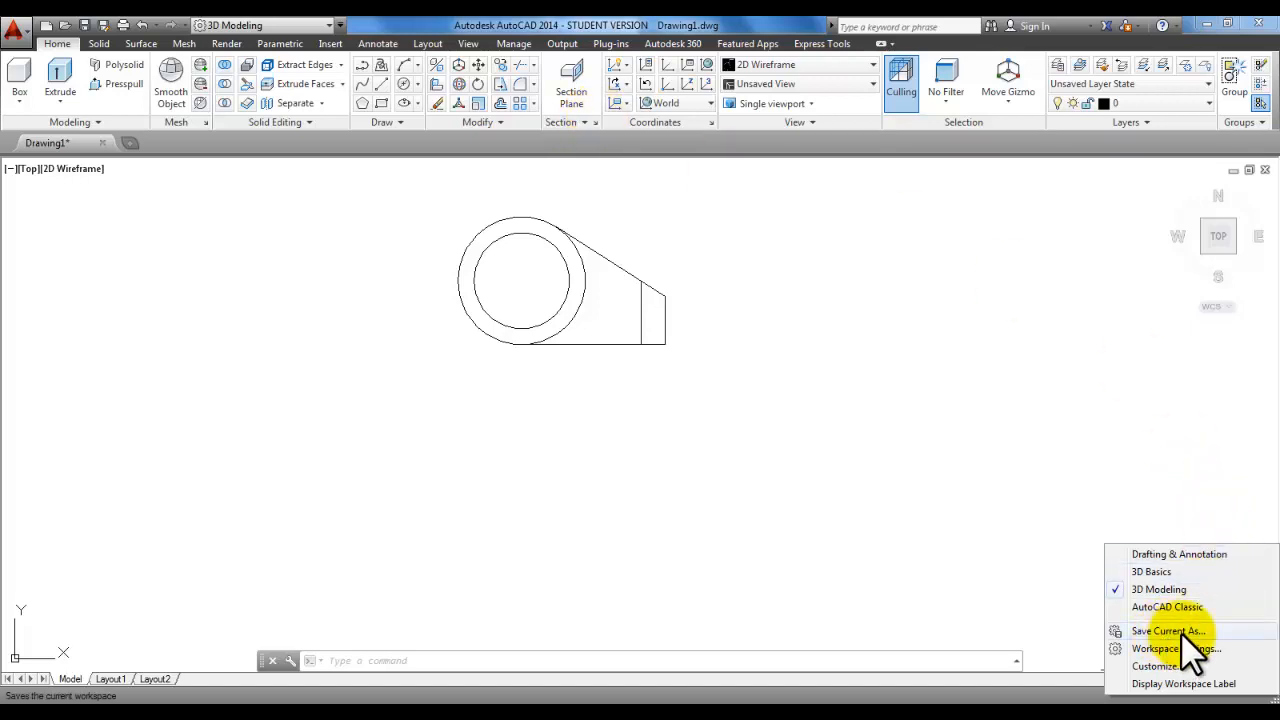
left_click(1227, 23)
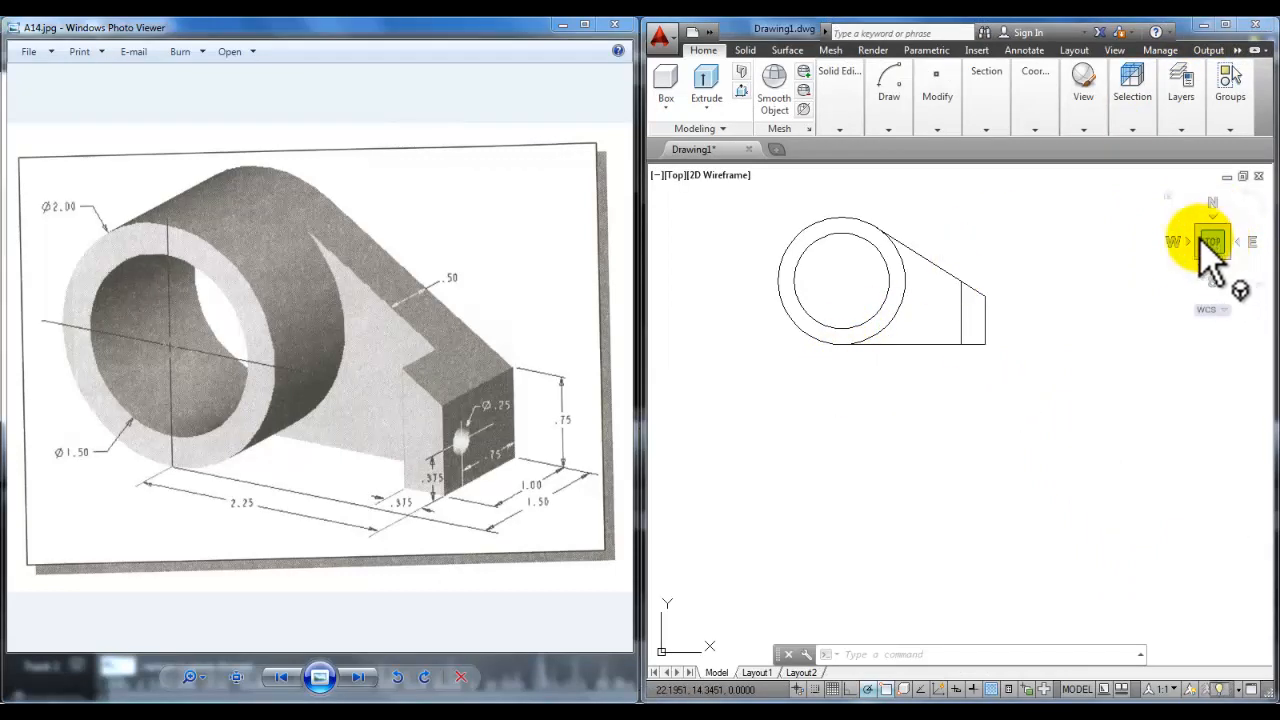
Step: Draw a 2-unit diameter circle centred just below the top-view outline
mouse_move(878, 103)
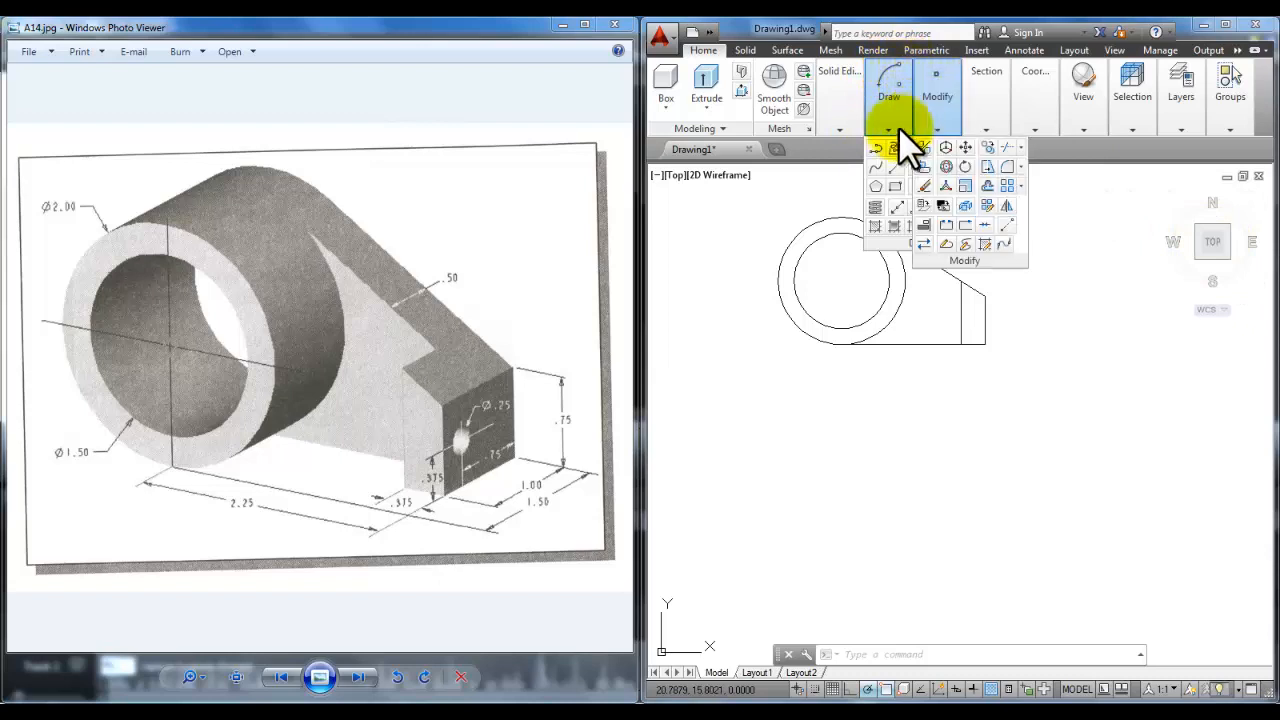
mouse_move(895, 80)
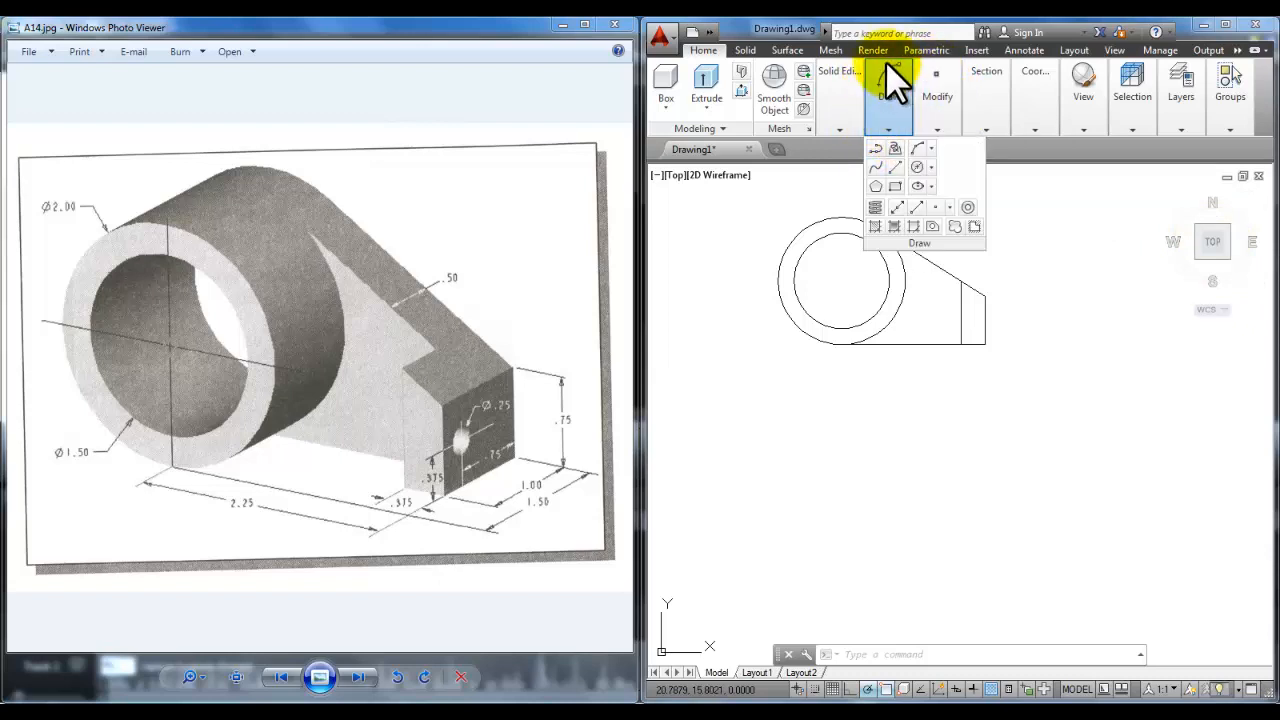
left_click(896, 167)
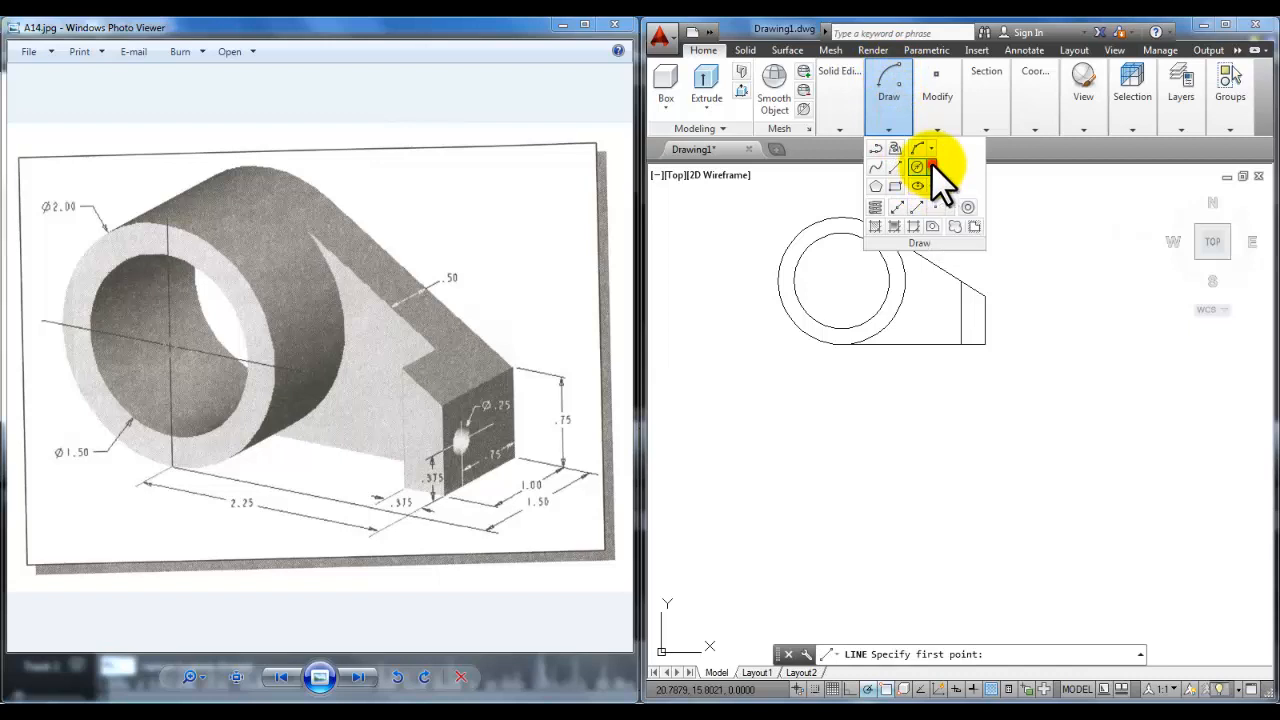
left_click(931, 165)
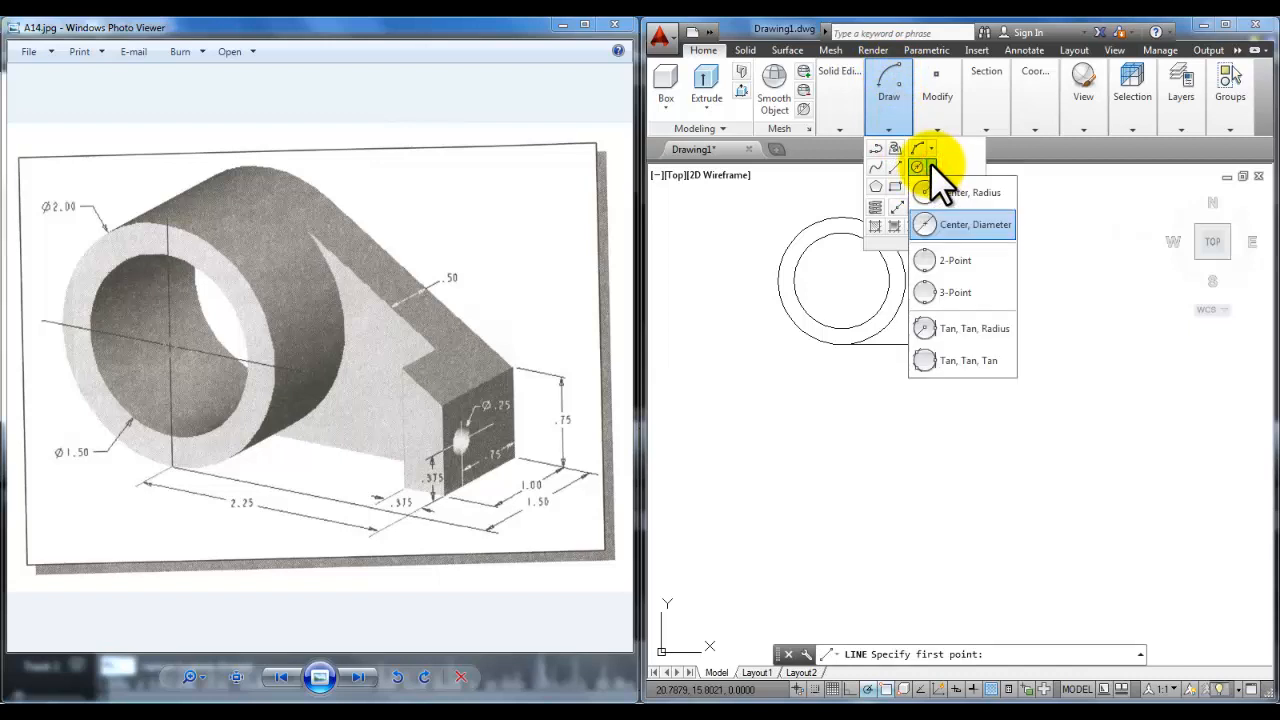
left_click(963, 223)
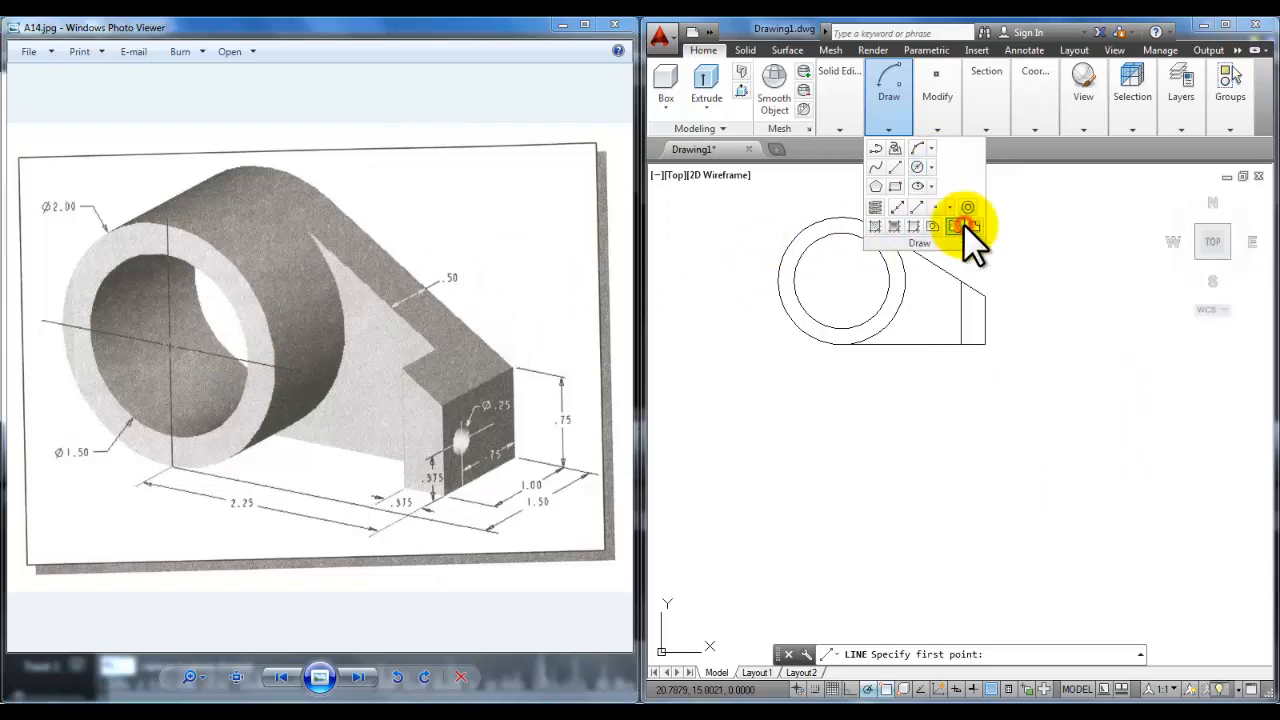
left_click(839, 491)
type("2")
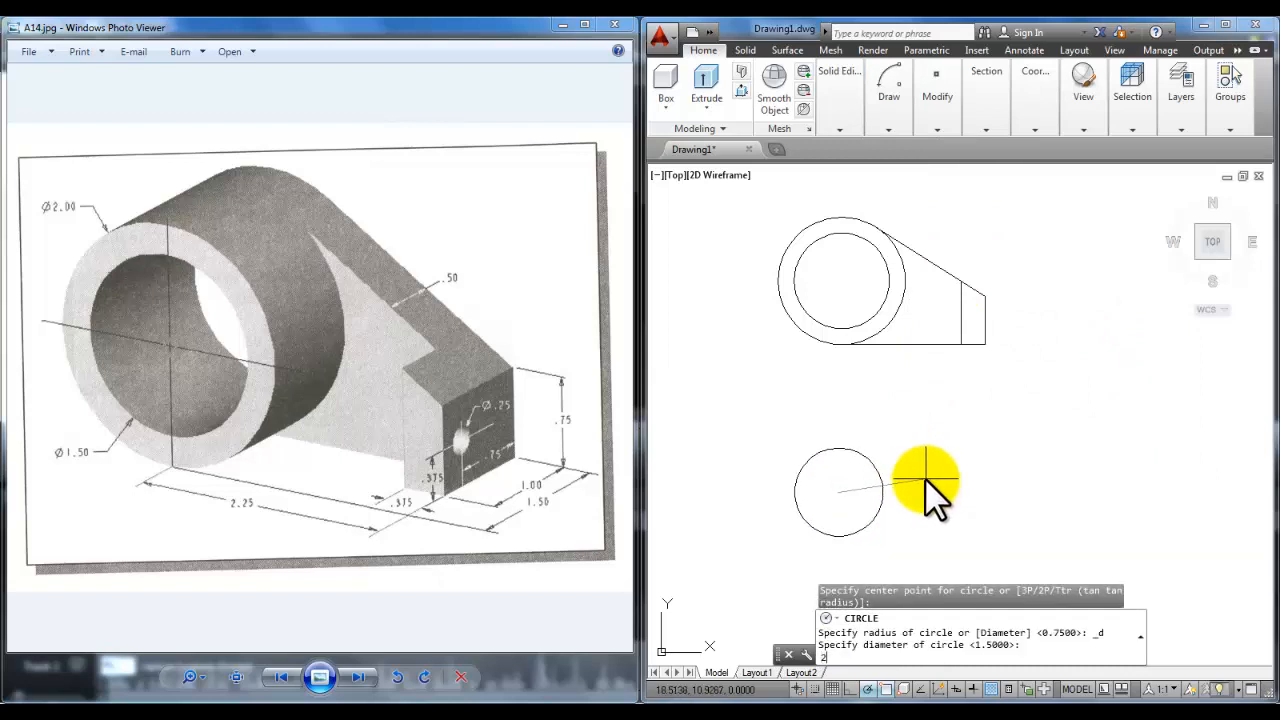
key("Return")
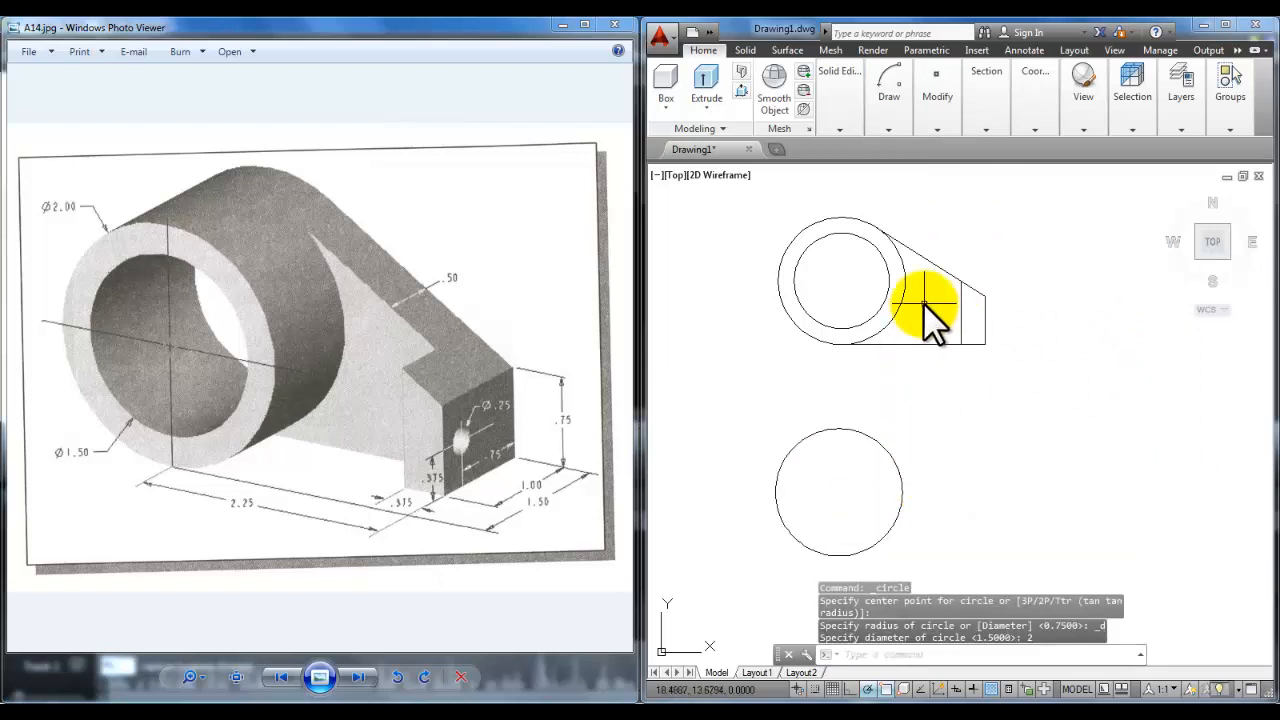
Step: Add a concentric 1.5-unit diameter circle on the same centre point
mouse_move(938, 115)
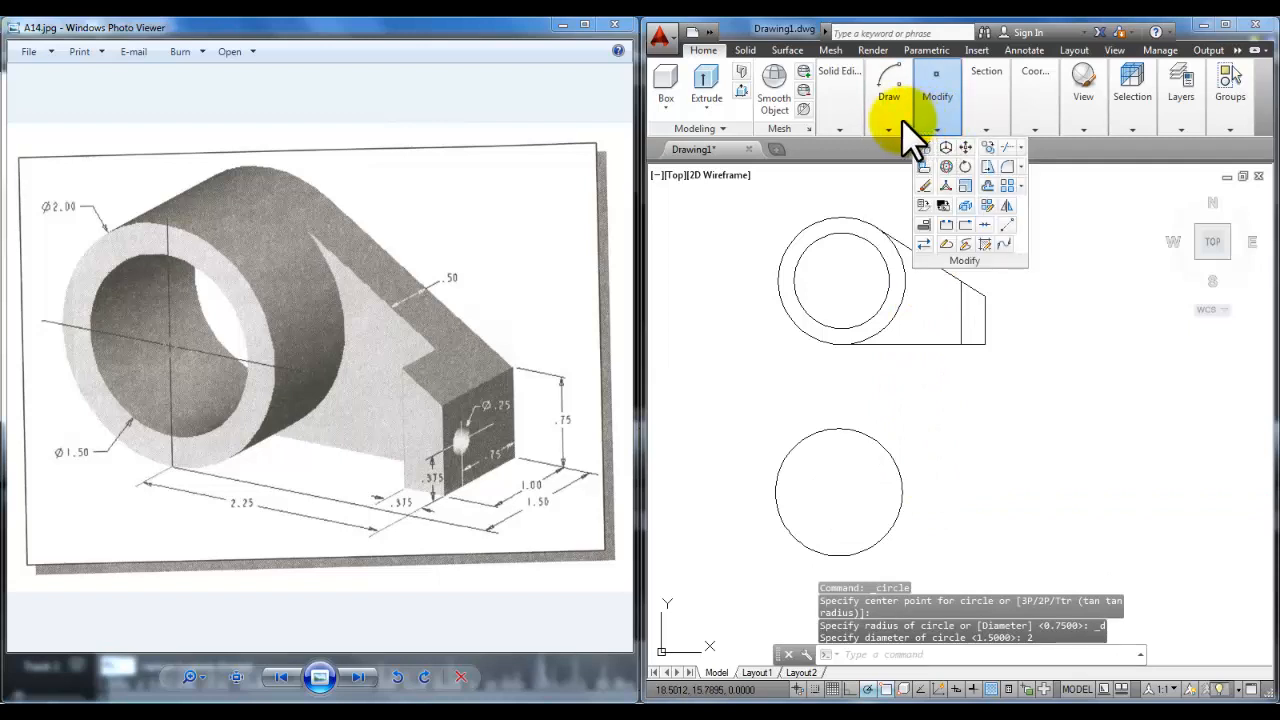
mouse_move(888, 100)
left_click(931, 166)
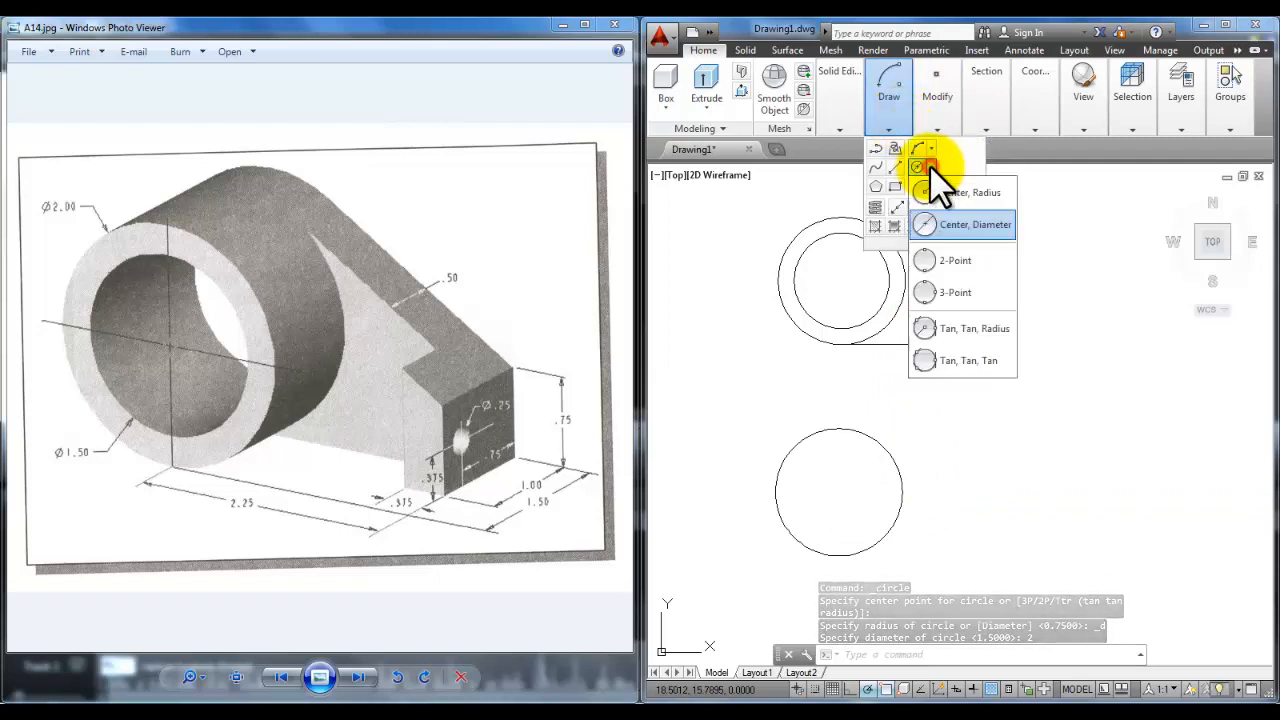
left_click(968, 226)
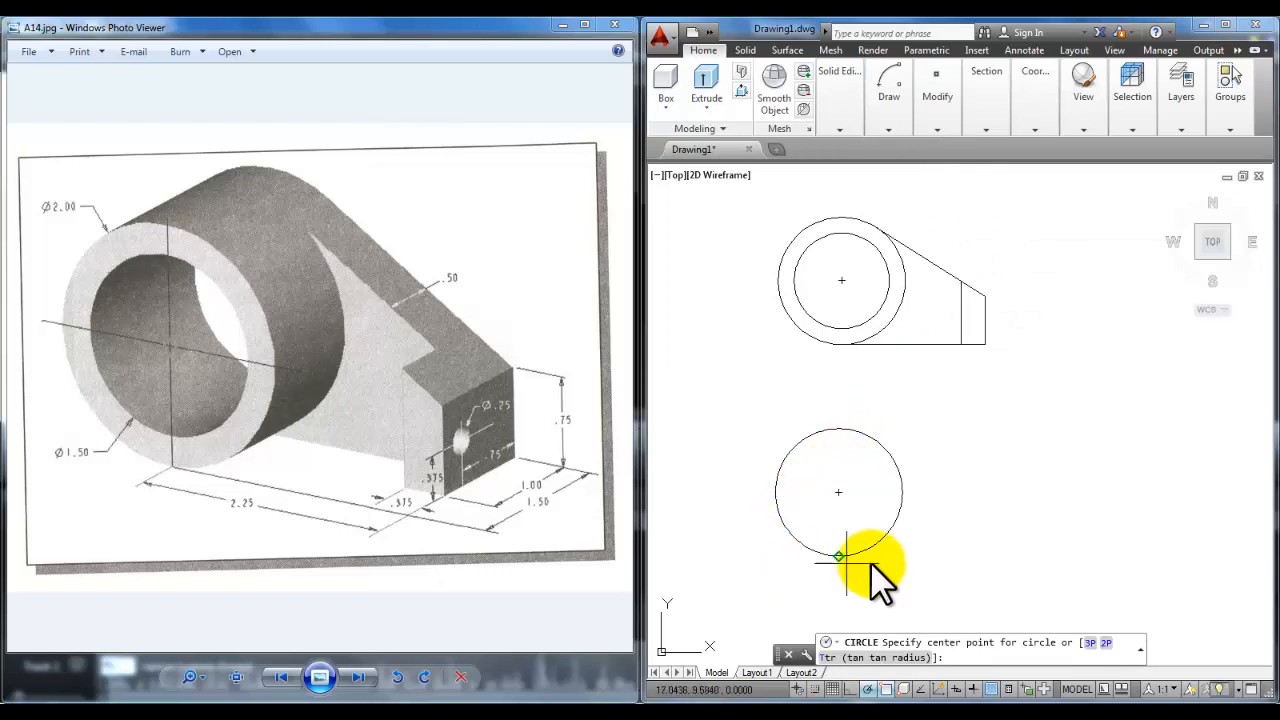
left_click(838, 491)
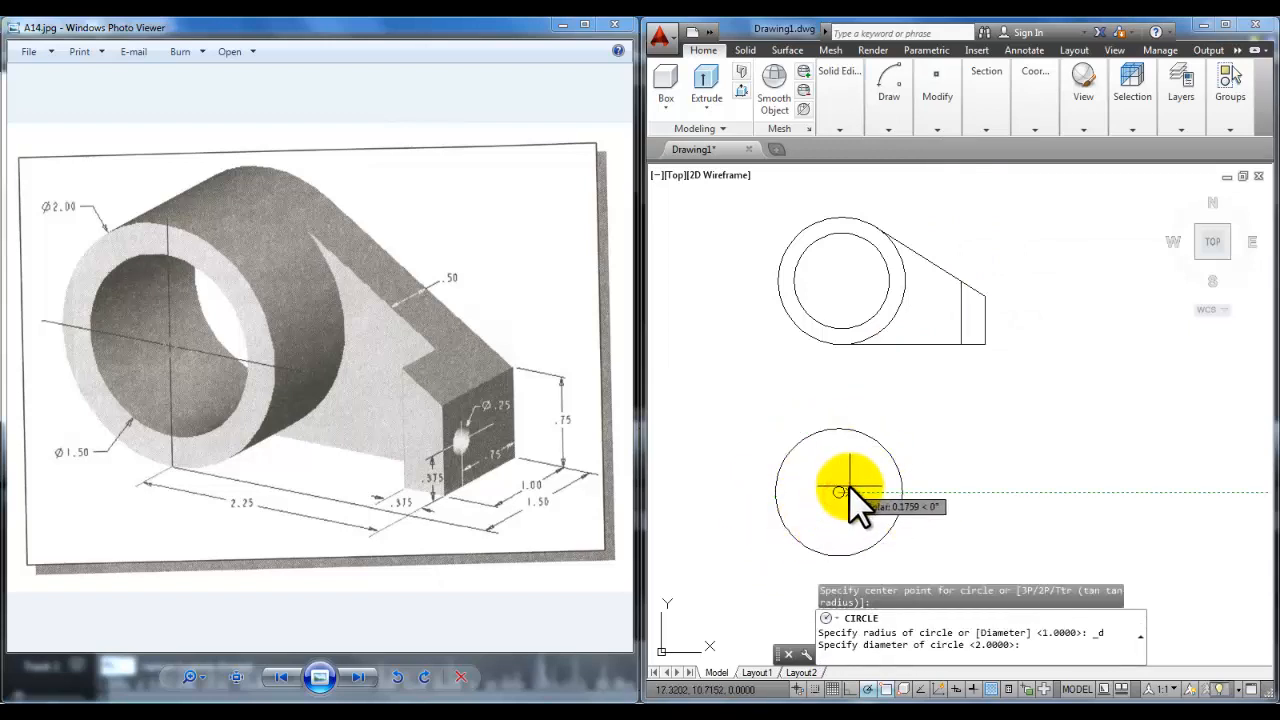
type("1.5")
key("Return")
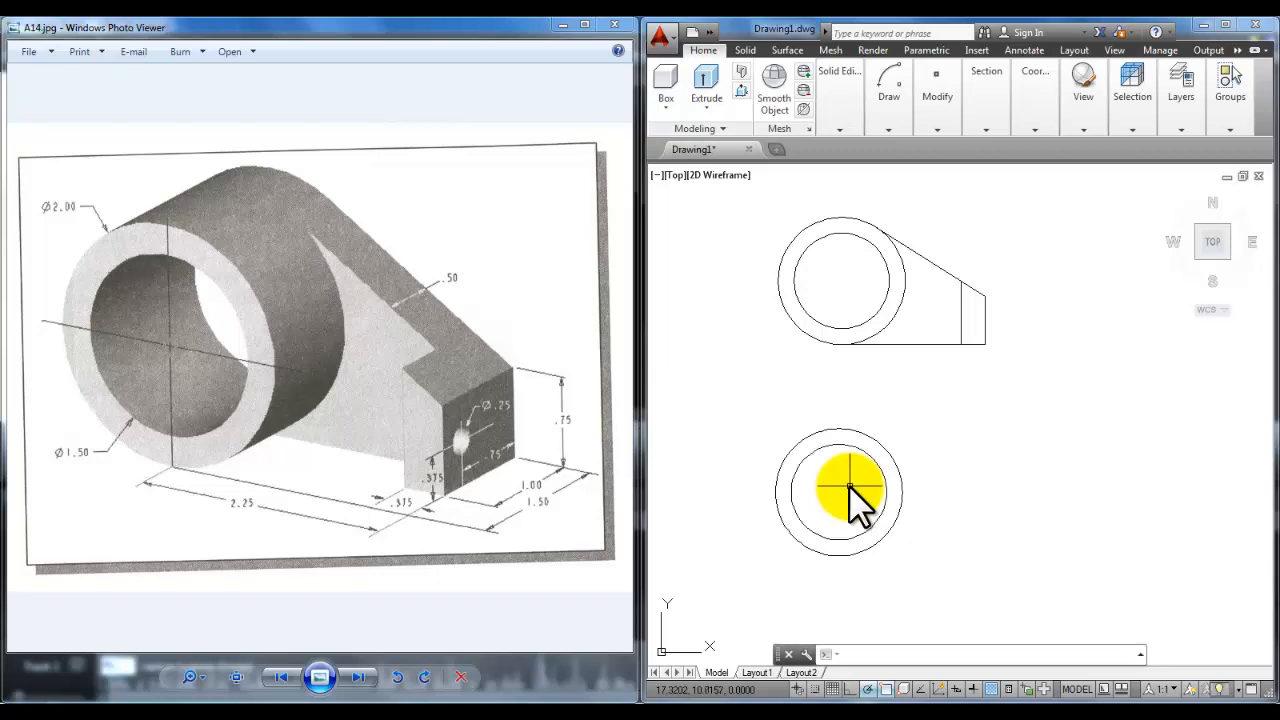
middle_click_drag(849, 486, 831, 460)
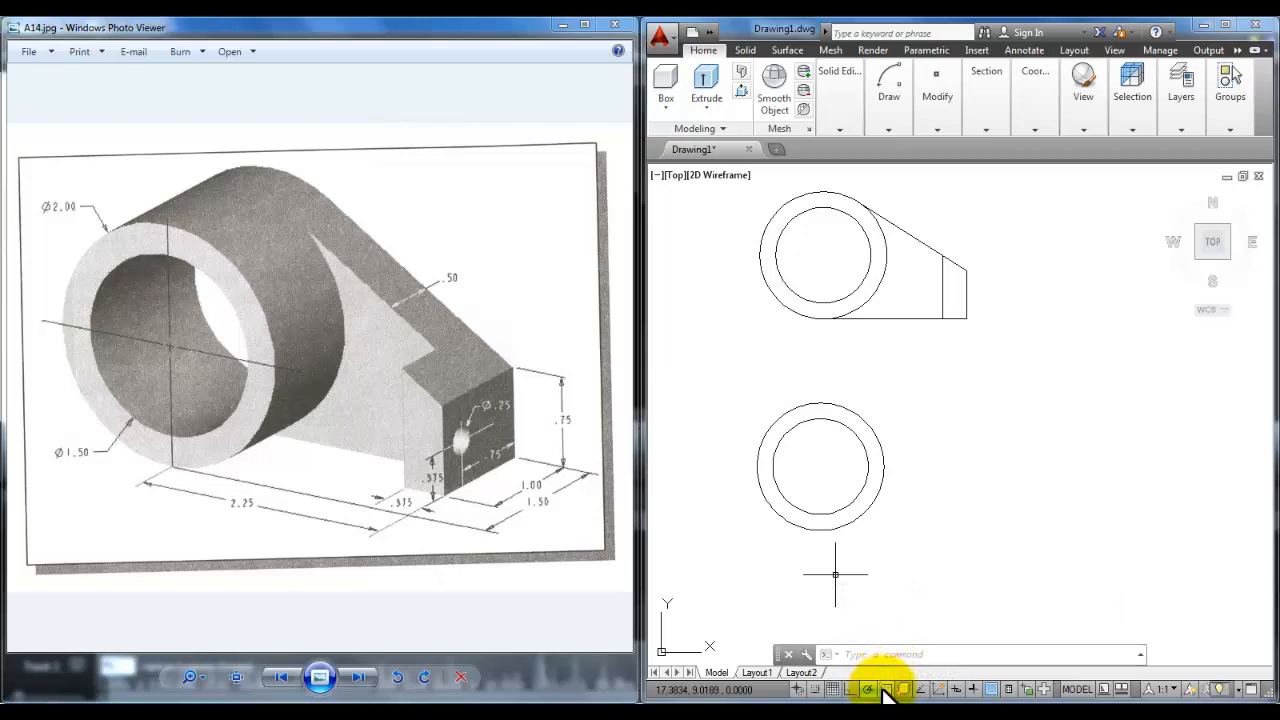
right_click(884, 689)
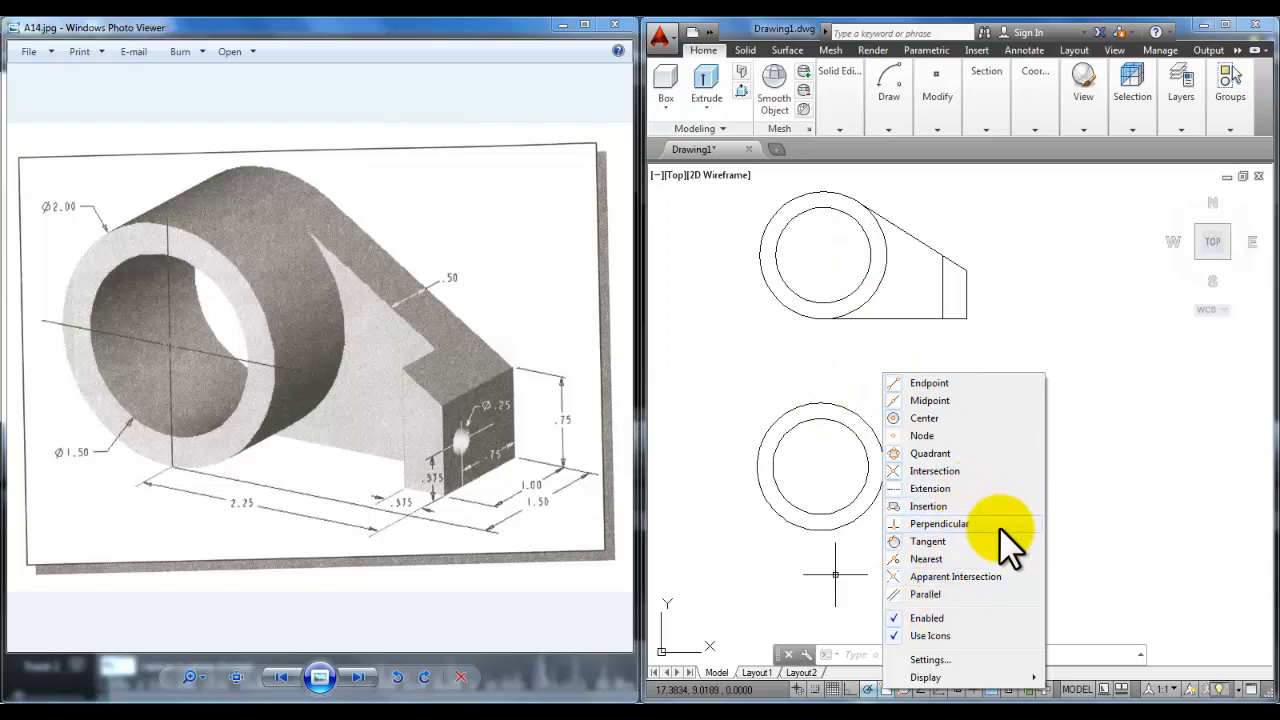
key("Escape")
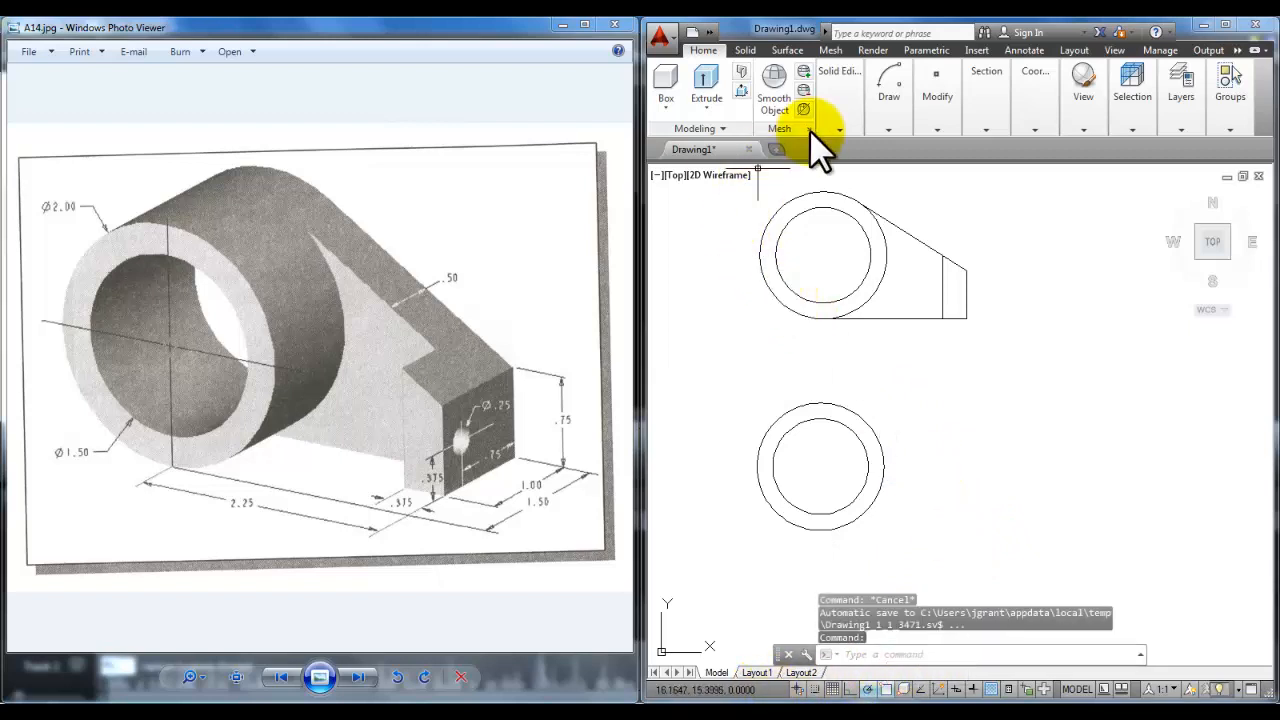
Step: Draw lines from the outer circle's bottom: 2.25 right, .75 up, then tangent to the circle
mouse_move(905, 128)
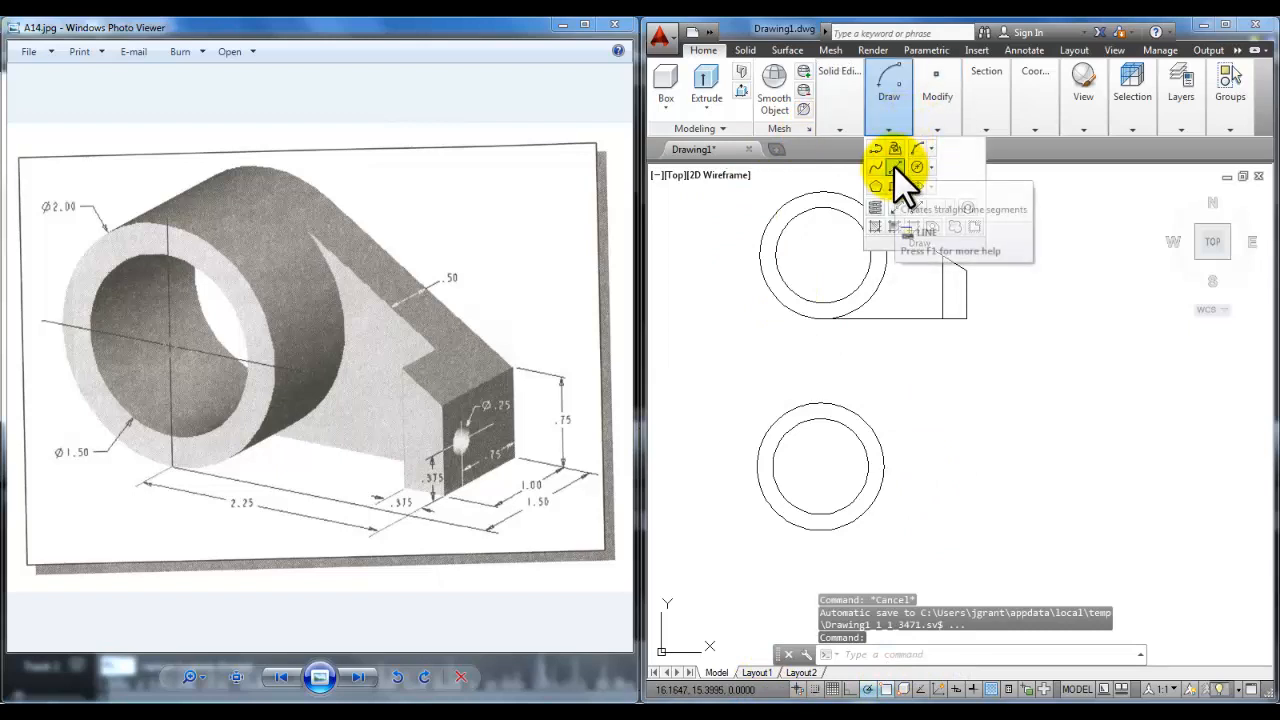
left_click(897, 180)
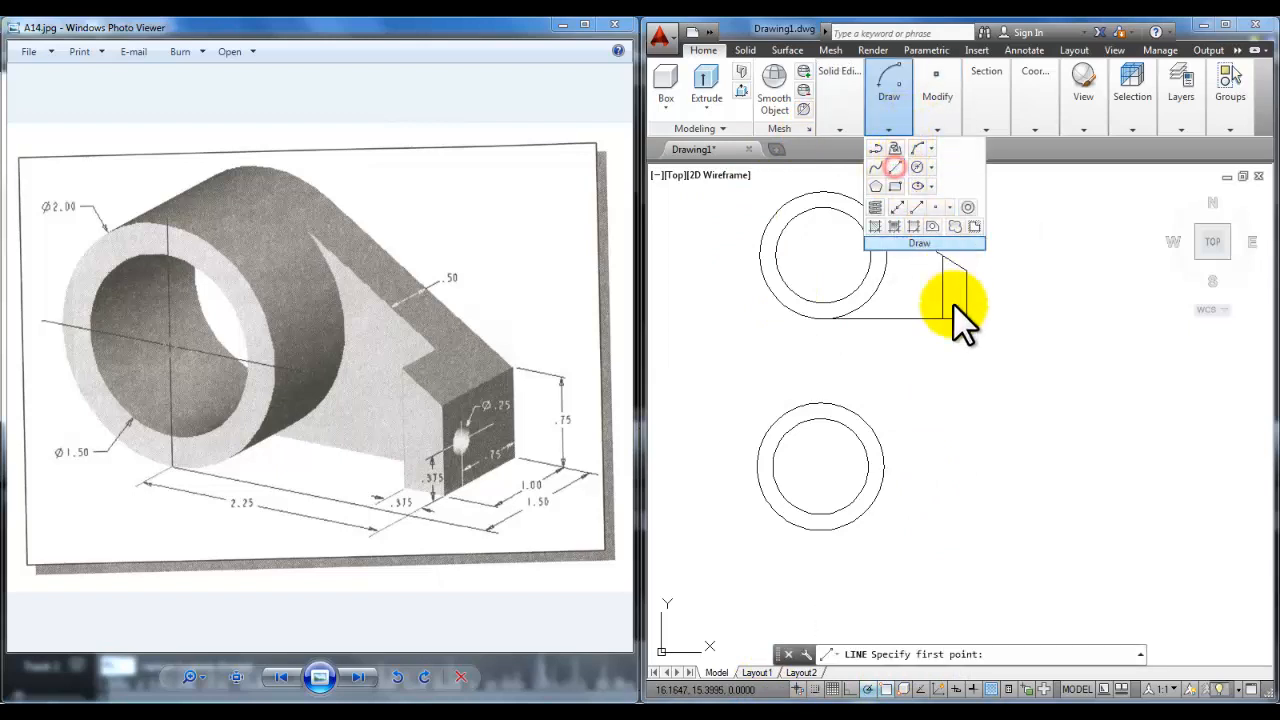
left_click(819, 531)
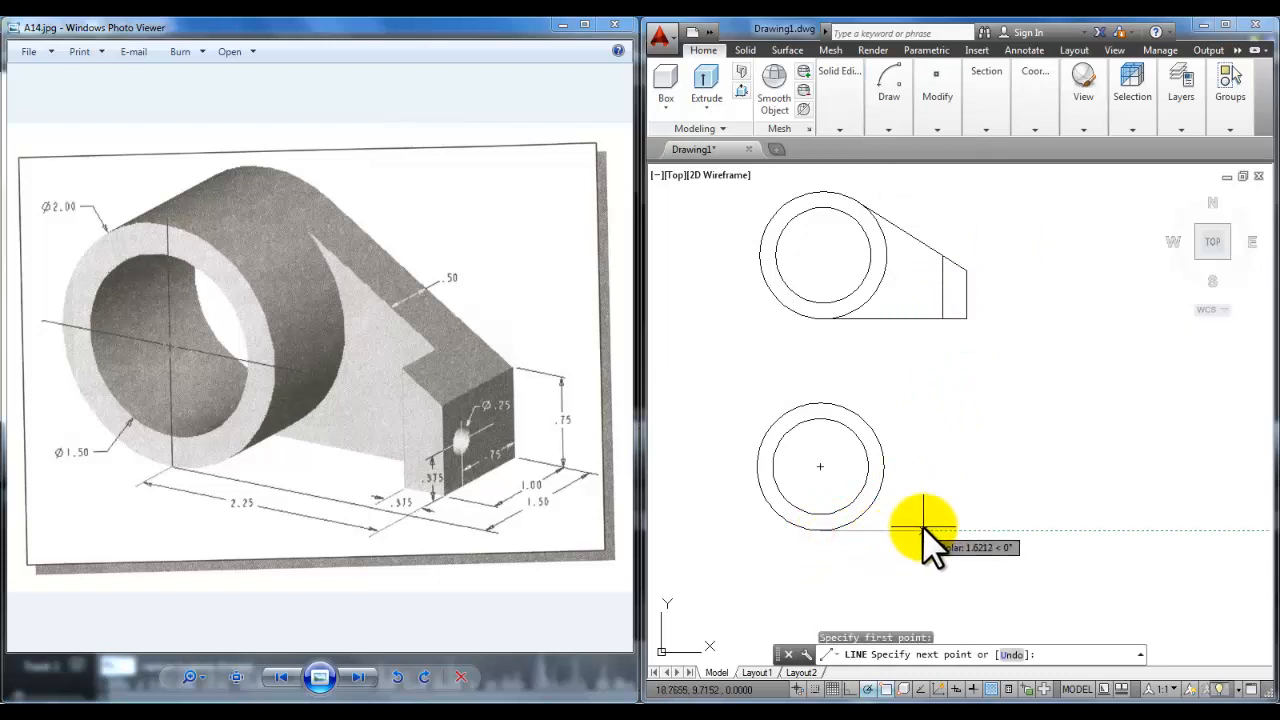
type("2.25")
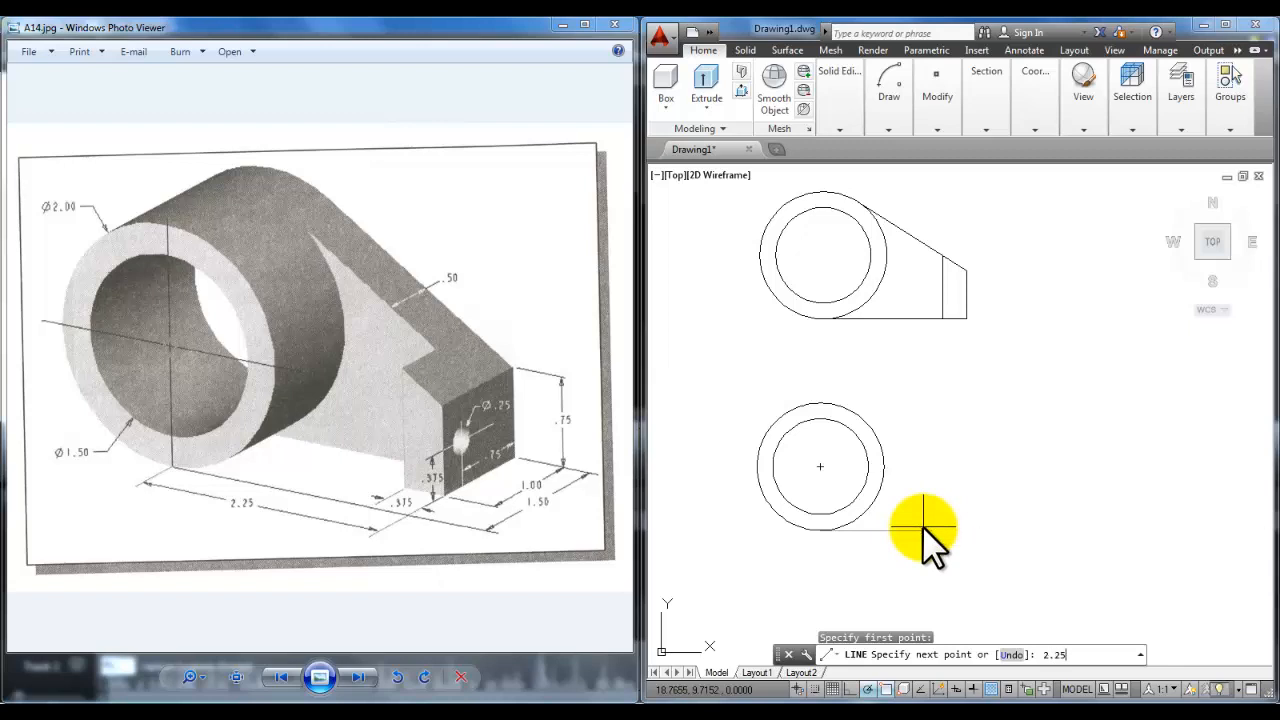
key("Return")
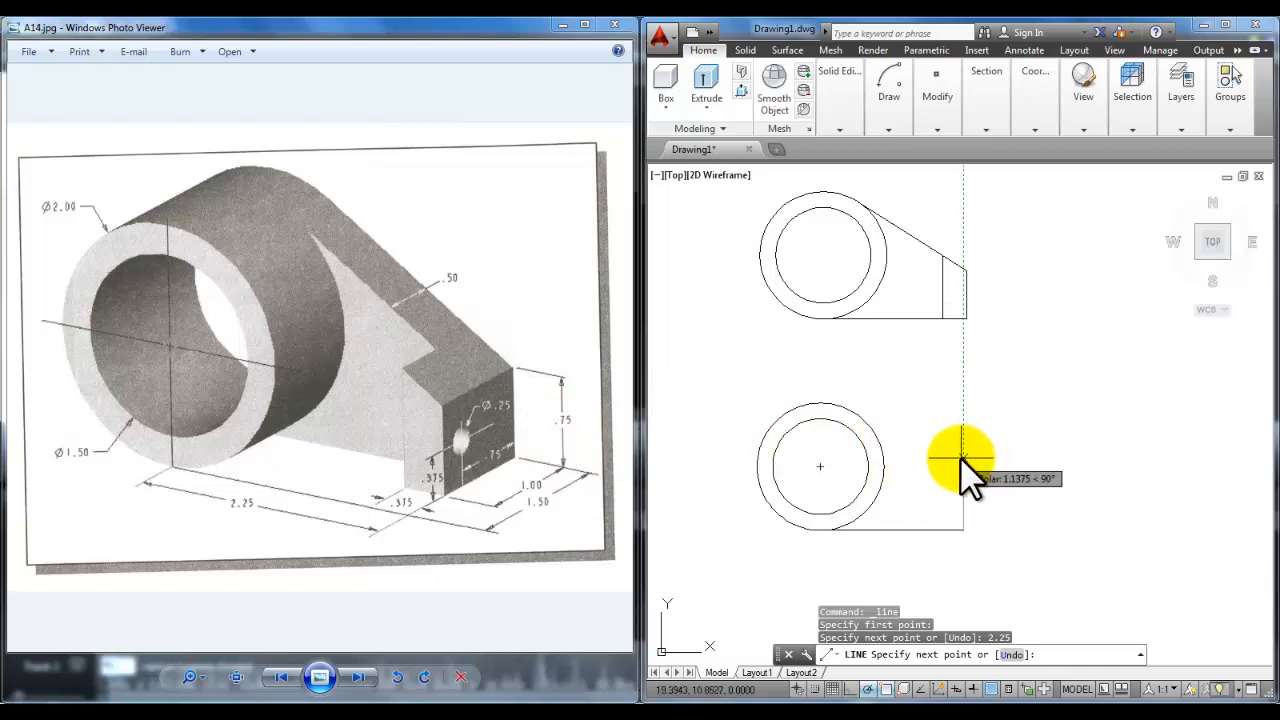
type(".")
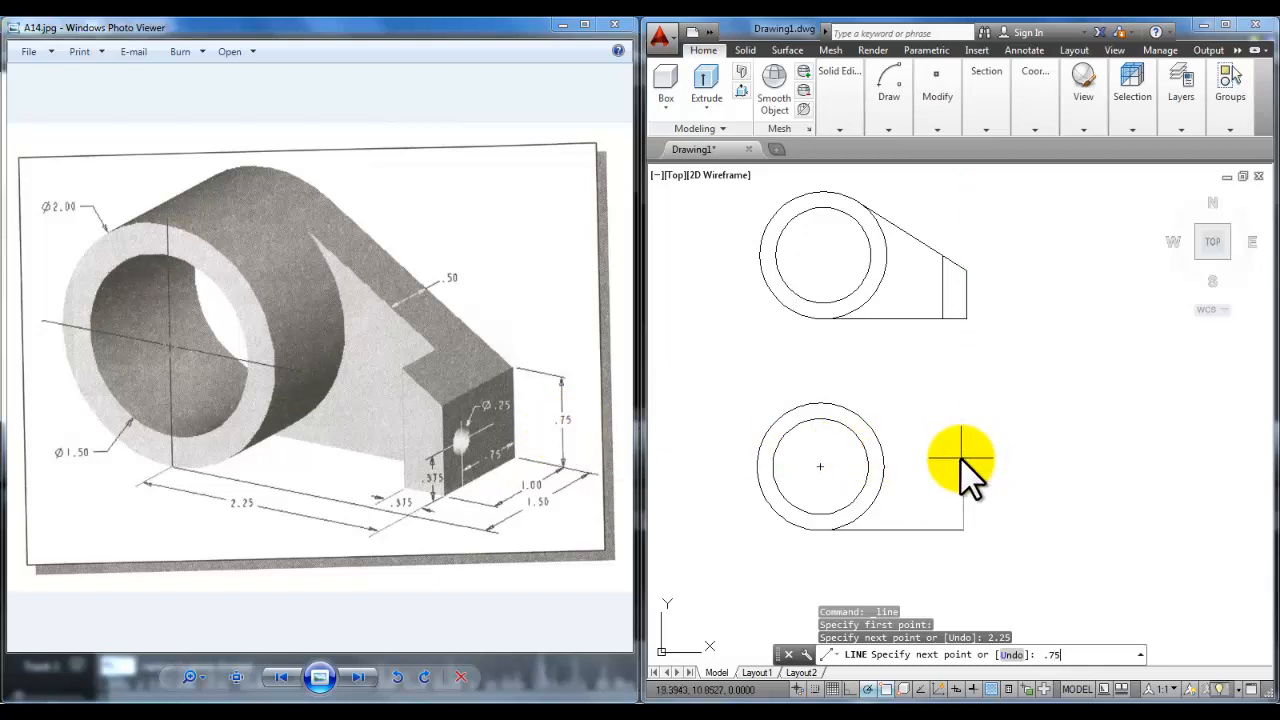
type("75")
key("Return")
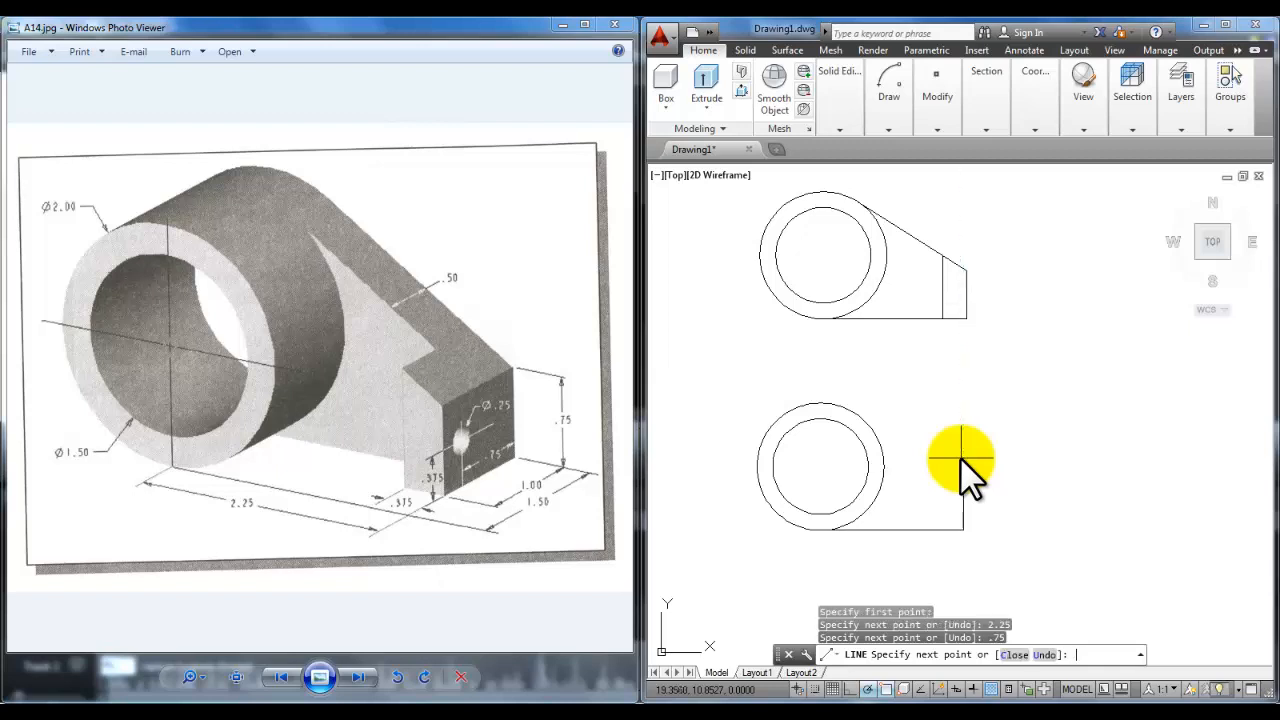
left_click(855, 412)
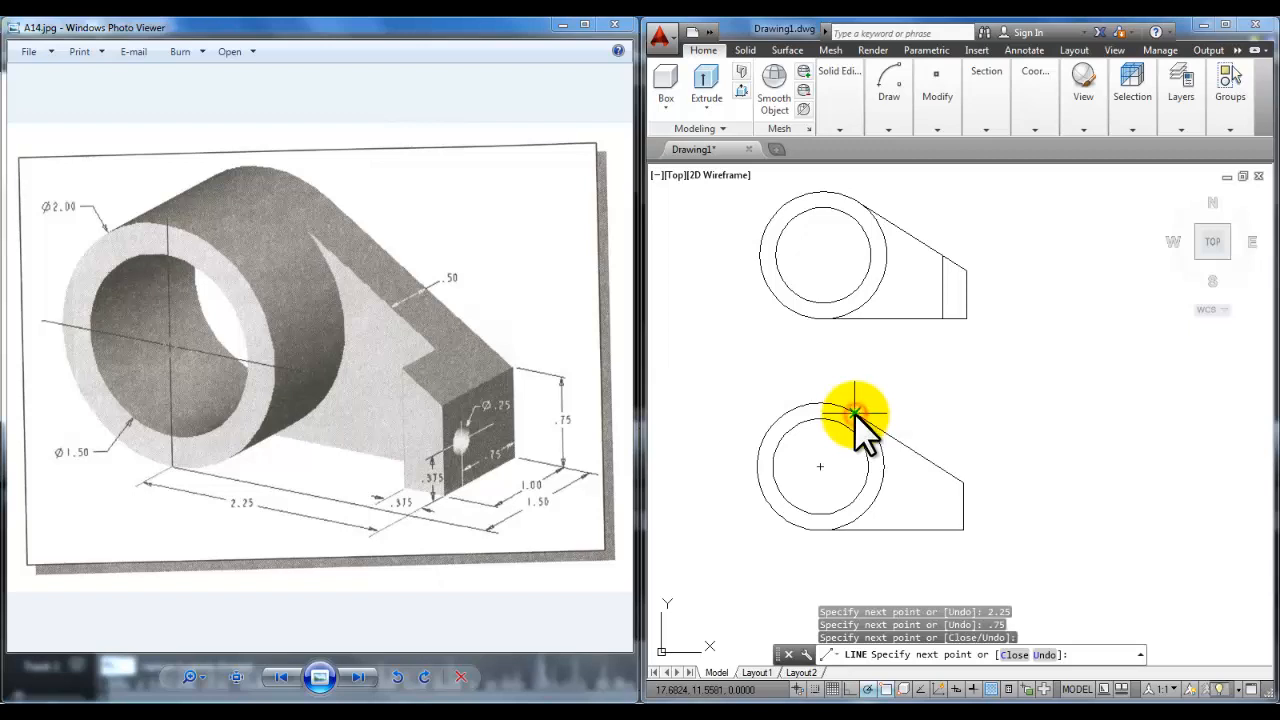
key("Return")
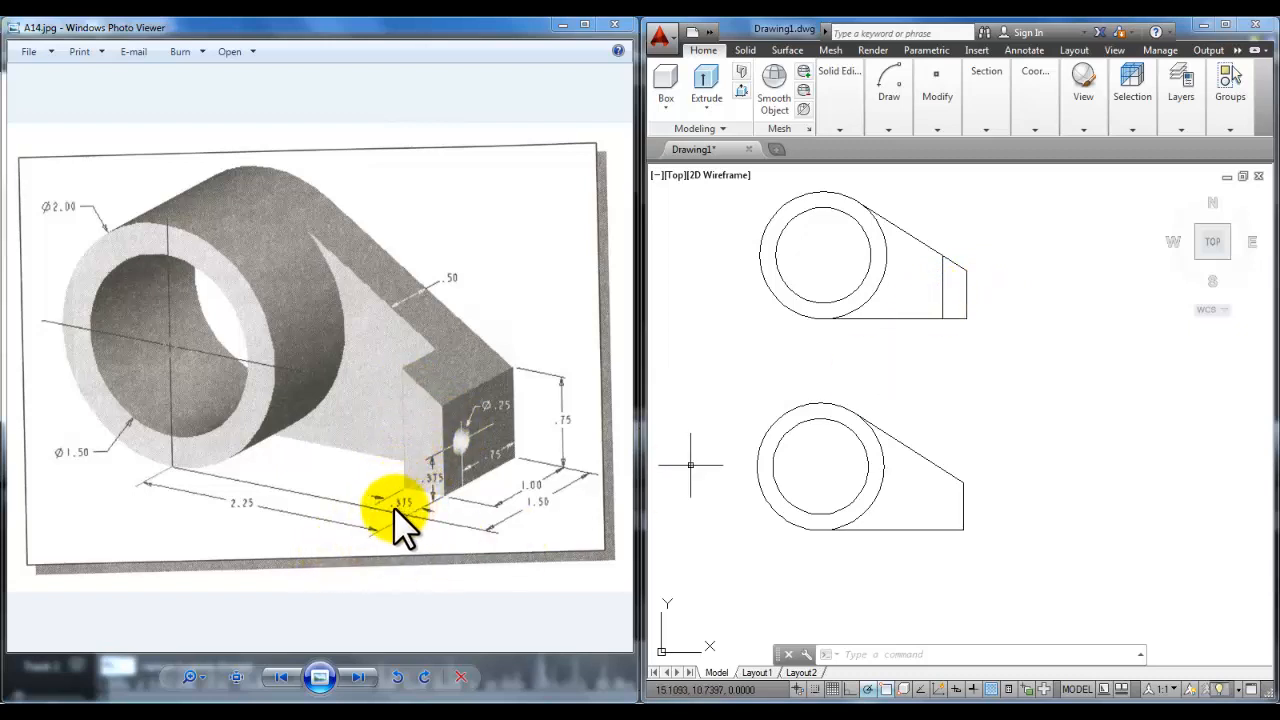
Step: Offset the right vertical edge .375 inward
left_click(888, 129)
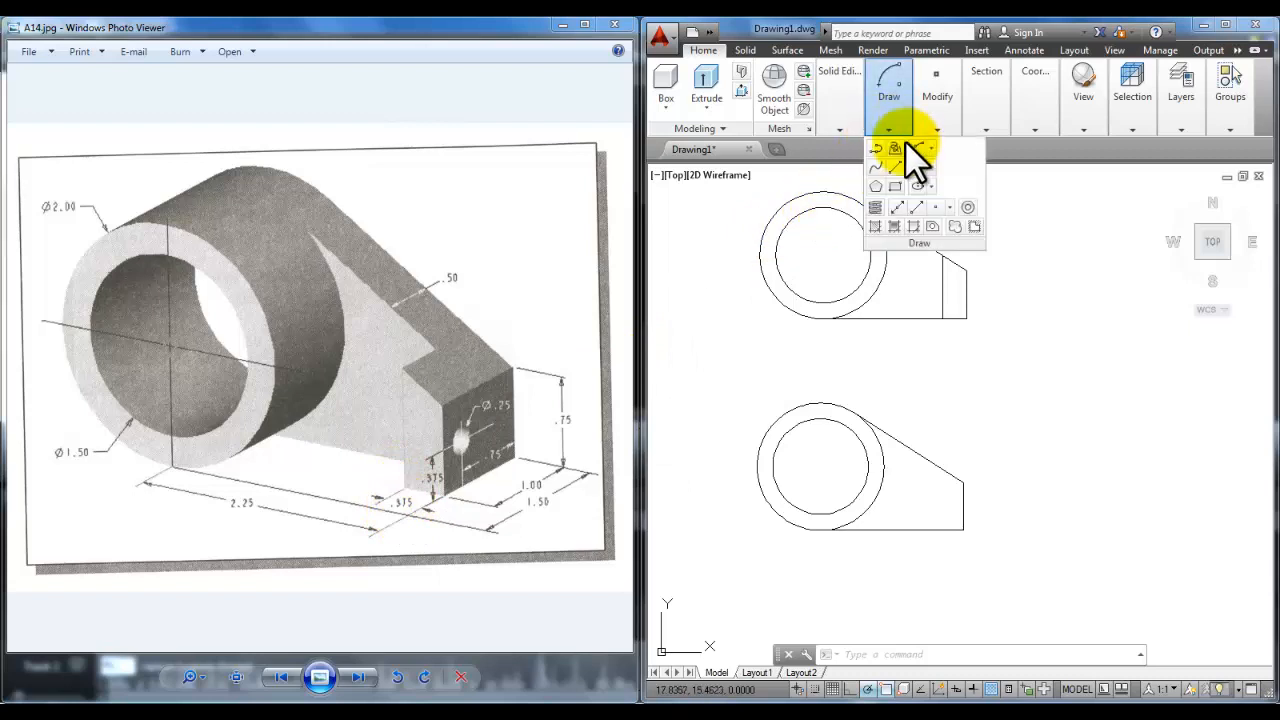
left_click(940, 127)
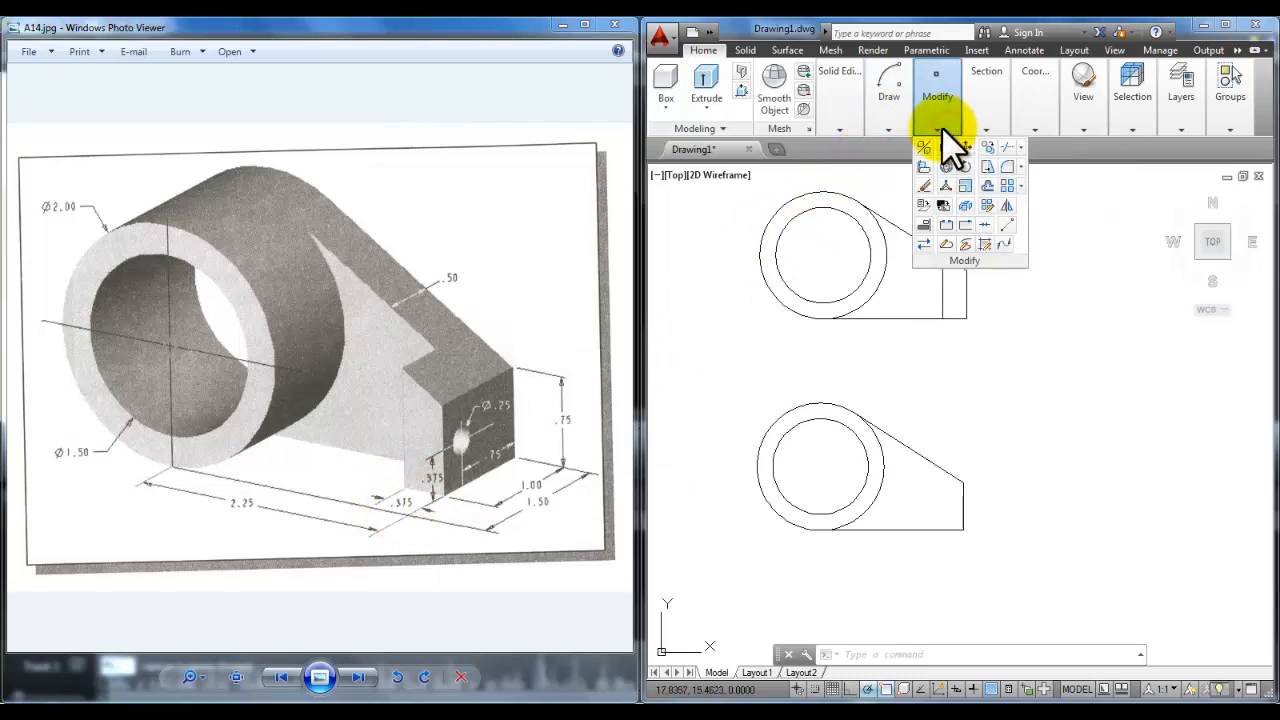
left_click(988, 186)
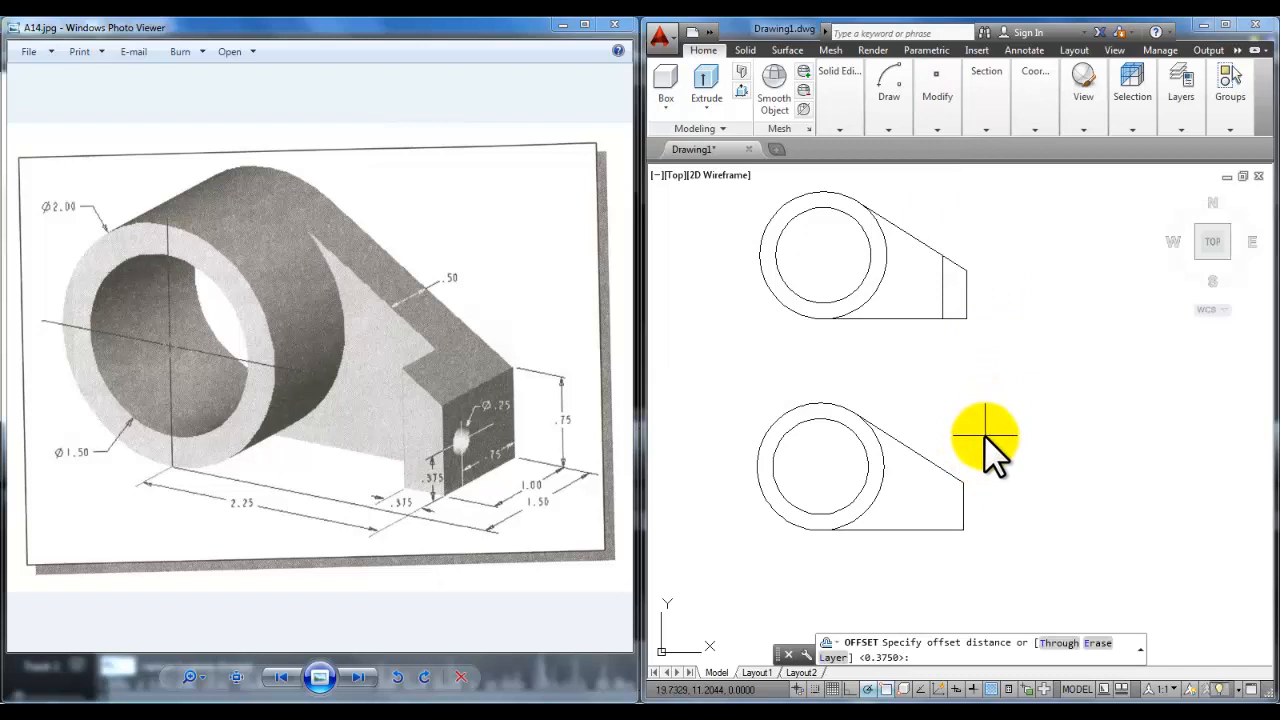
type(".375")
key("Return")
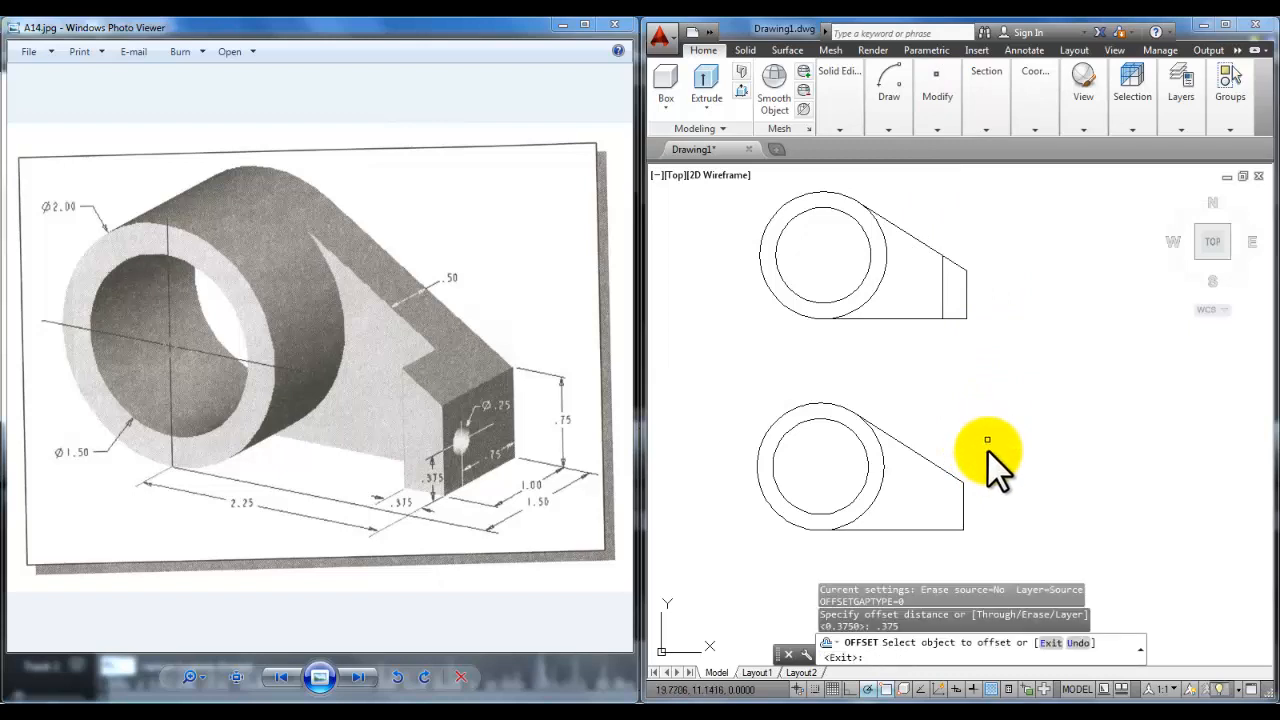
left_click(962, 512)
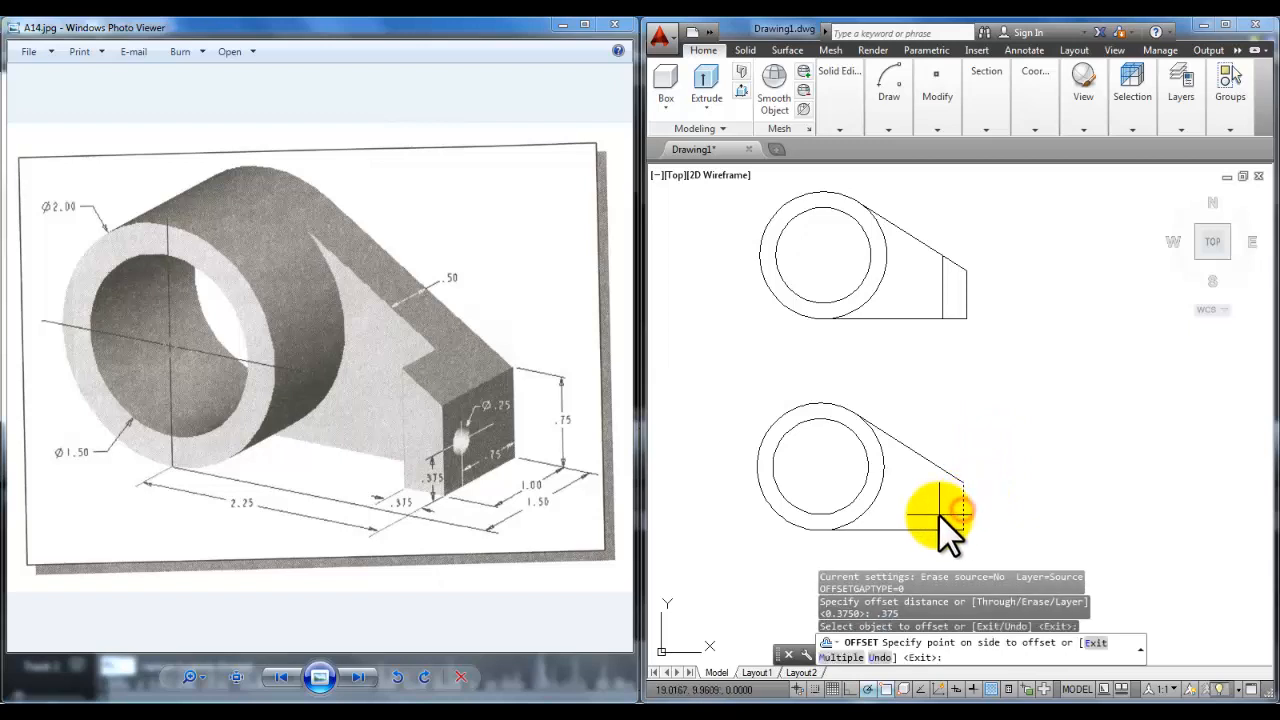
scroll(937, 511, "up", 2)
middle_click_drag(937, 511, 968, 432)
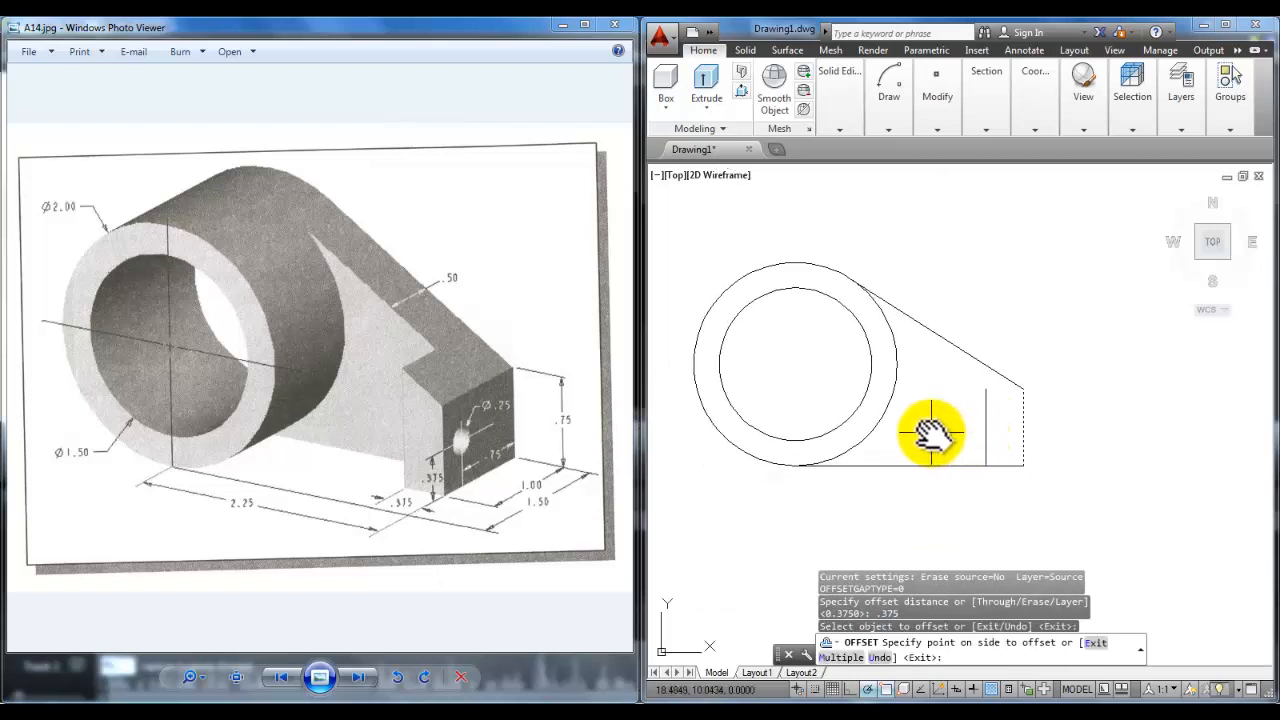
left_click(928, 433)
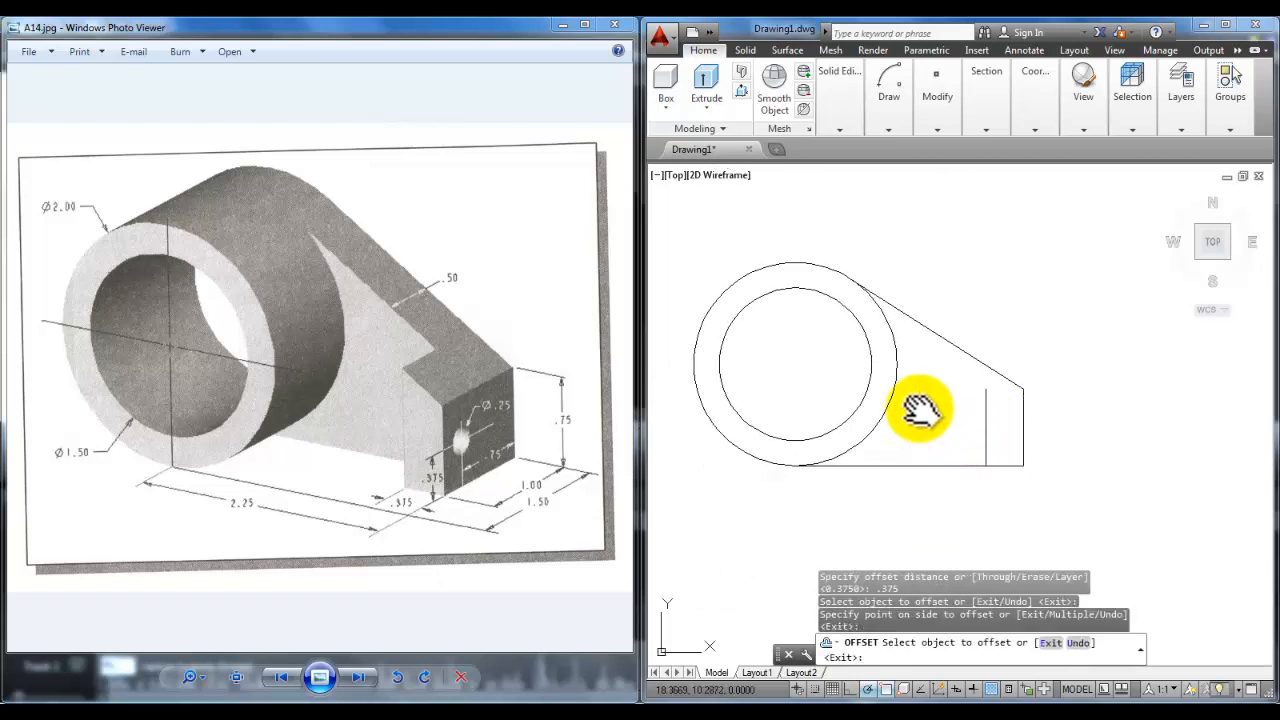
key("Return")
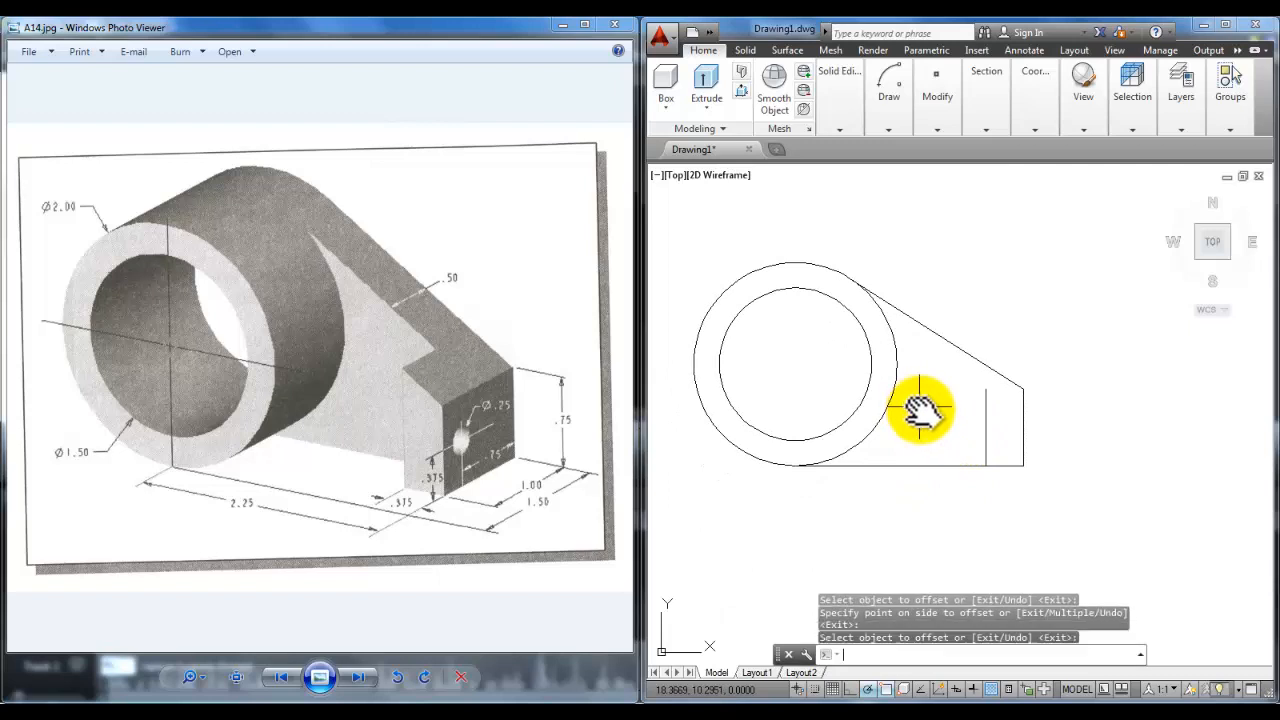
Step: Grip-stretch the new line's top endpoint up to the slanted tangent line
left_click(986, 416)
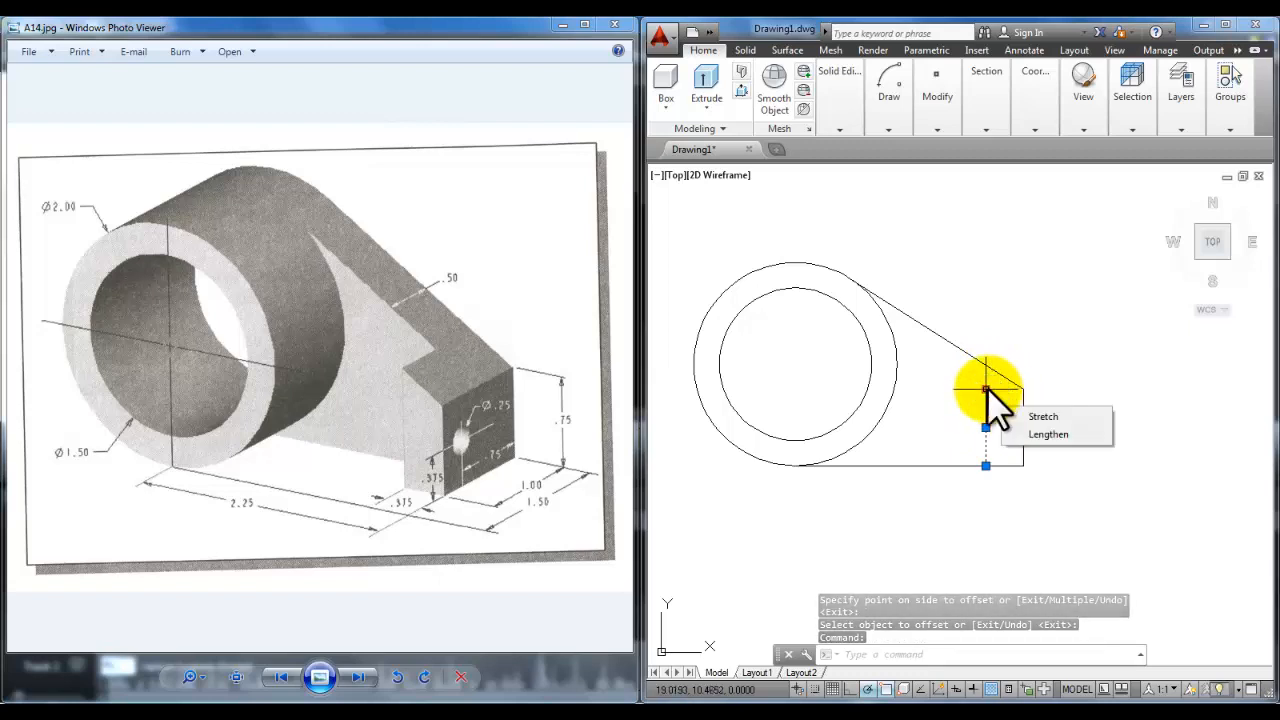
left_click(986, 389)
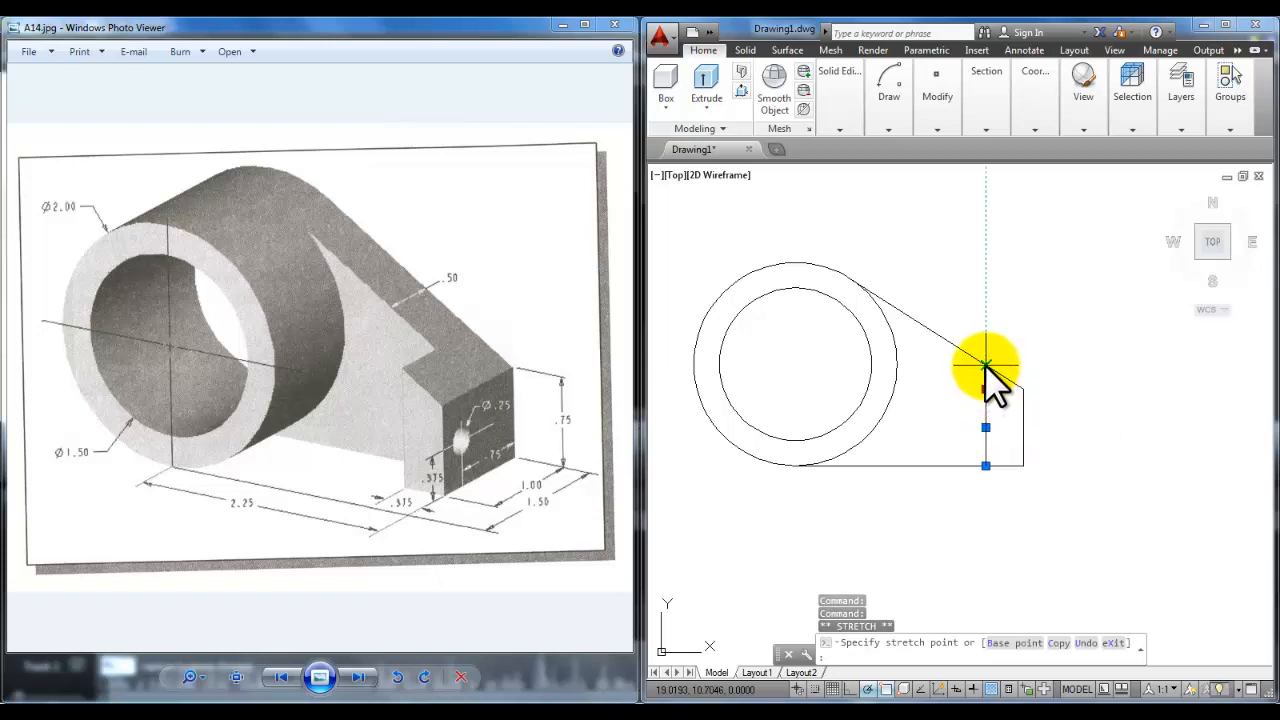
left_click(986, 366)
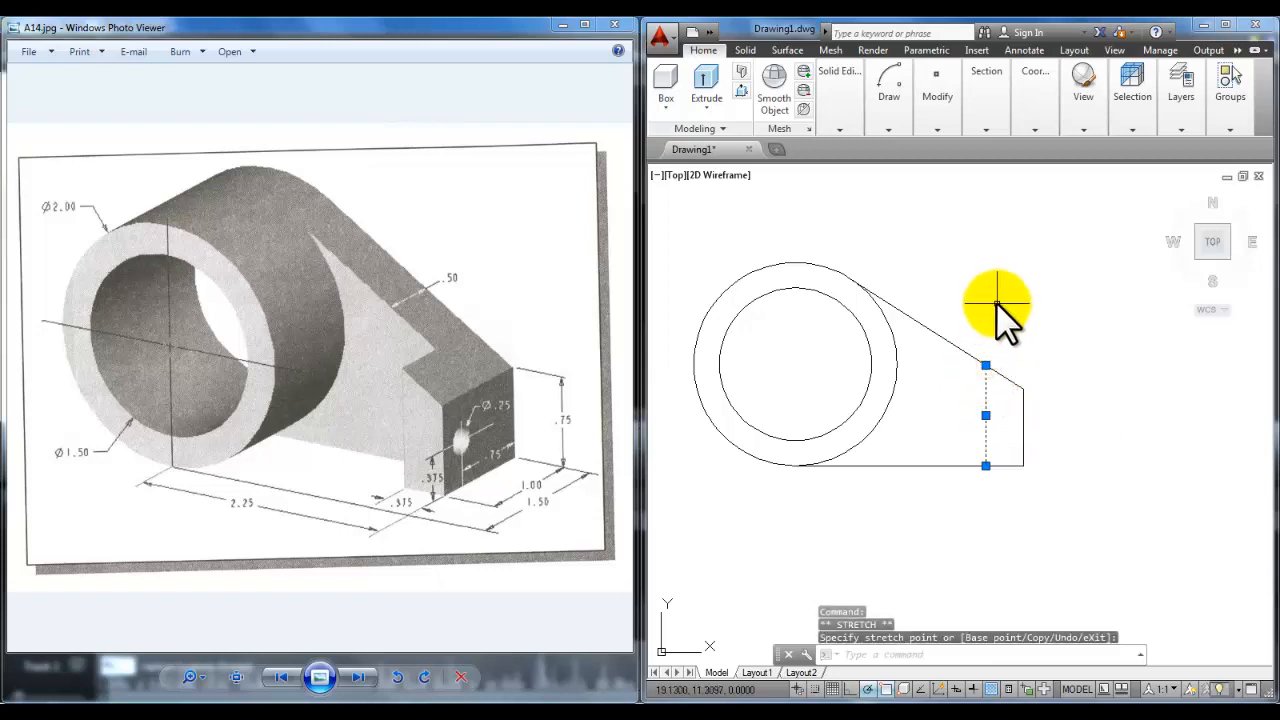
Step: Erase the six objects of the upper outline with a window selection, then zoom onto the remaining profile
key("Escape")
key("Escape")
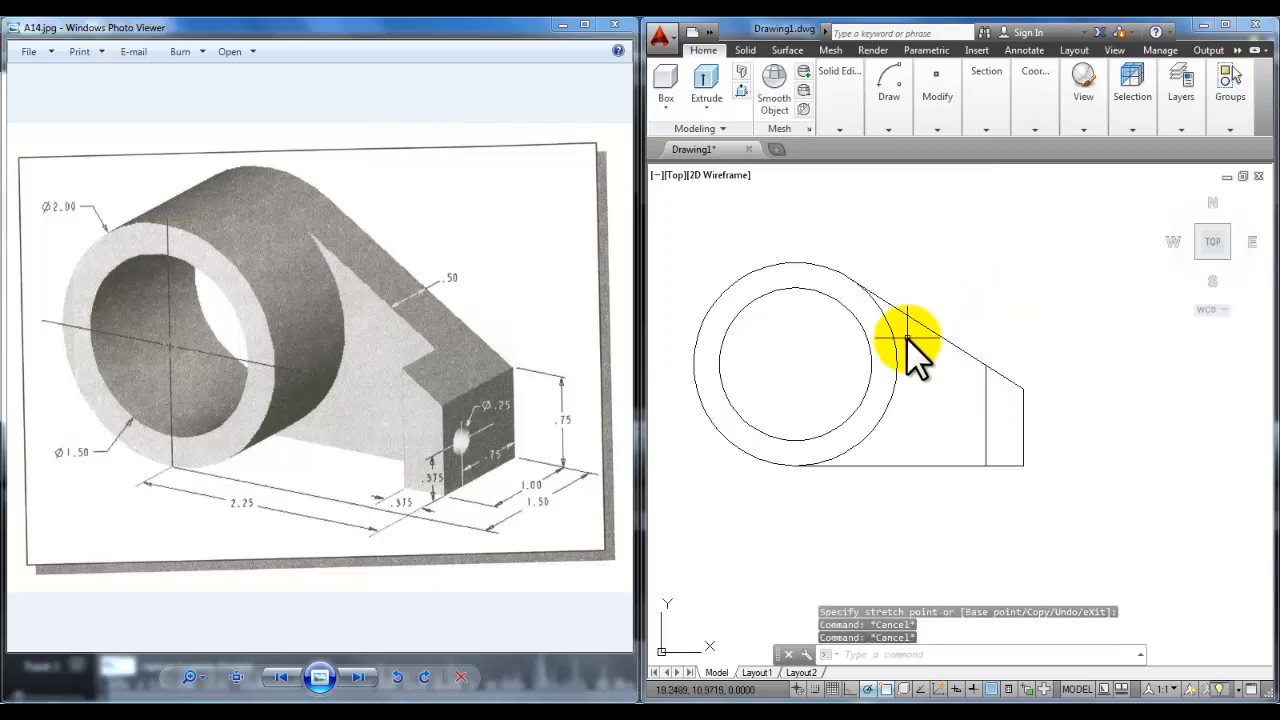
scroll(897, 337, "down", 2)
scroll(897, 337, "down", 2)
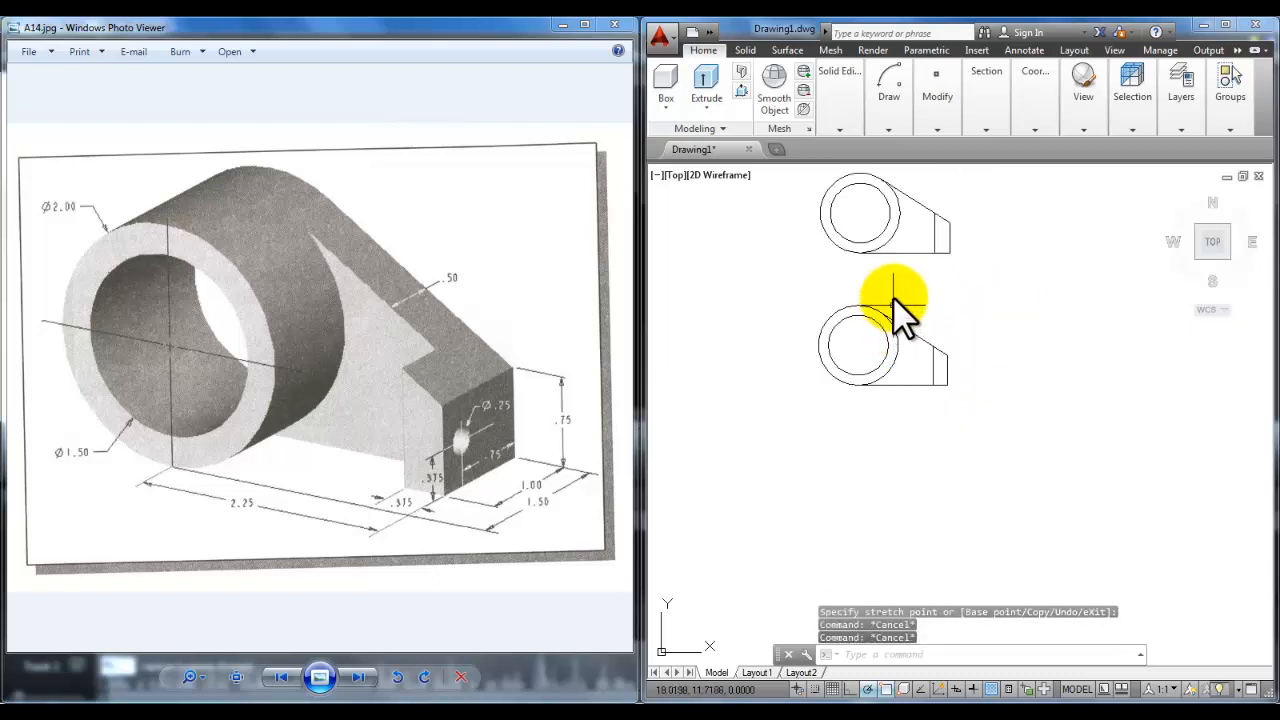
middle_click_drag(894, 300, 929, 300)
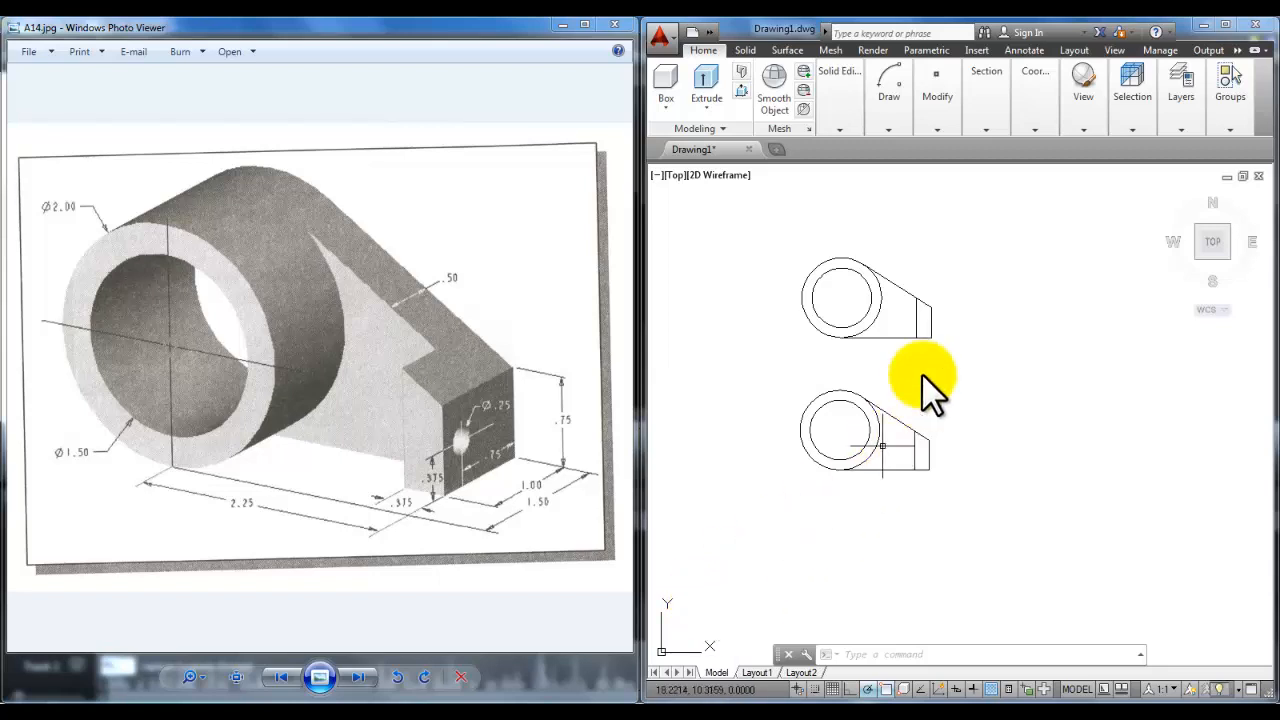
left_click(889, 129)
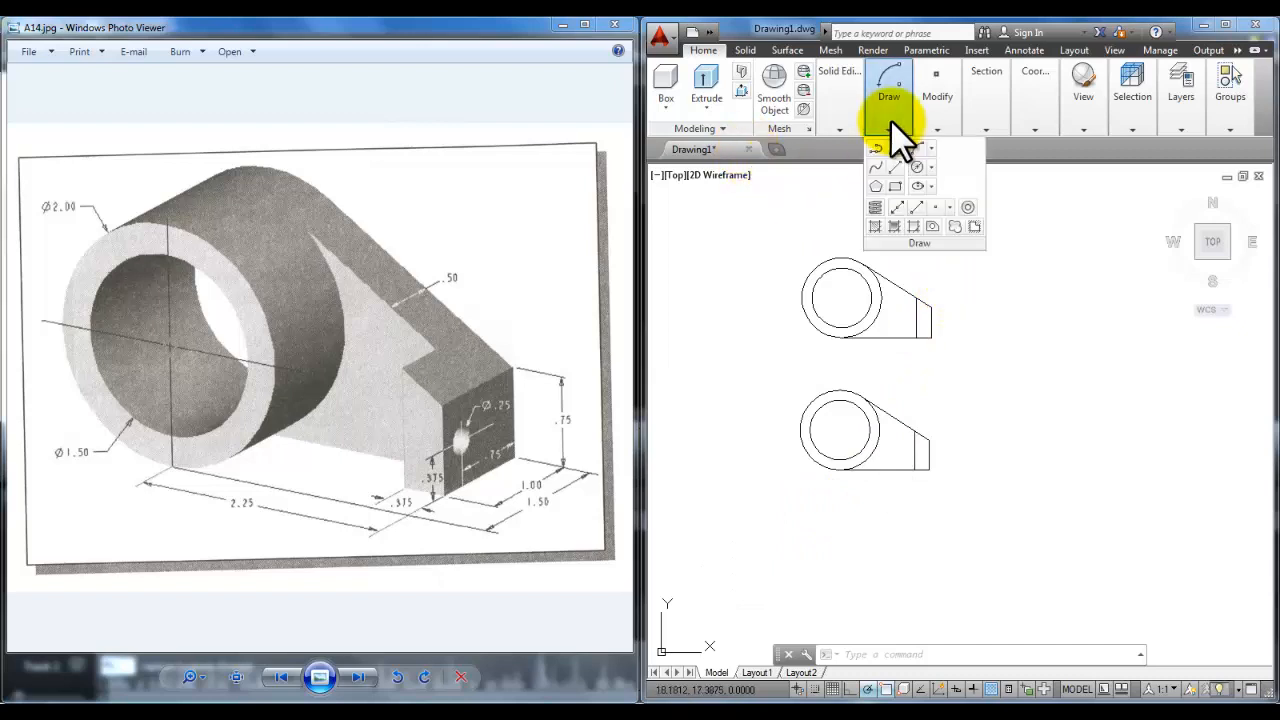
left_click(938, 129)
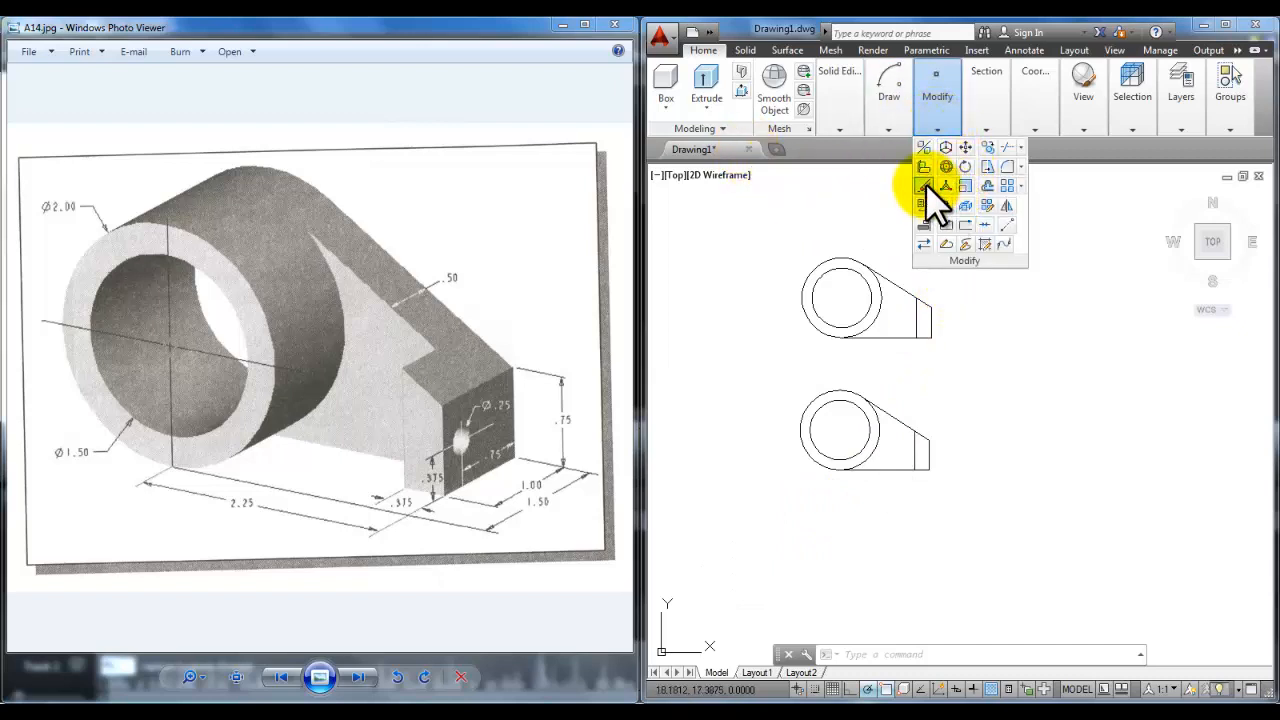
left_click(925, 185)
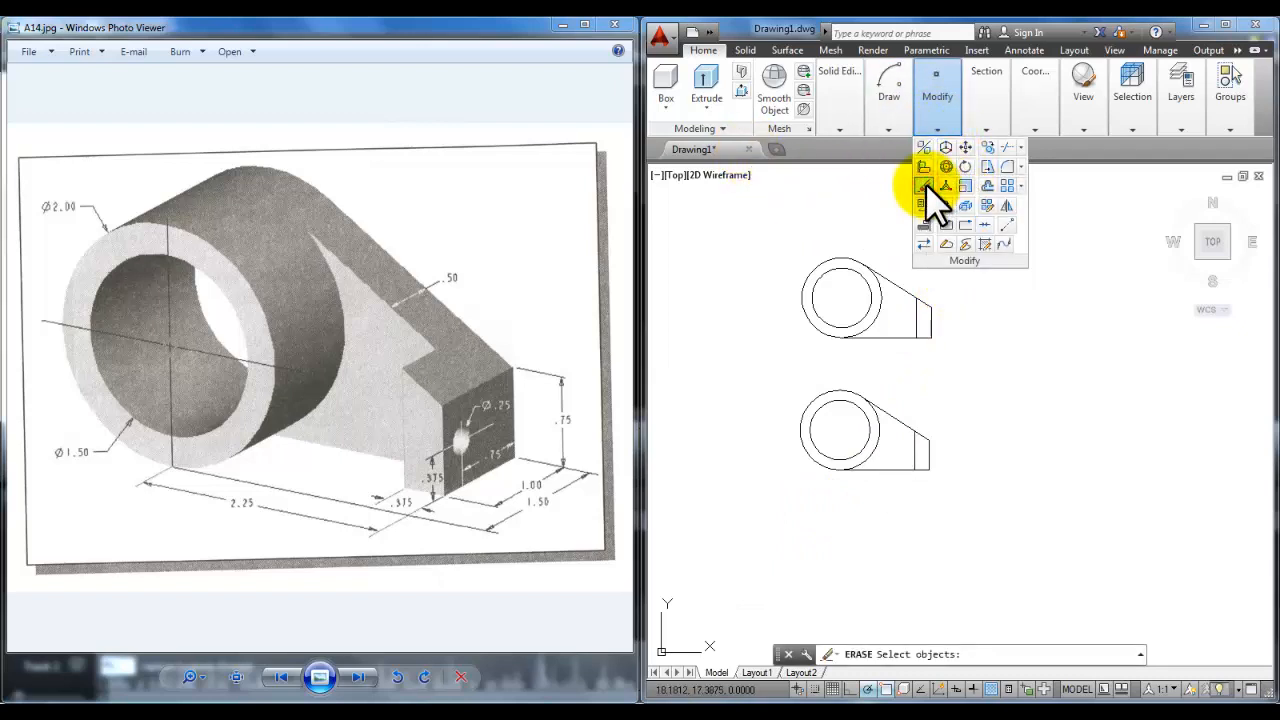
left_click(765, 227)
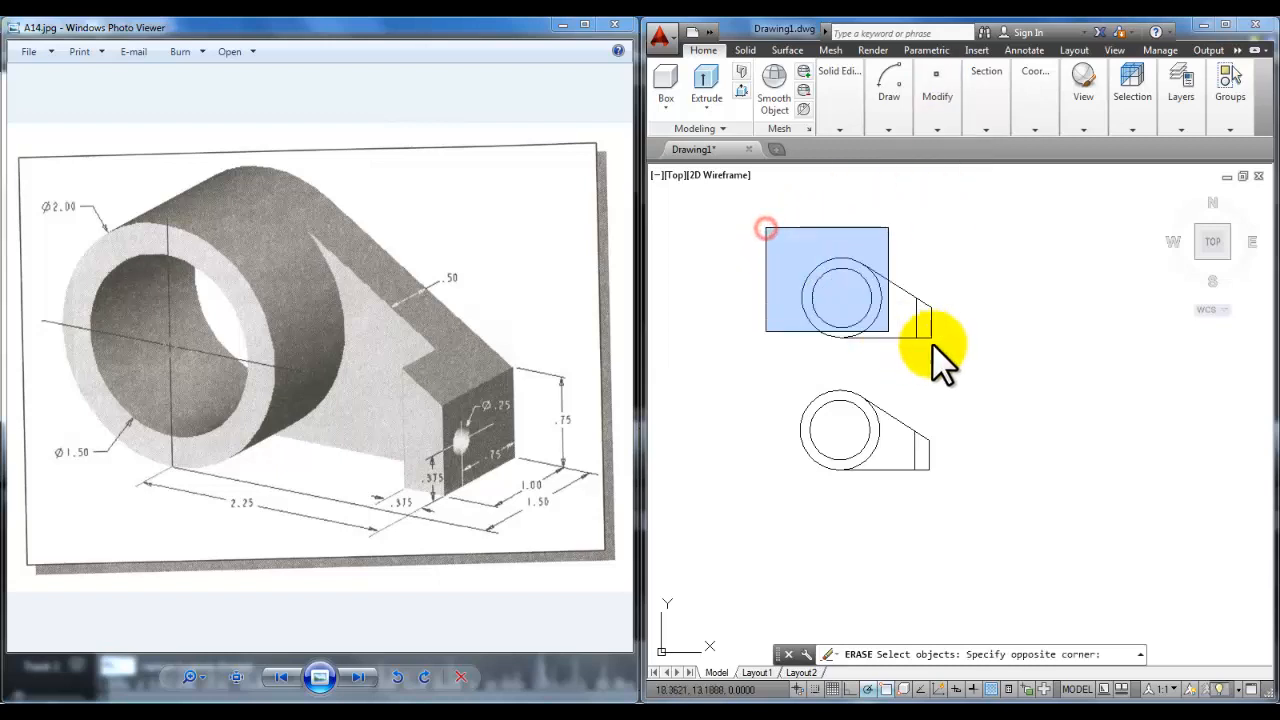
left_click(986, 361)
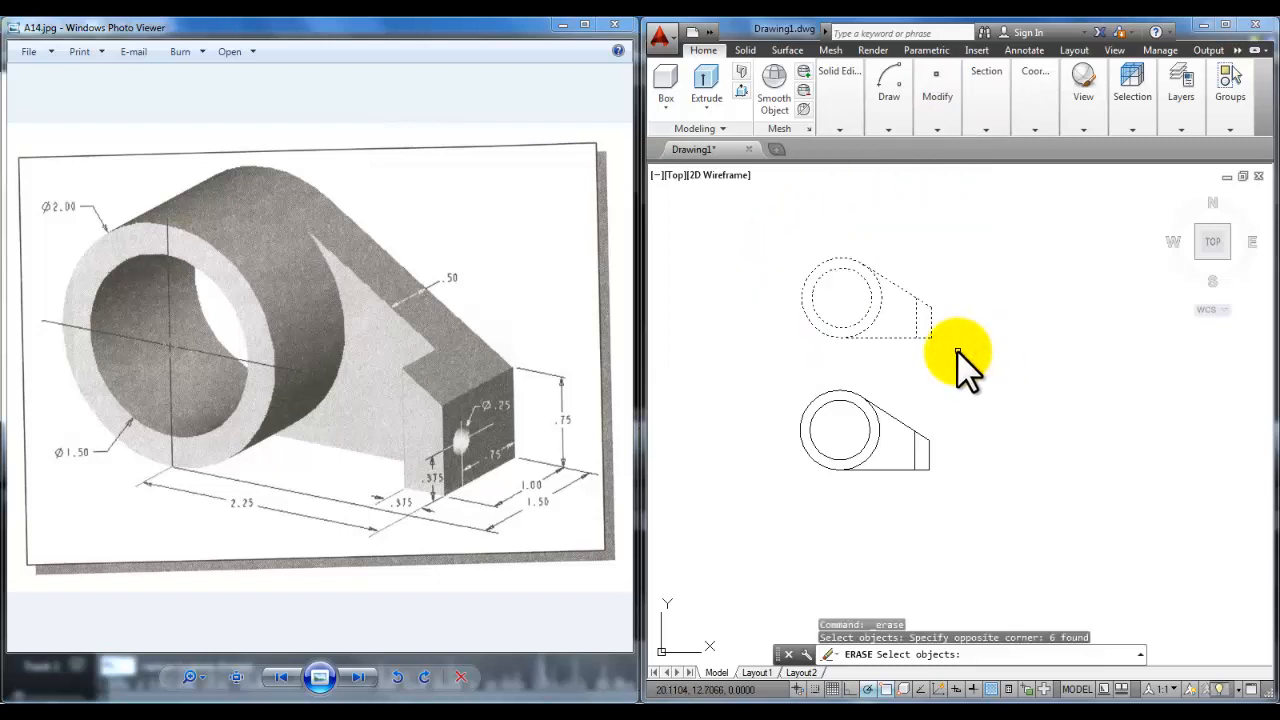
key("Return")
middle_click_drag(868, 439, 883, 403)
scroll(883, 402, "up", 2)
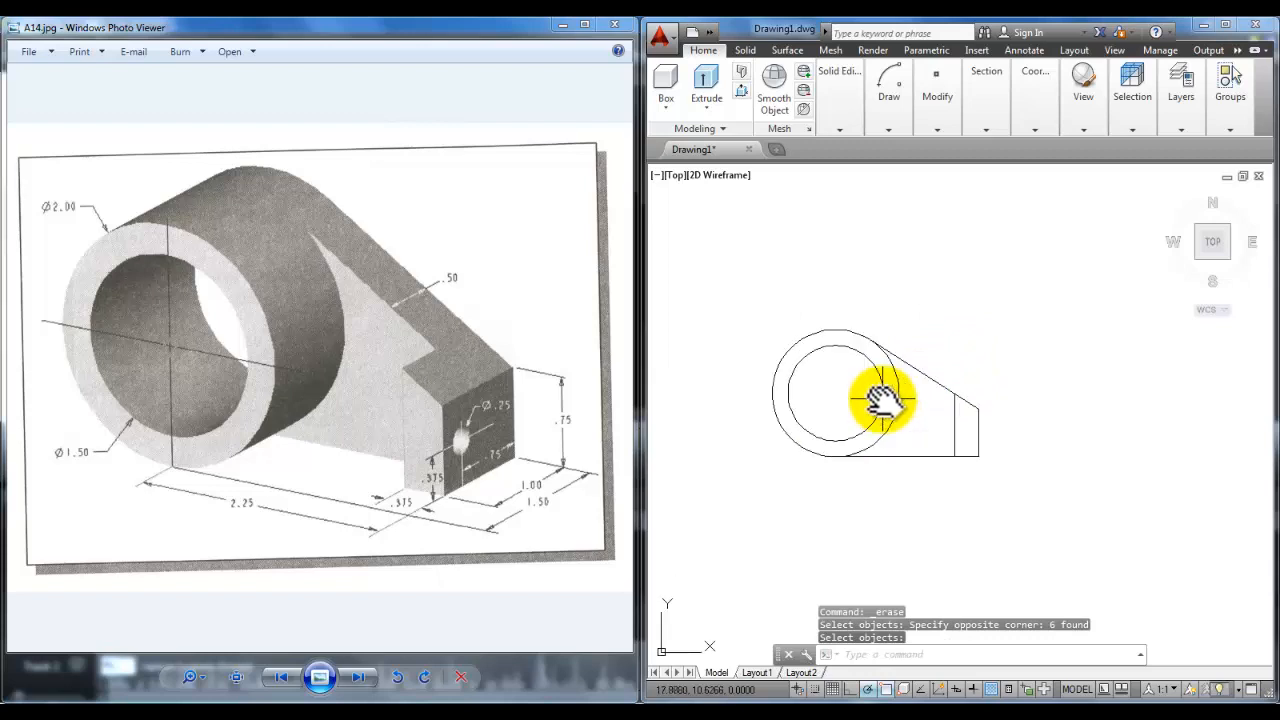
scroll(876, 398, "up", 2)
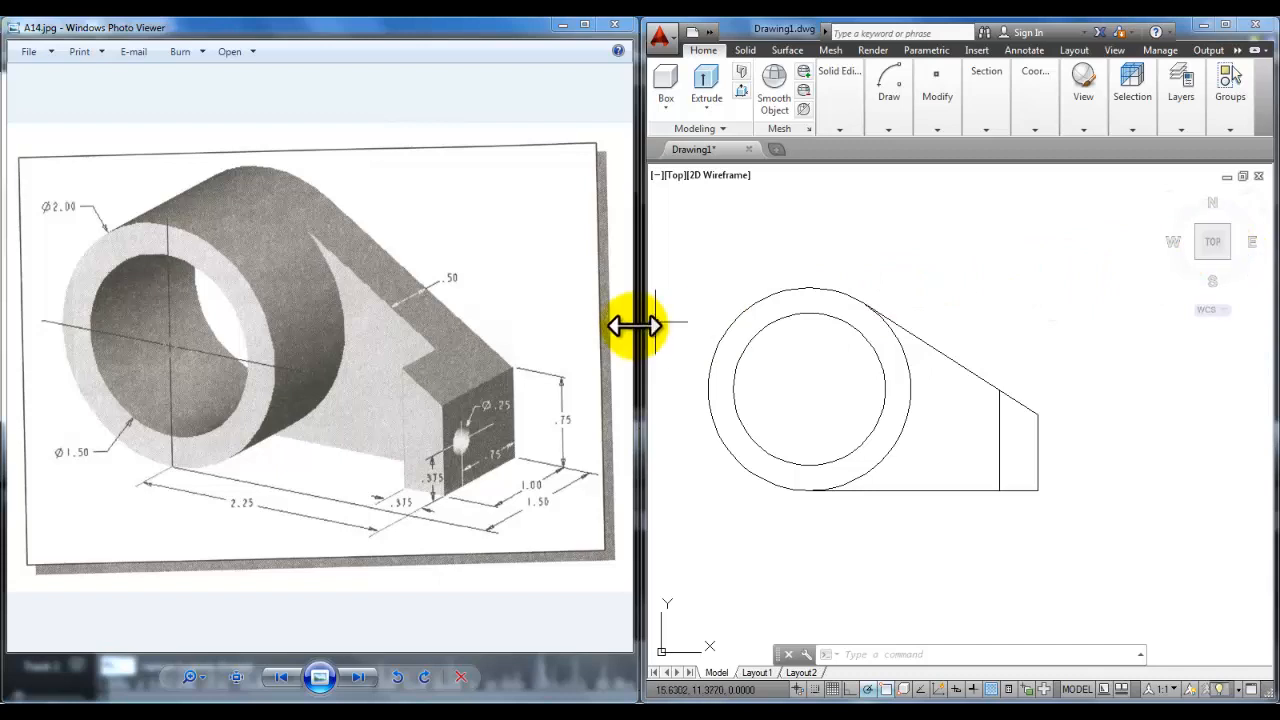
Step: Narrow the Photo Viewer reference picture so it sits beside the AutoCAD drawing
left_click_drag(640, 328, 521, 337)
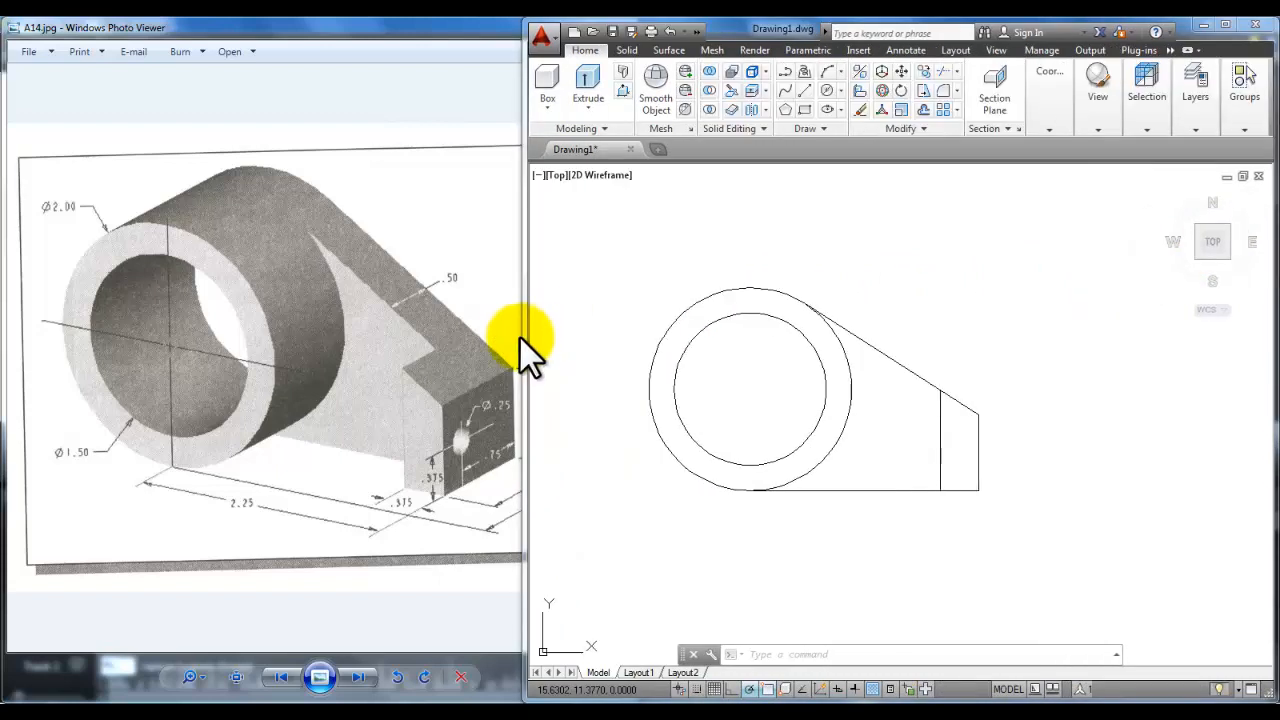
left_click(491, 320)
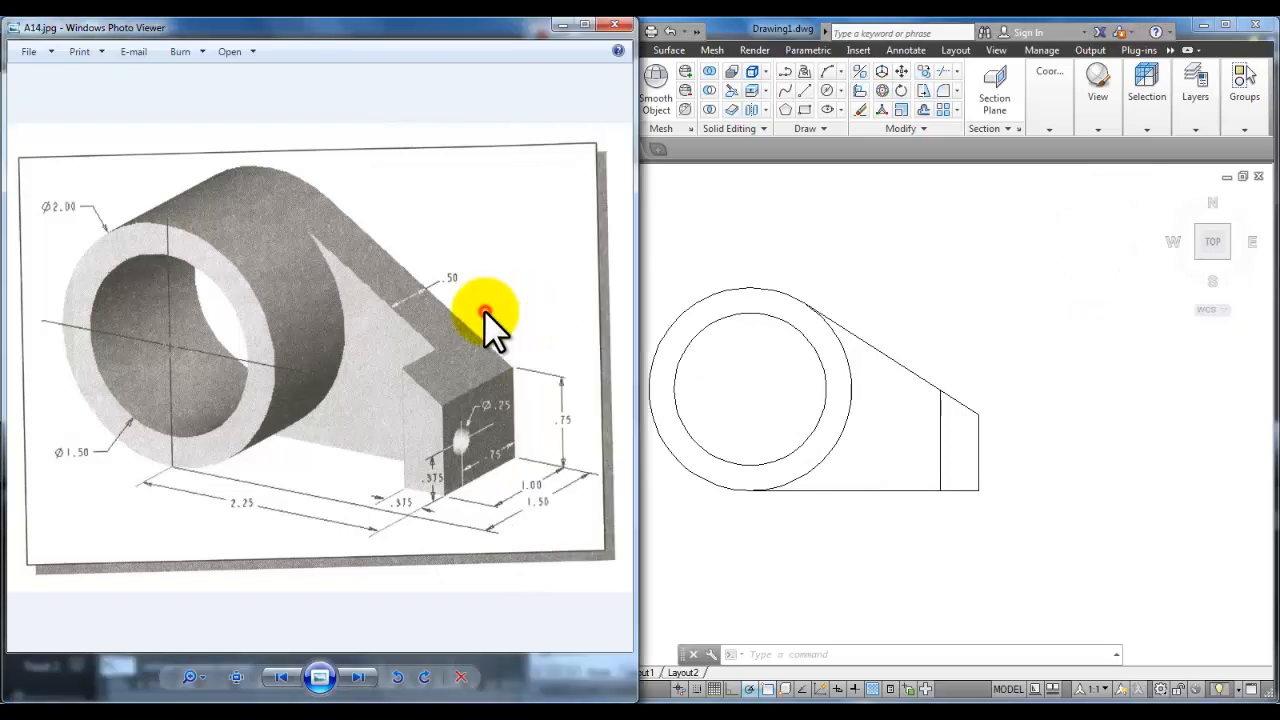
mouse_move(637, 324)
left_mouse_down()
mouse_move(457, 337)
mouse_move(468, 349)
left_mouse_up()
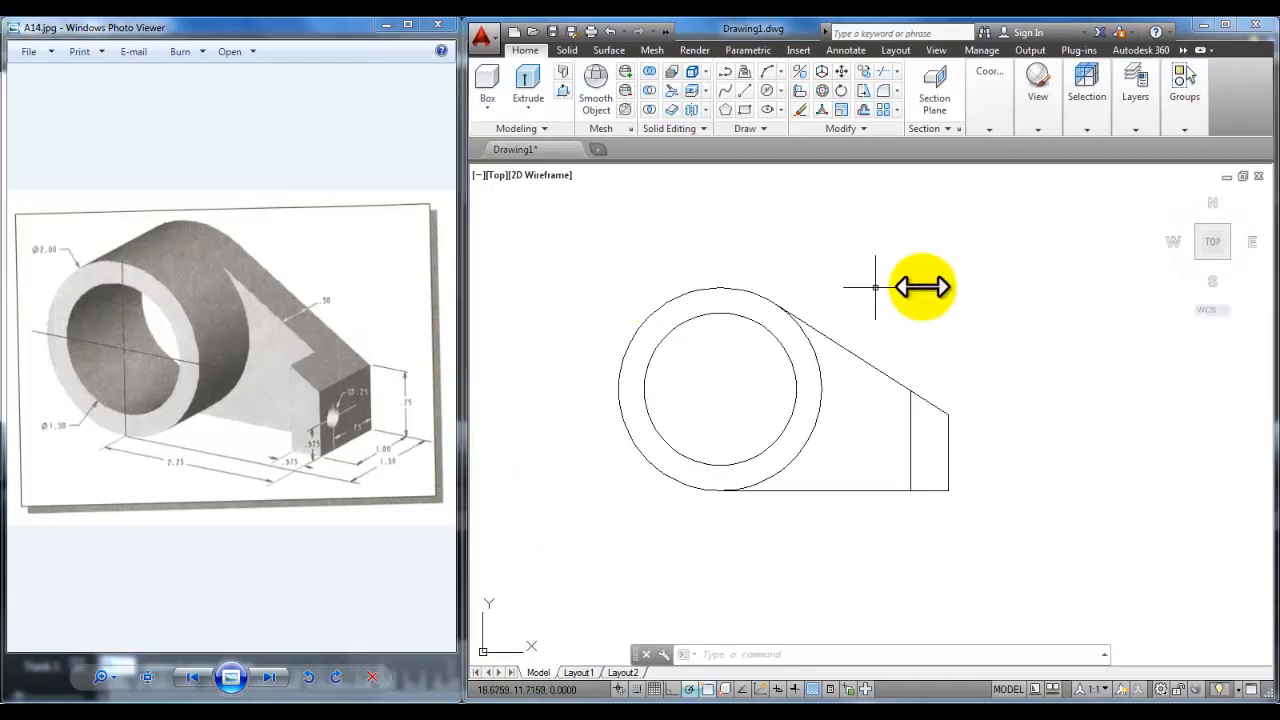
Step: Switch to the SE Isometric view using the ViewCube and the View tab's preset views
left_click(1229, 256)
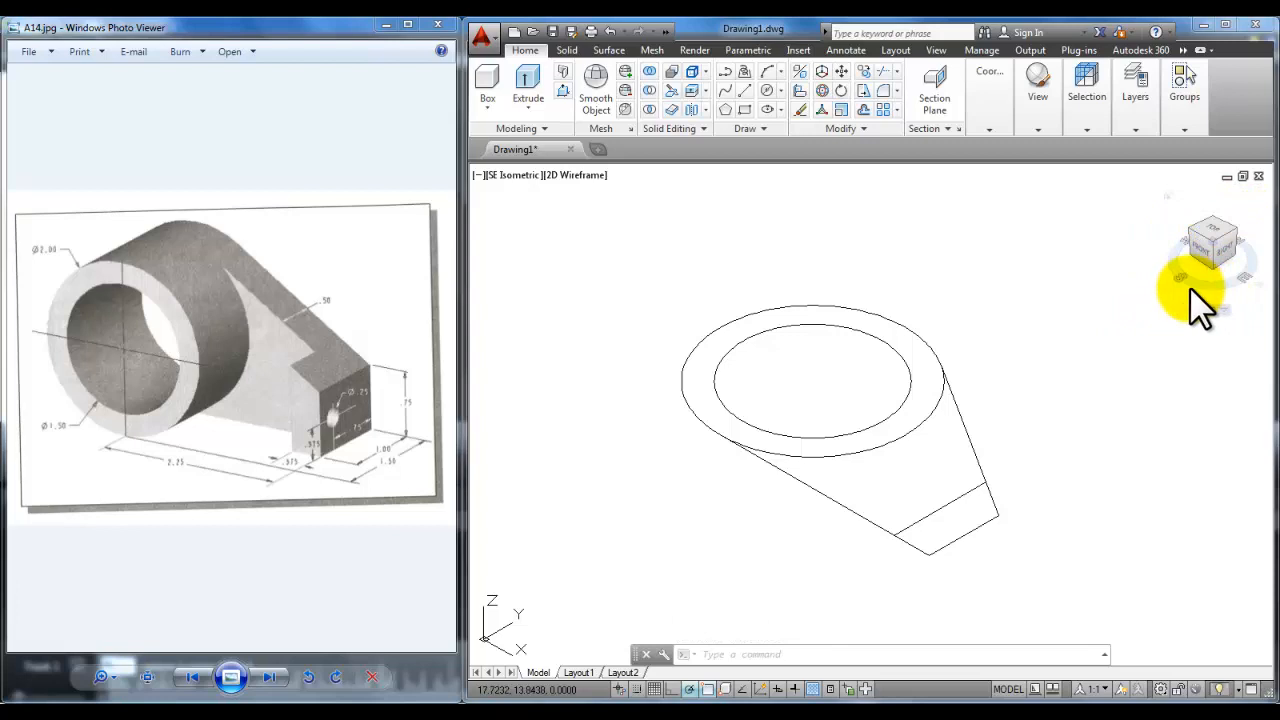
left_click(945, 50)
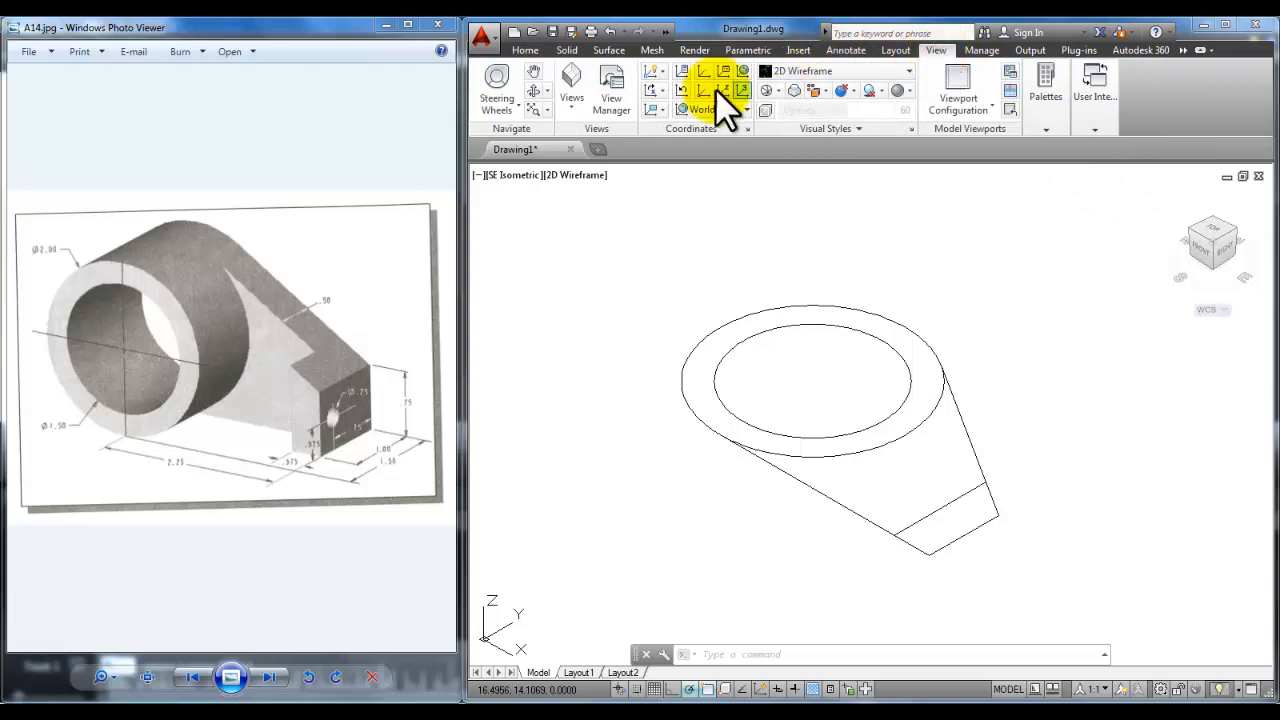
left_click(566, 102)
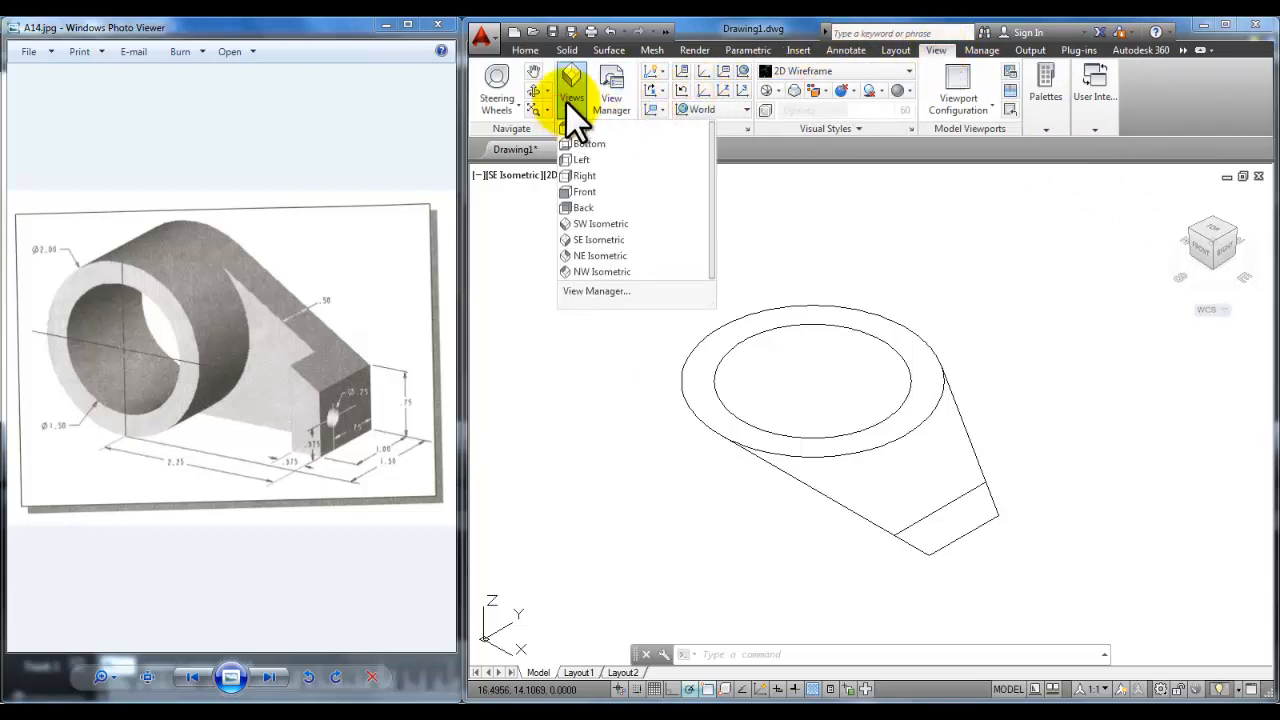
left_click(574, 103)
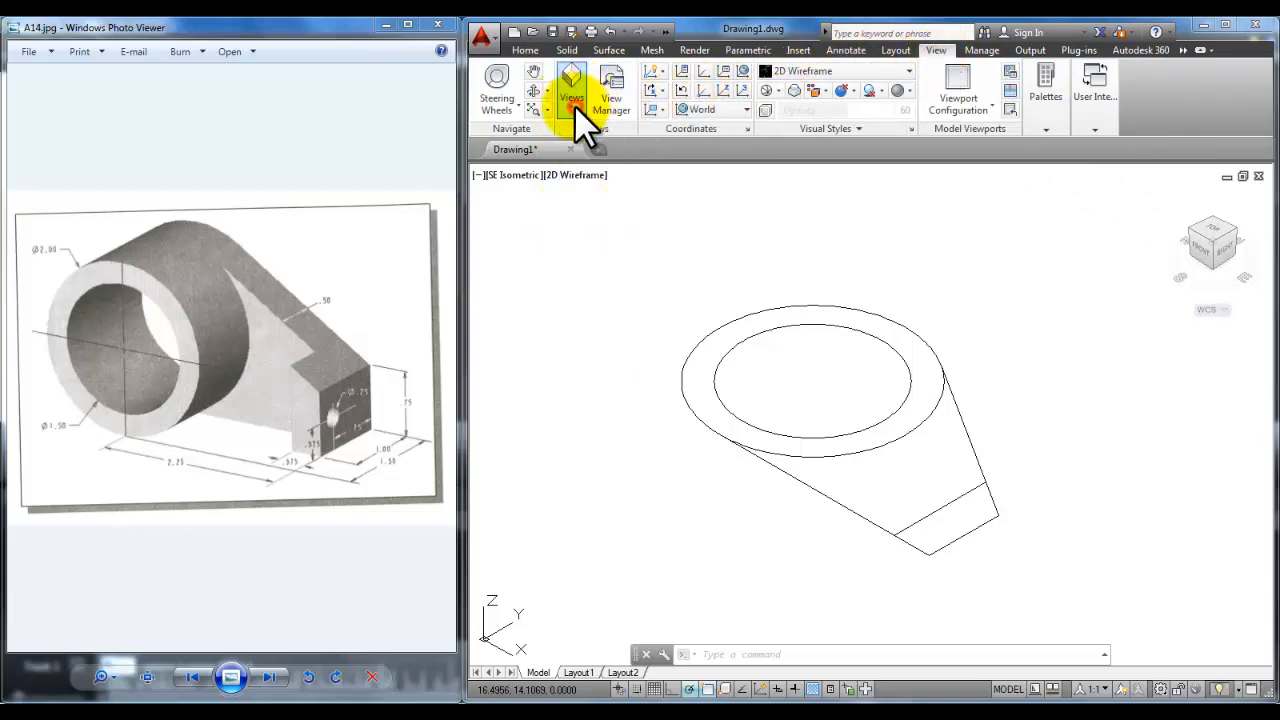
left_click(573, 101)
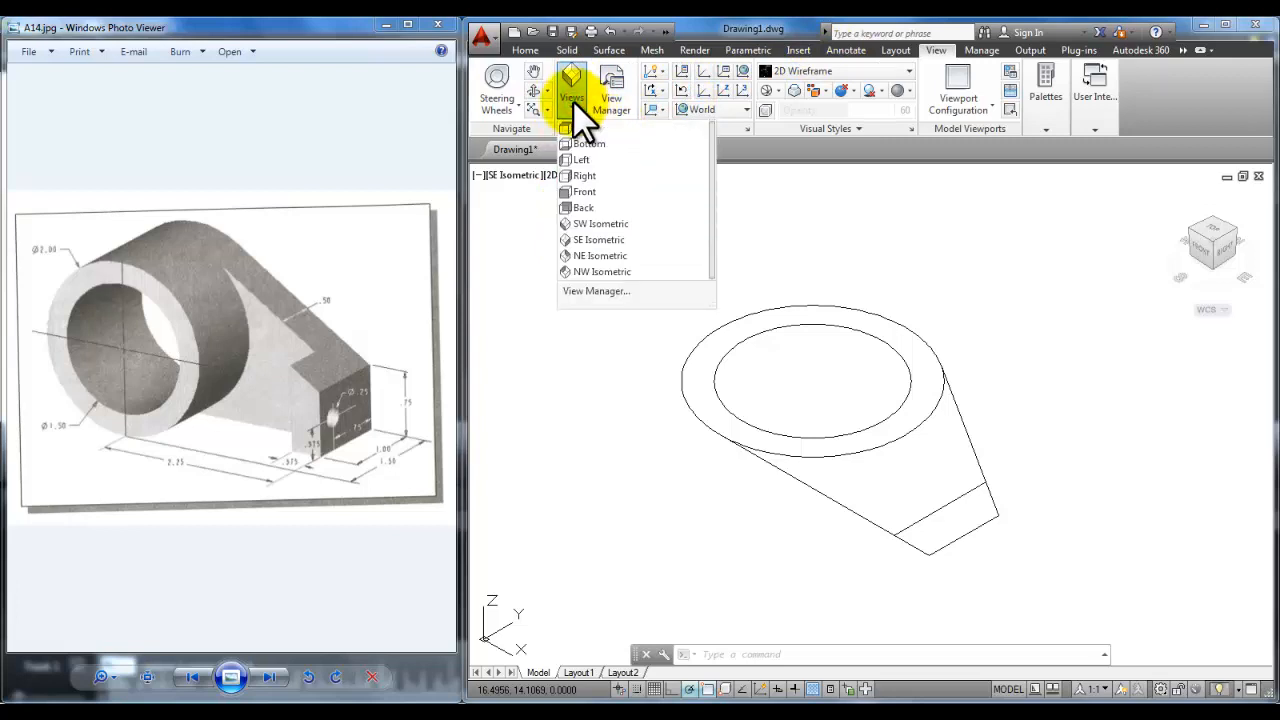
left_click(612, 240)
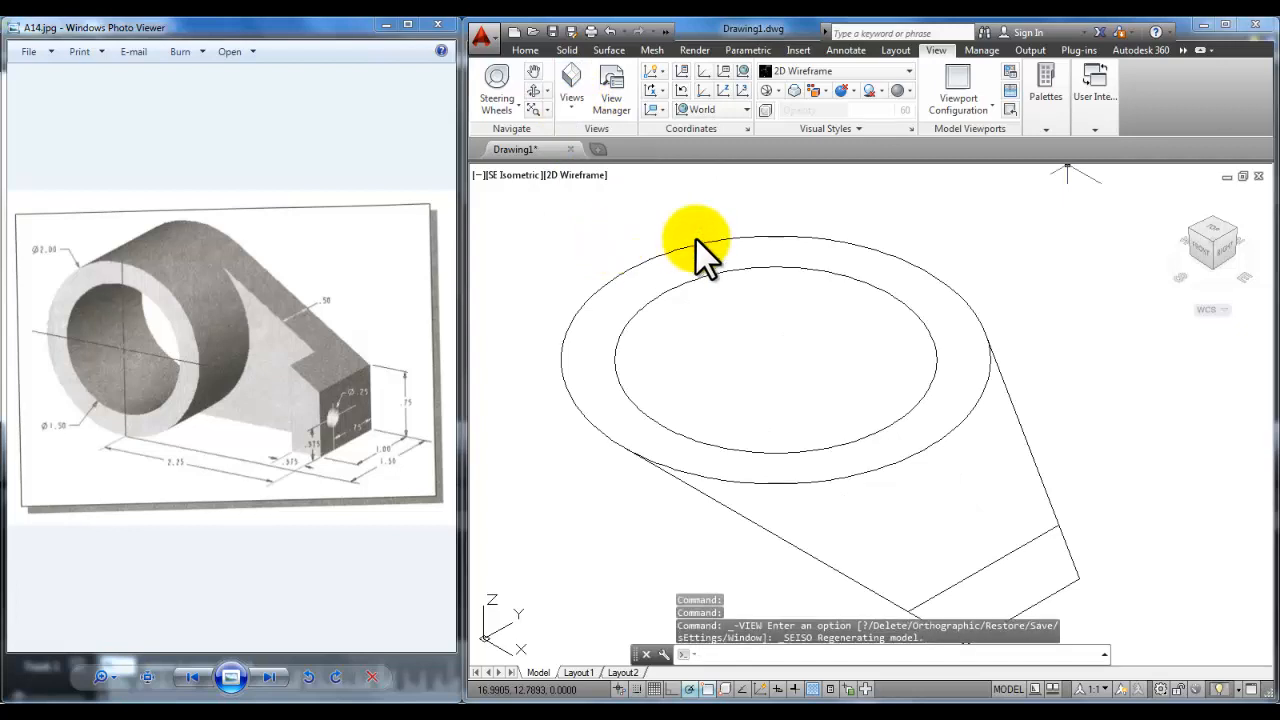
scroll(804, 338, "down", 2)
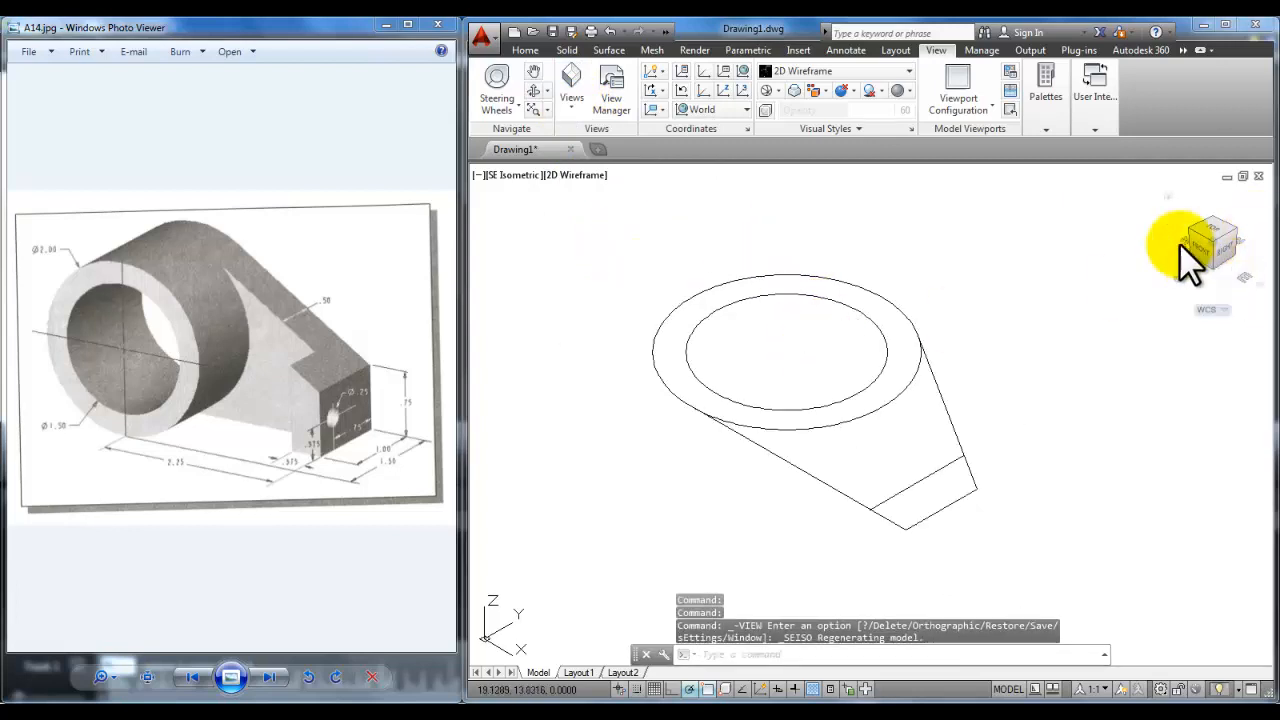
Step: Presspull the ring between the two circles up 1.5 units into a hollow cylinder
left_click(525, 50)
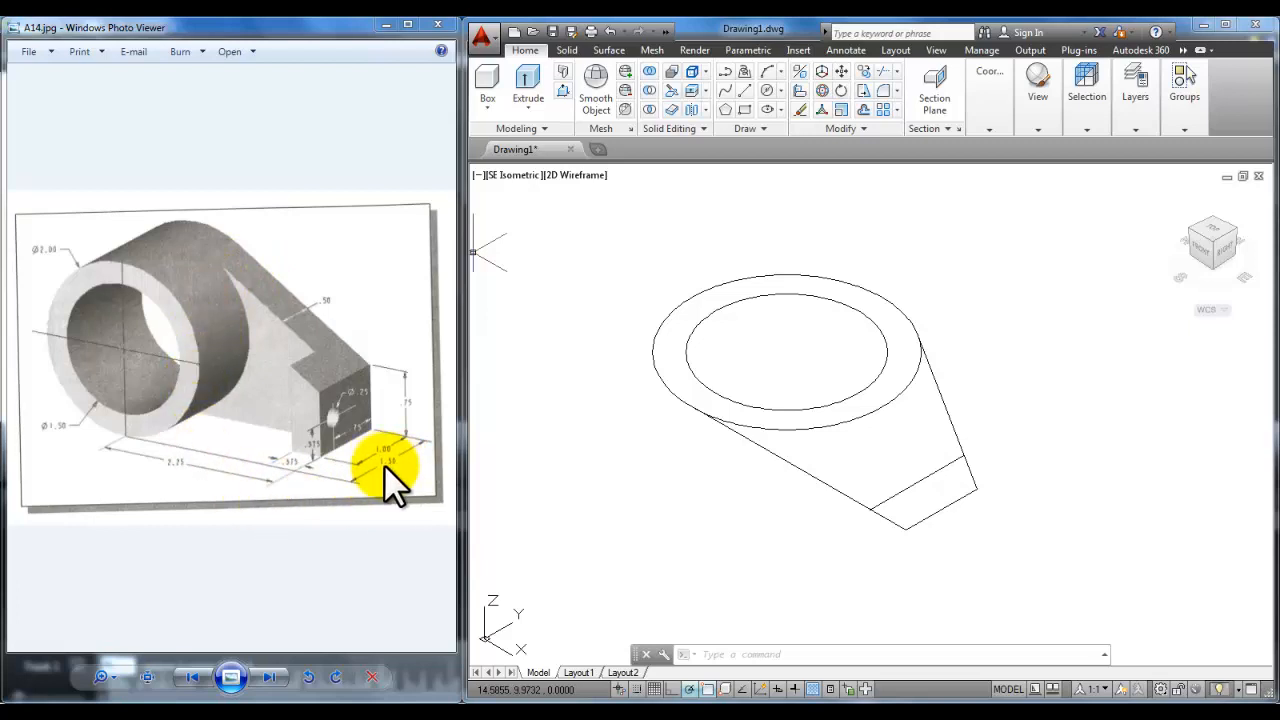
left_click(563, 89)
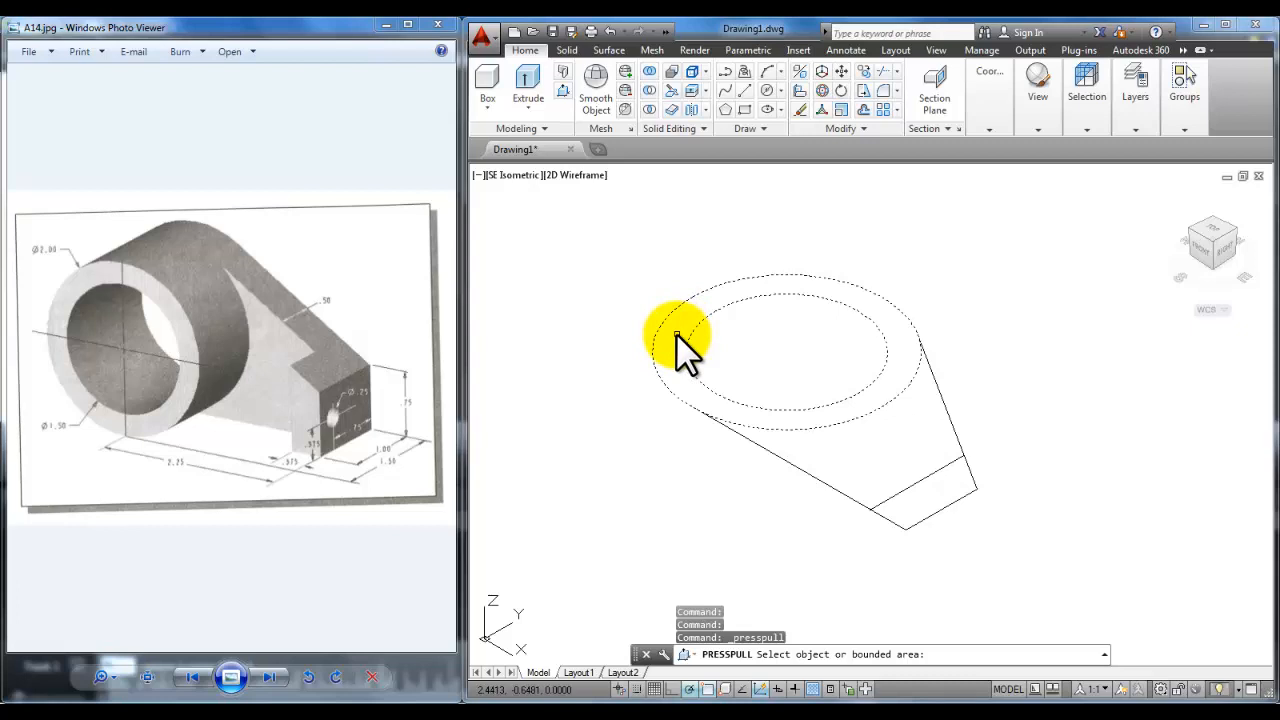
left_click(677, 332)
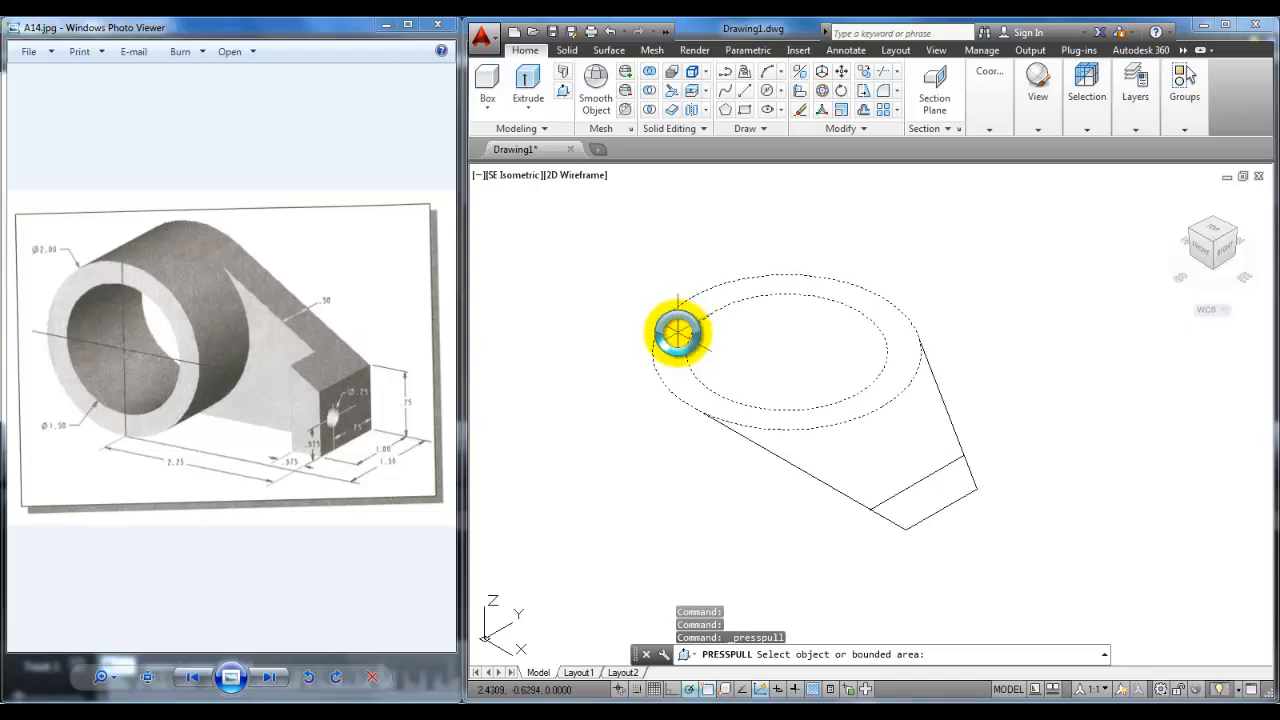
left_click_drag(677, 332, 673, 252)
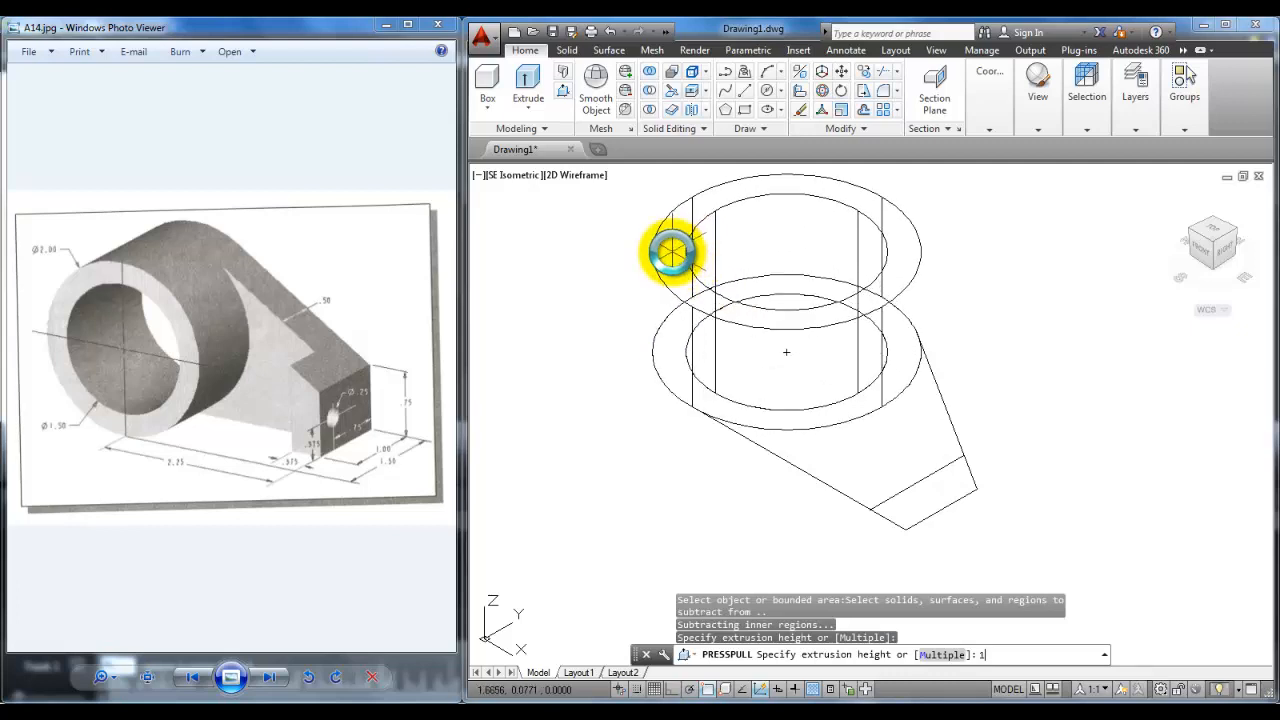
key("Return")
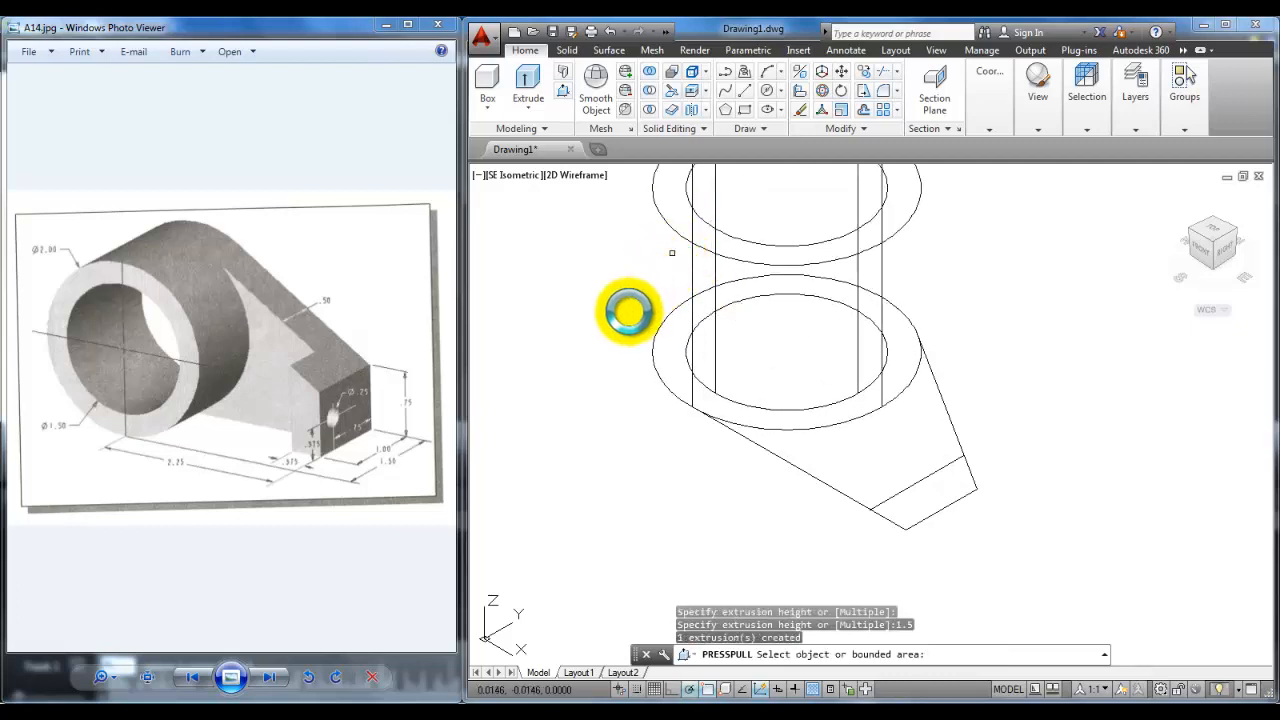
middle_click_drag(626, 309, 586, 400)
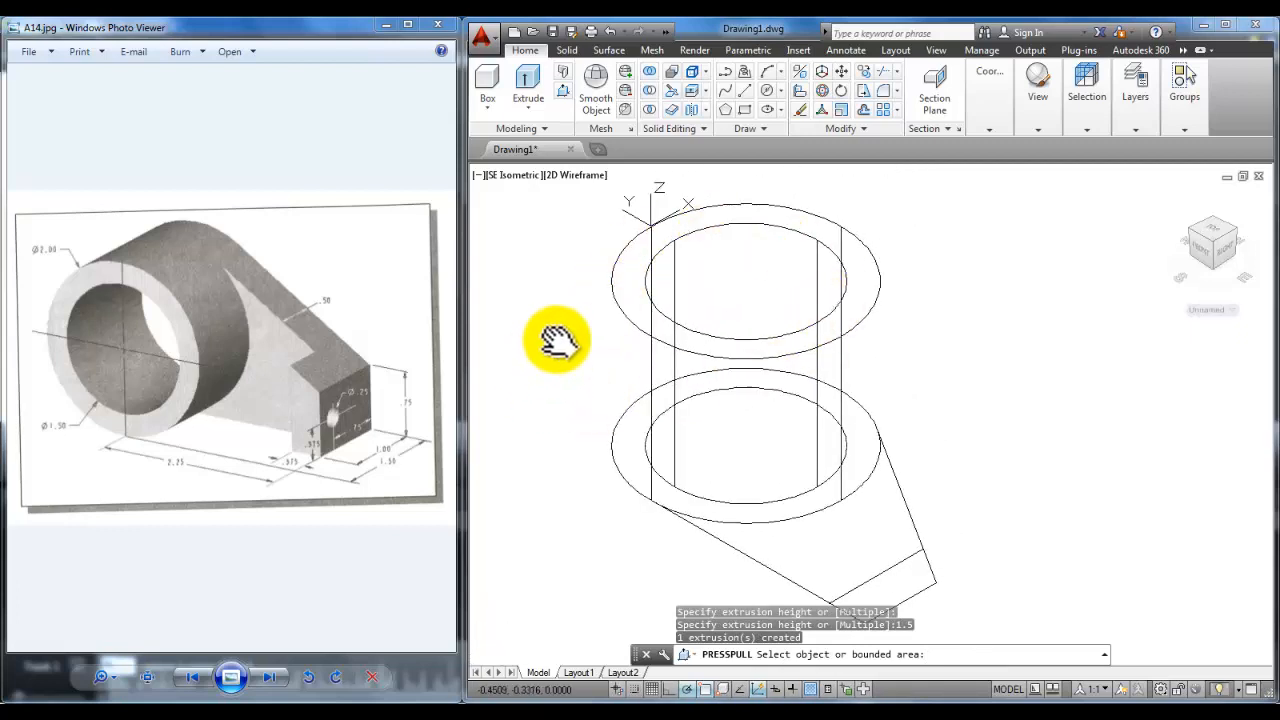
scroll(558, 347, "down", 3)
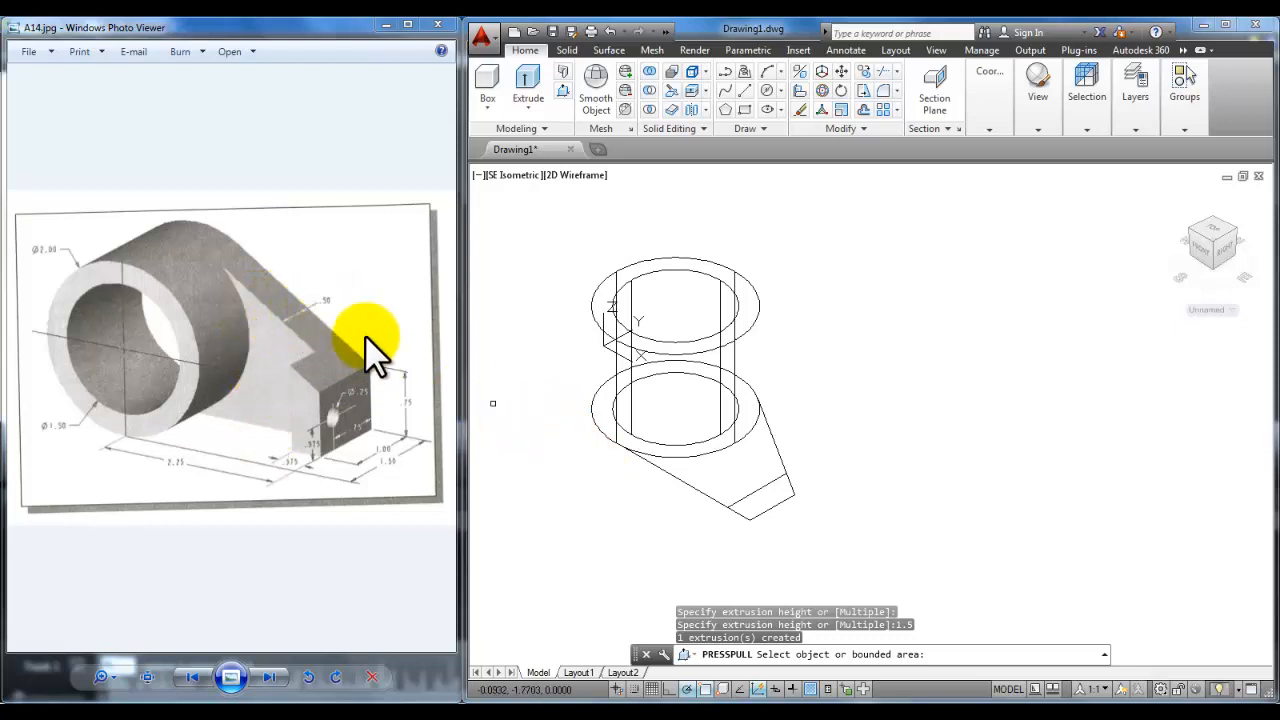
Step: Presspull the wedge-shaped arm area up to a thickness of .5
left_click(712, 471)
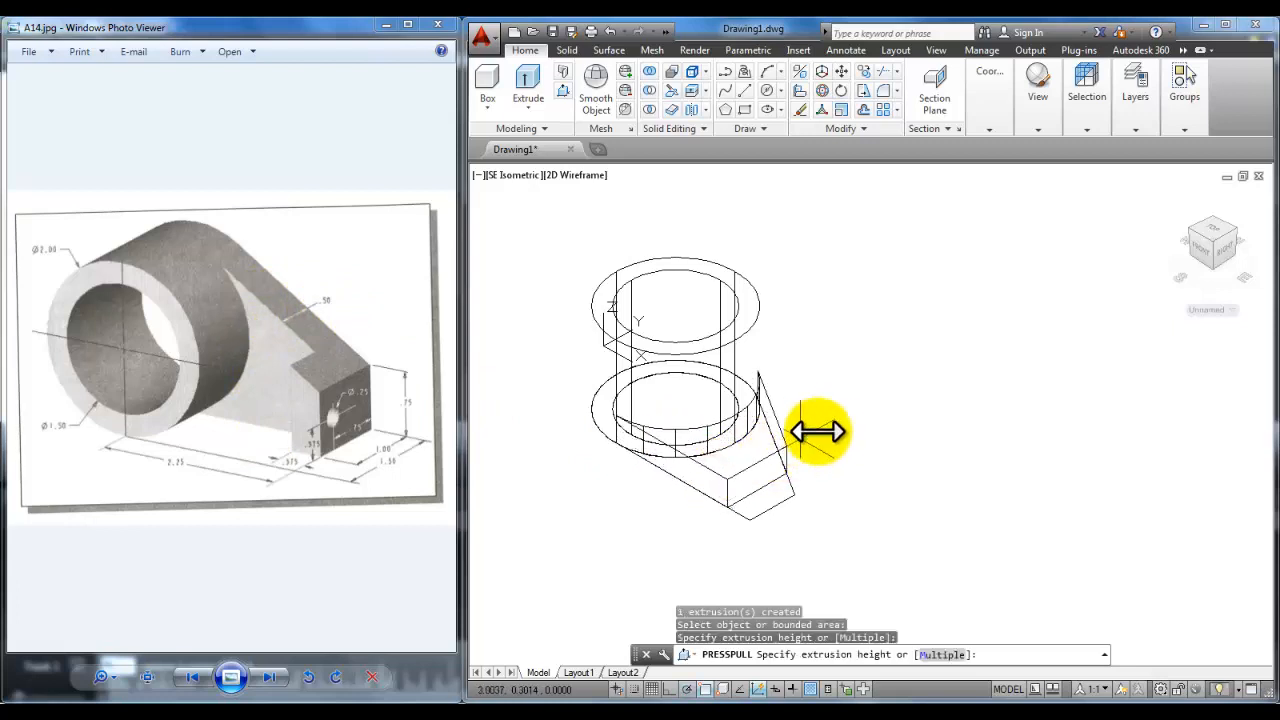
type(".")
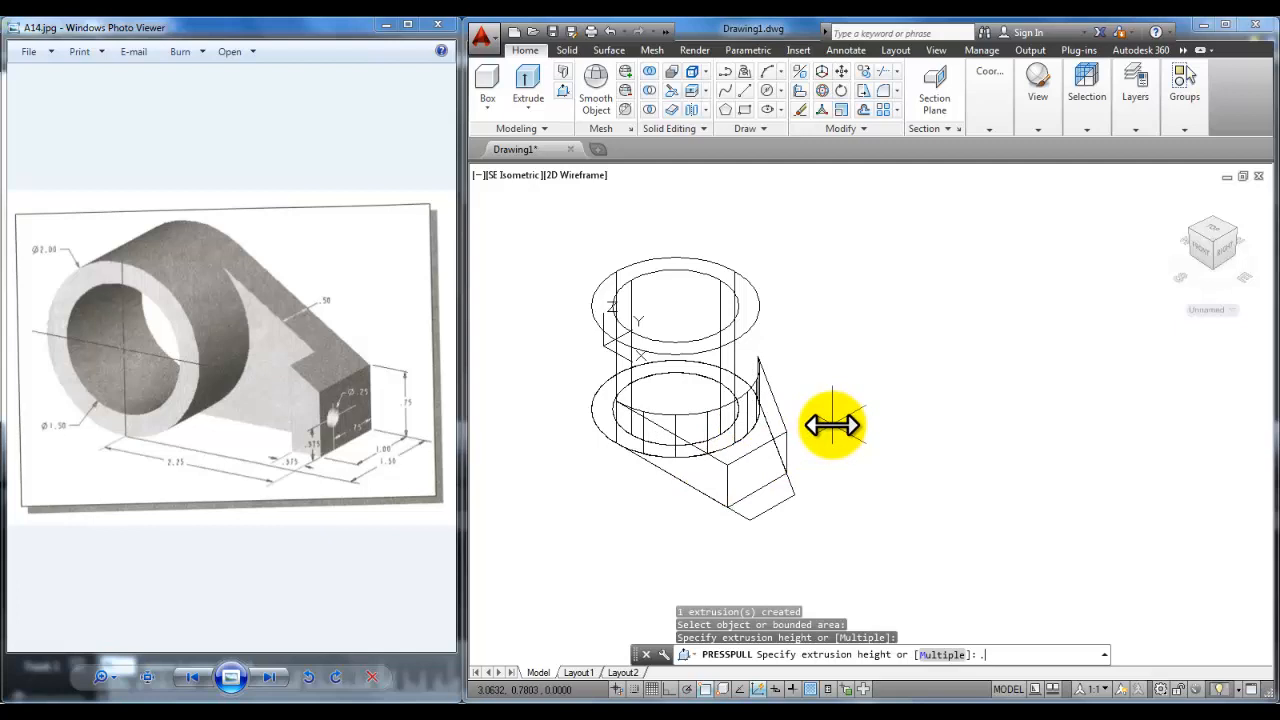
type("5")
key("Return")
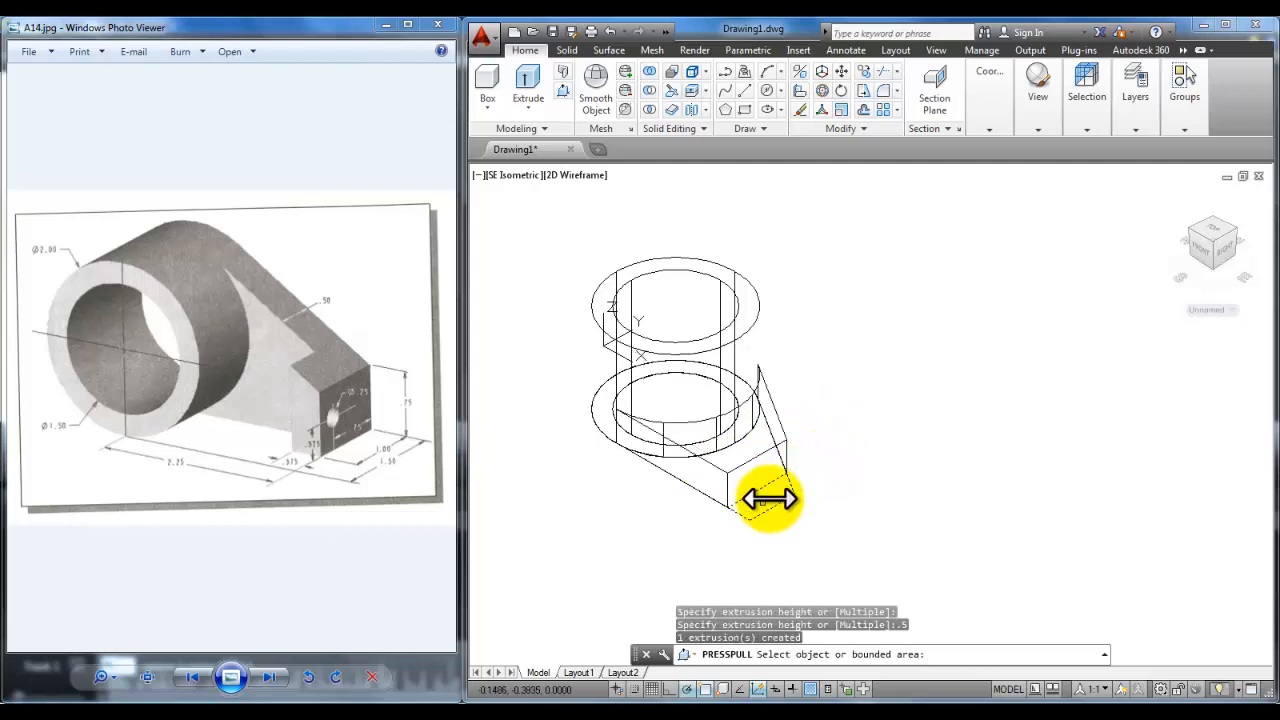
scroll(766, 498, "up", 3)
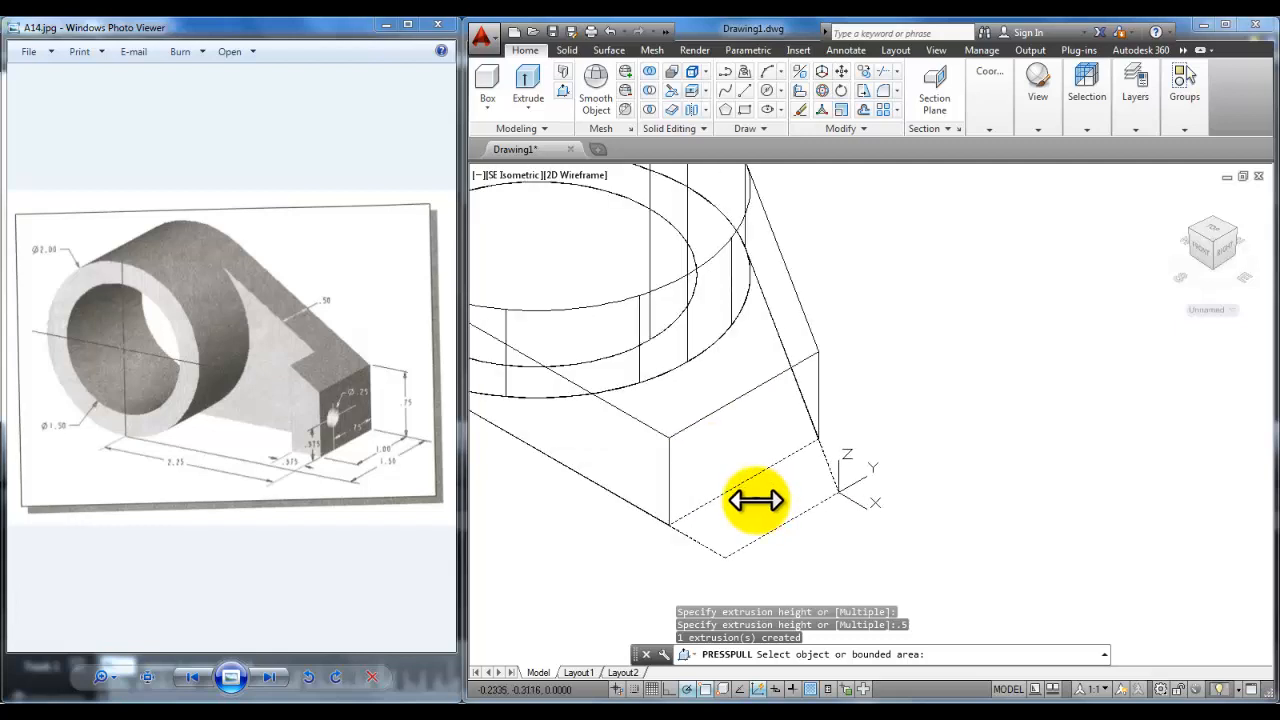
Step: Presspull the arm's end face by 1, then the thin face by .25
left_click(760, 500)
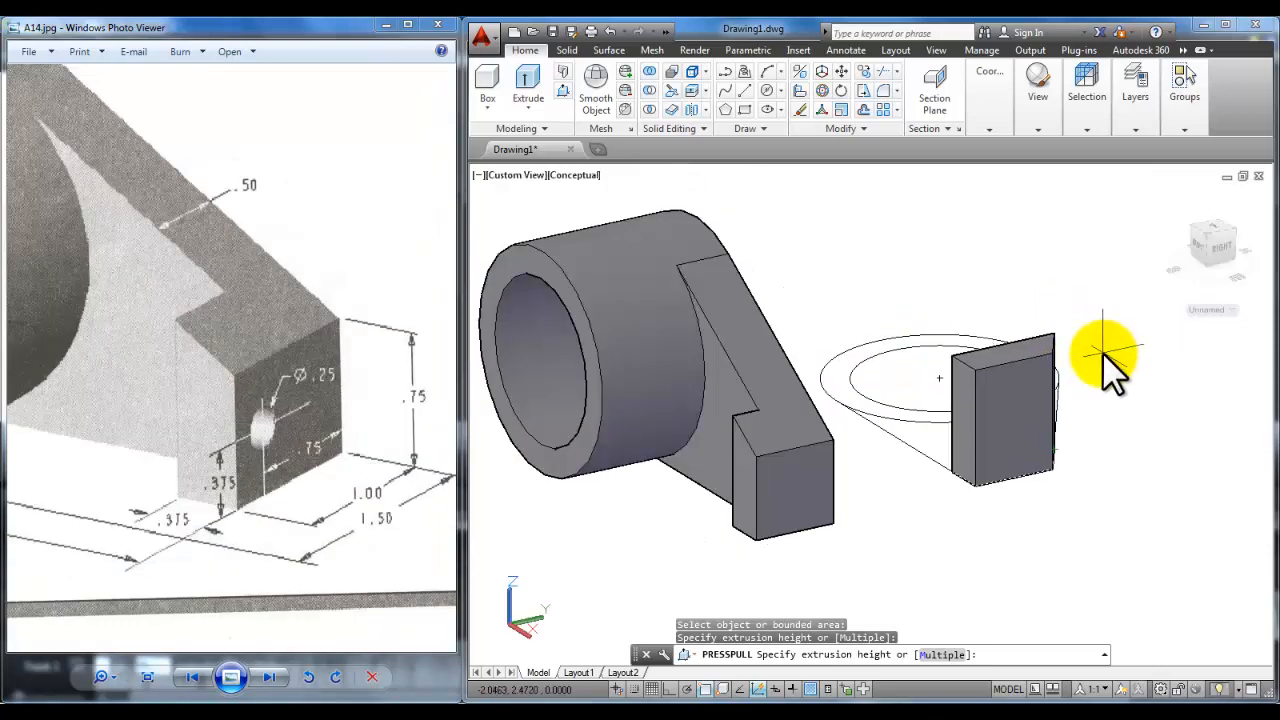
type("1")
right_click(1101, 396)
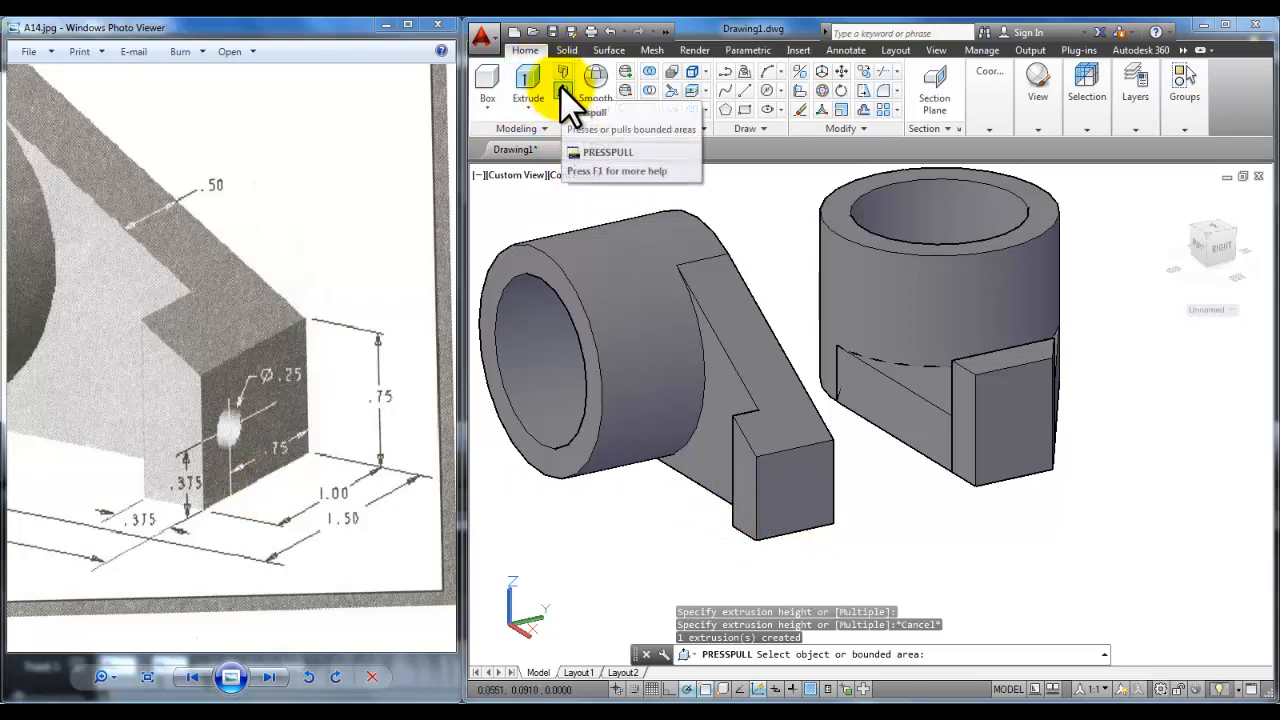
left_click(743, 506)
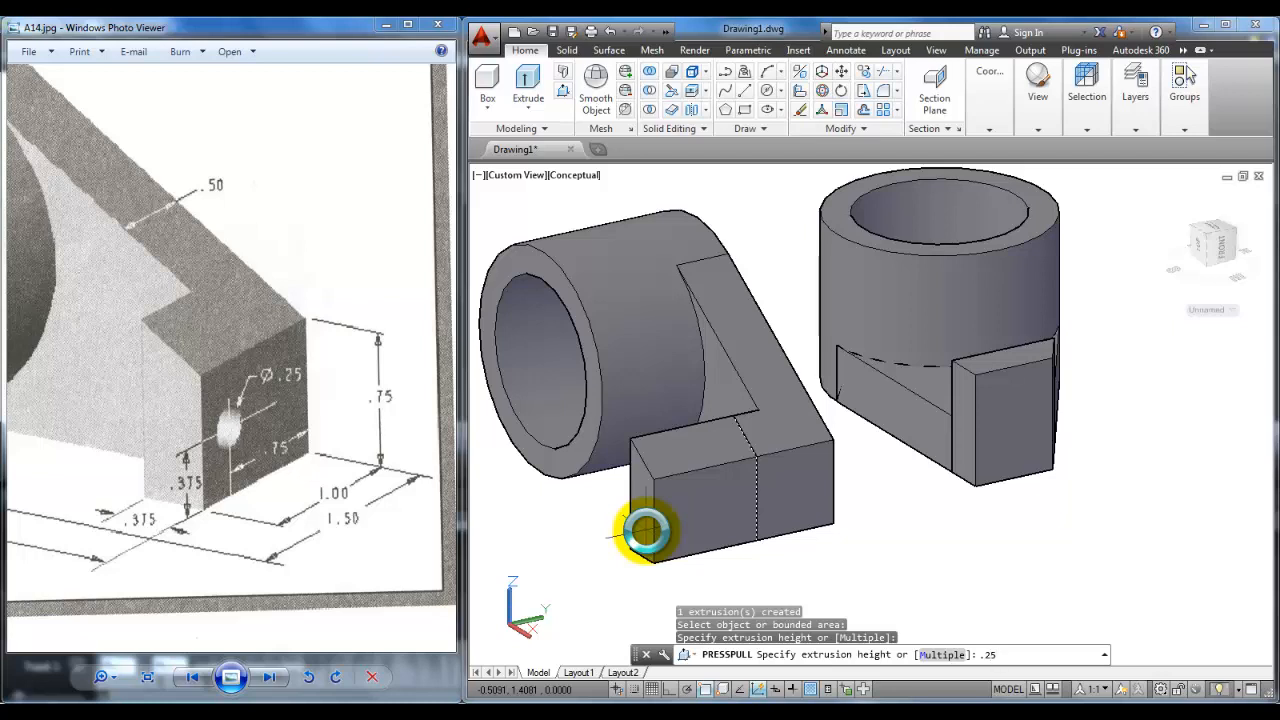
key("Return")
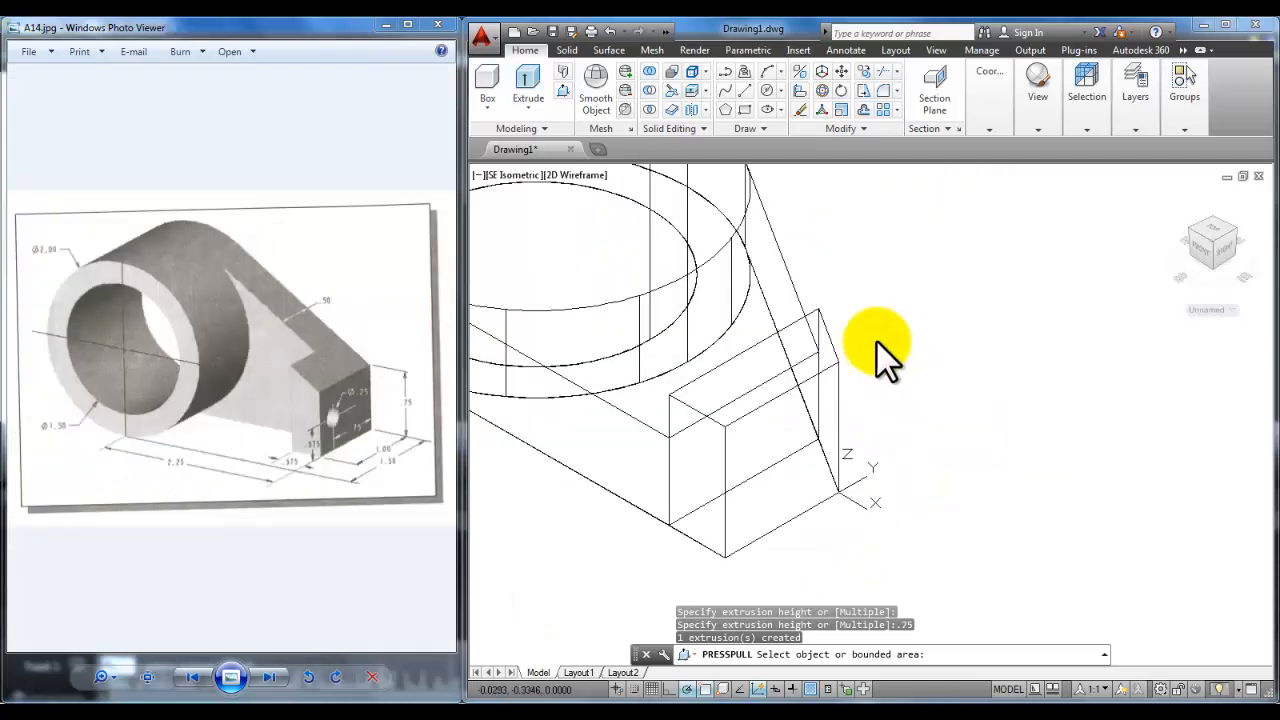
Step: End Presspull, re-centre the model, and apply the Conceptual visual style
scroll(876, 340, "down", 4)
middle_click_drag(853, 298, 843, 383)
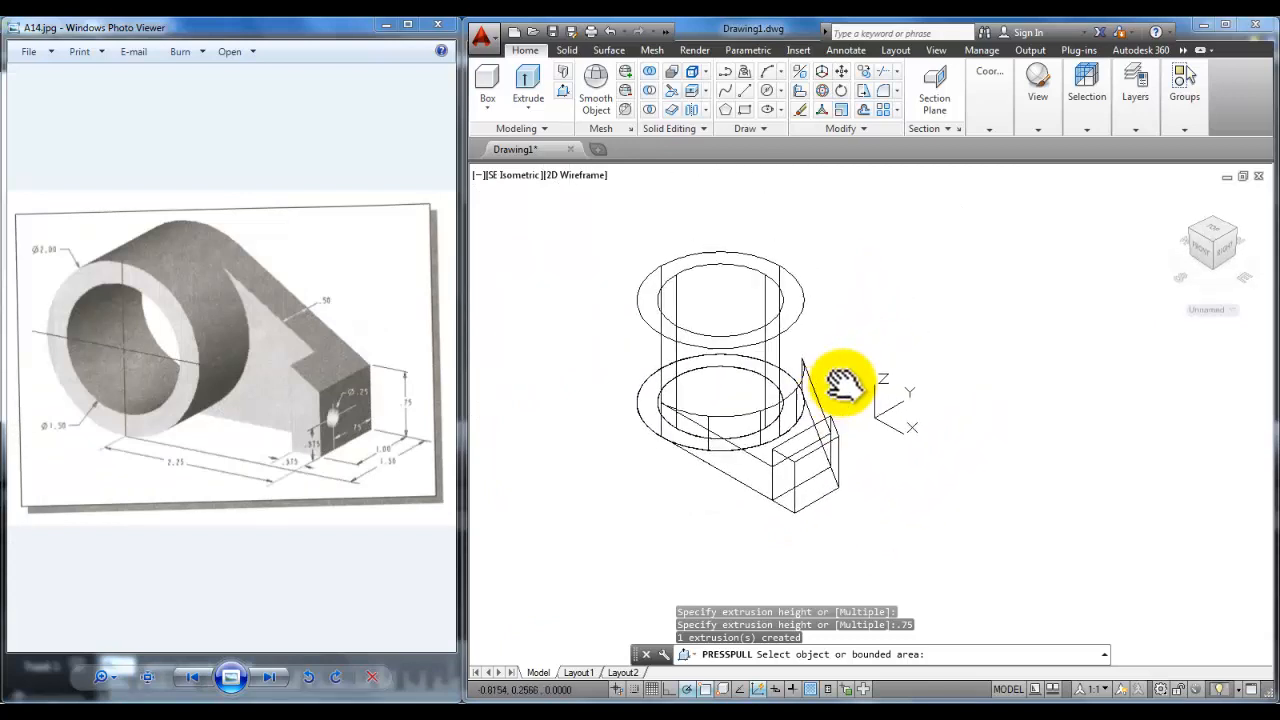
key("Return")
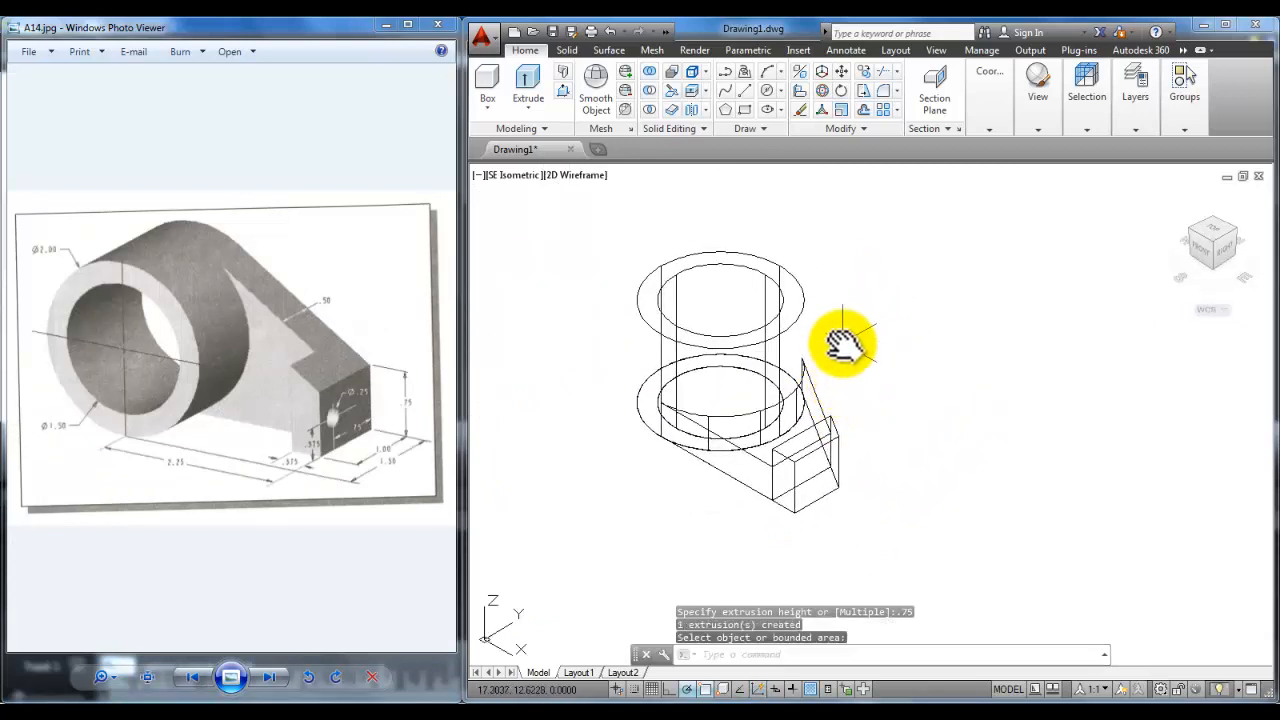
key("Return")
key("Return")
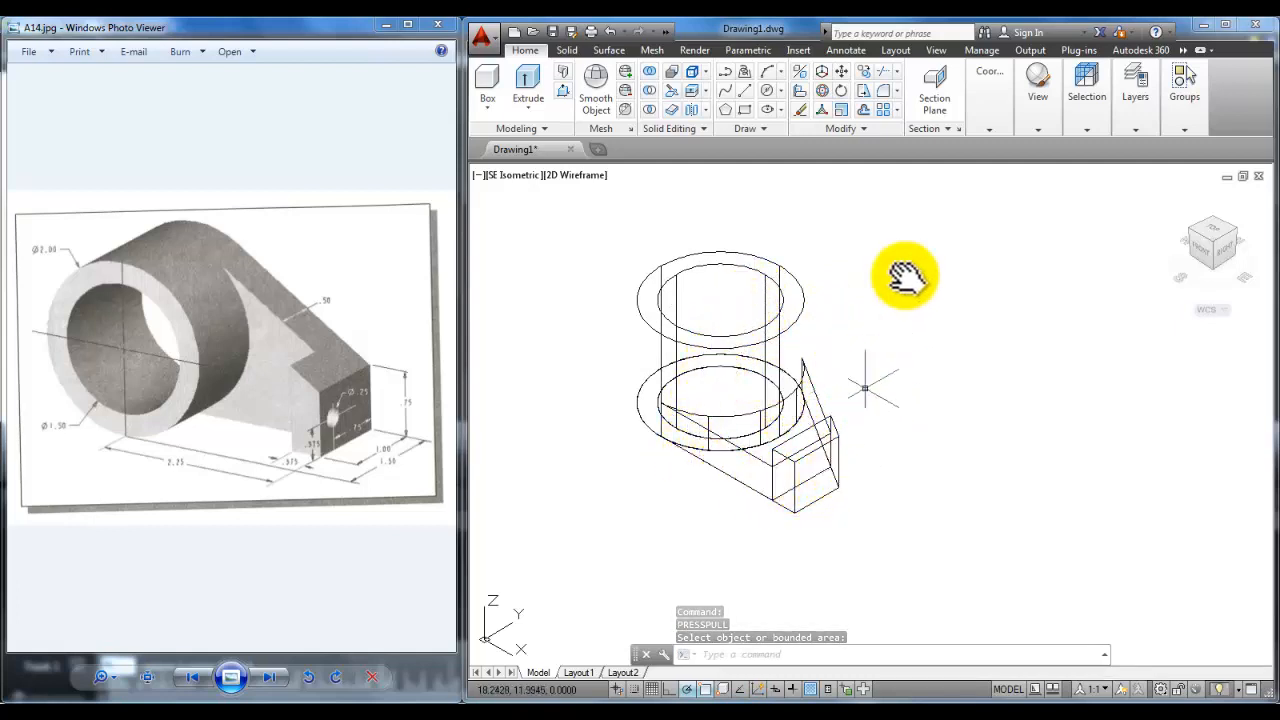
left_click(1048, 118)
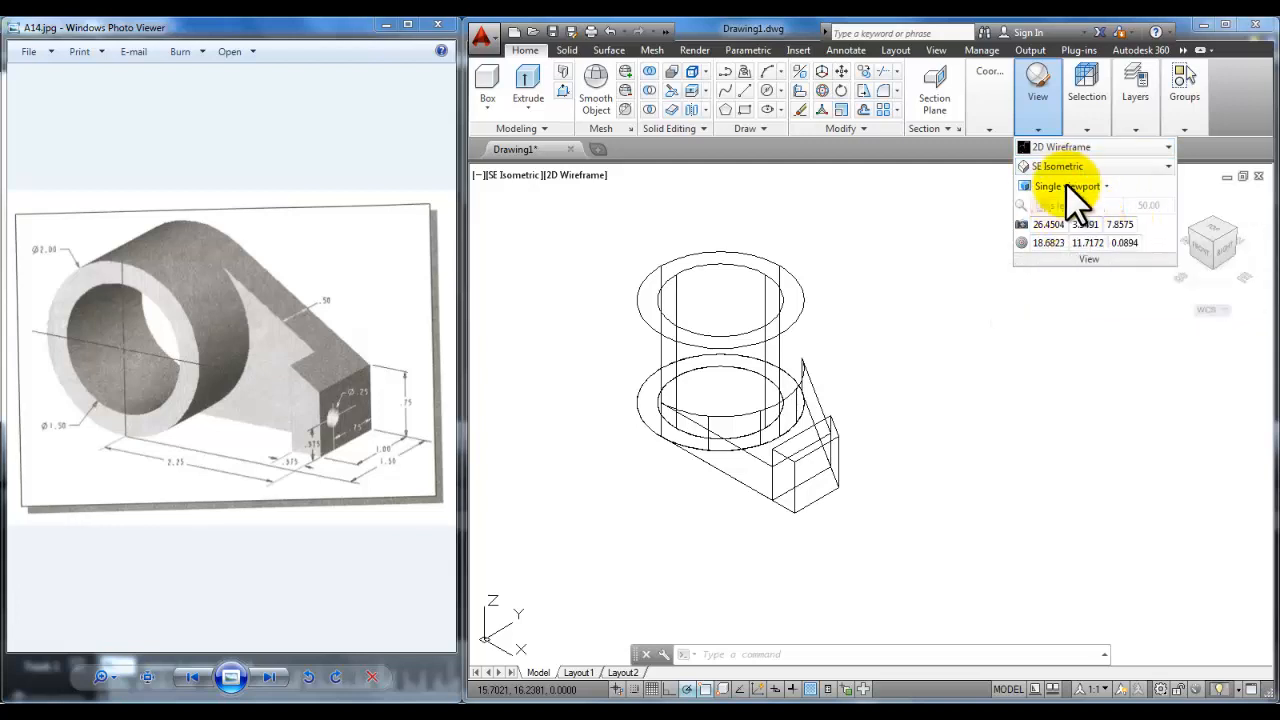
left_click(1152, 145)
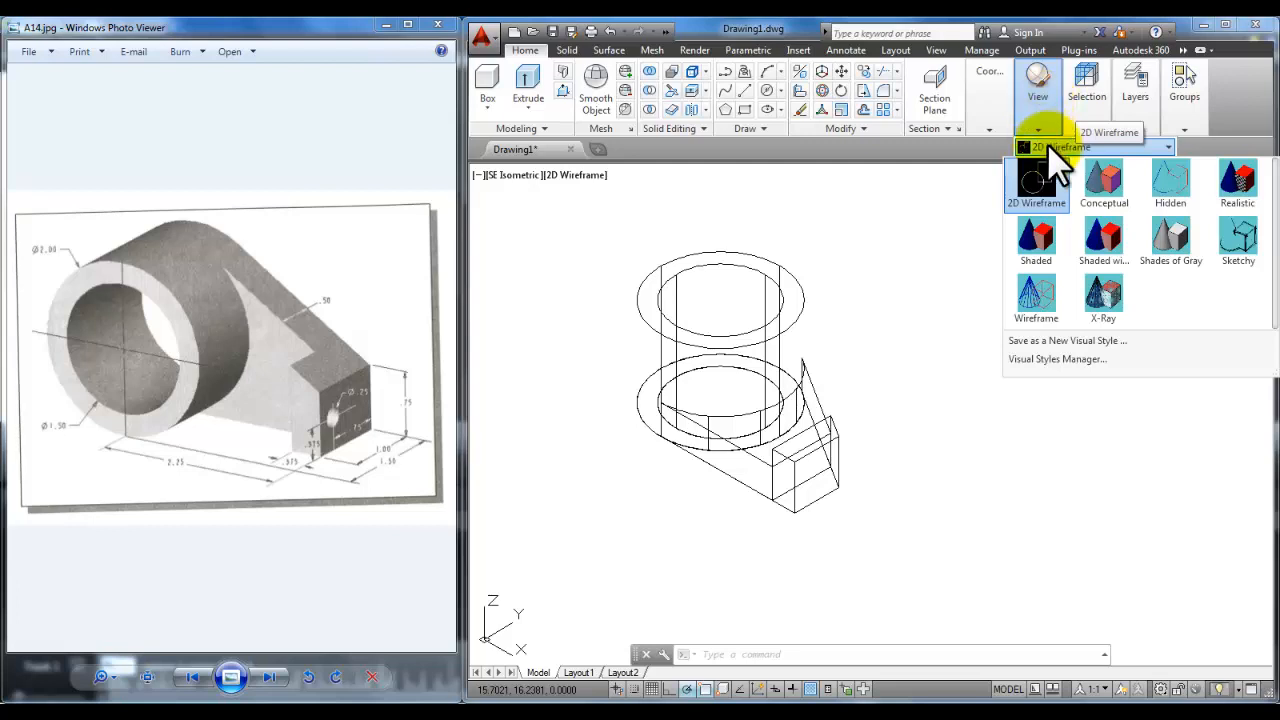
left_click(1108, 192)
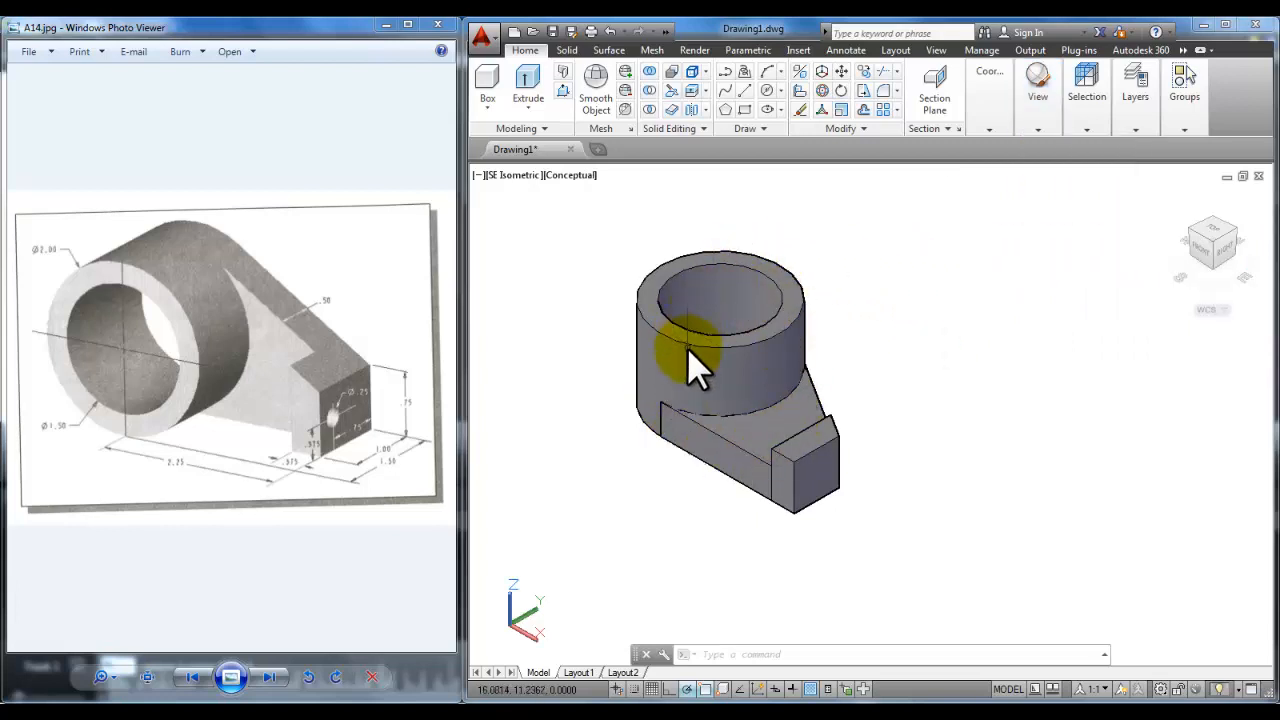
right_click(872, 253)
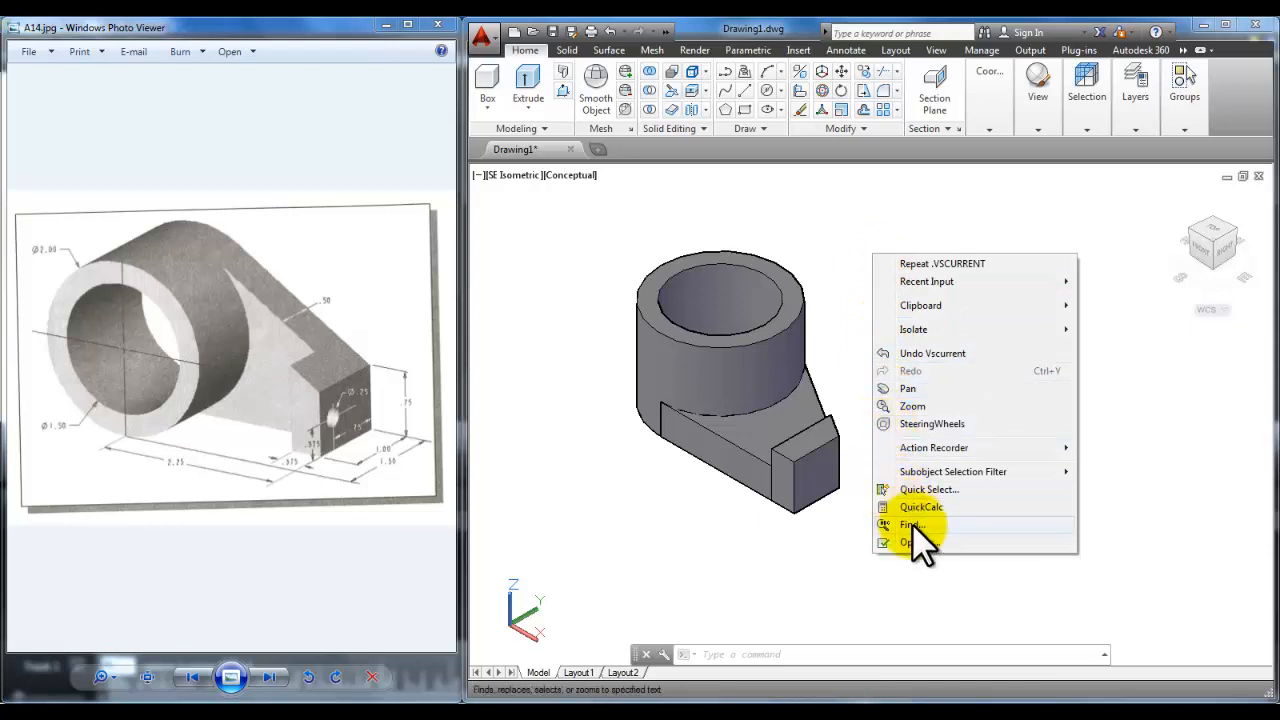
left_click(932, 543)
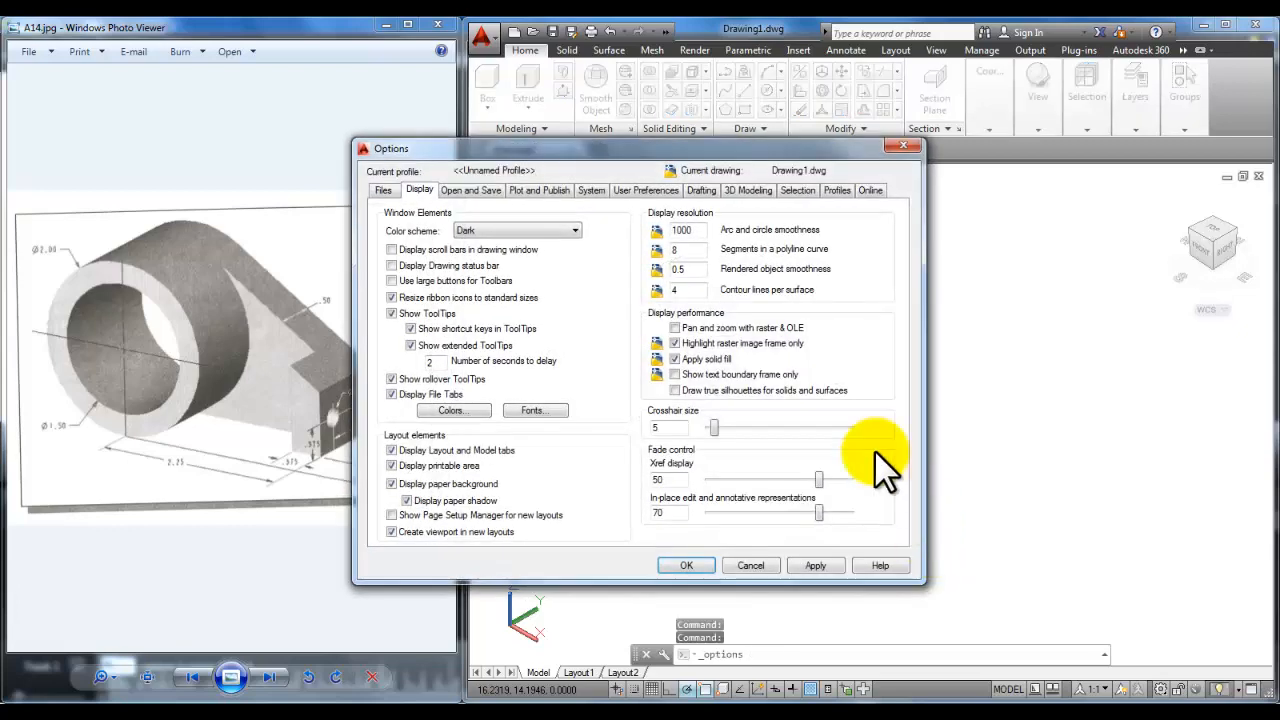
left_click_drag(601, 153, 724, 148)
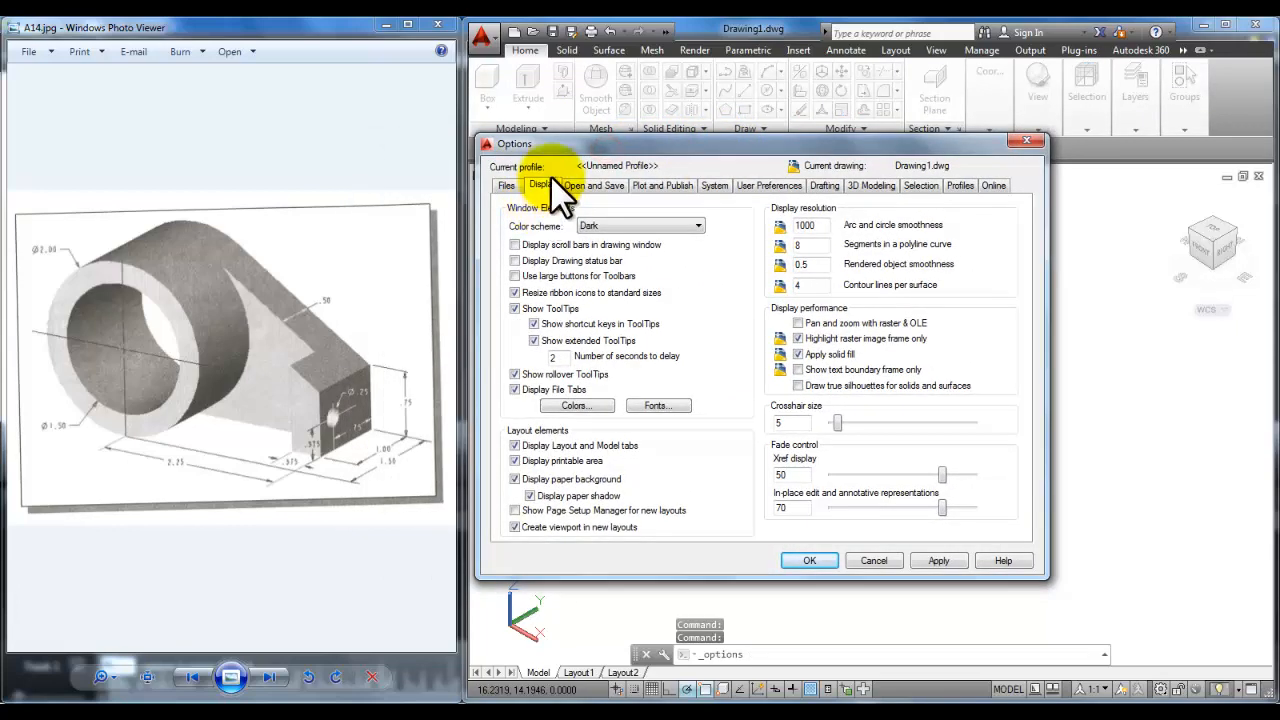
left_click(579, 406)
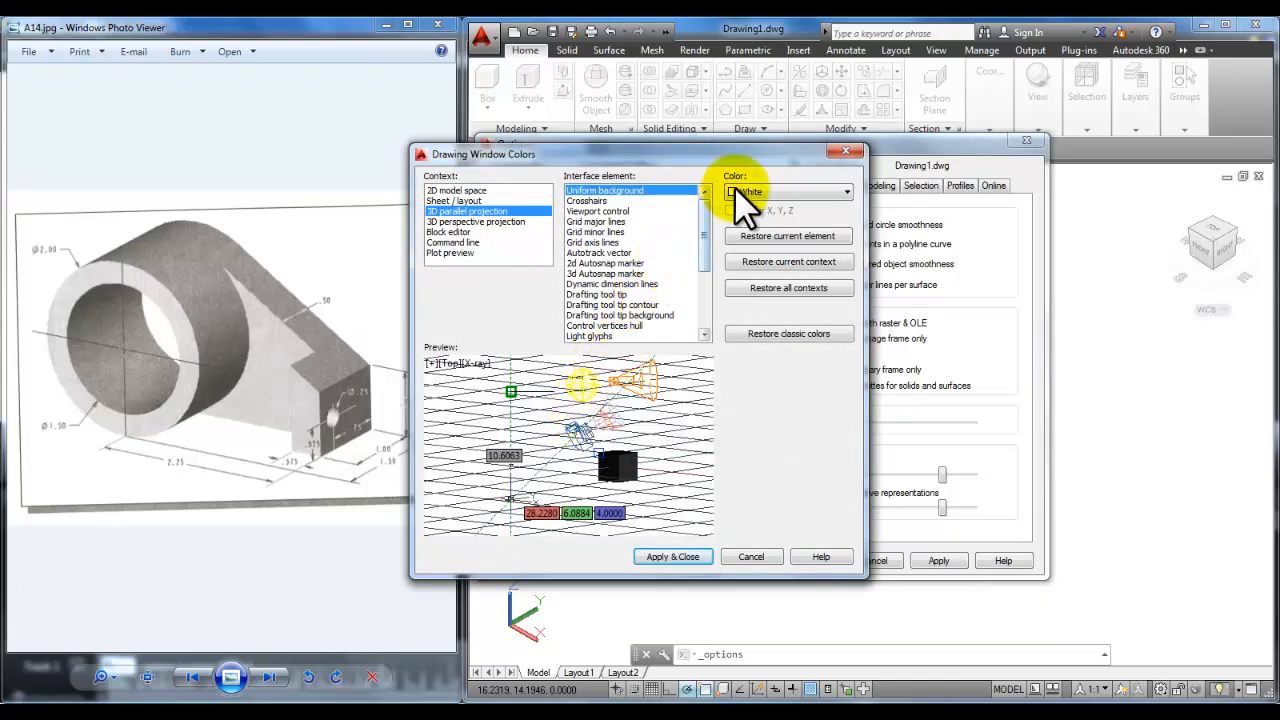
left_click(846, 191)
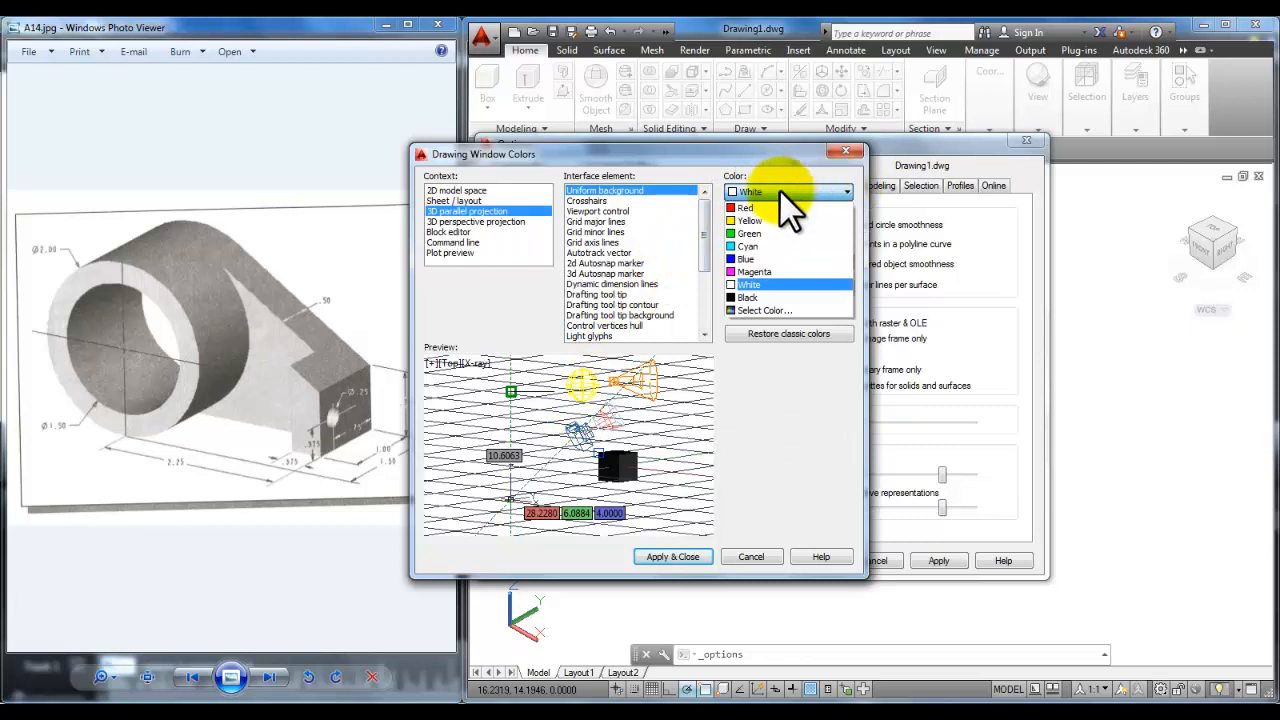
left_click(755, 285)
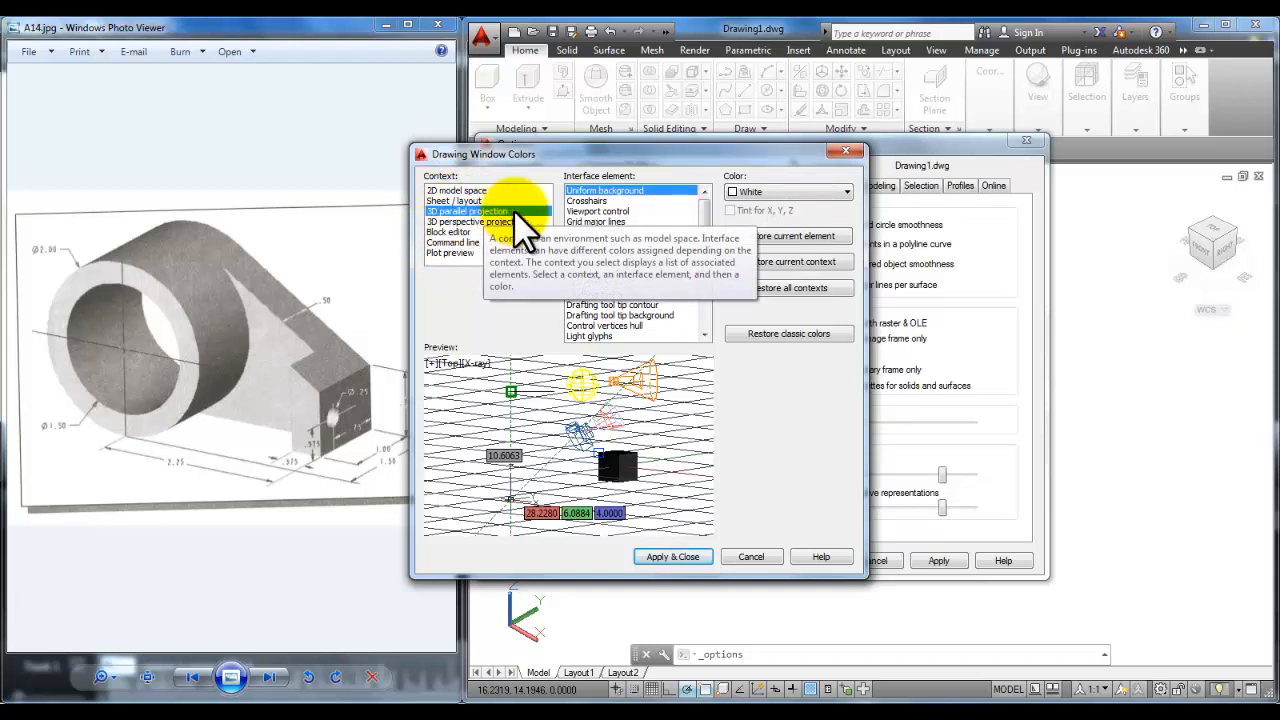
left_click(687, 554)
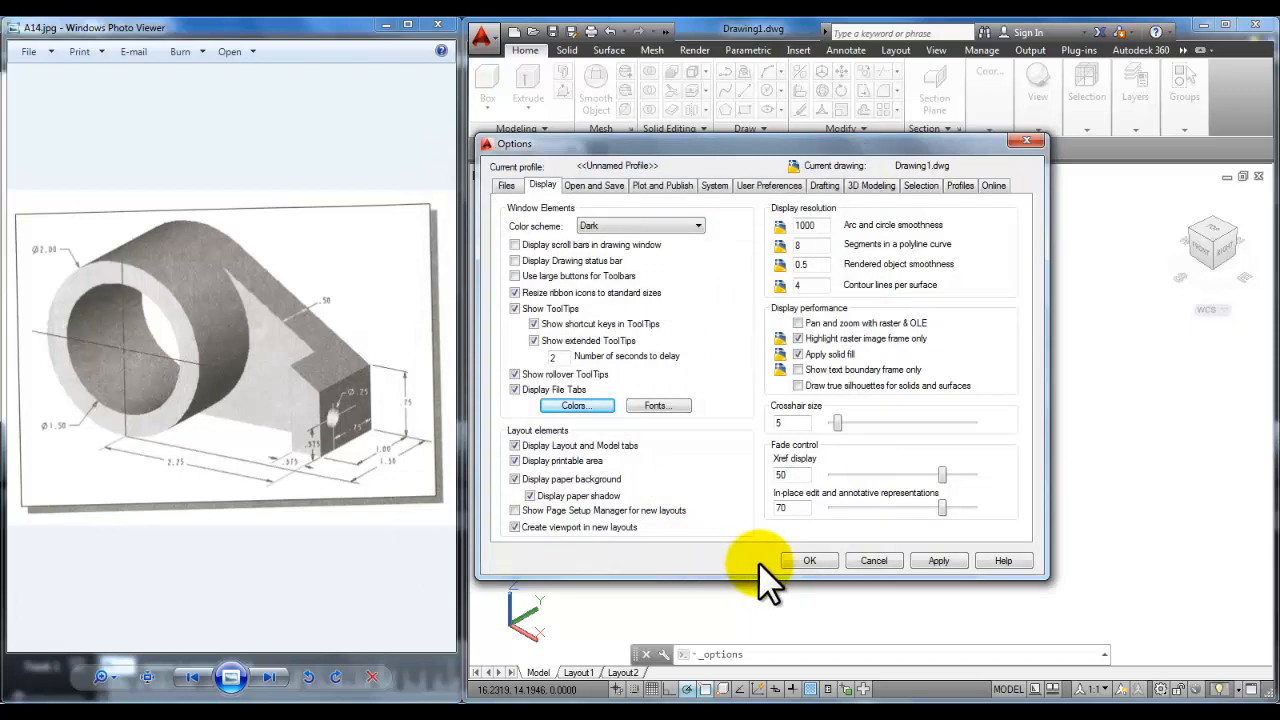
left_click(820, 561)
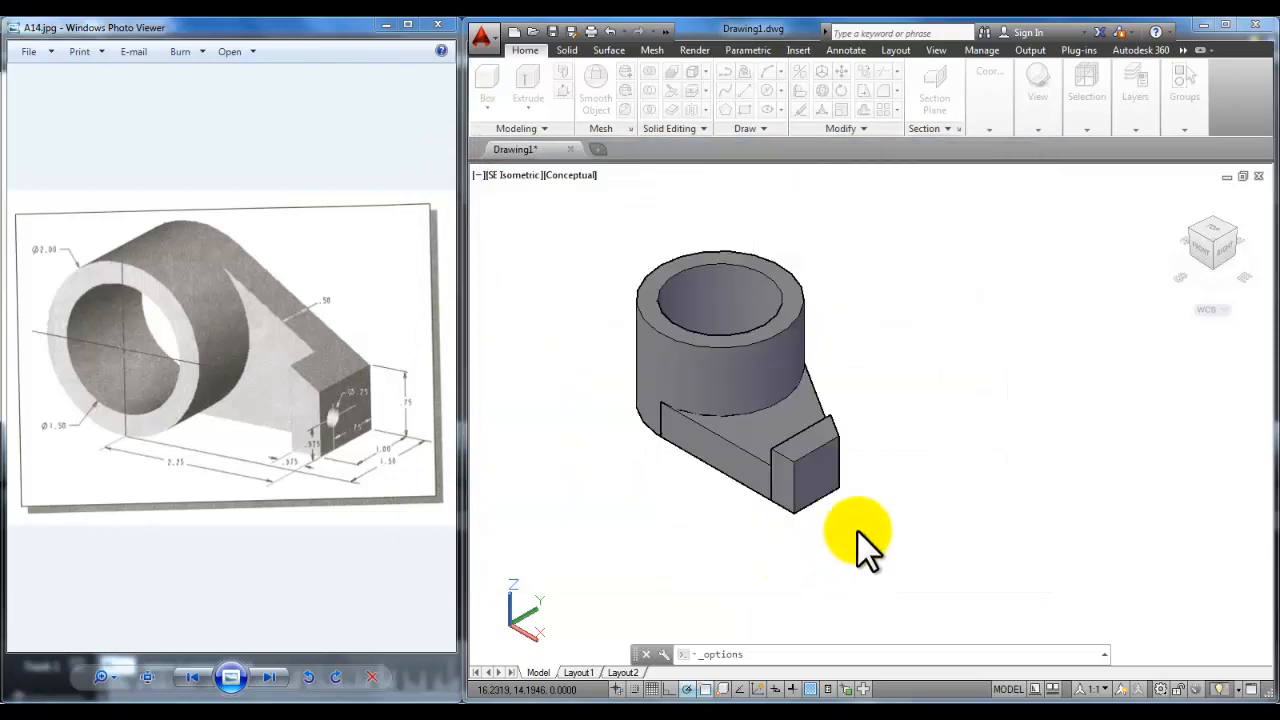
left_click(1037, 122)
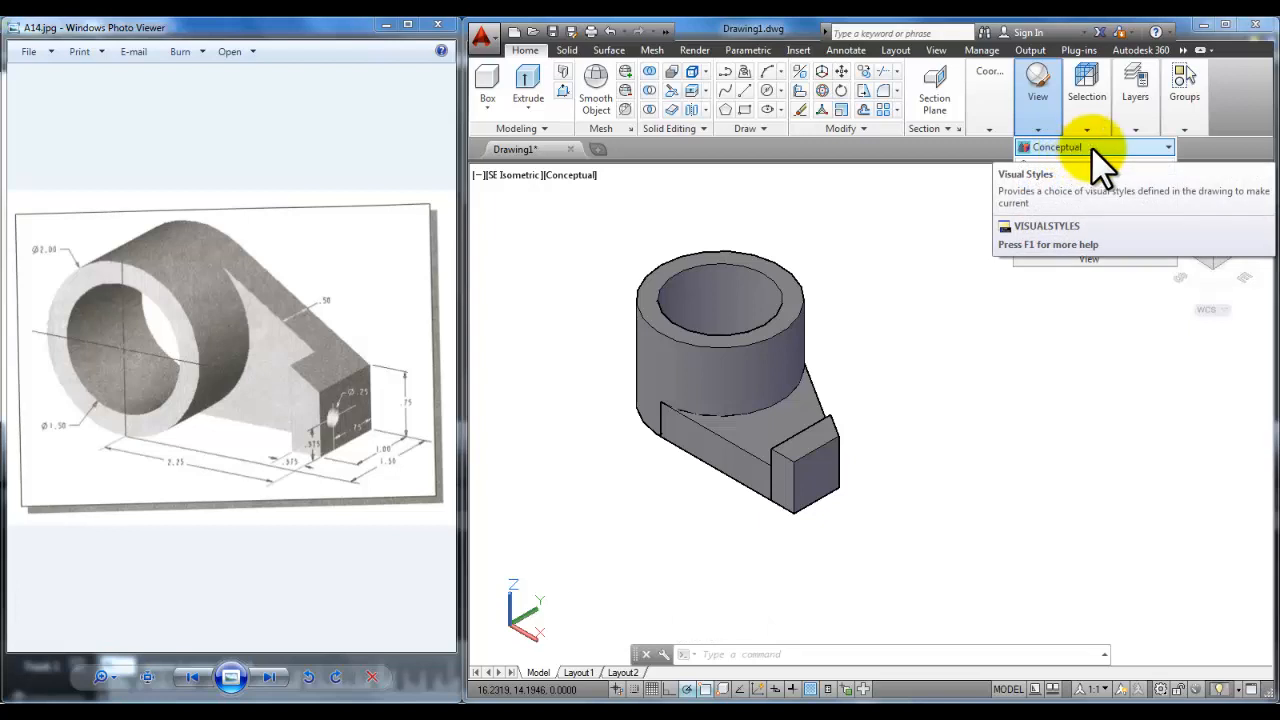
left_click(893, 330)
left_click(880, 283)
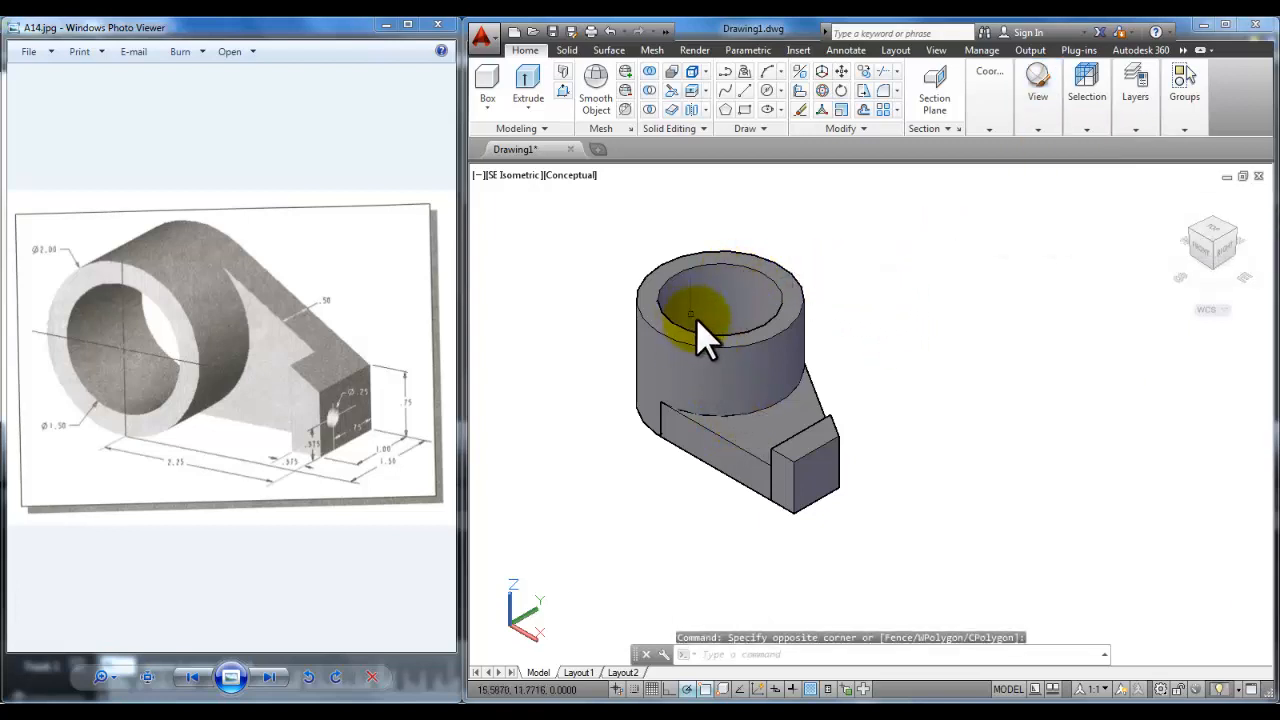
left_click(742, 345)
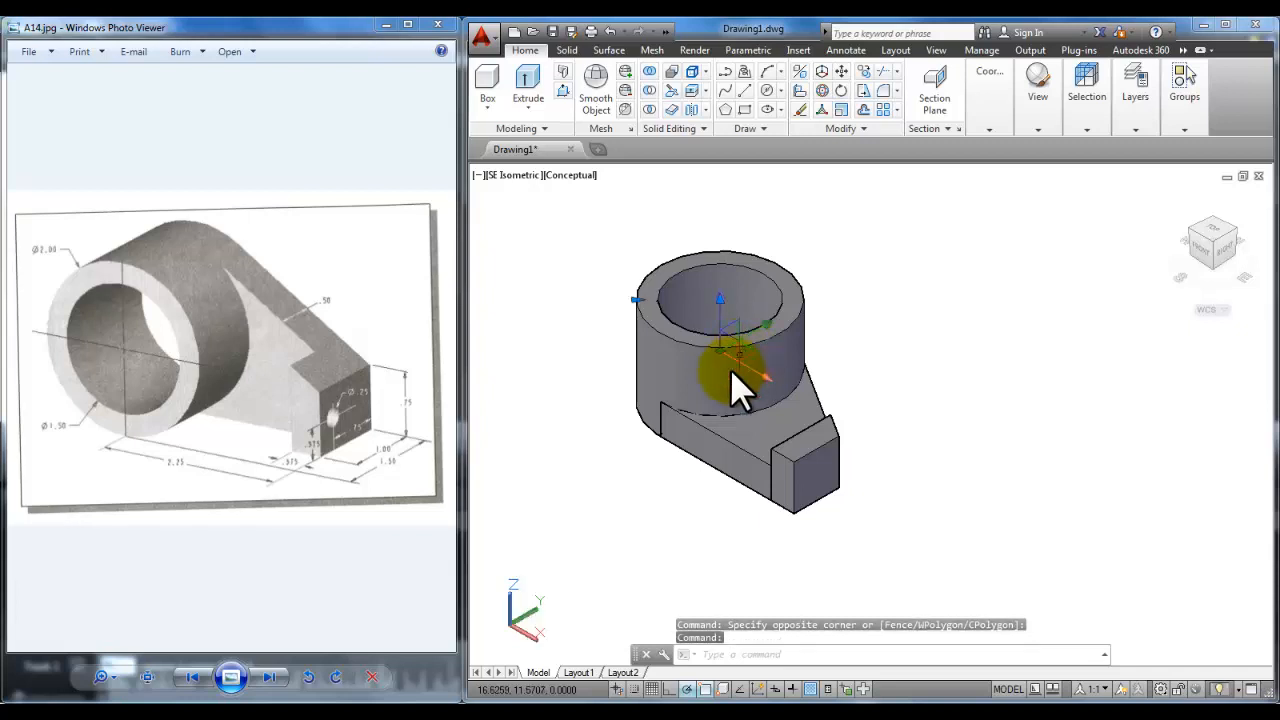
left_click(710, 428)
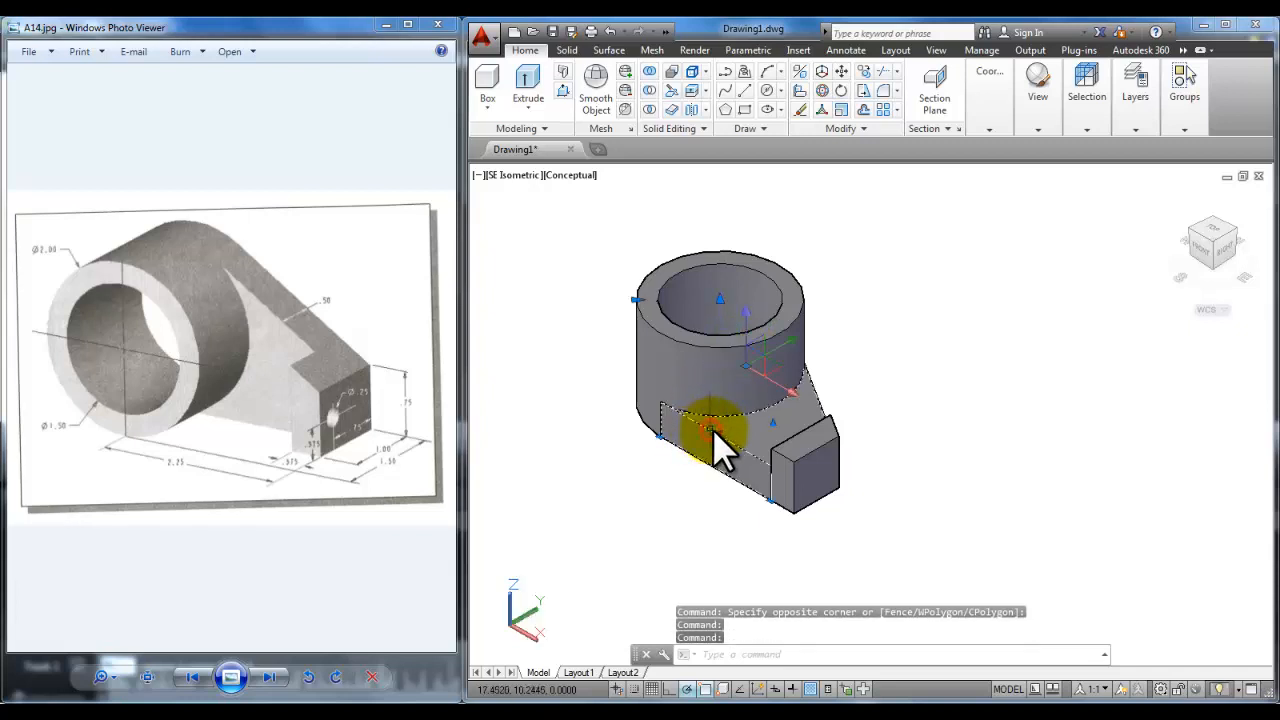
left_click(832, 437)
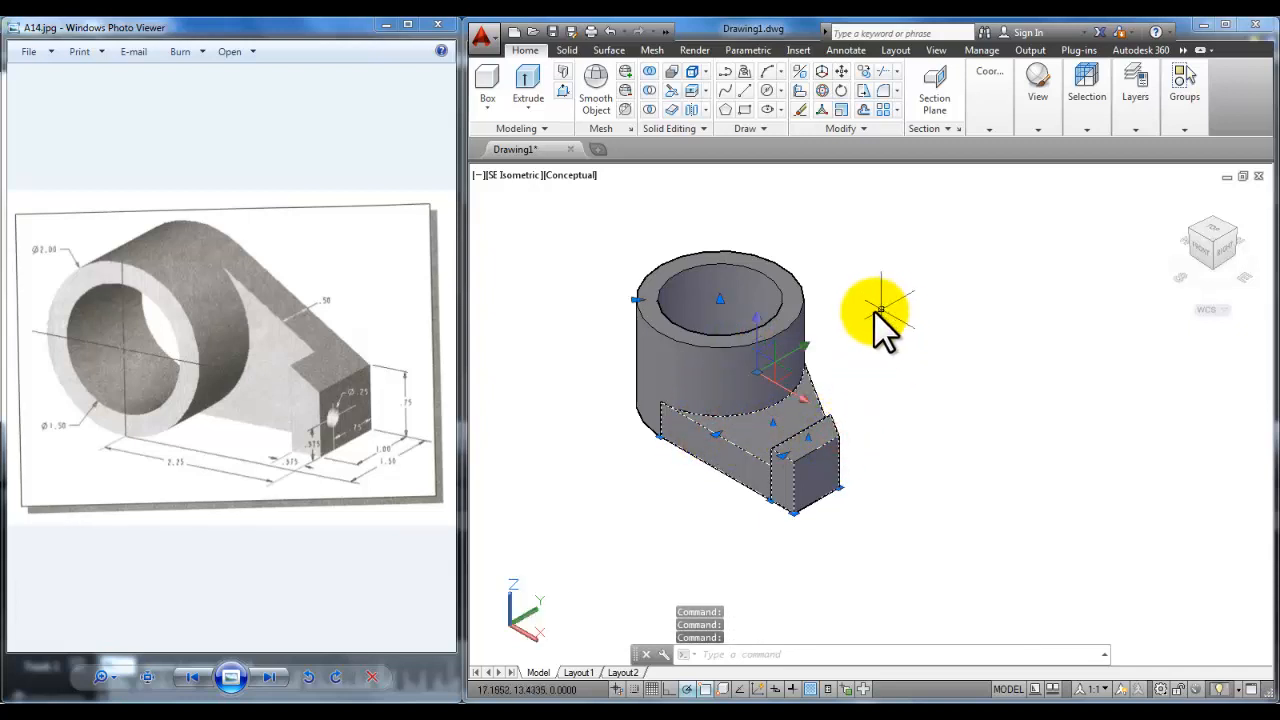
key("Escape")
key("Escape")
key("Escape")
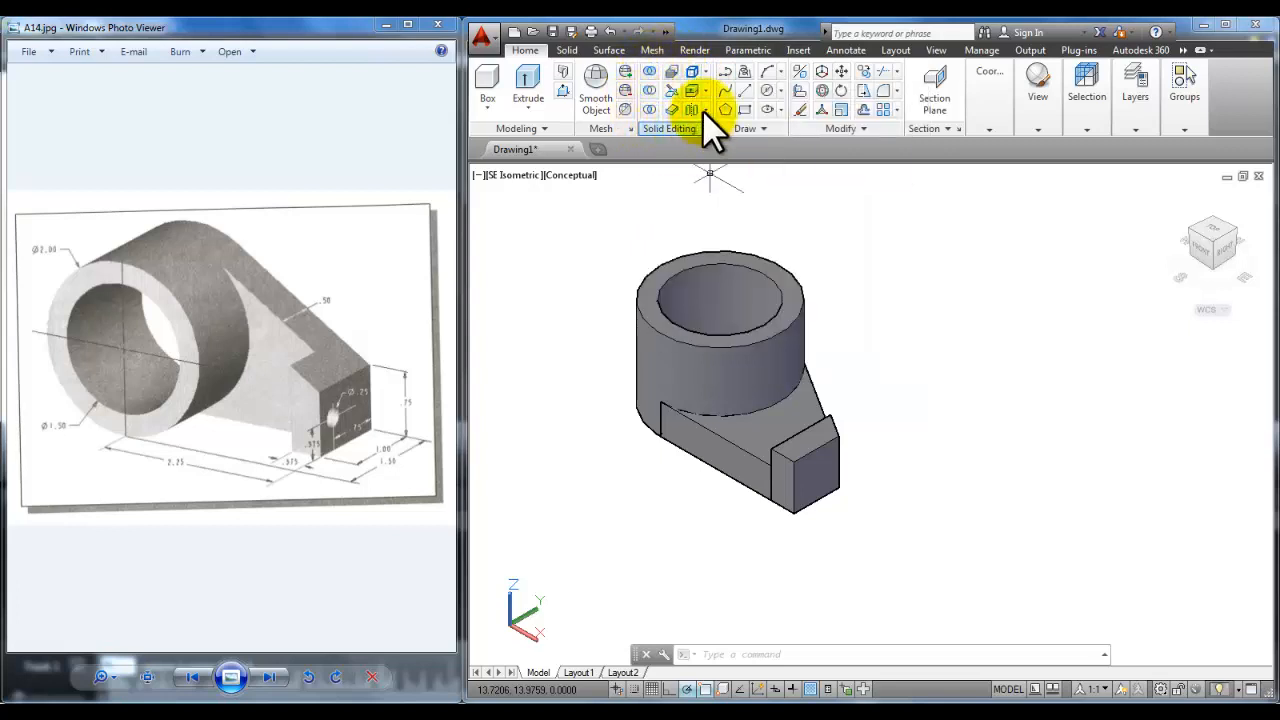
Step: Union the hollow cylinder, base block and raised end block into one bracket solid
left_click(651, 70)
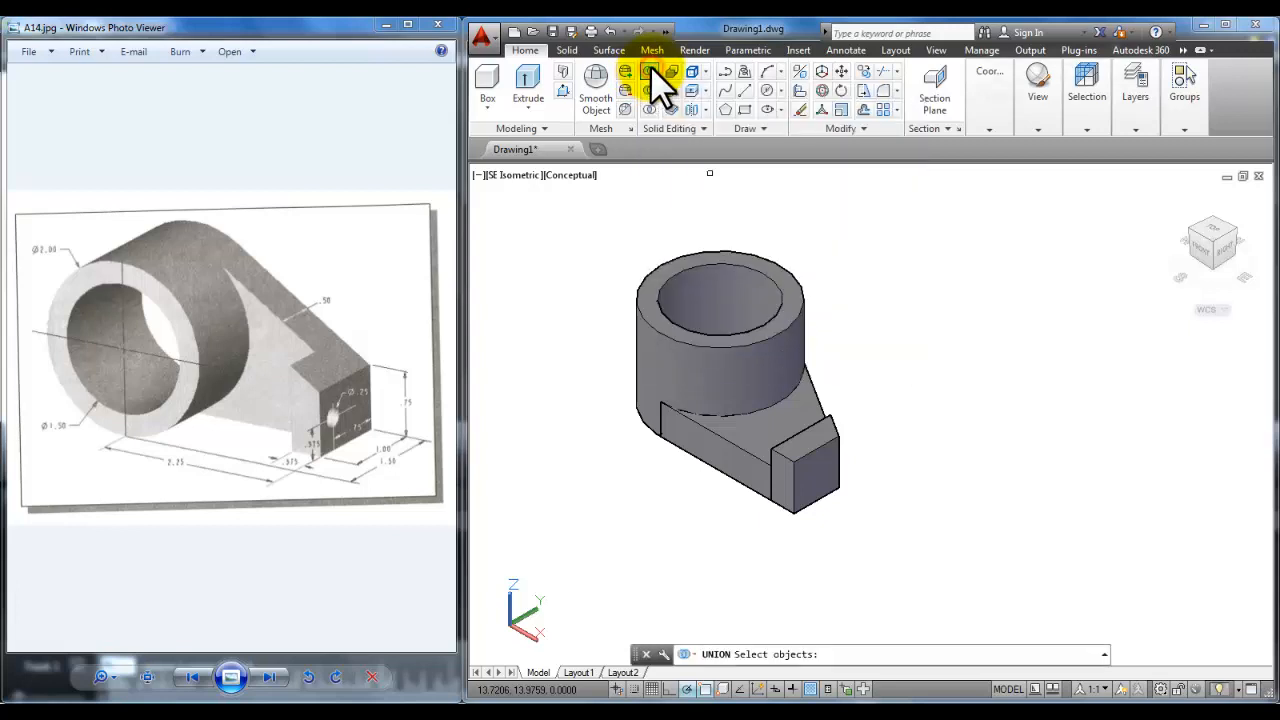
left_click(800, 332)
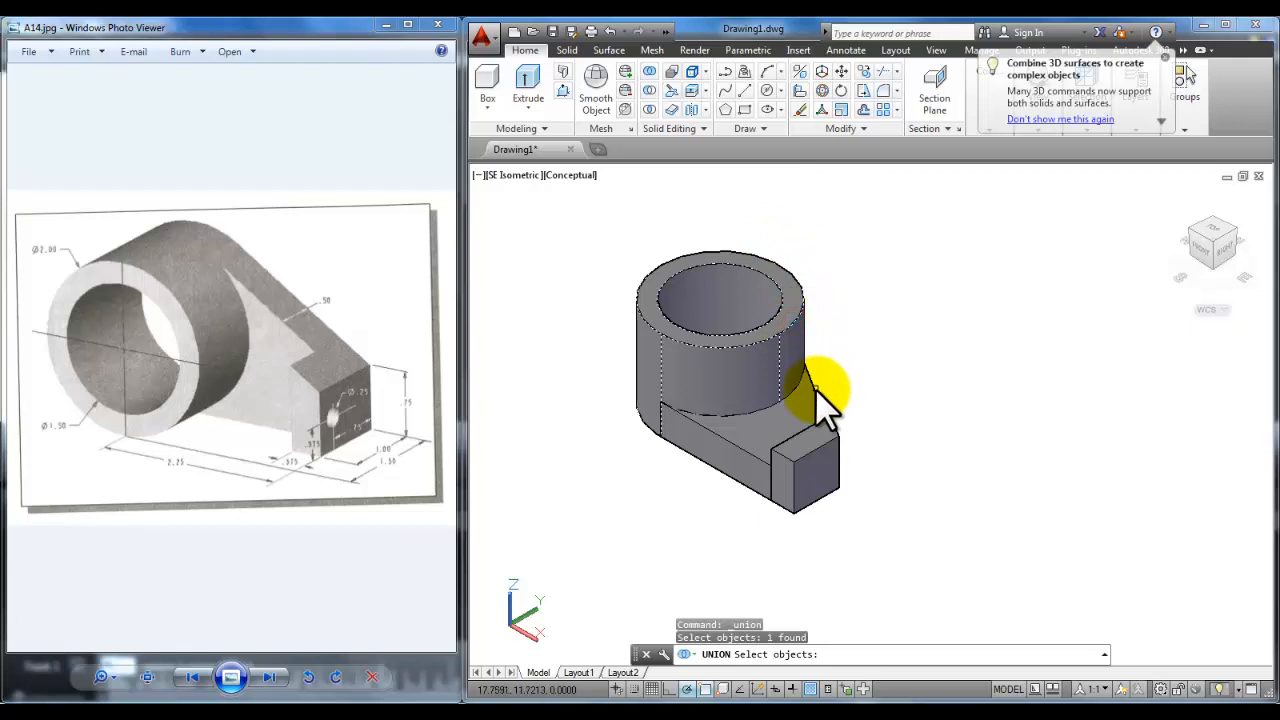
left_click(814, 390)
left_click(838, 435)
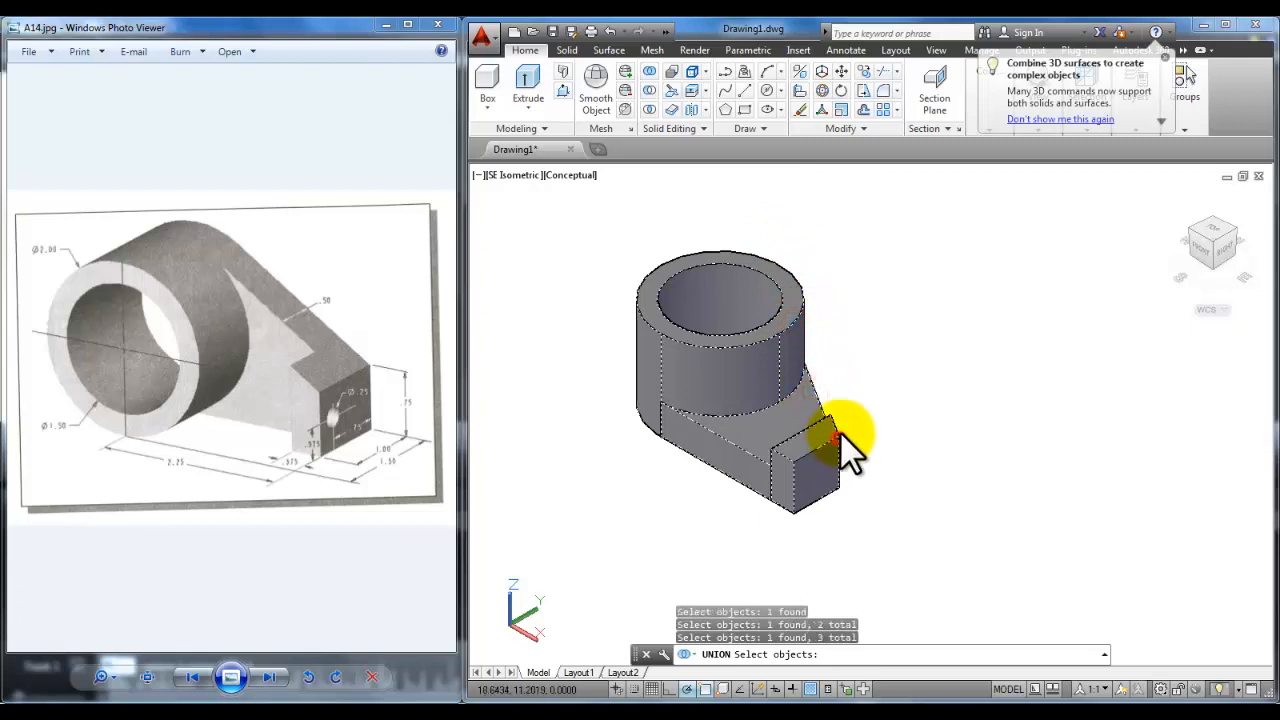
key("Return")
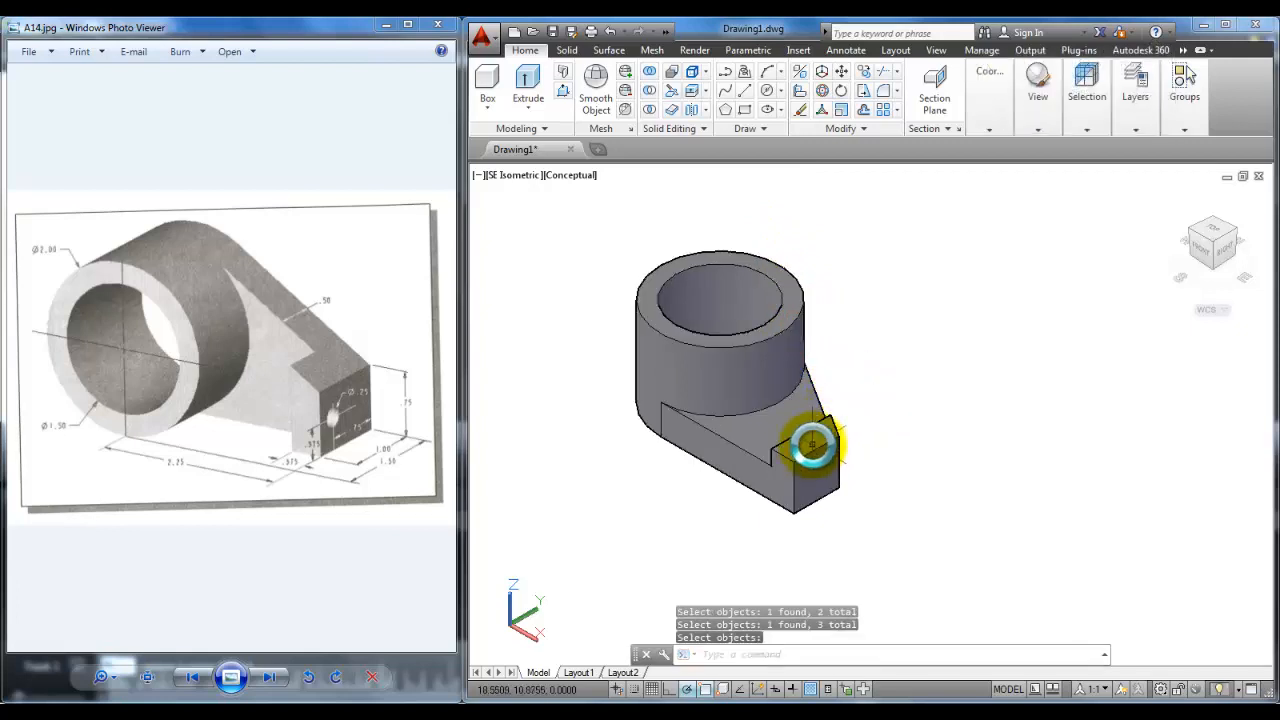
key("Escape")
key("Escape")
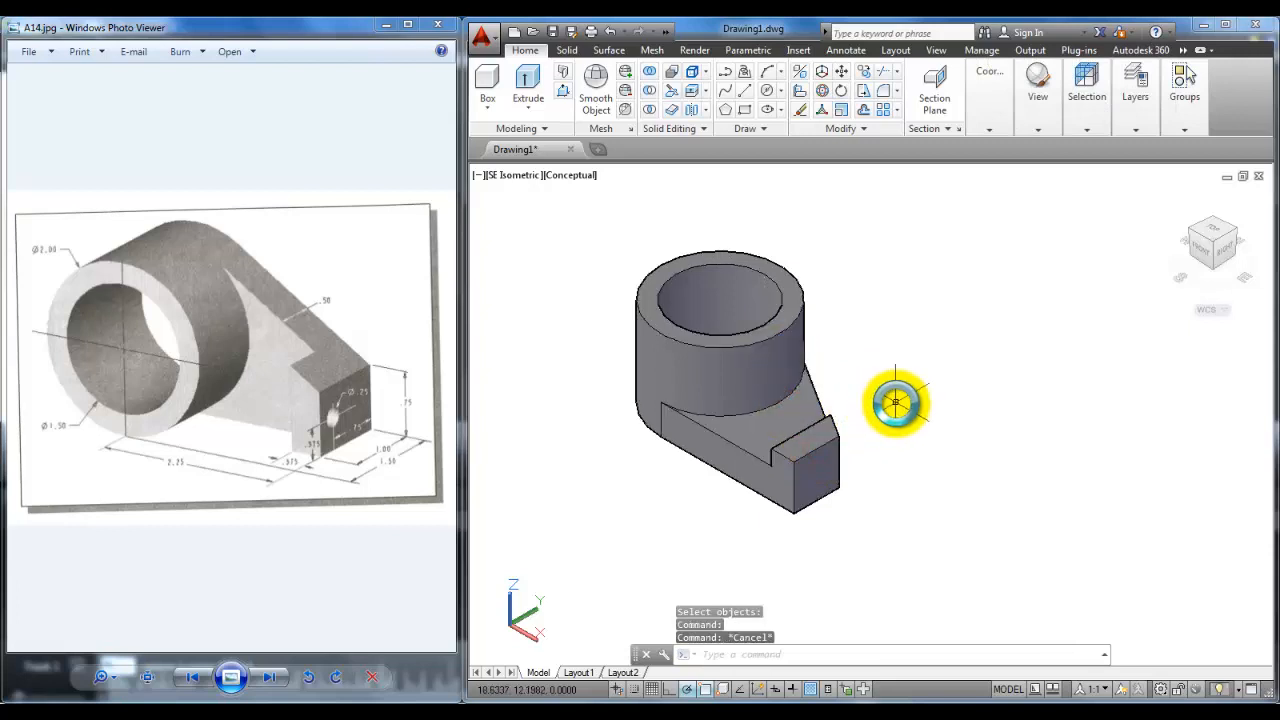
middle_click_drag(886, 420, 930, 365)
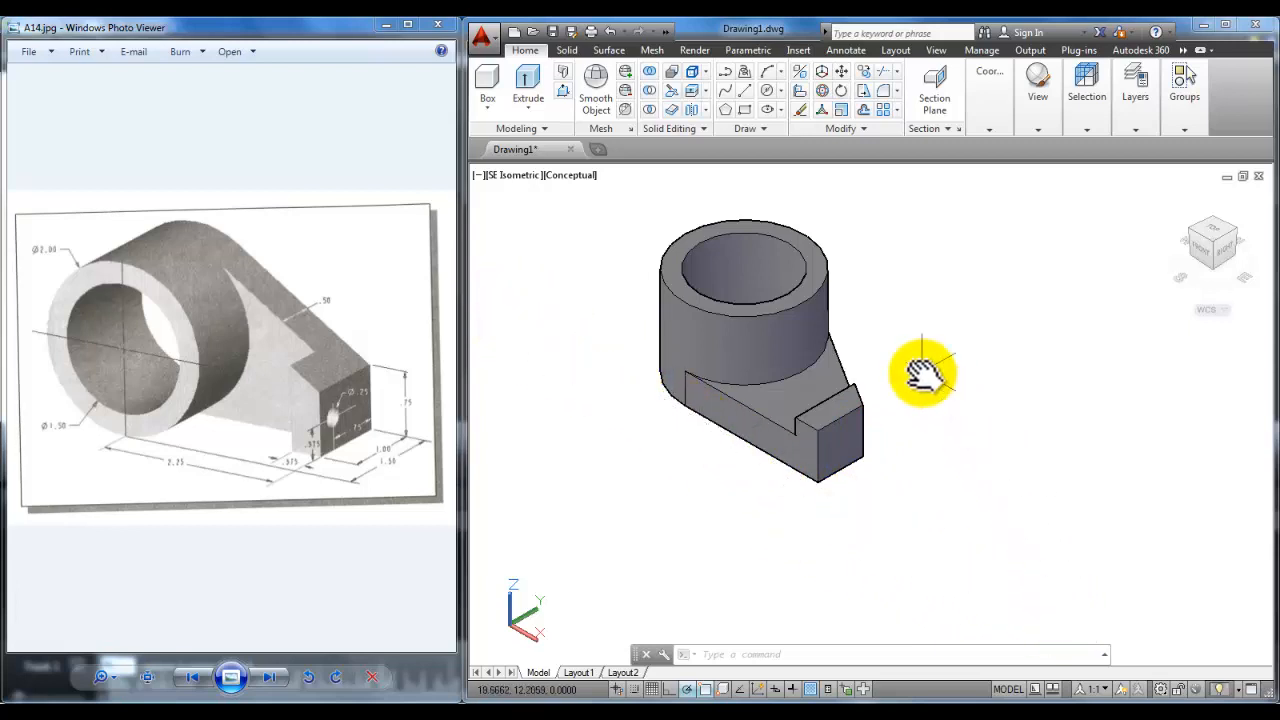
Step: 3D-rotate the merged bracket 90° about the X axis around its bottom corner
left_click(821, 90)
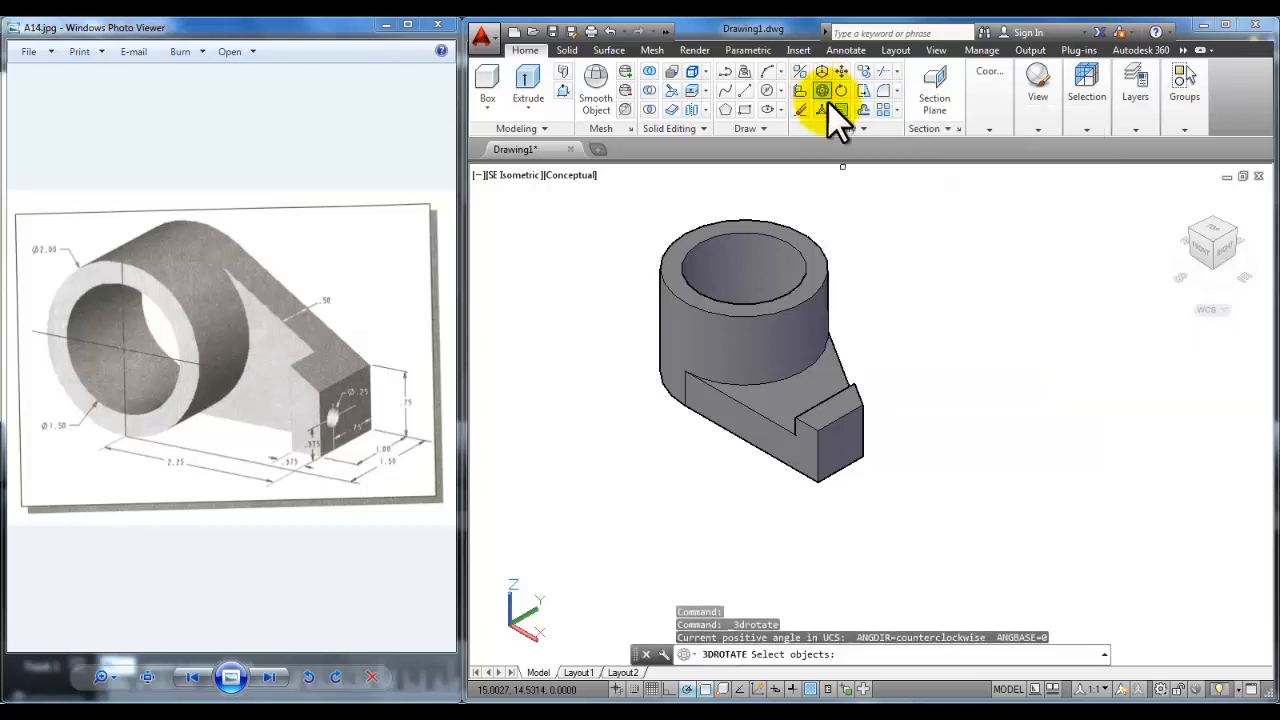
left_click(820, 428)
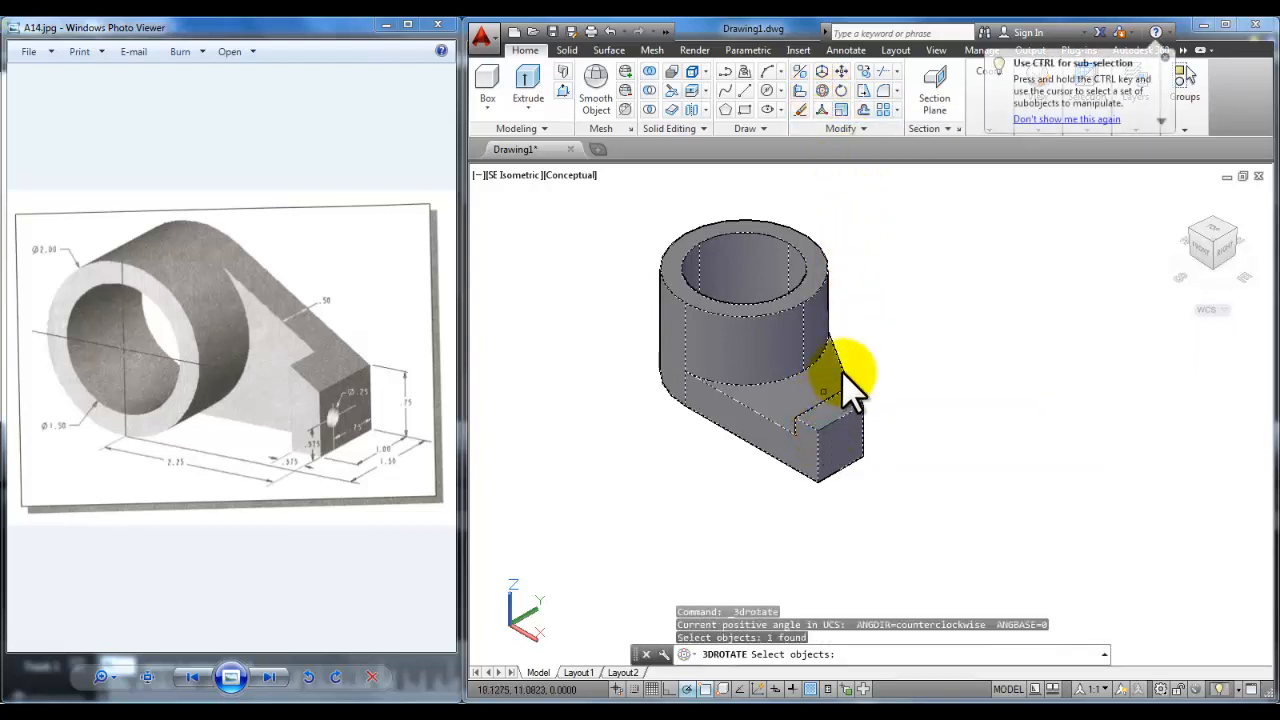
key("Return")
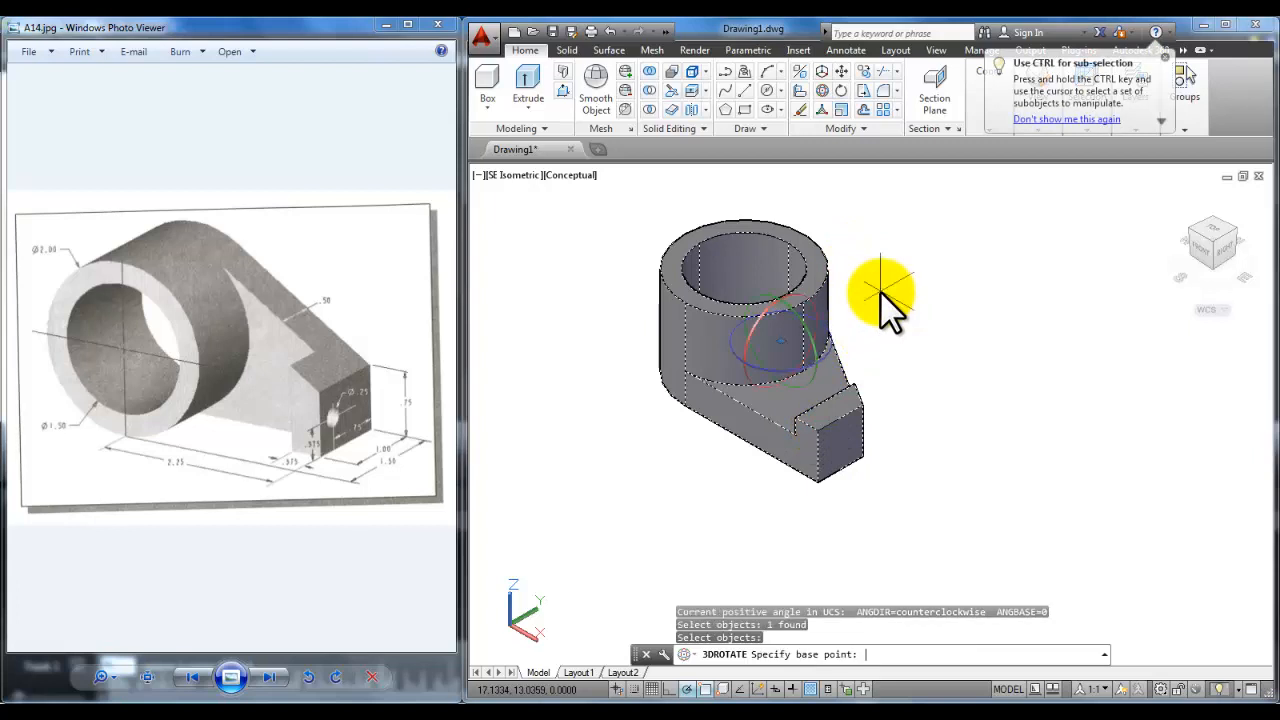
left_click(814, 485)
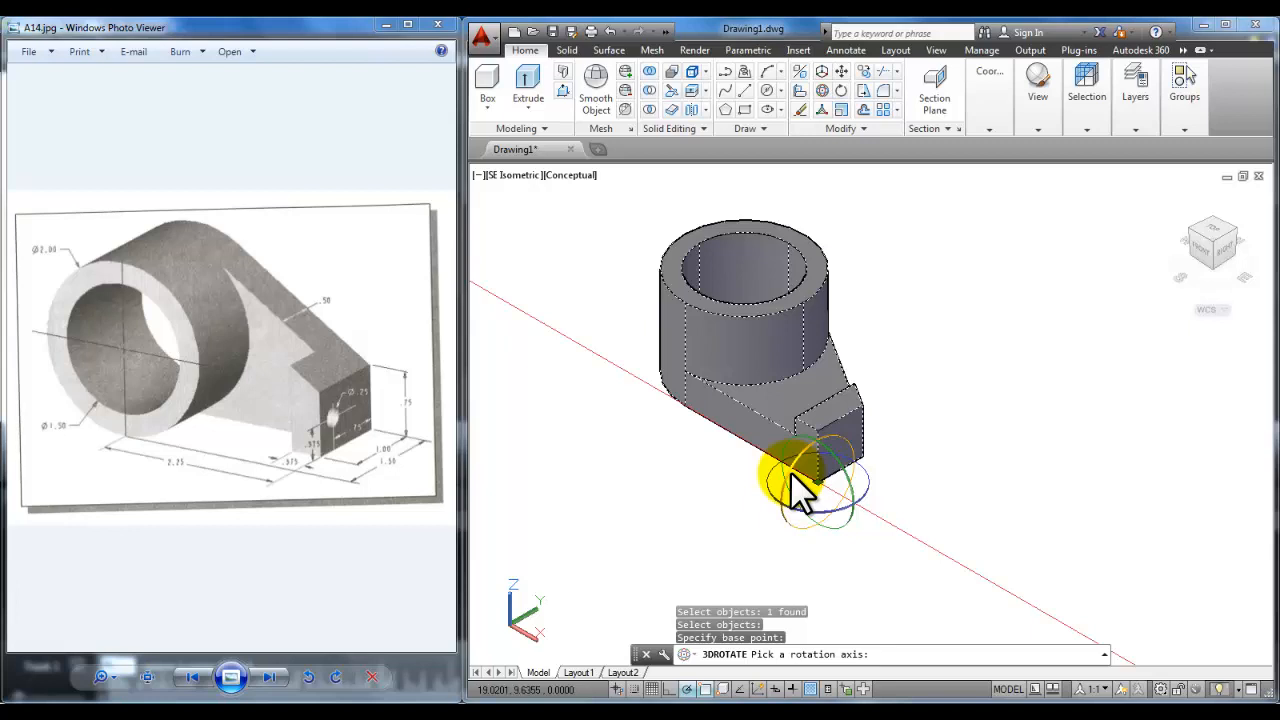
left_click(790, 471)
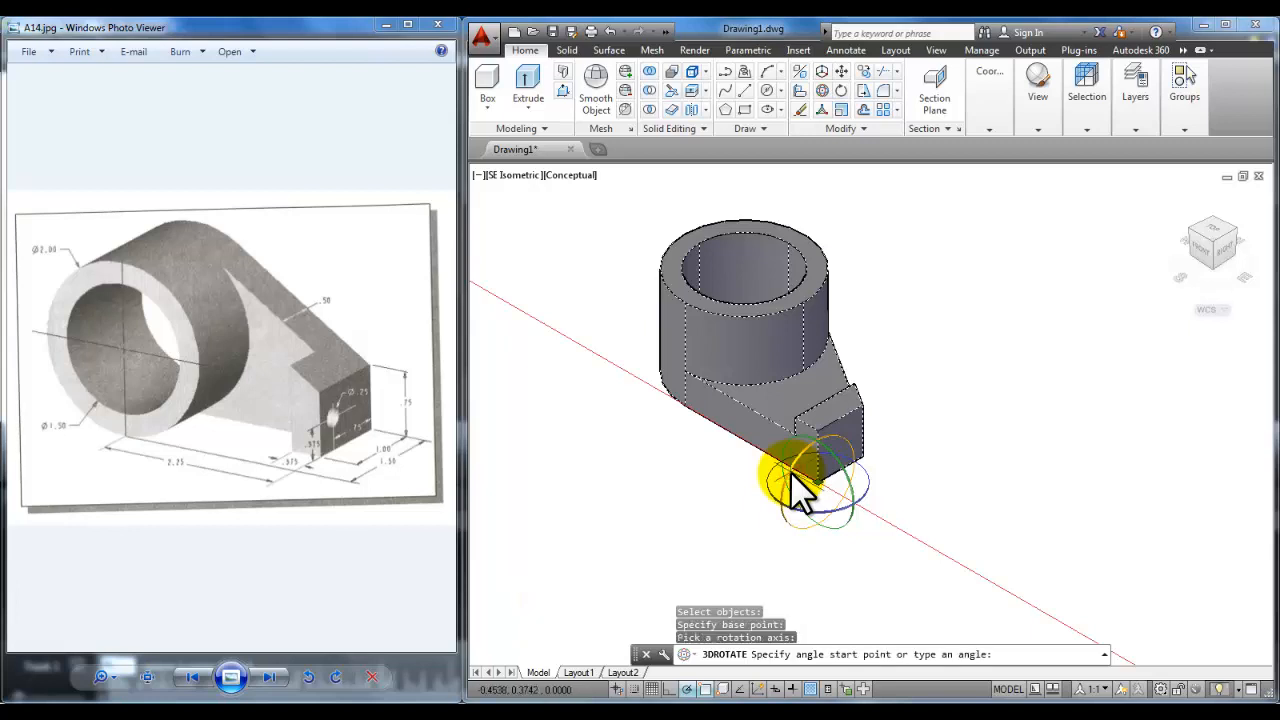
type("90")
key("Return")
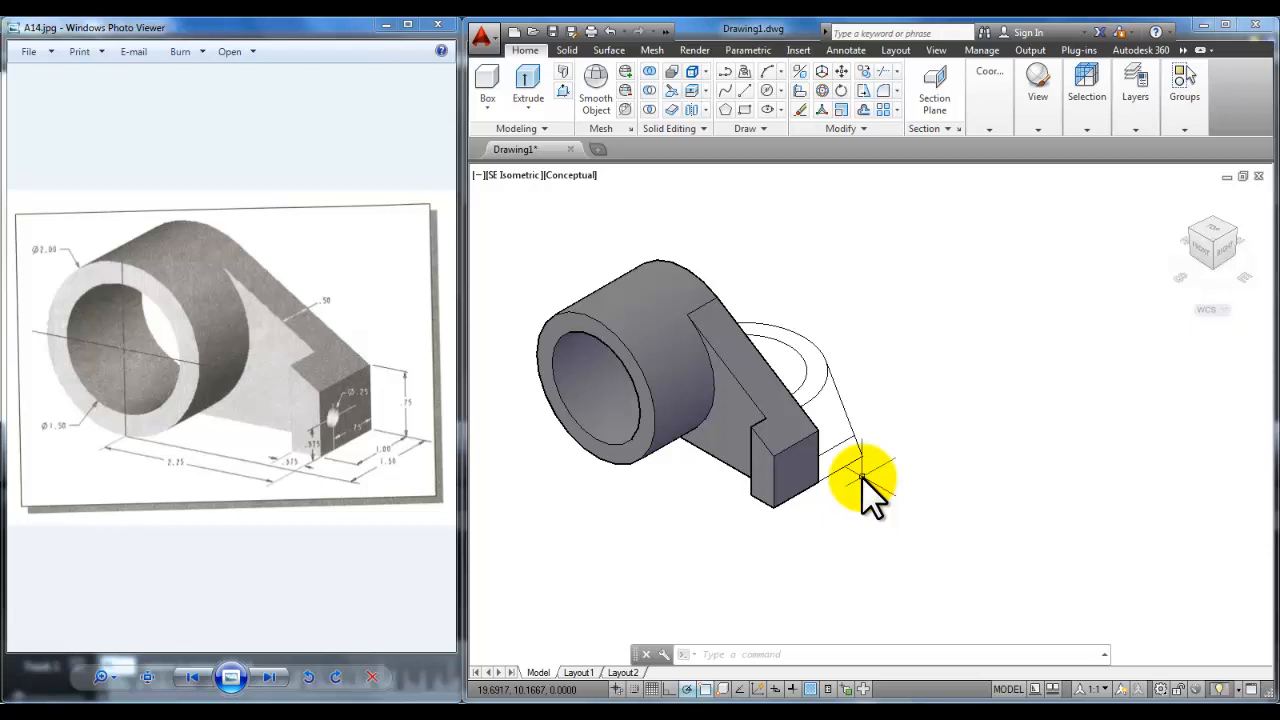
Step: Orbit the model to view the bracket from its opposite side
middle_click_drag(861, 476, 664, 485, "shift")
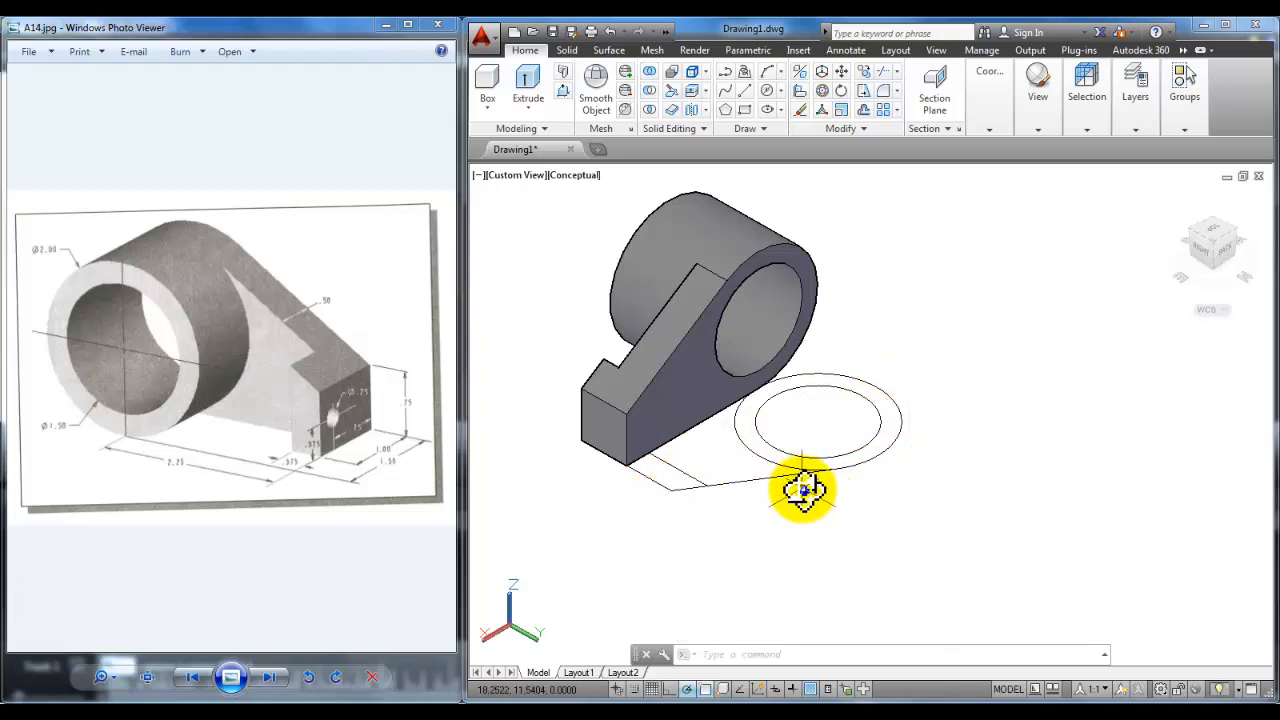
left_click(1137, 125)
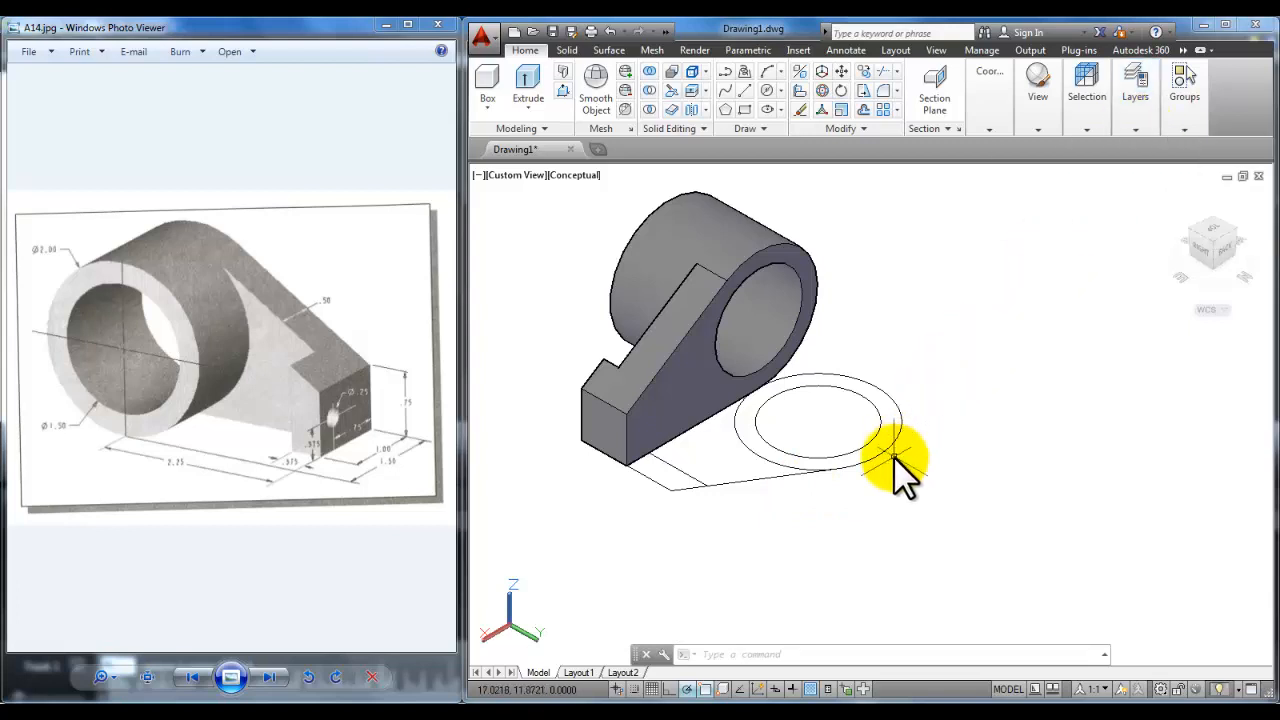
Step: Window-select the leftover profile line and circles beneath the bracket and erase them
left_click(874, 514)
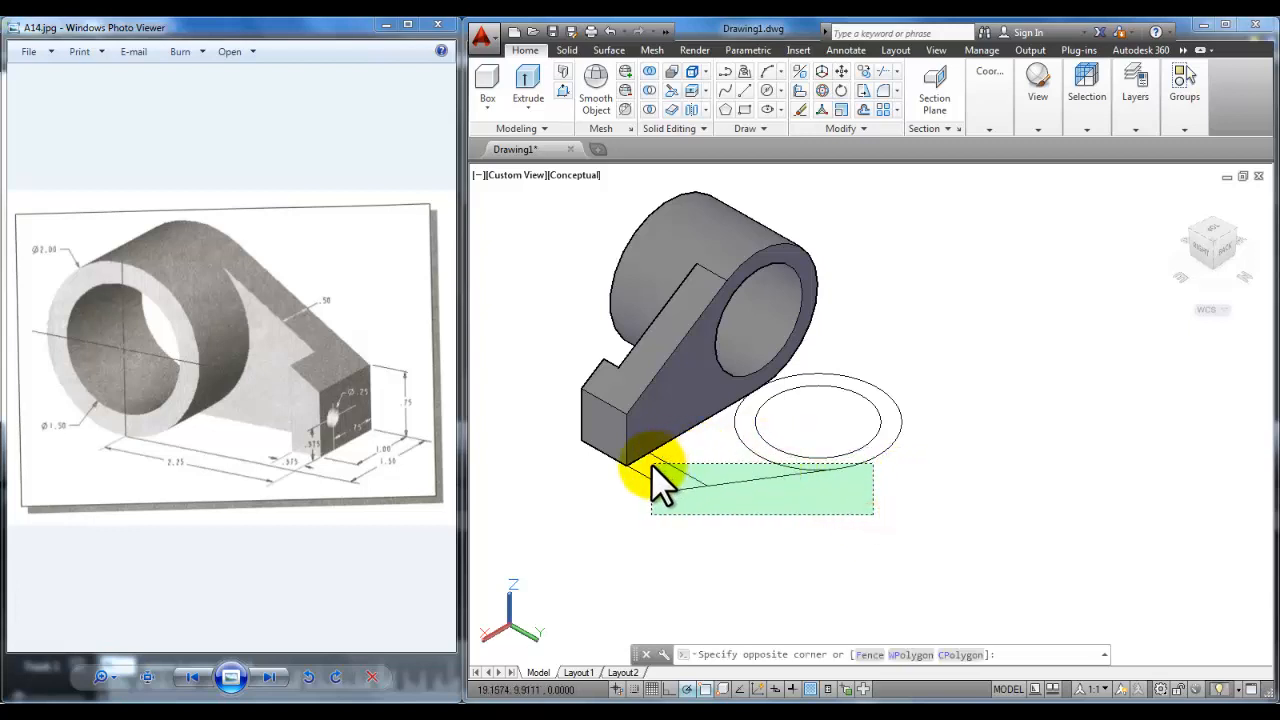
left_click(651, 464)
left_click(940, 417)
left_click(854, 457)
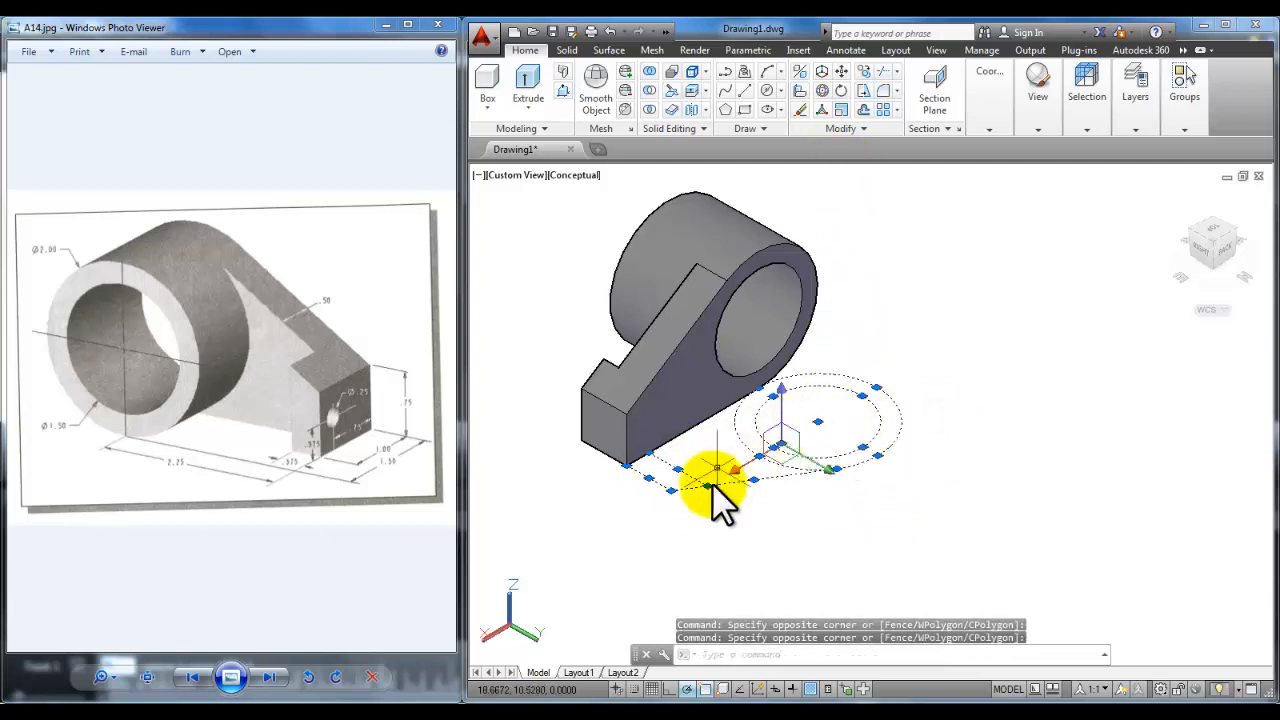
left_click(800, 109)
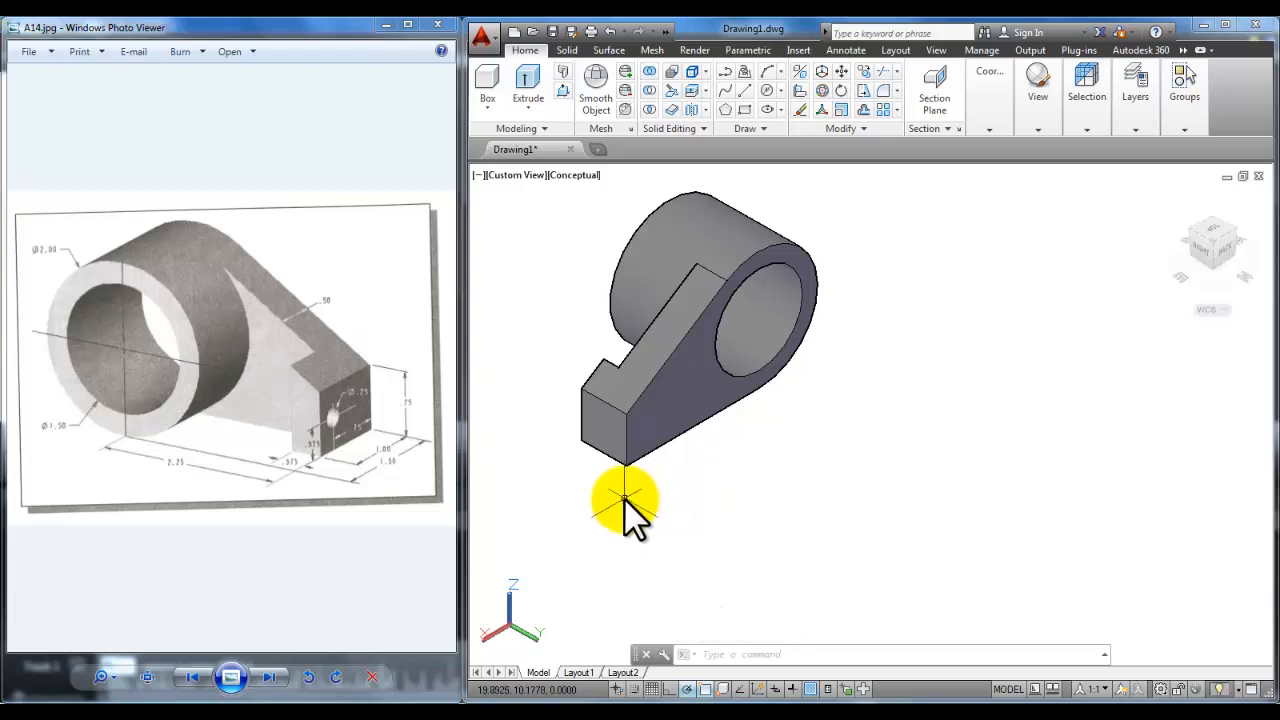
mouse_move(624, 498)
middle_mouse_down("shift")
mouse_move(879, 508)
mouse_move(863, 477)
mouse_move(851, 486)
mouse_move(872, 467)
mouse_move(862, 470)
middle_mouse_up("shift")
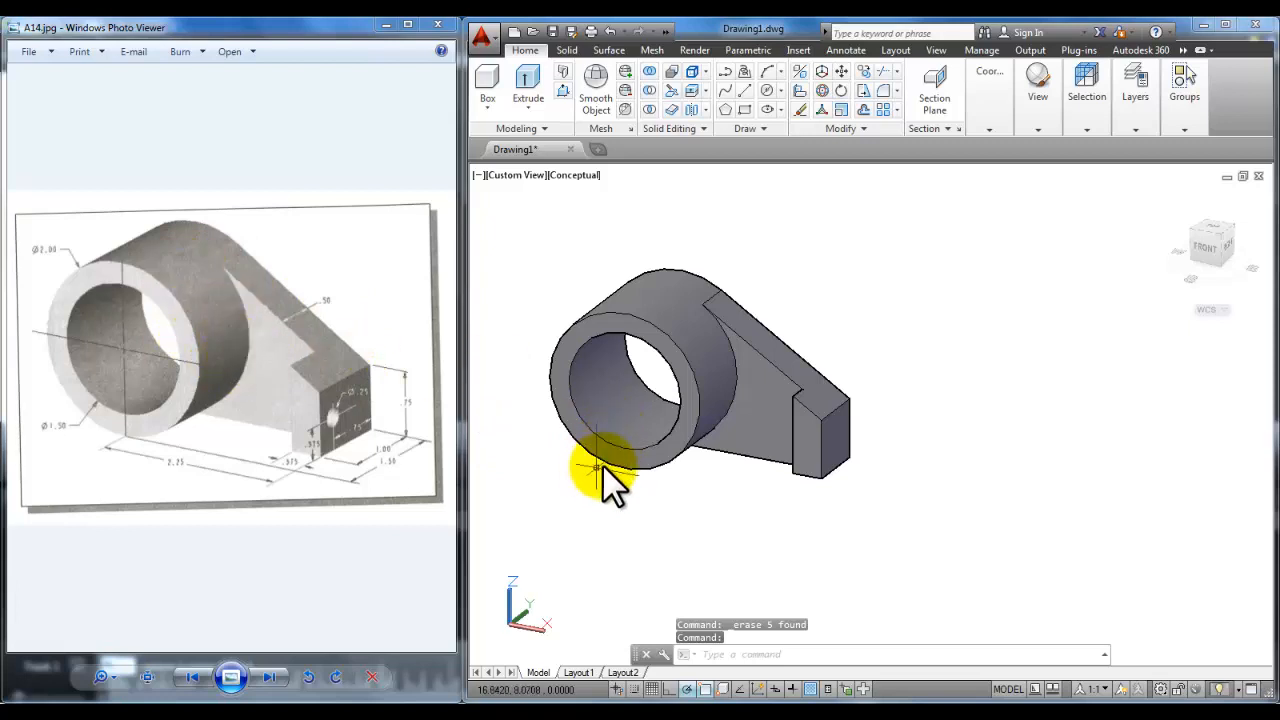
Step: Zoom in on the end block and switch on Dynamic UCS from the status bar
middle_click_drag(600, 471, 770, 288)
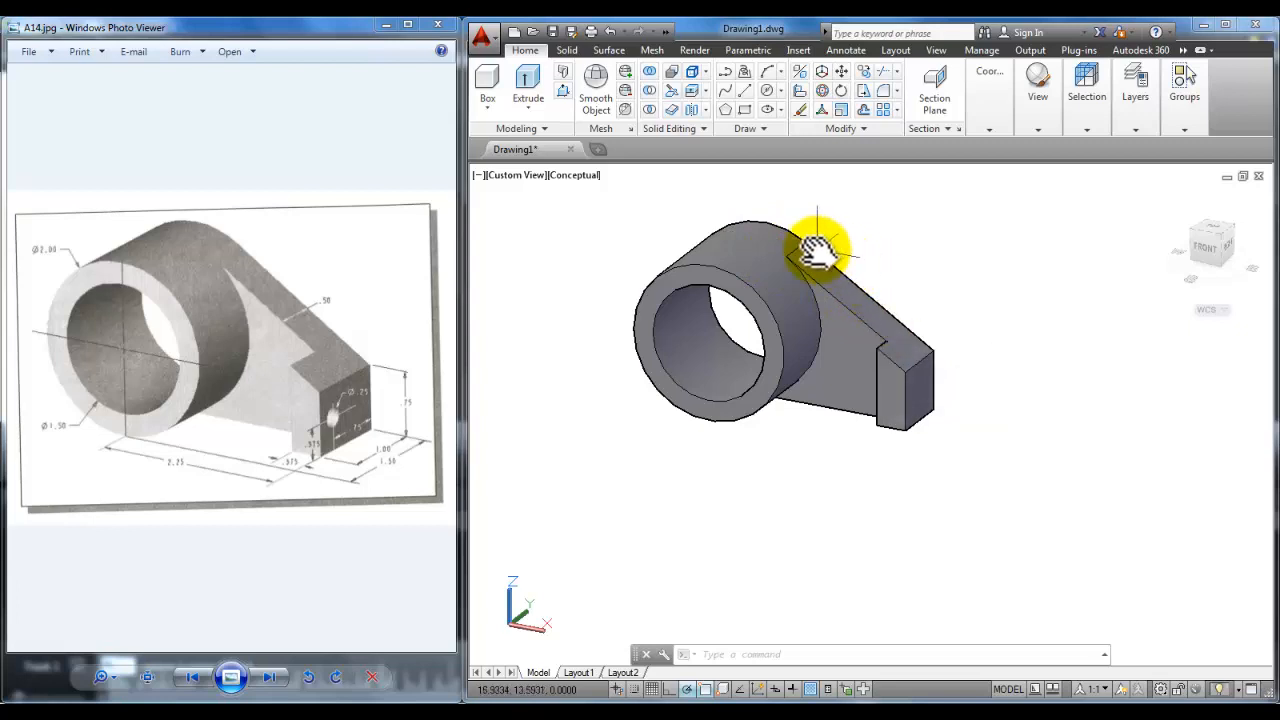
scroll(811, 302, "up", 2)
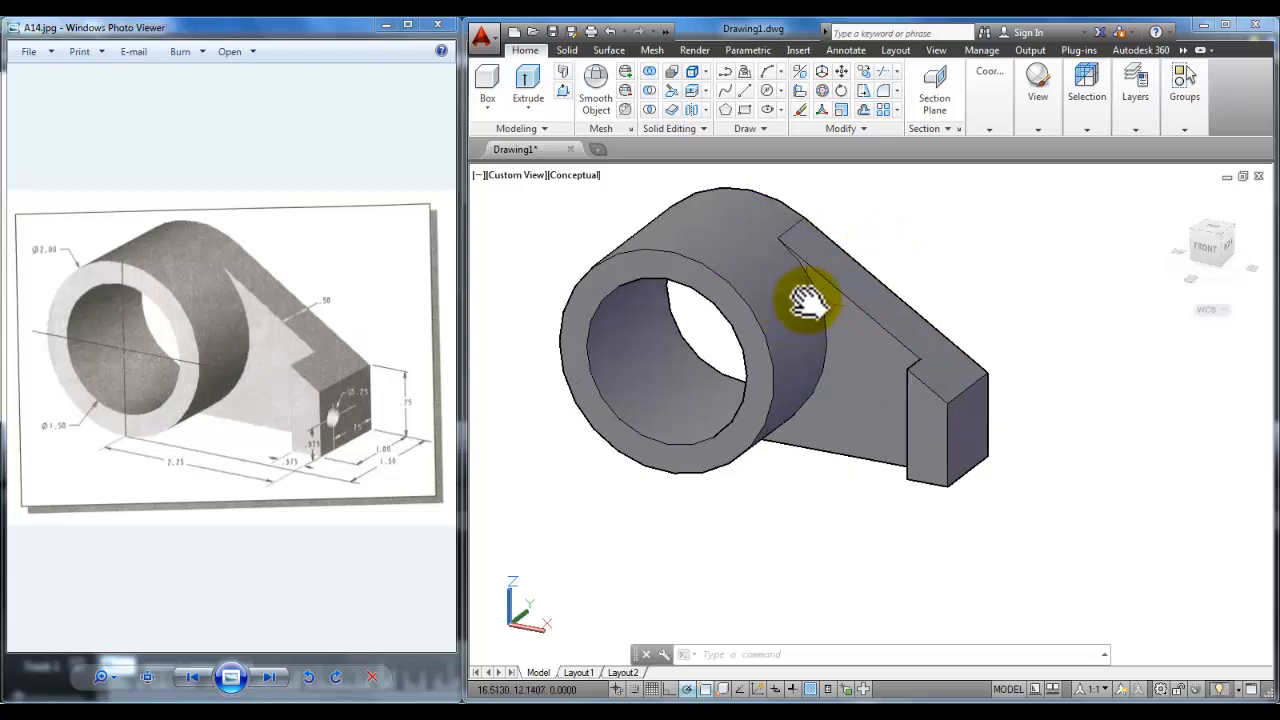
middle_click_drag(812, 291, 852, 321)
left_click(804, 365)
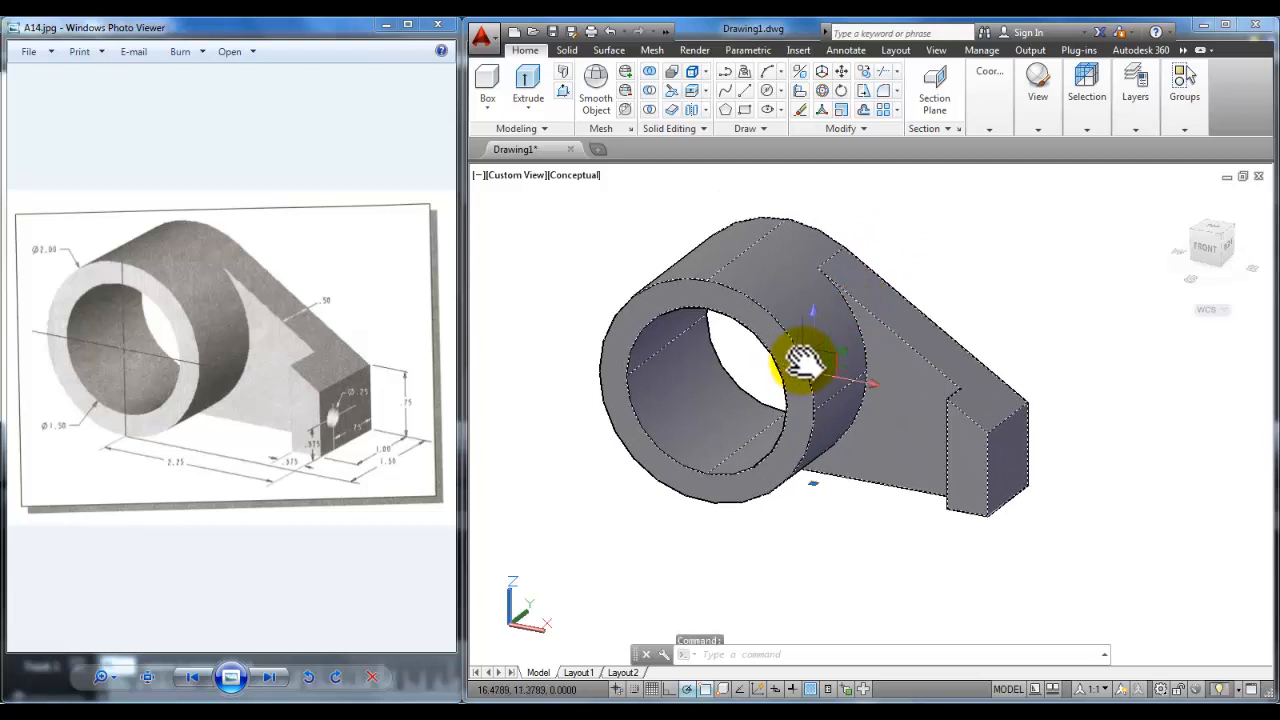
key("Escape")
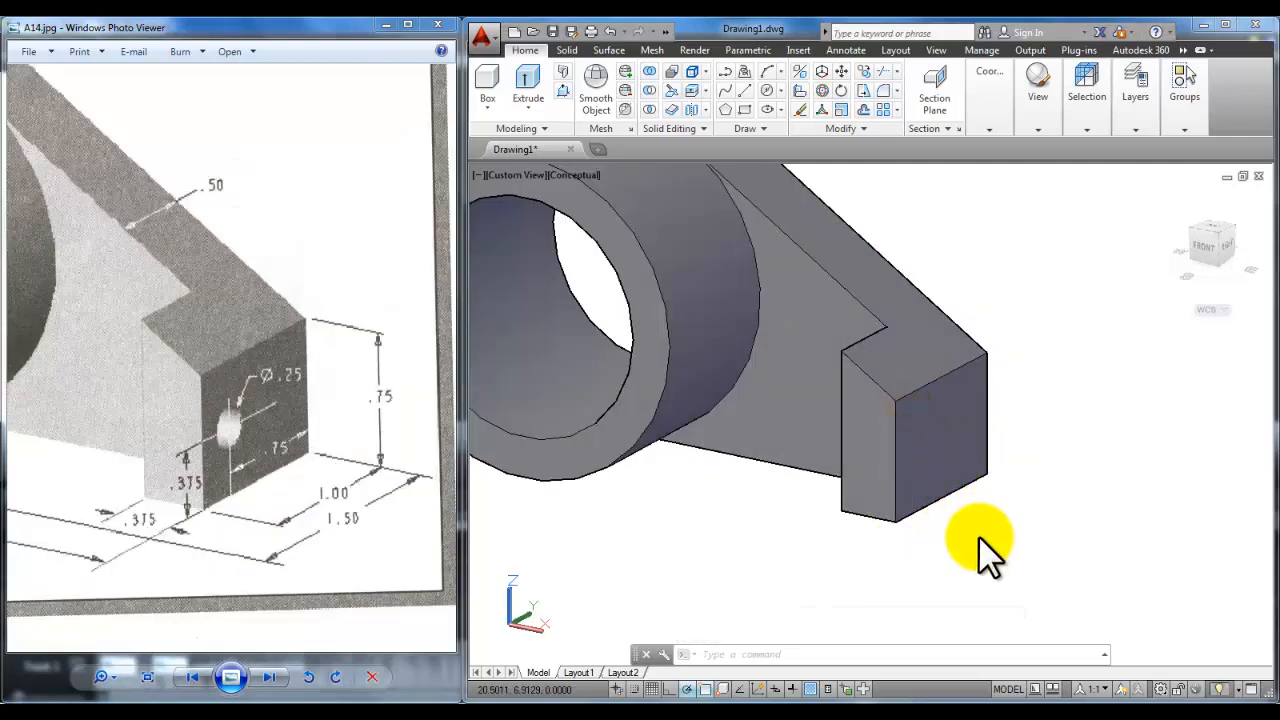
left_click(977, 530)
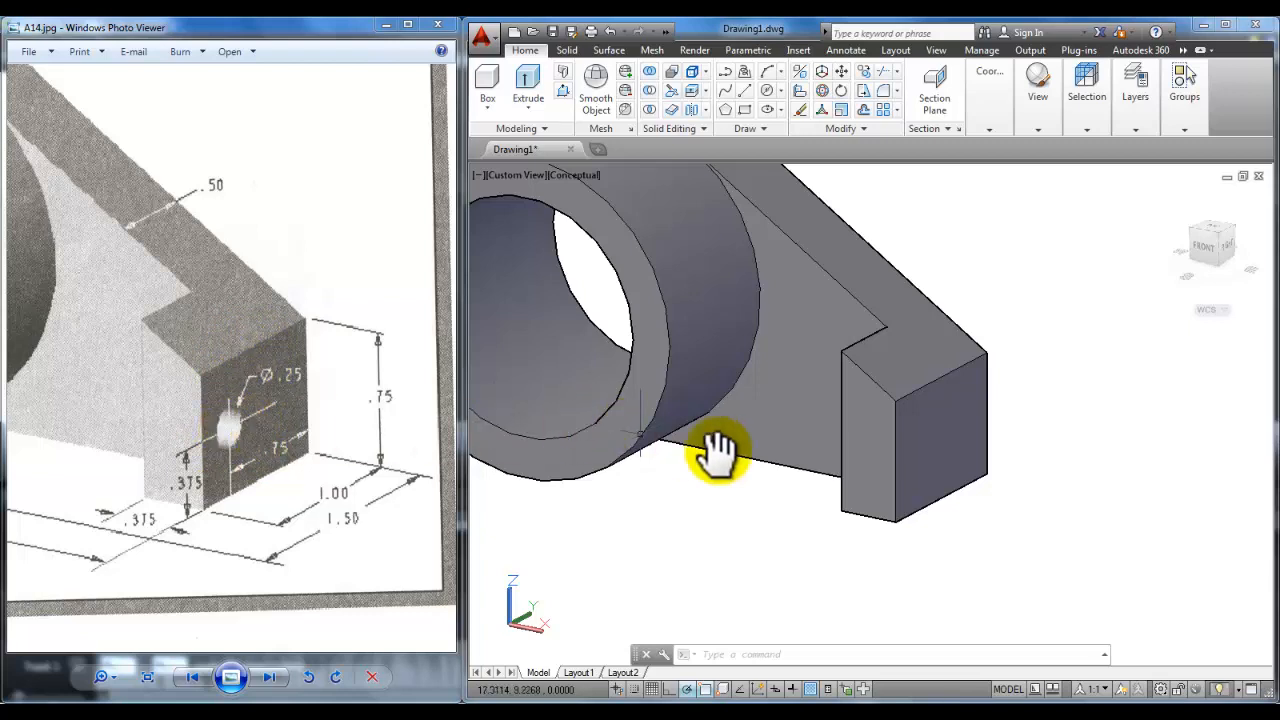
mouse_move(963, 534)
middle_mouse_down("shift")
mouse_move(935, 525)
mouse_move(957, 538)
middle_mouse_up("shift")
scroll(934, 518, "up", 3)
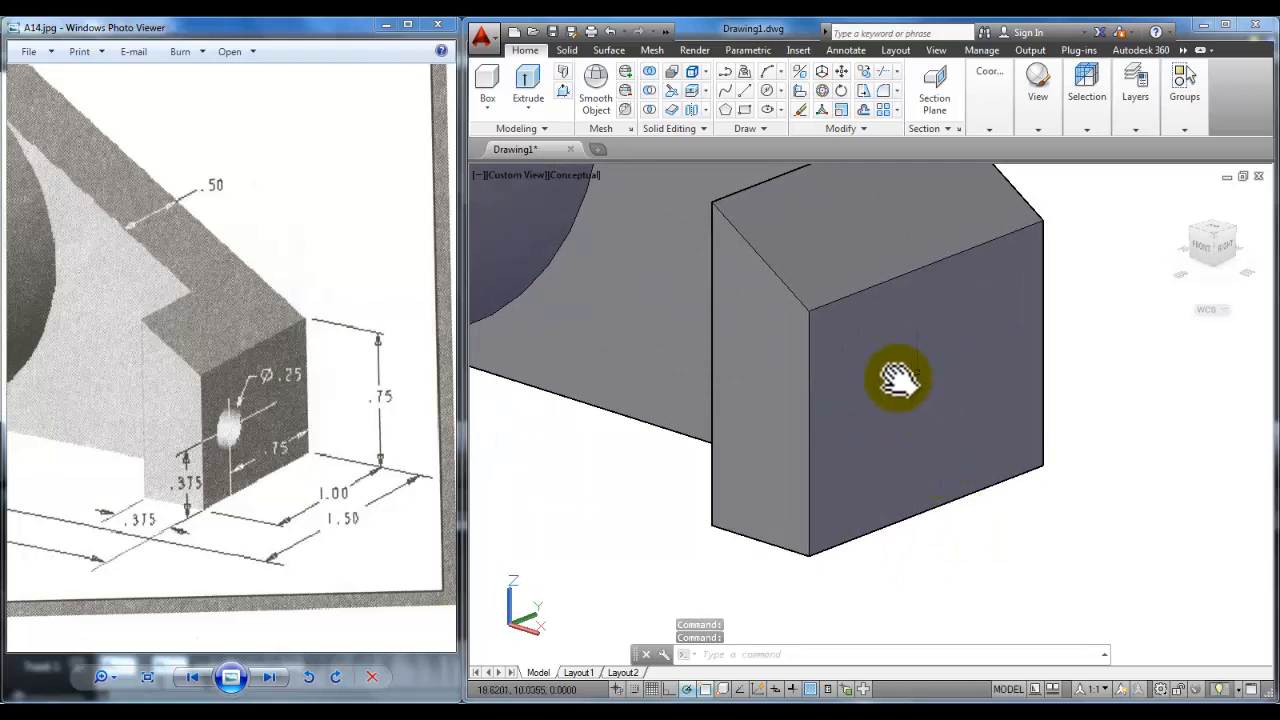
left_click(758, 691)
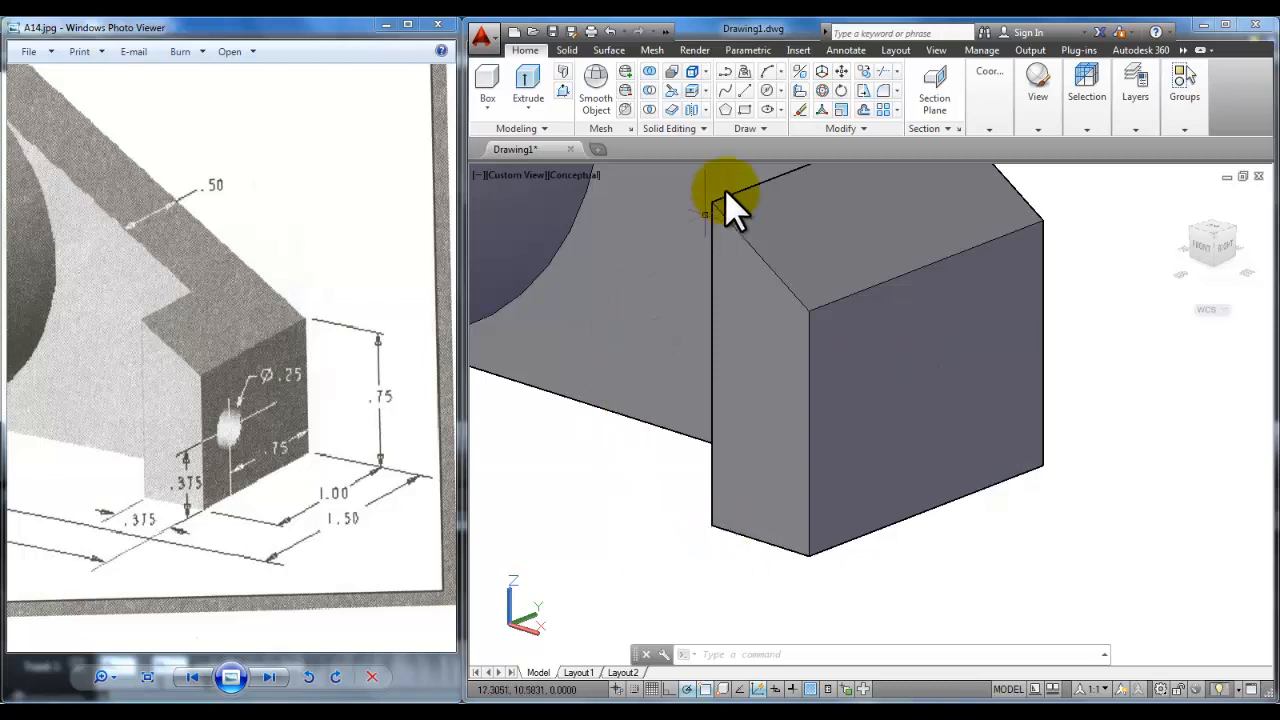
Step: Draw lines on the end block face: .75 along the bottom edge, then .375 up
left_click(744, 89)
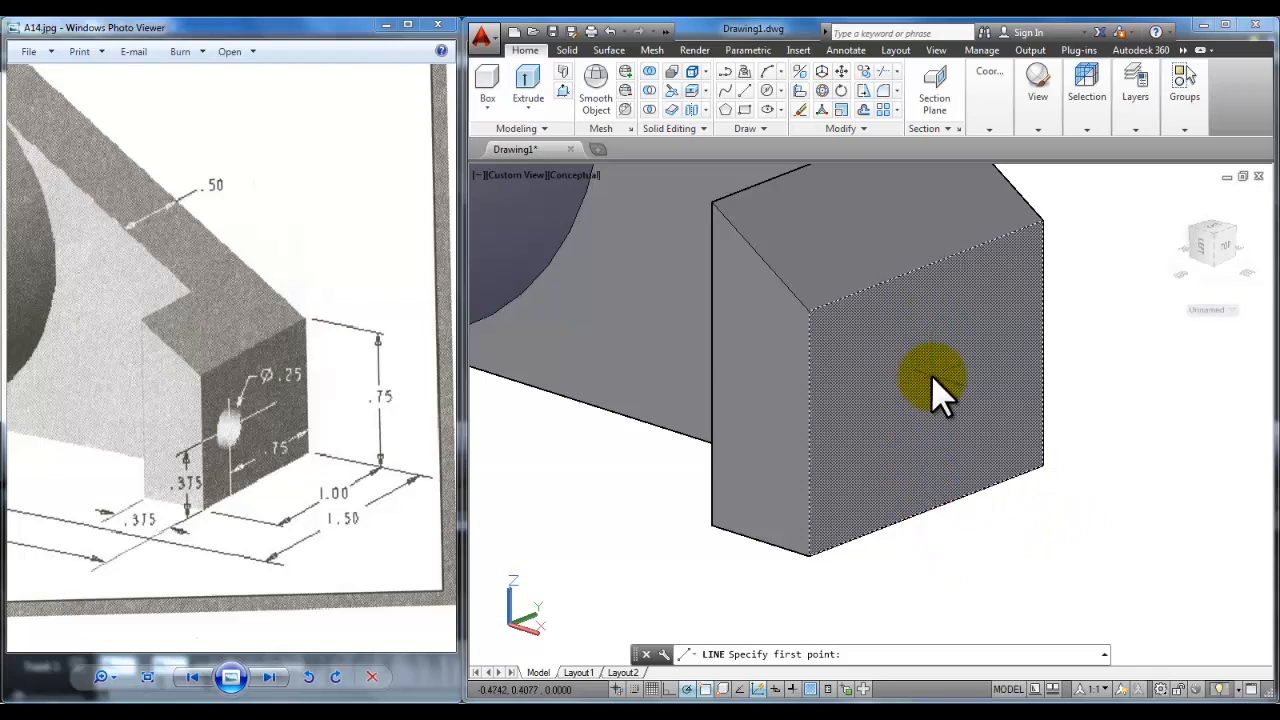
left_click(1035, 461)
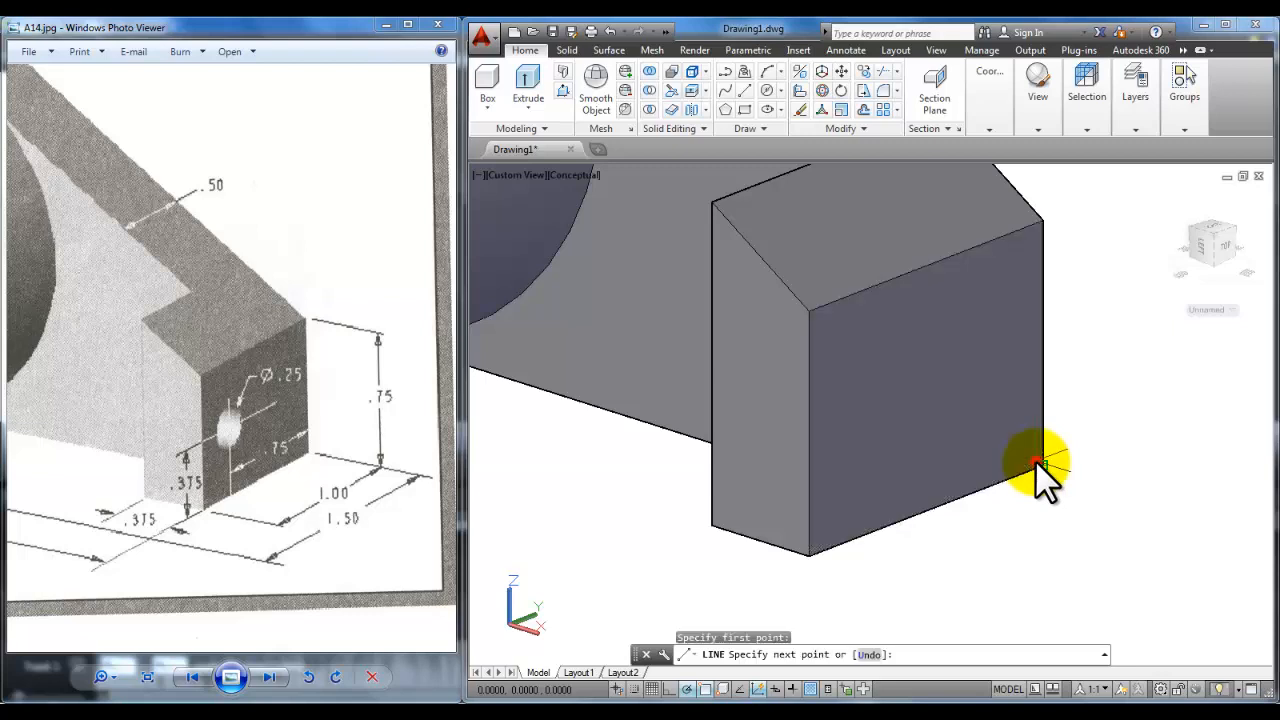
left_click(764, 560)
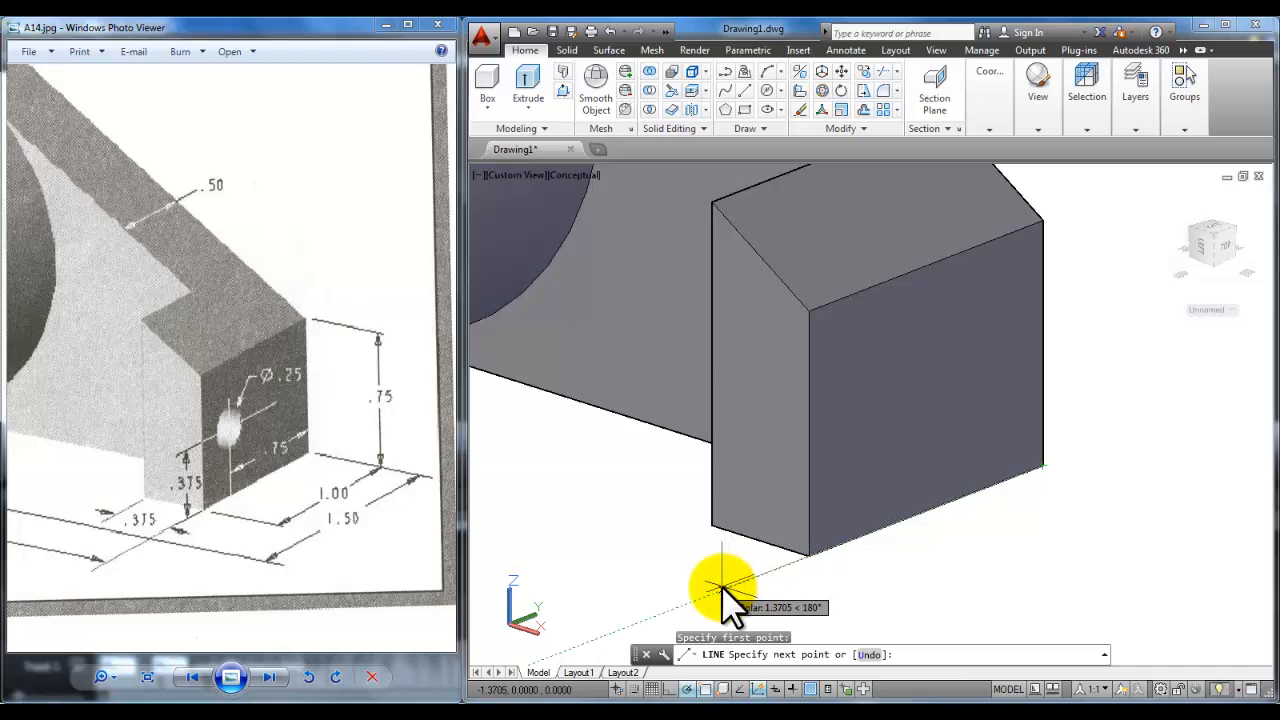
type(".")
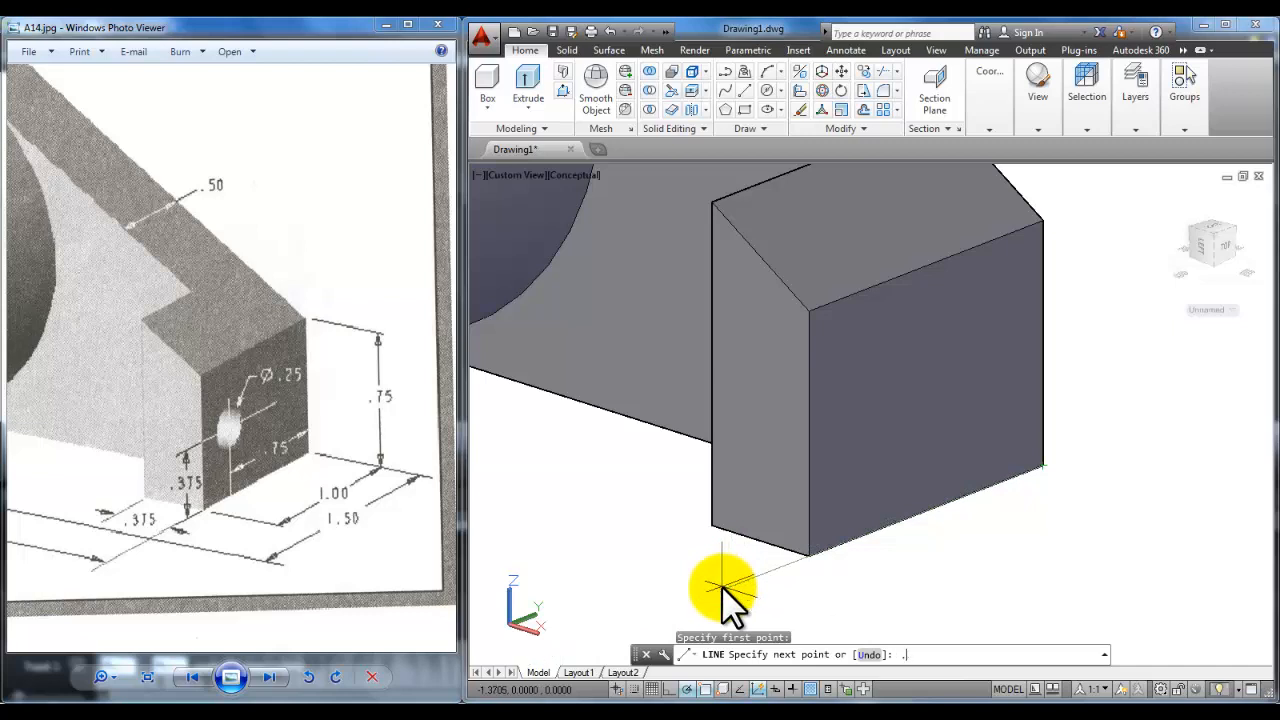
type("75")
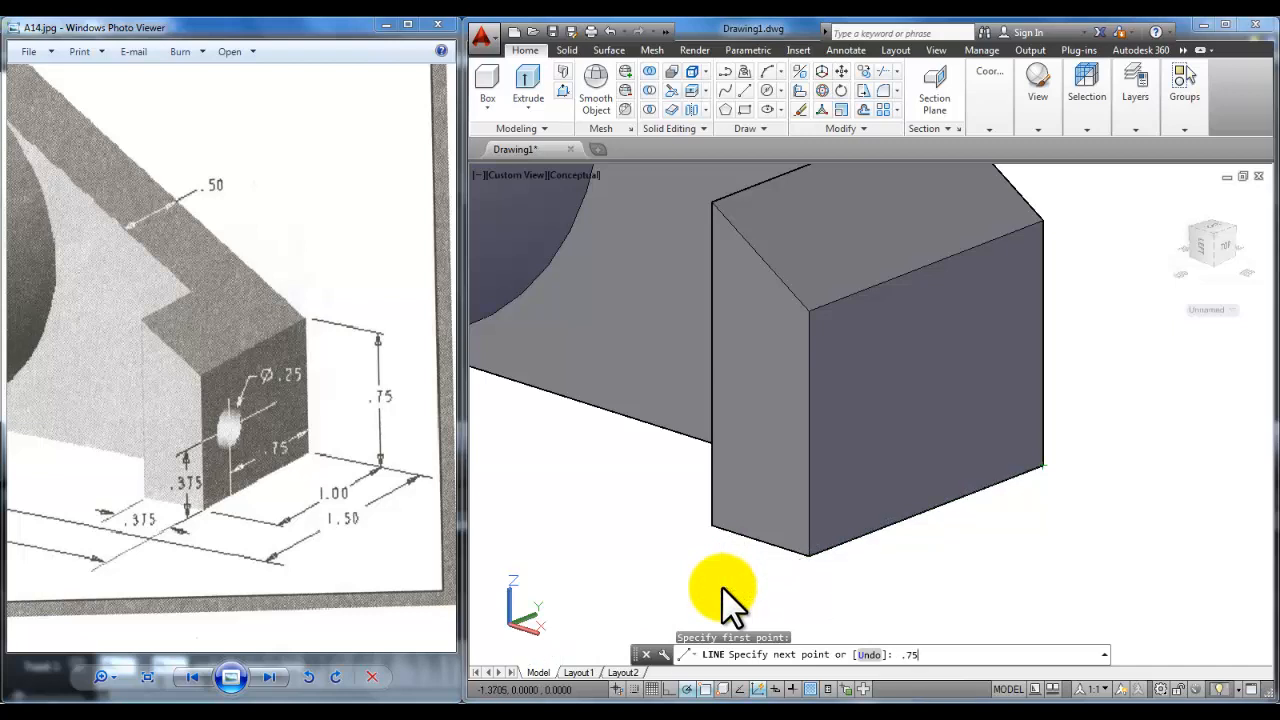
key("Return")
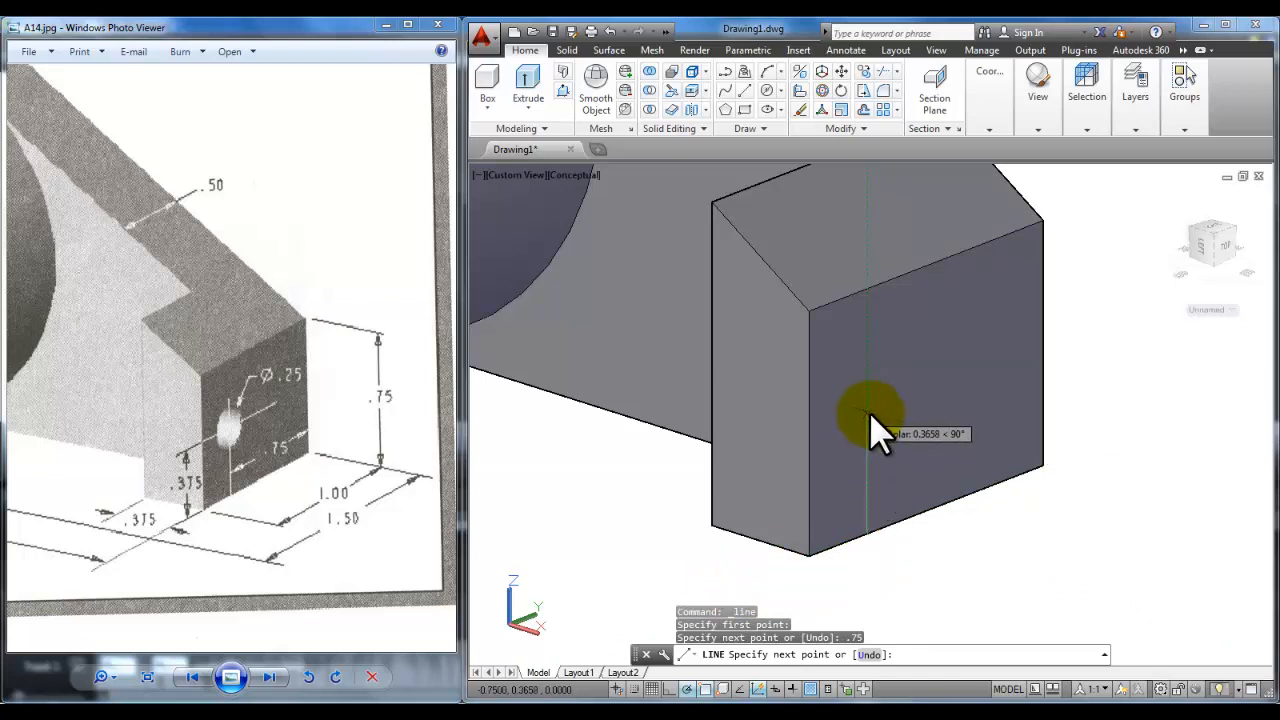
type(".375")
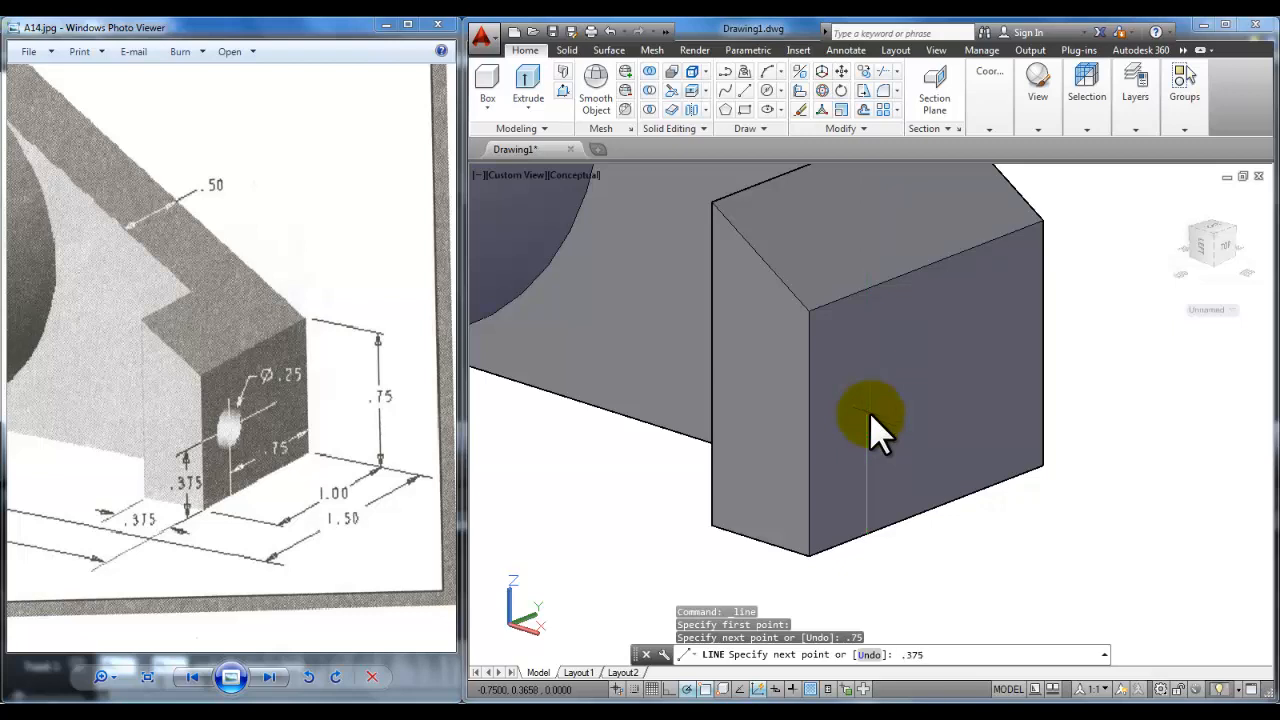
key("Return")
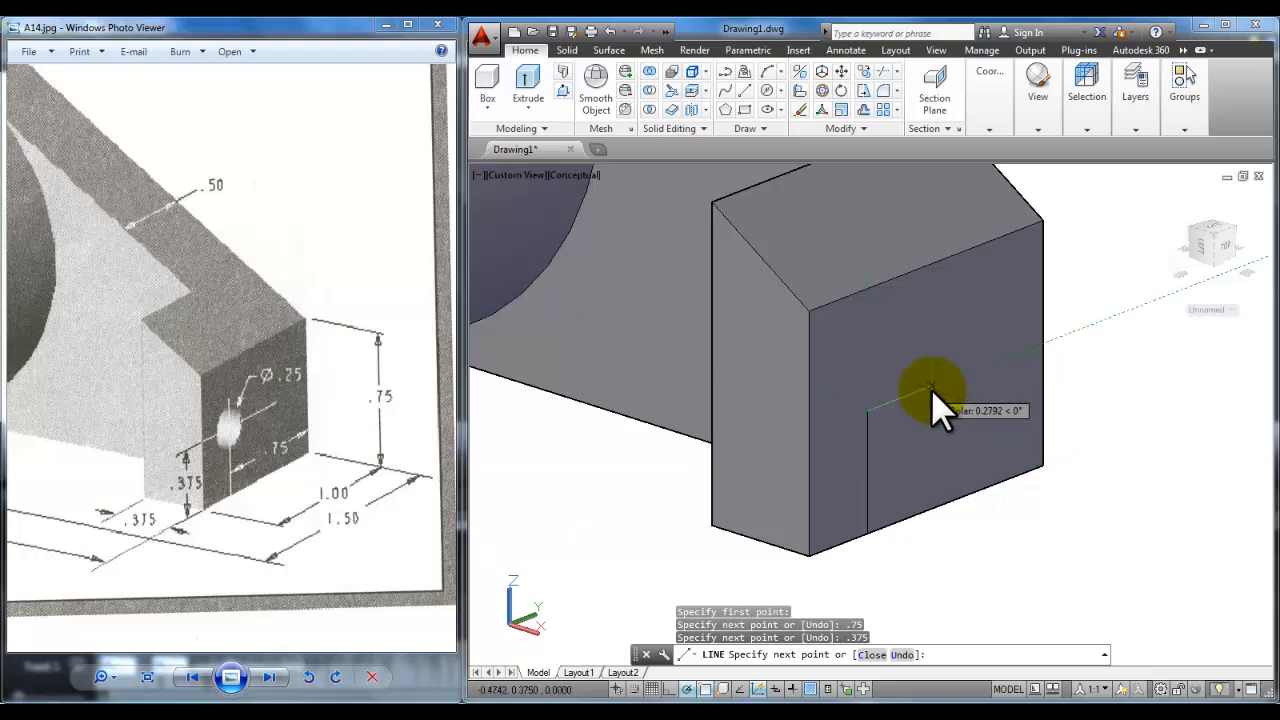
key("Return")
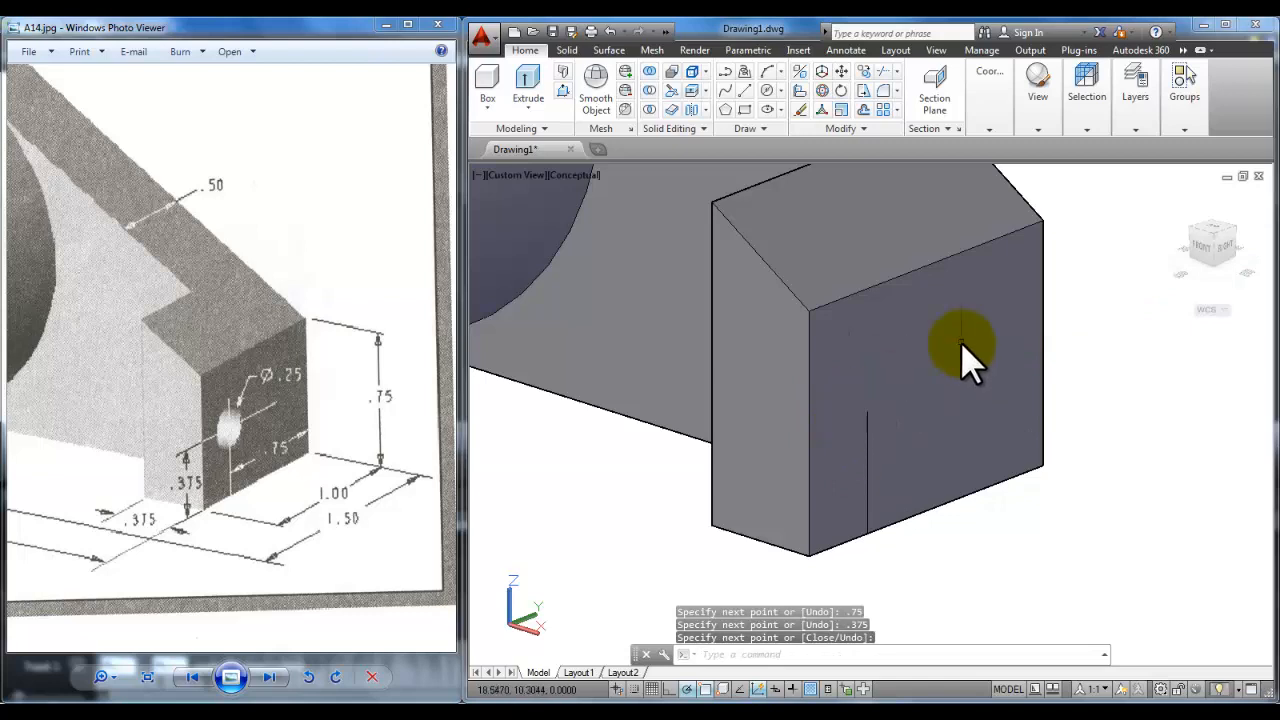
middle_click_drag(1057, 337, 966, 331)
Step: Switch the visual style to 2D Wireframe
left_click(1040, 127)
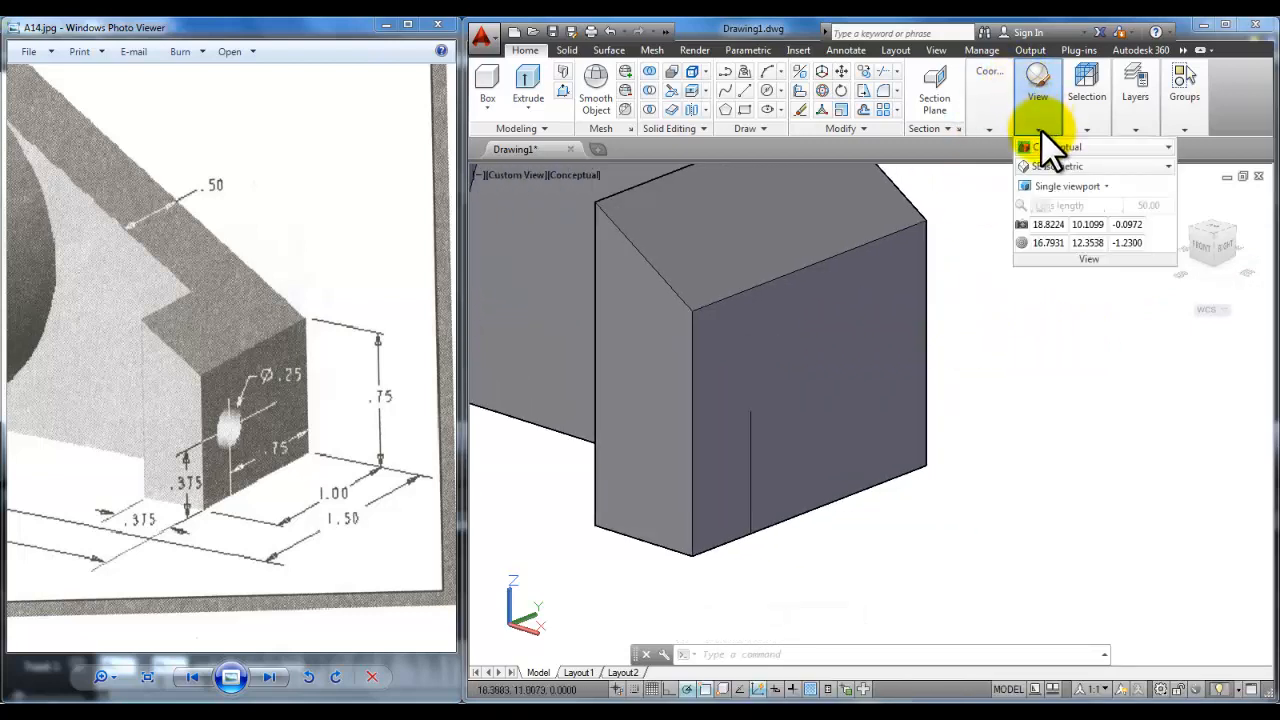
left_click(1099, 144)
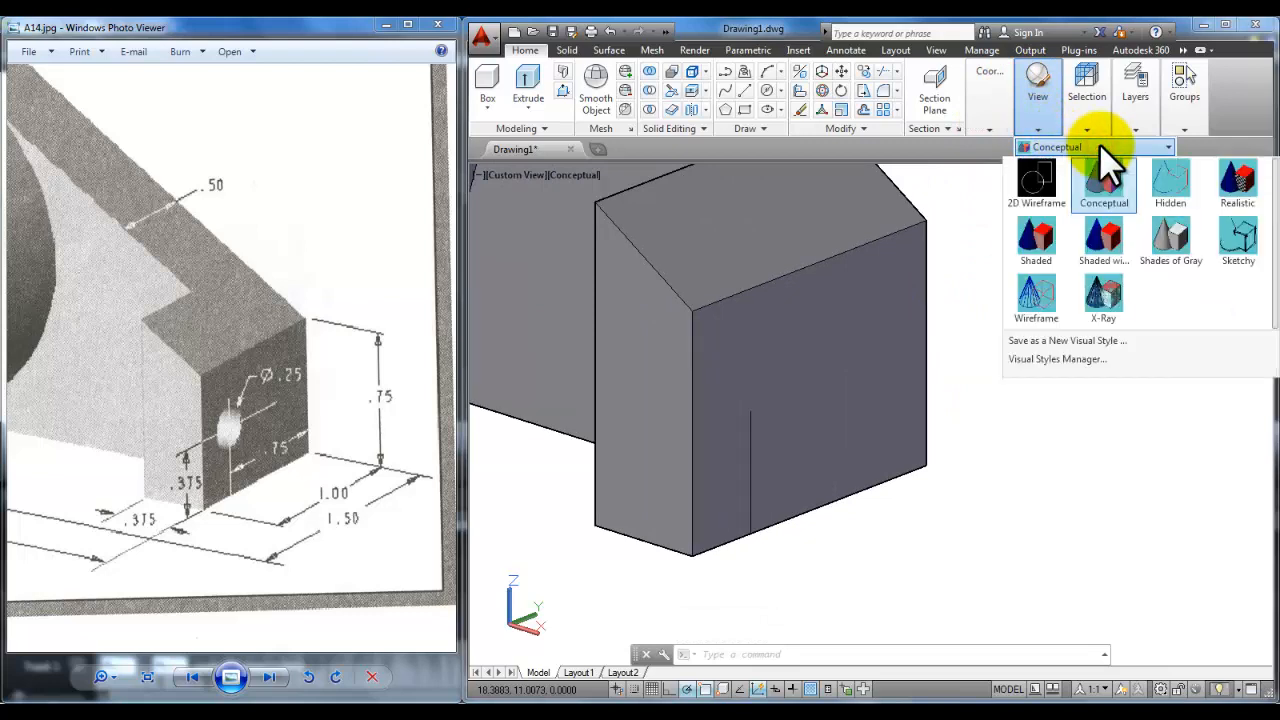
left_click(1034, 185)
mouse_move(795, 423)
middle_mouse_down("shift")
mouse_move(803, 436)
mouse_move(811, 420)
mouse_move(797, 420)
middle_mouse_up("shift")
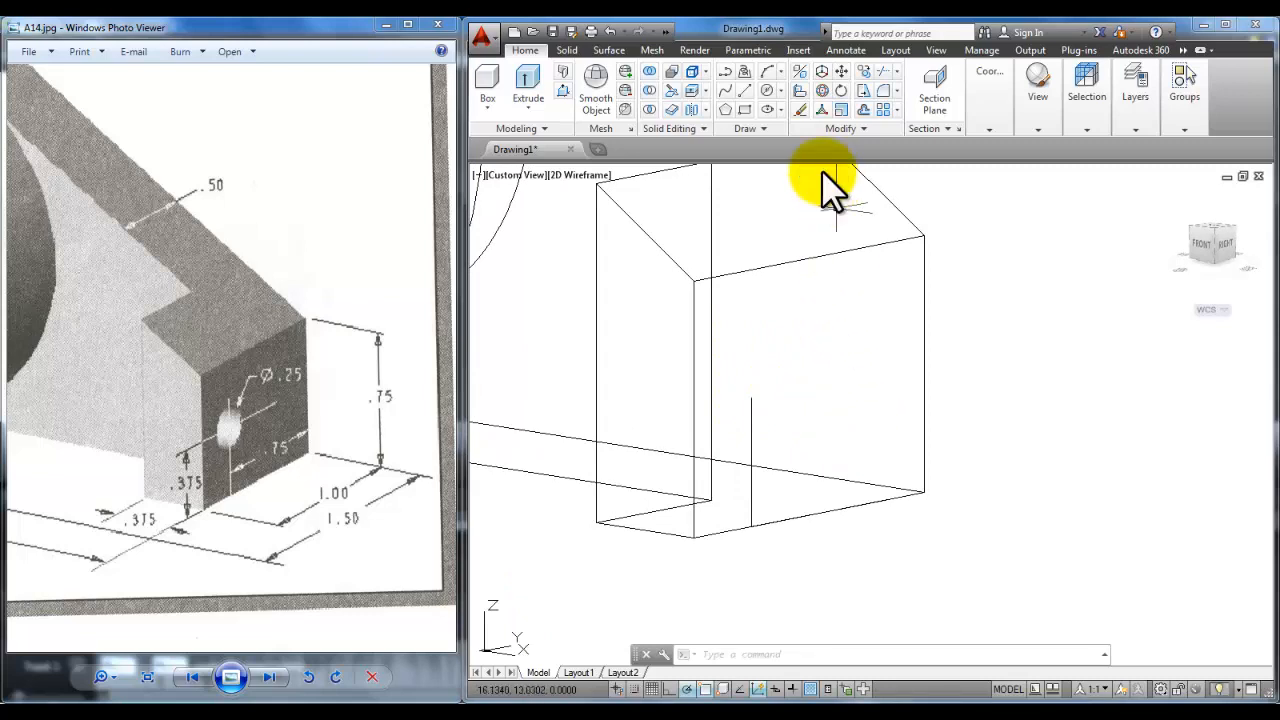
Step: Draw a 0.25-diameter circle centred on the top end of the .375 line
left_click(781, 90)
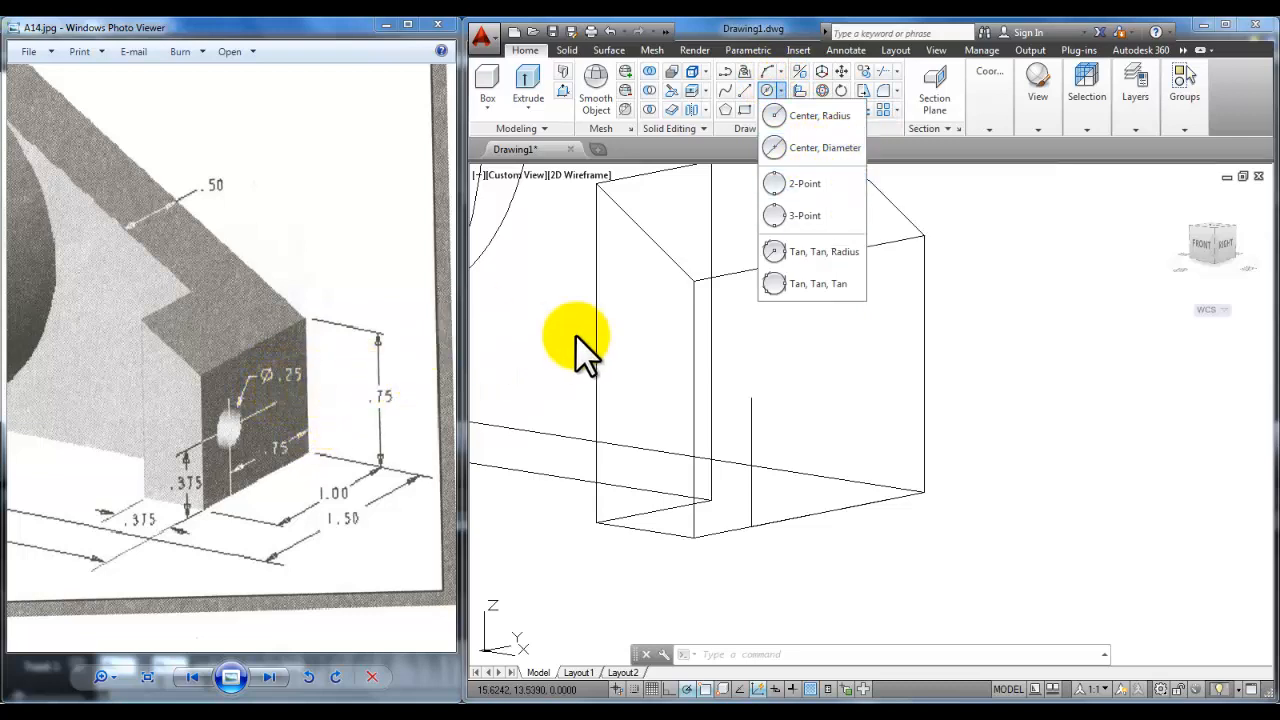
left_click(845, 149)
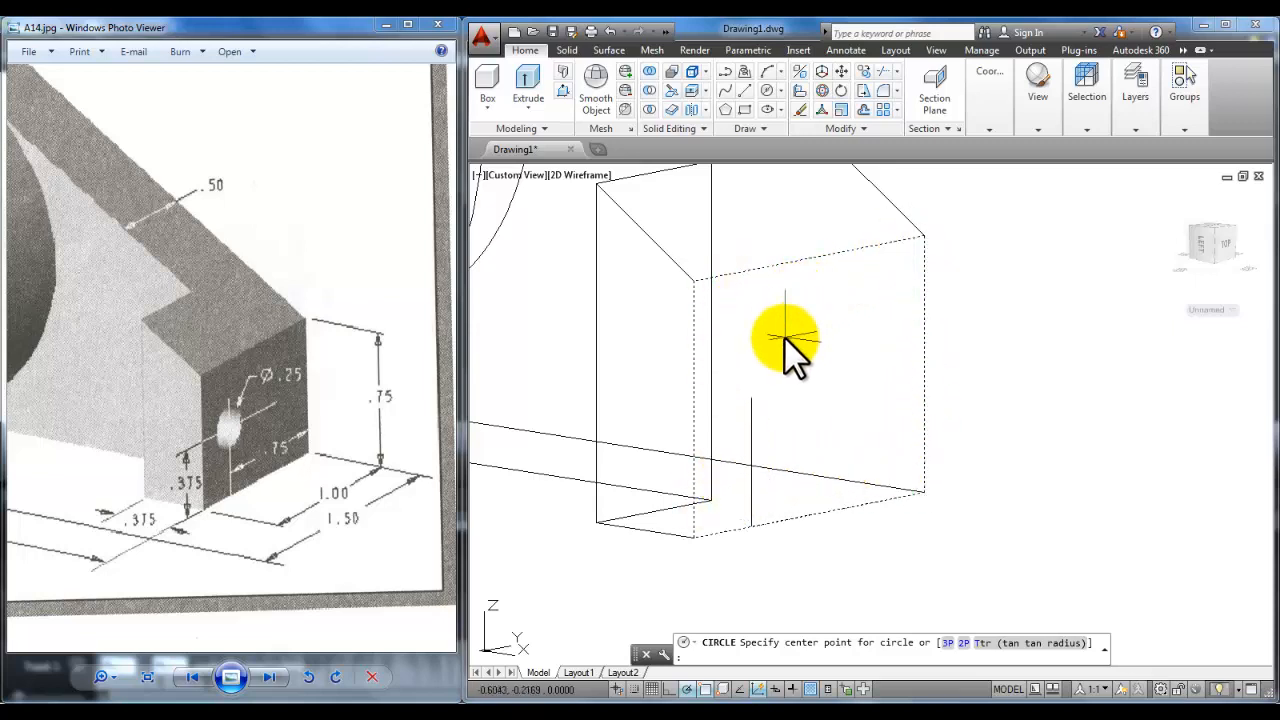
left_click(748, 399)
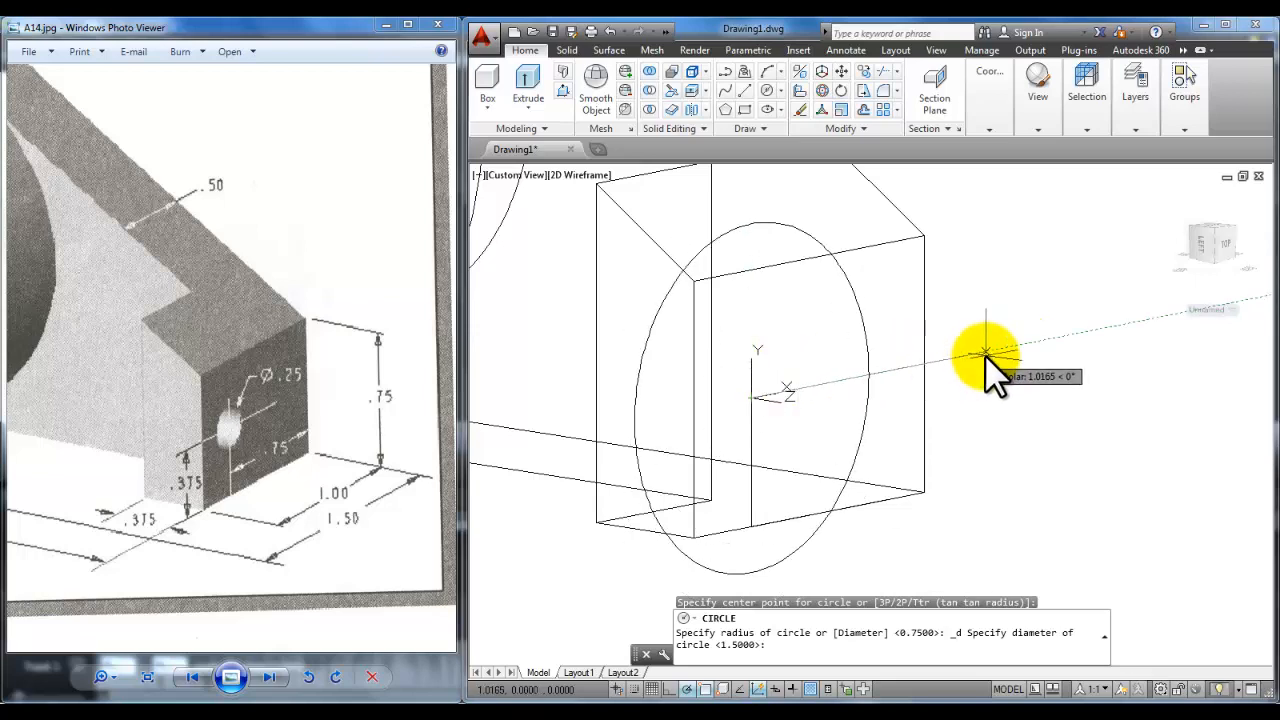
type(".")
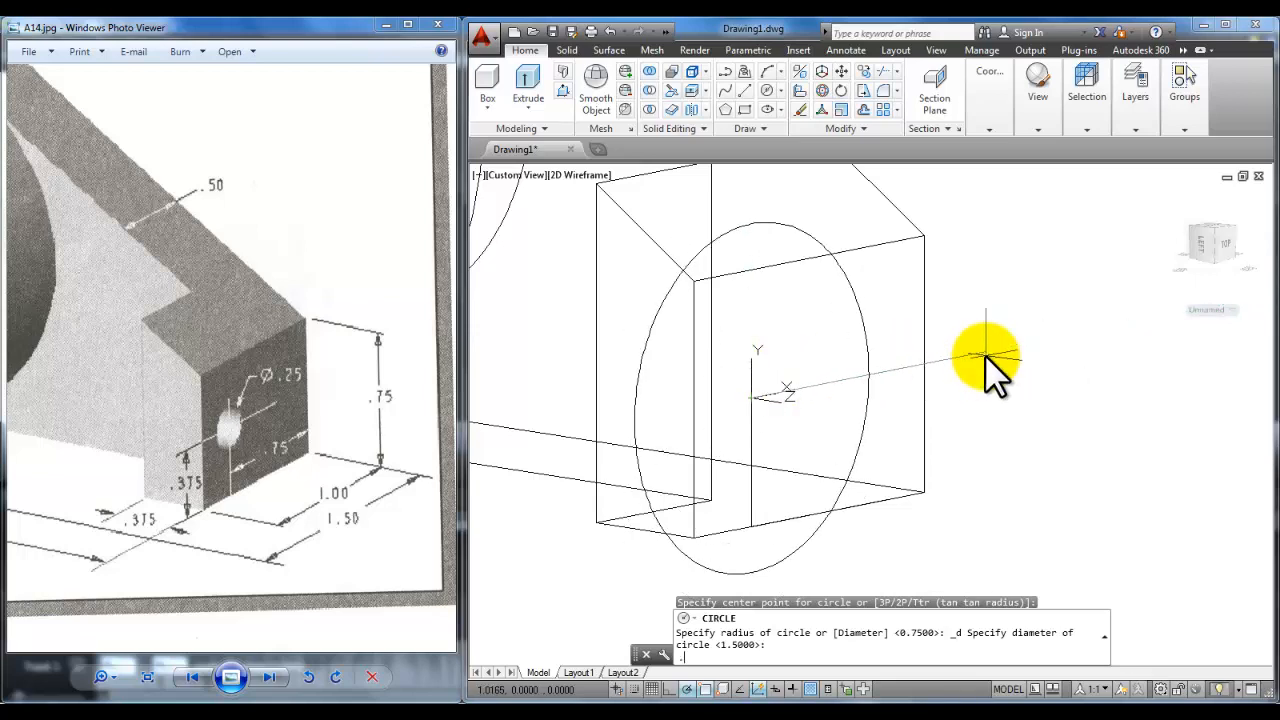
type("25")
key("Return")
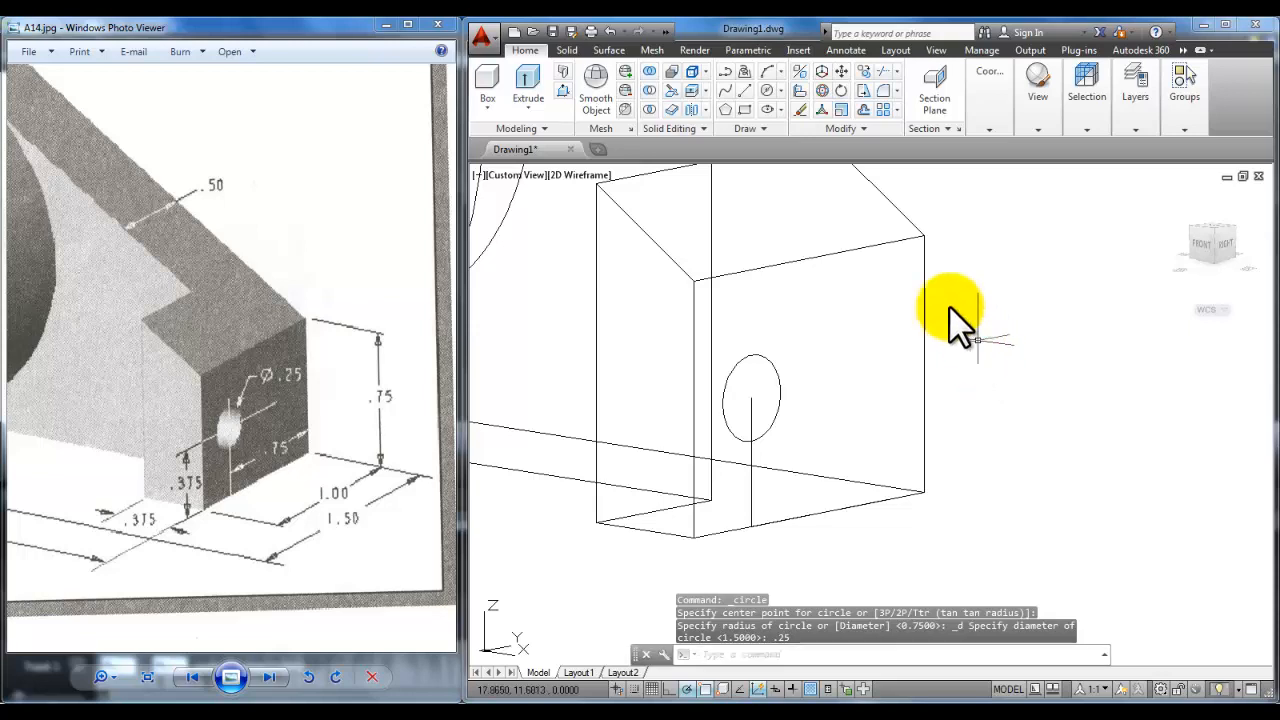
left_click(779, 89)
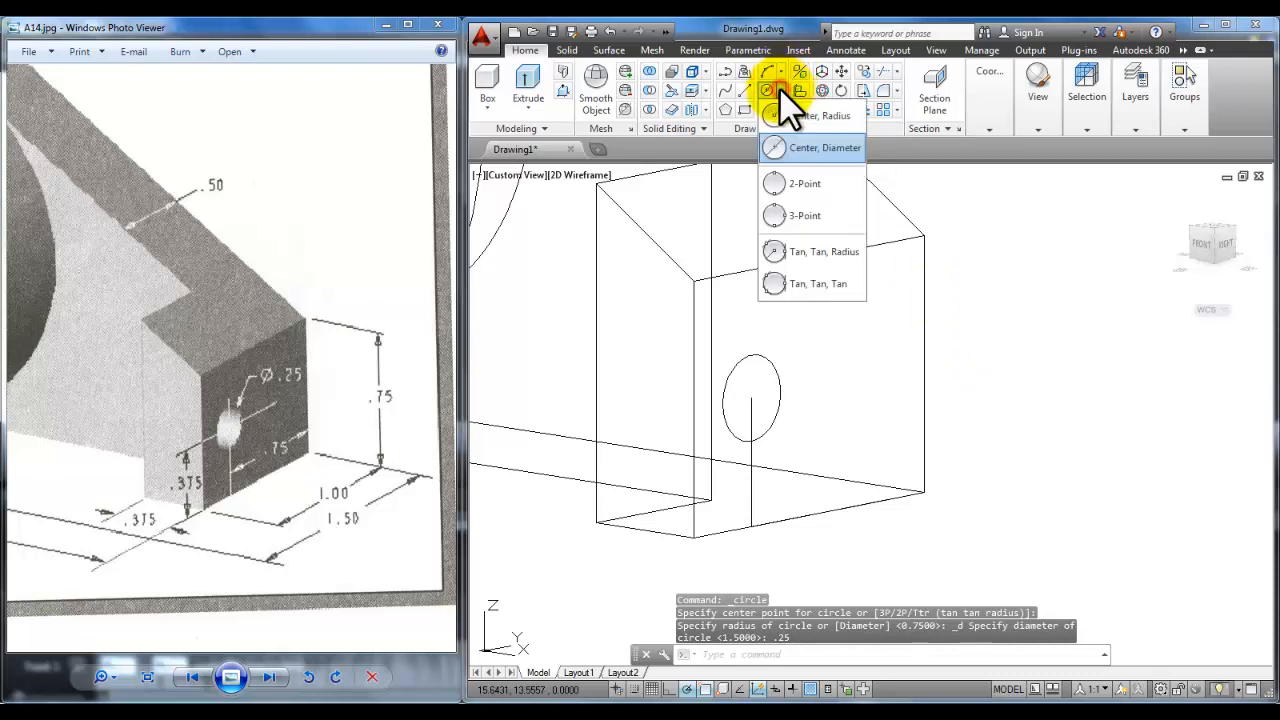
Step: Cancel the extra circle and erase the leftover dashed construction line
left_click(816, 148)
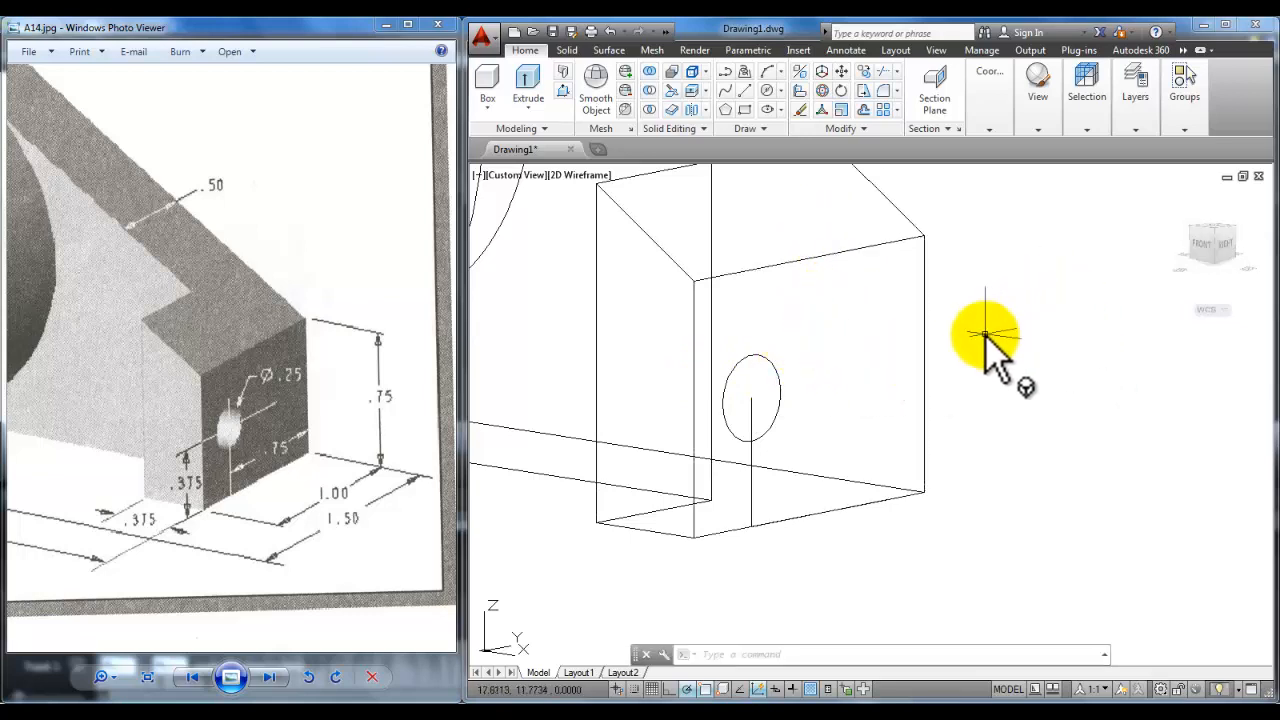
key("Escape")
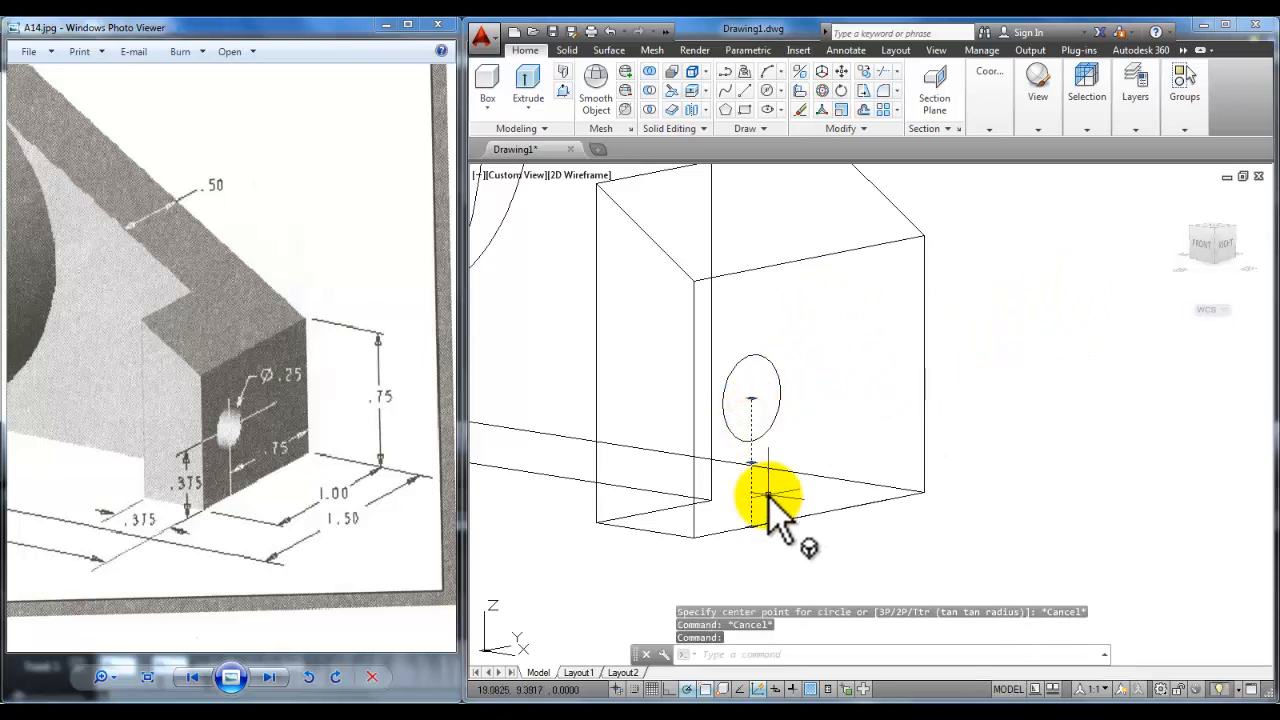
left_click(800, 106)
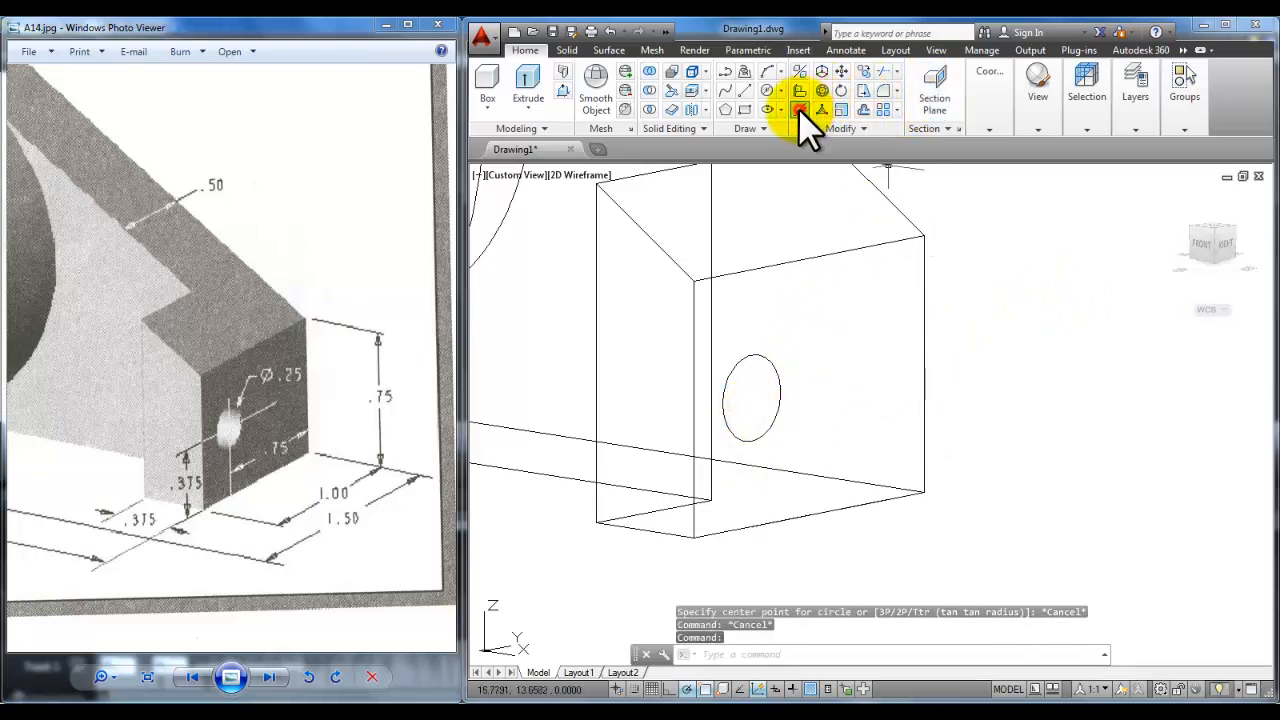
Step: Switch the visual style back to Conceptual and zoom out to the whole bracket
left_click(1038, 129)
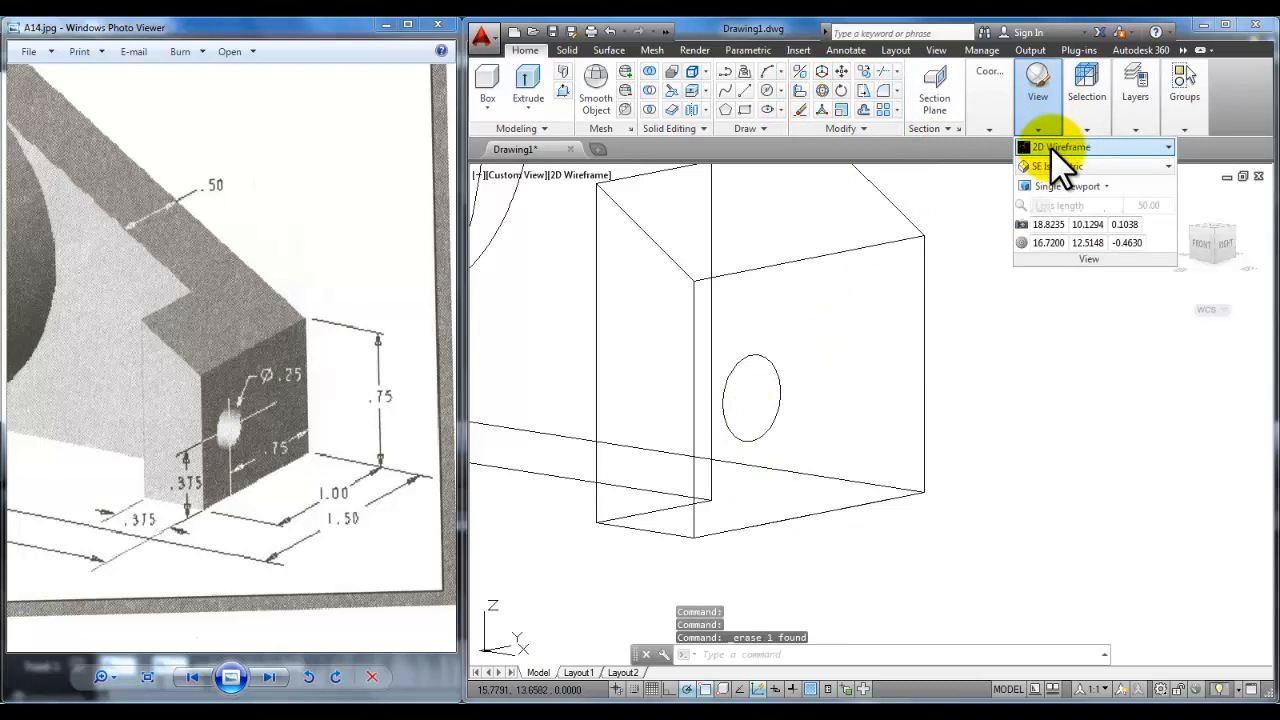
left_click(1050, 146)
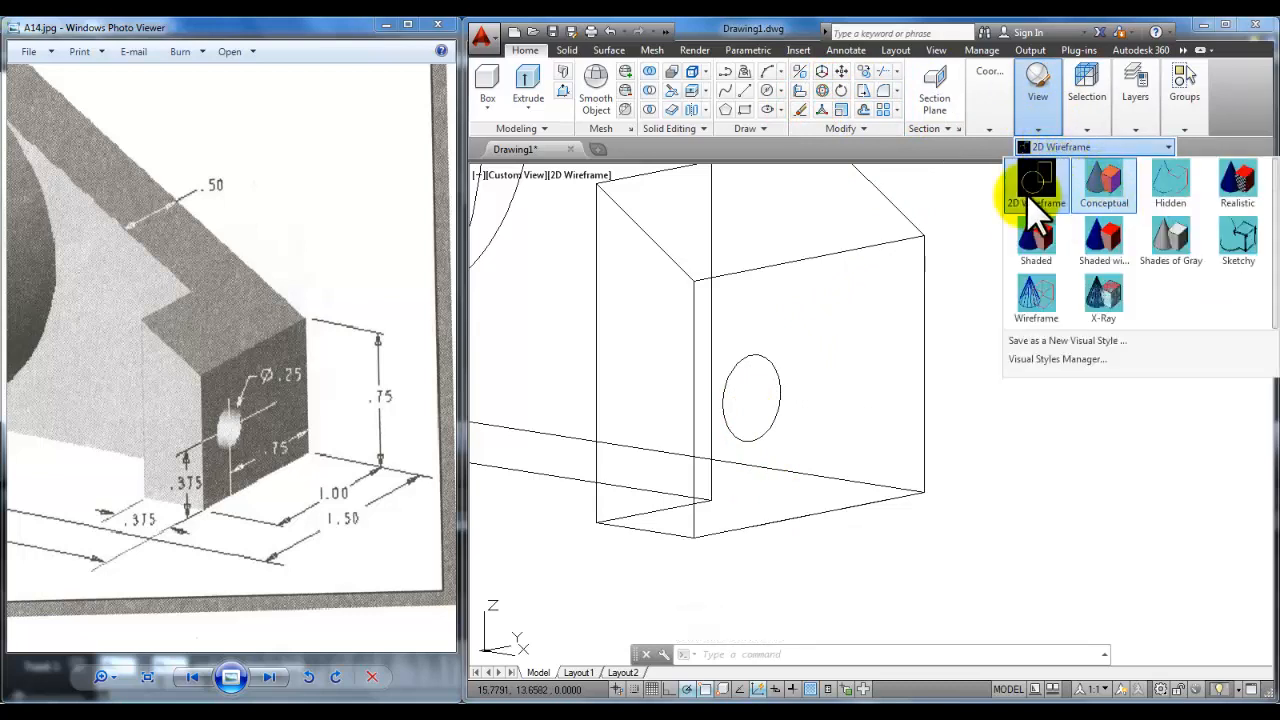
left_click(1108, 188)
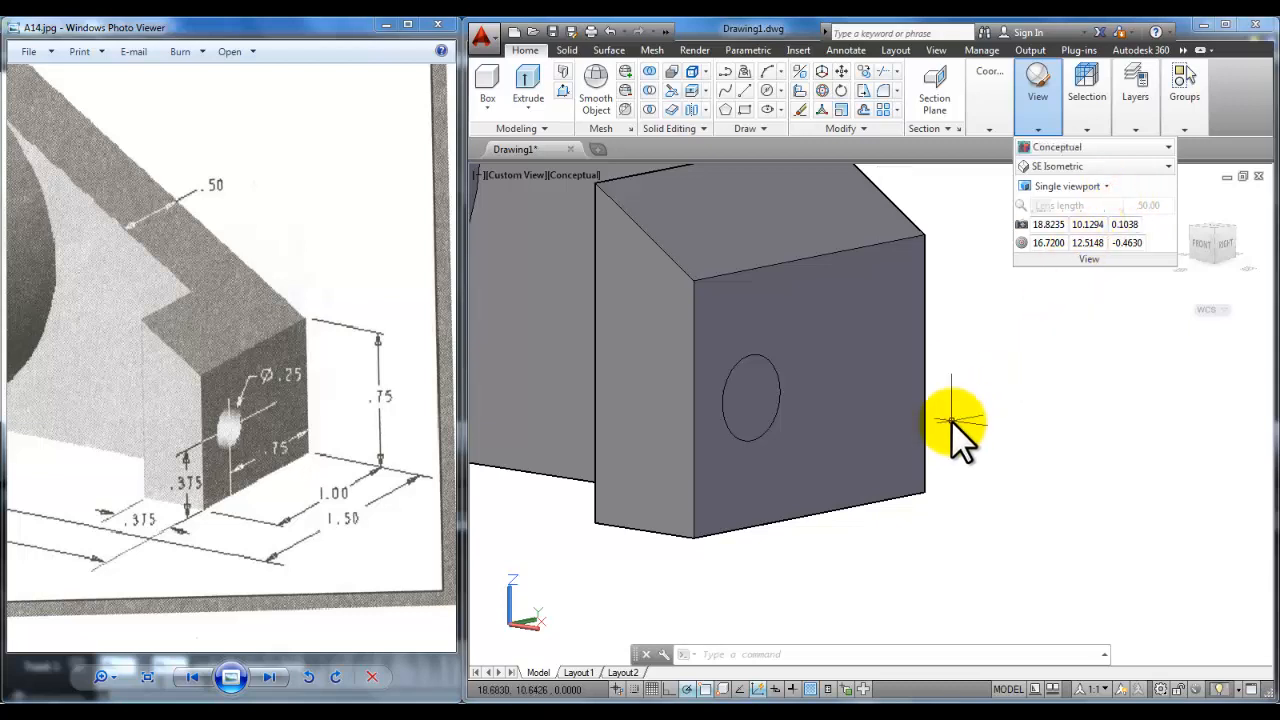
middle_click_drag(957, 420, 1034, 491)
scroll(1045, 510, "down", 3)
scroll(1045, 510, "down", 2)
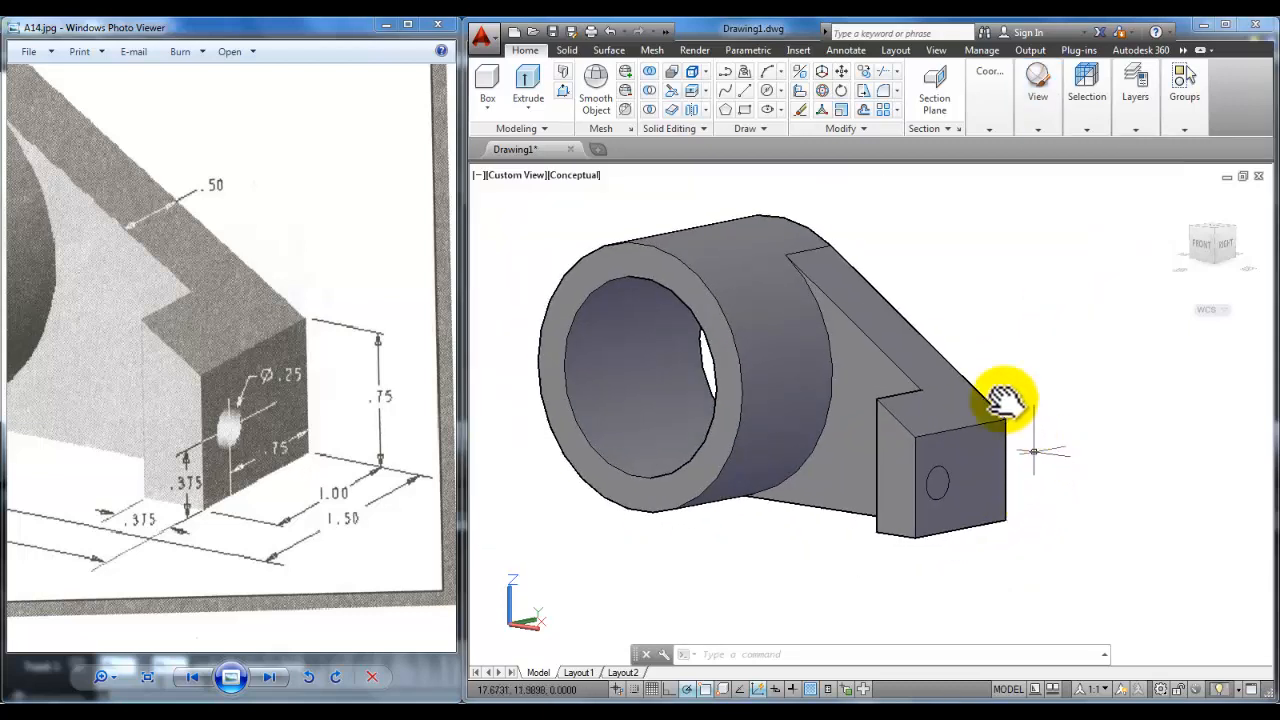
Step: Press-pull the 0.25 circle into the end block to cut the hole
left_click(568, 91)
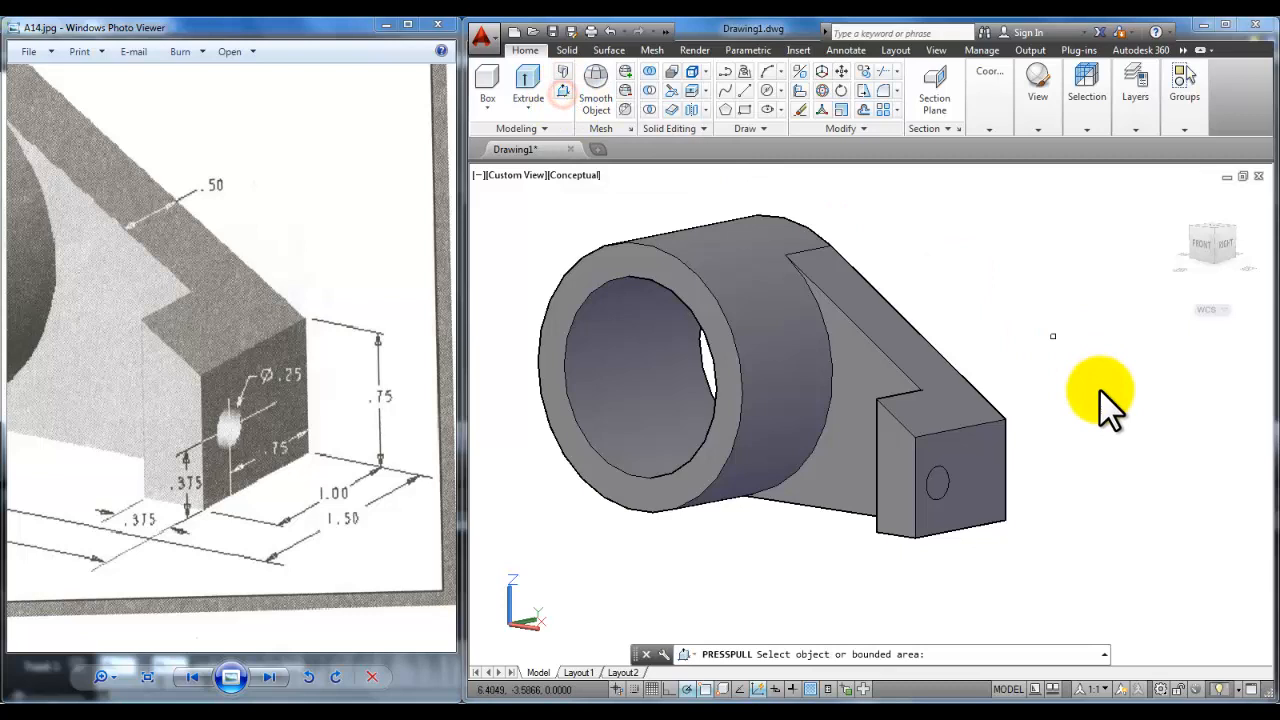
left_click(937, 483)
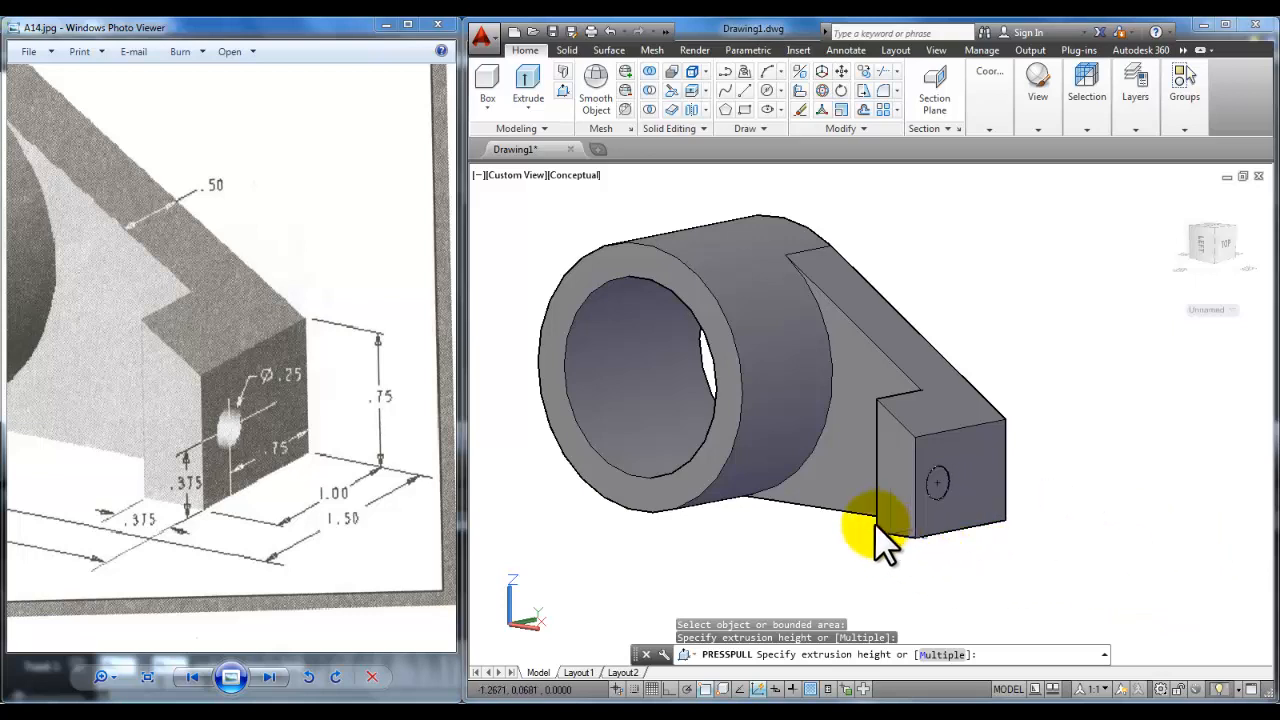
left_click(814, 545)
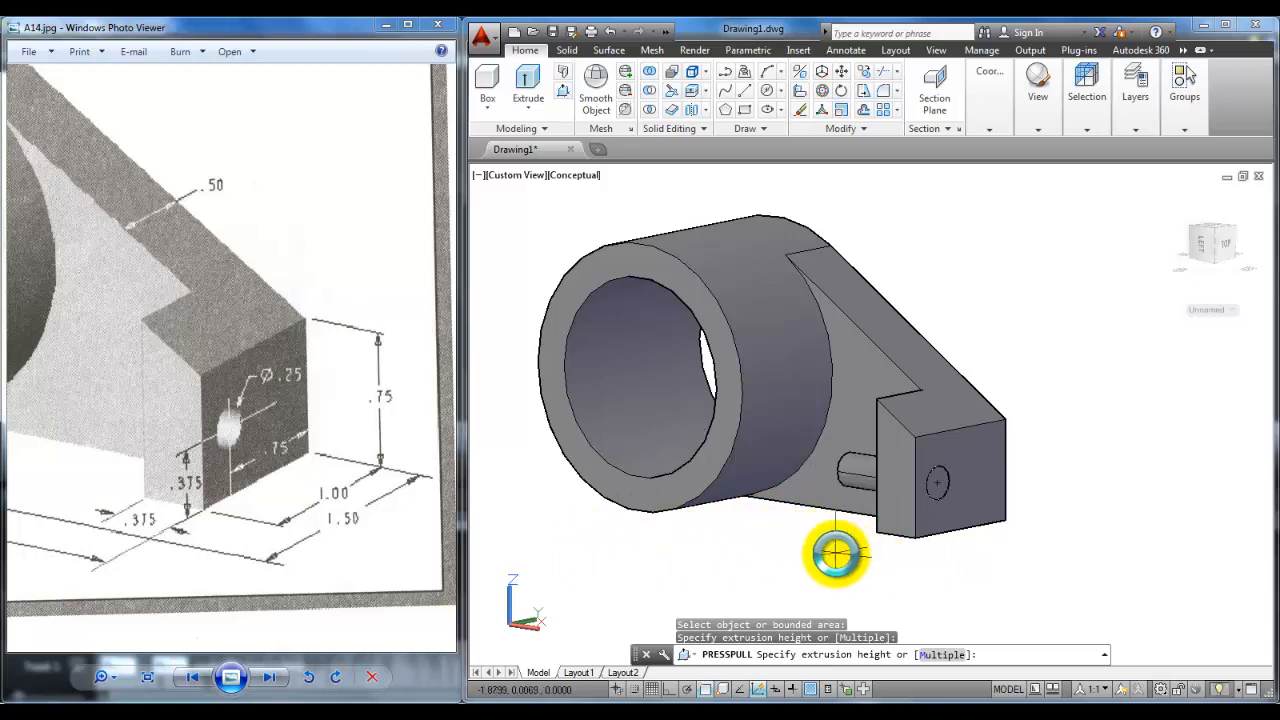
left_click(840, 553)
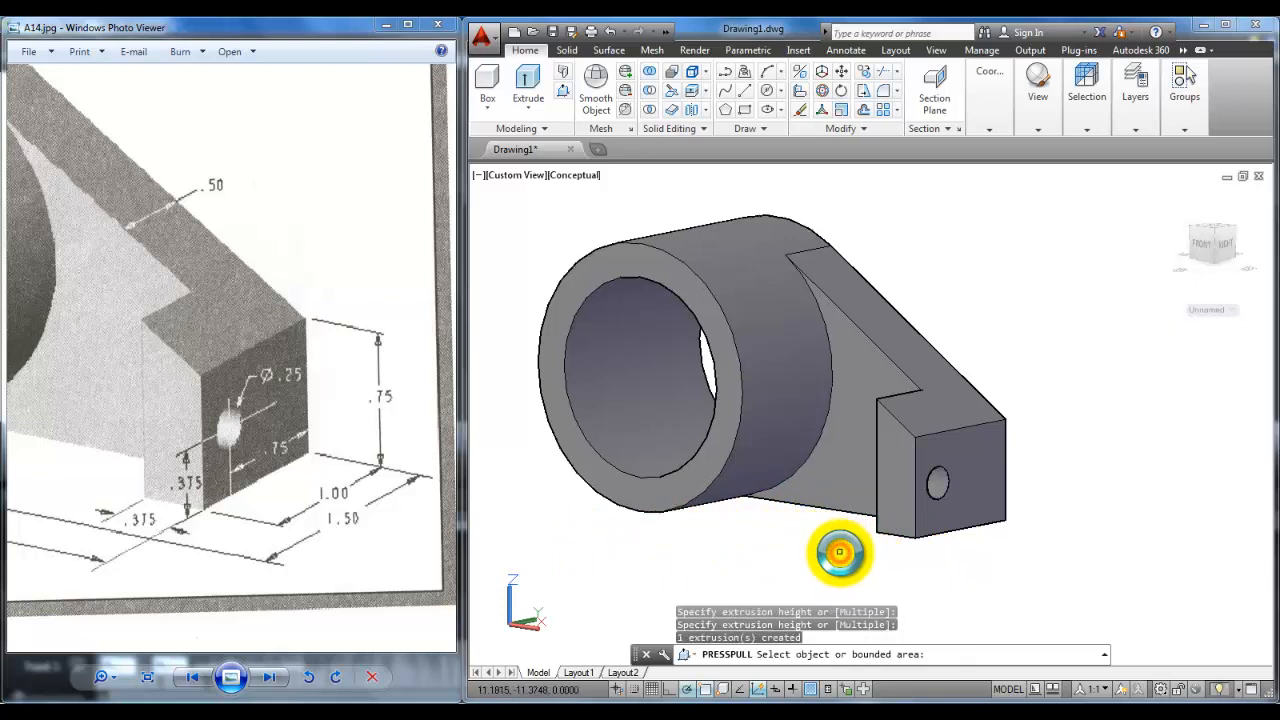
middle_click_drag(814, 520, 881, 538, "shift")
scroll(872, 545, "down", 4)
scroll(872, 545, "up", 3)
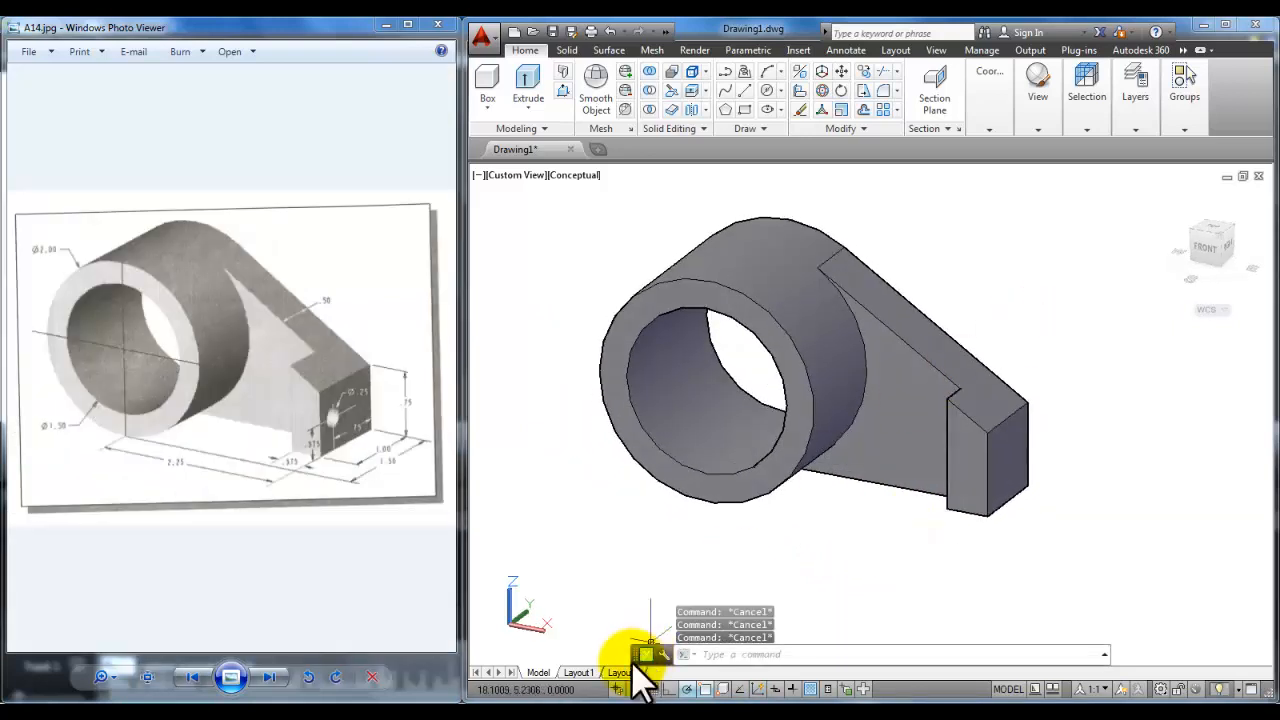
Step: In the Layer Properties Manager, create two new layers named text and viewport
mouse_move(1141, 117)
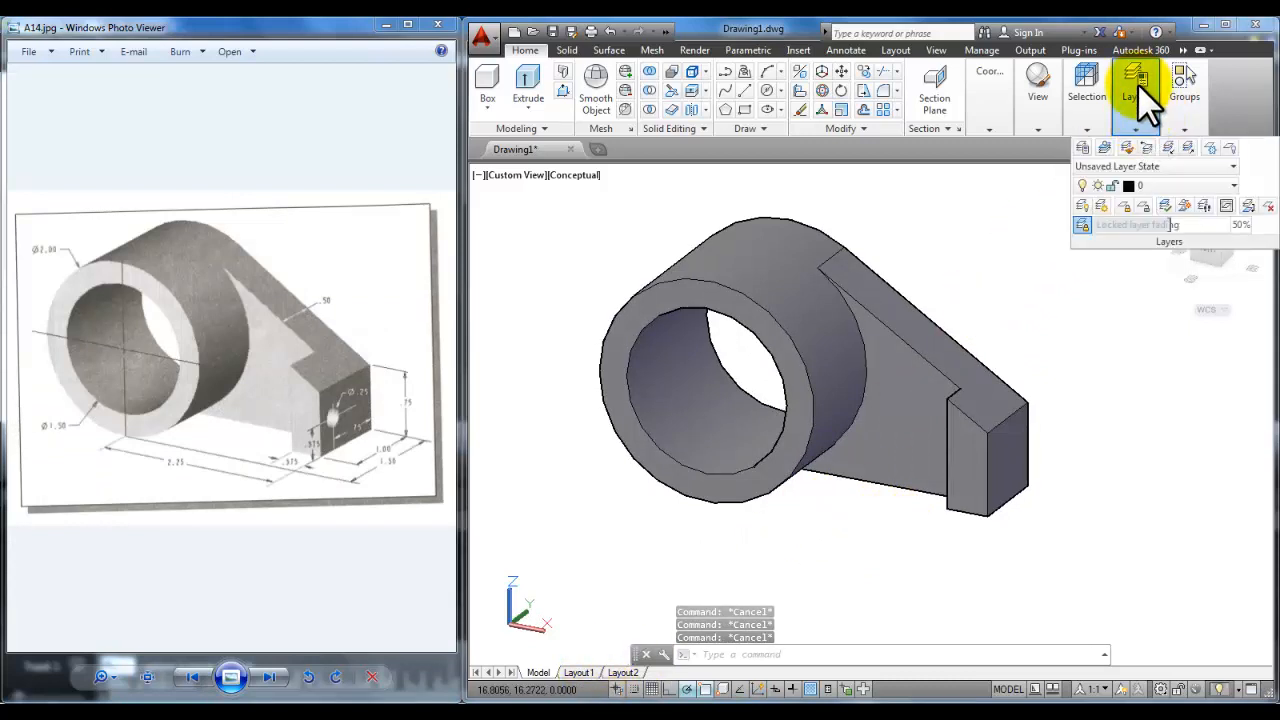
left_click(1081, 147)
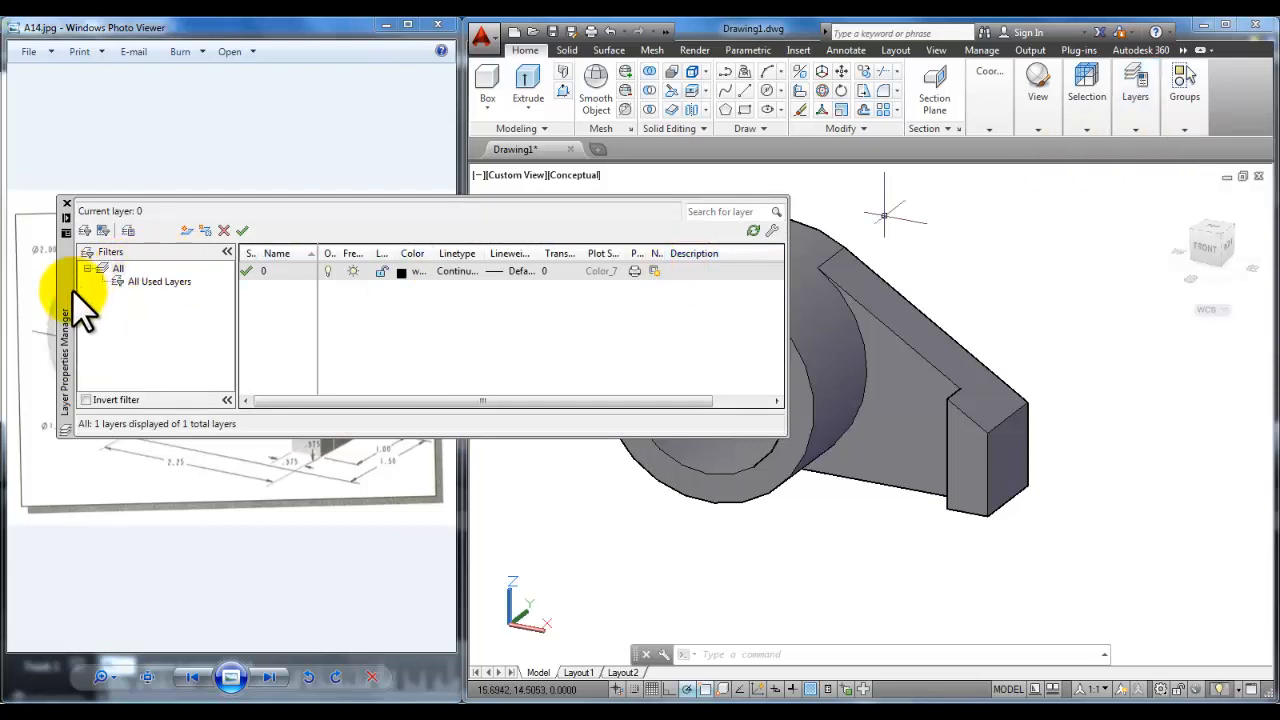
left_click_drag(64, 289, 338, 197)
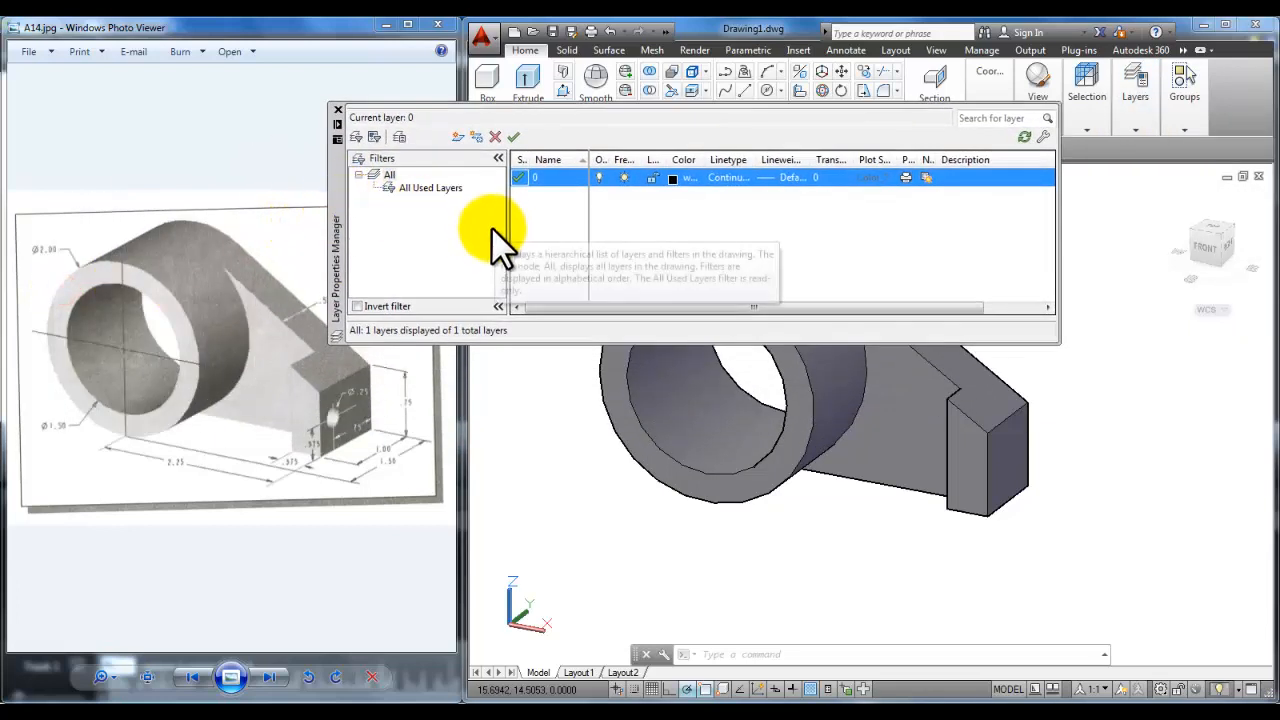
left_click(459, 137)
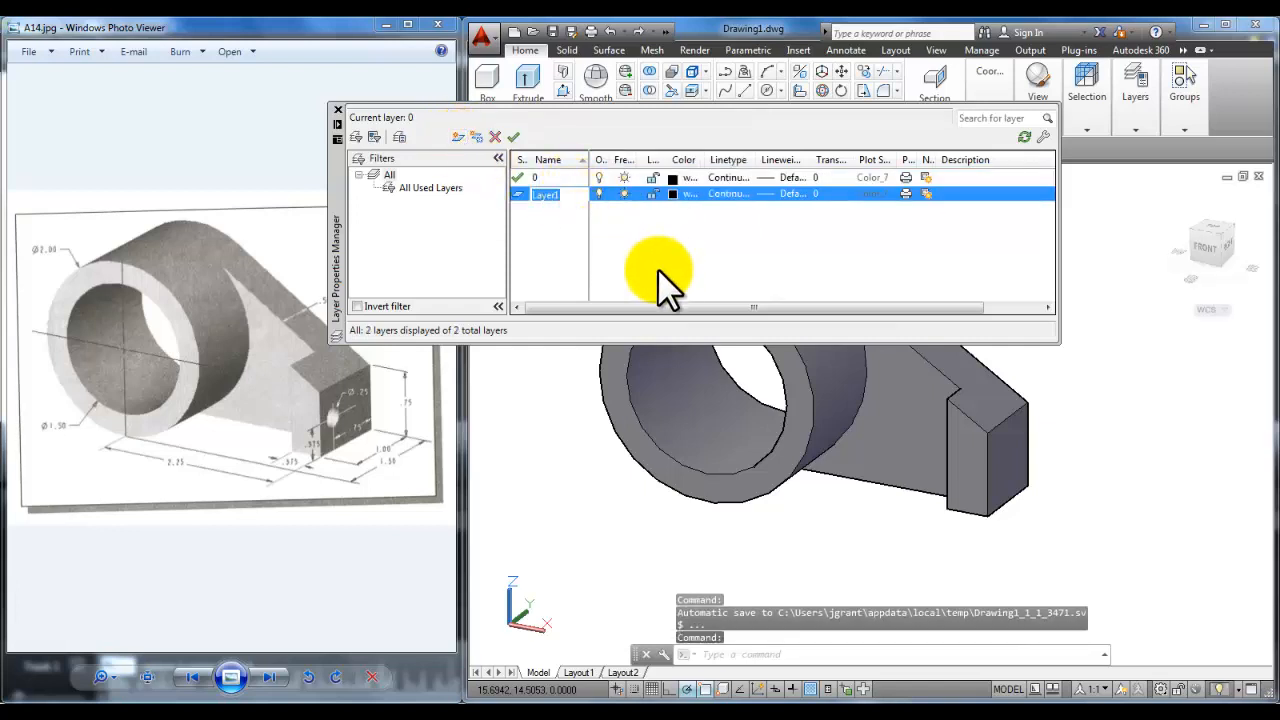
type("te")
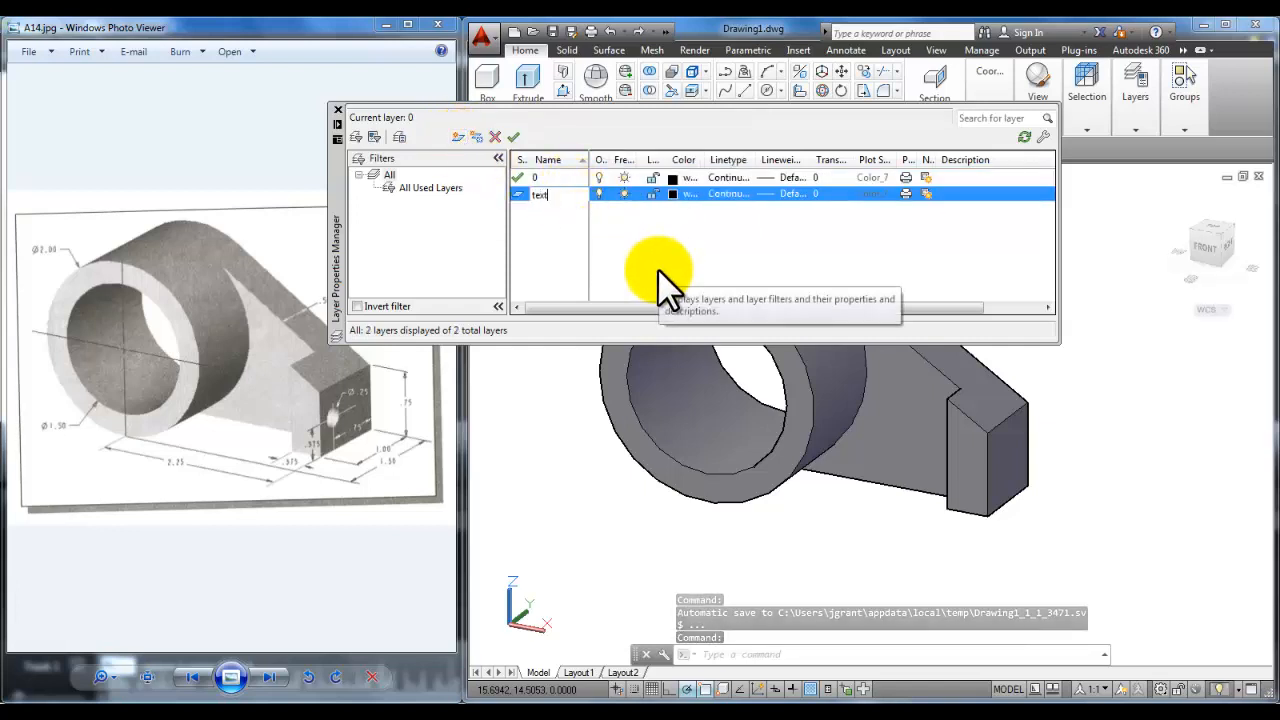
type("xt")
key("Return")
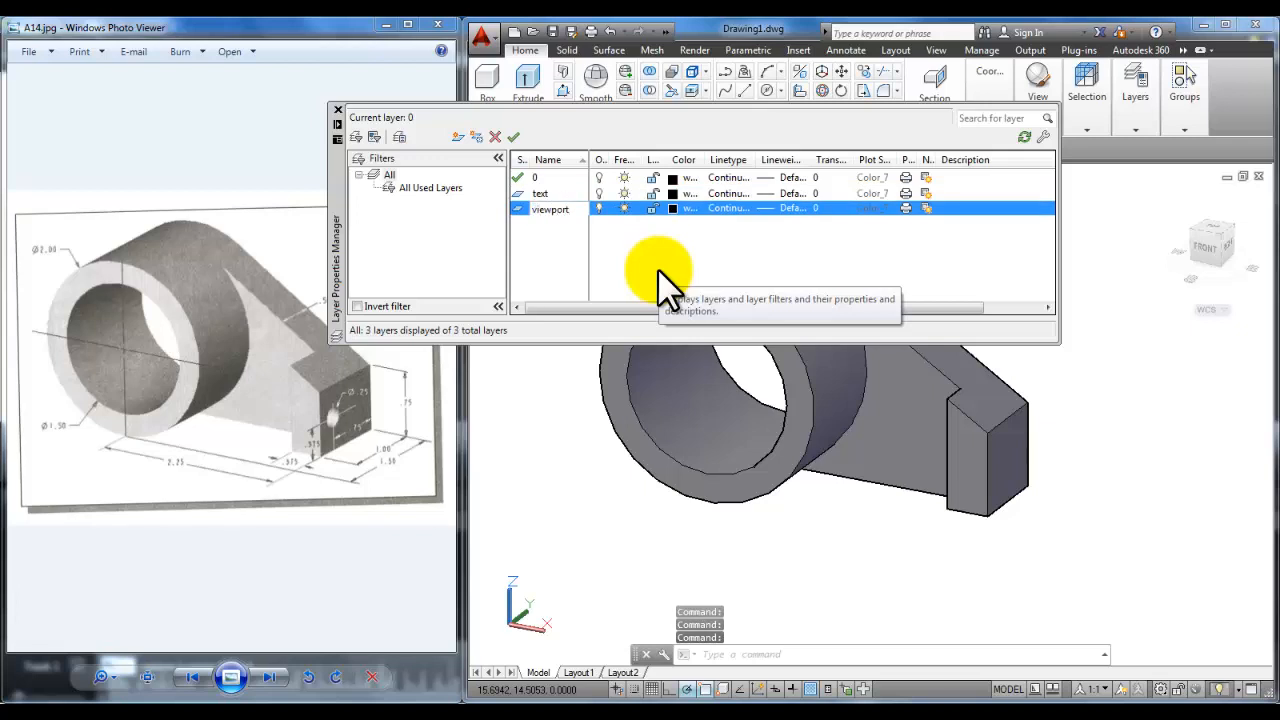
key("Return")
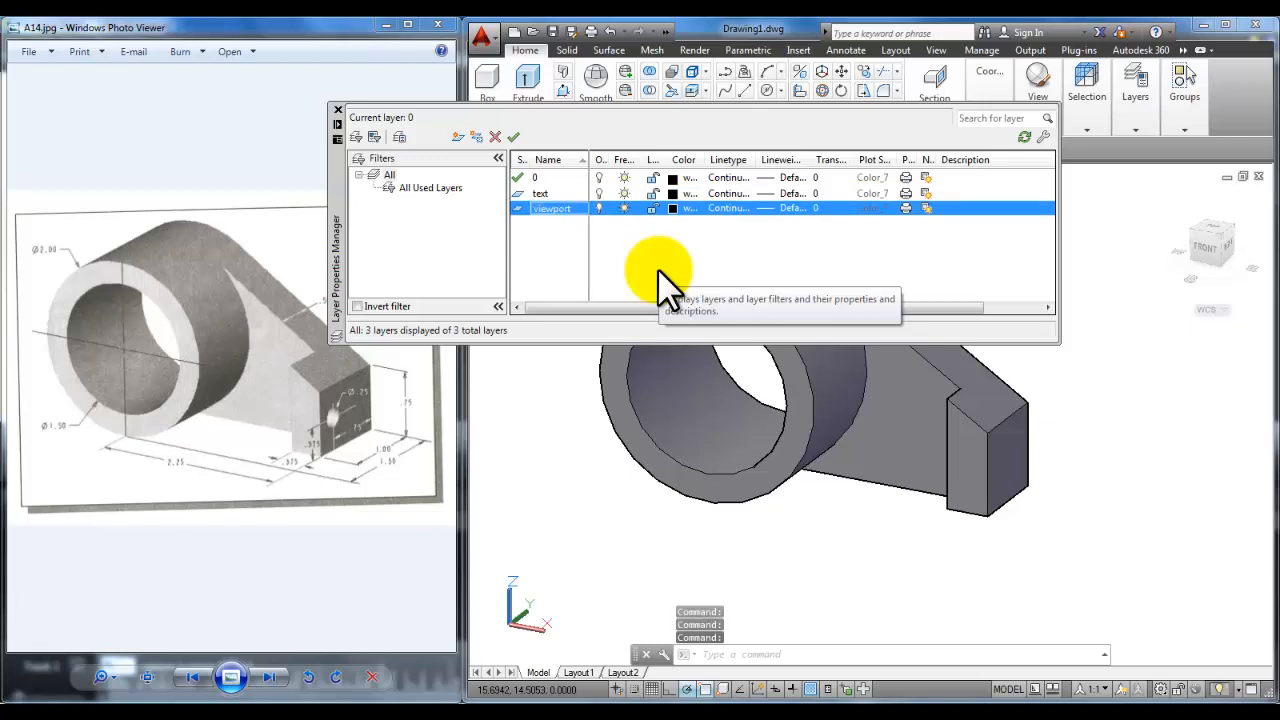
Step: Make the viewport layer magenta and set it not to plot
left_click(687, 210)
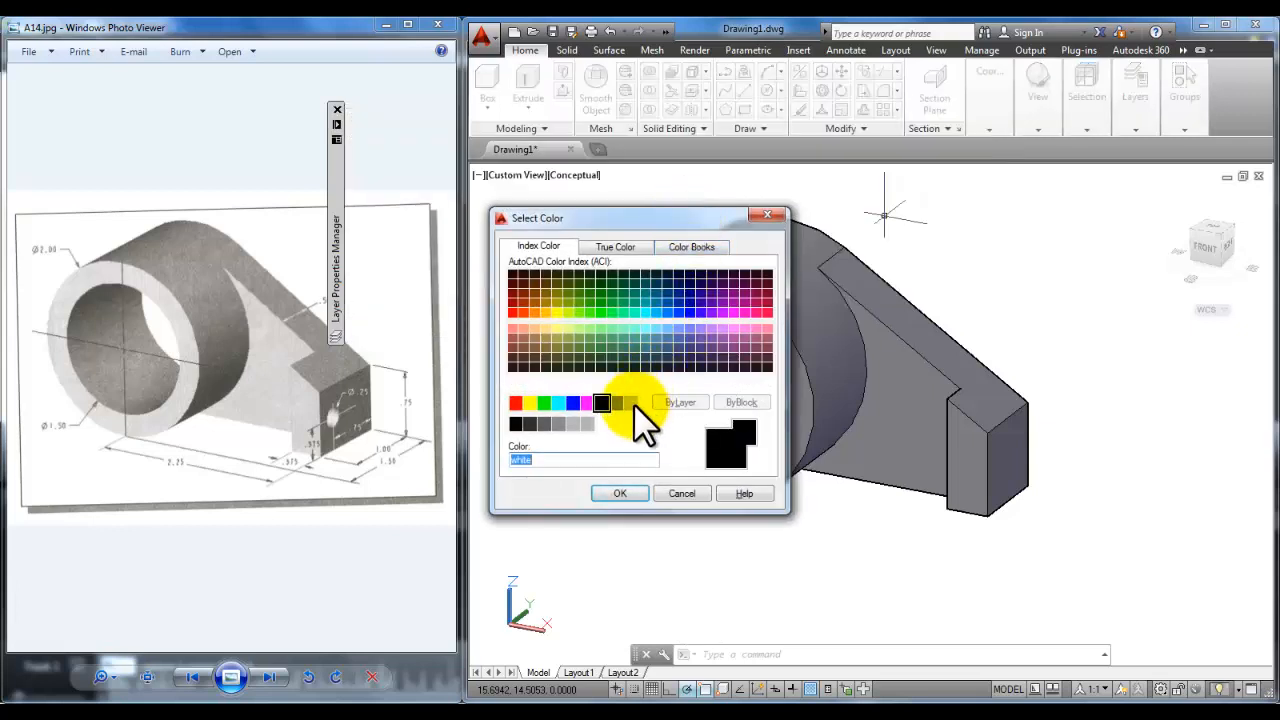
left_click(586, 402)
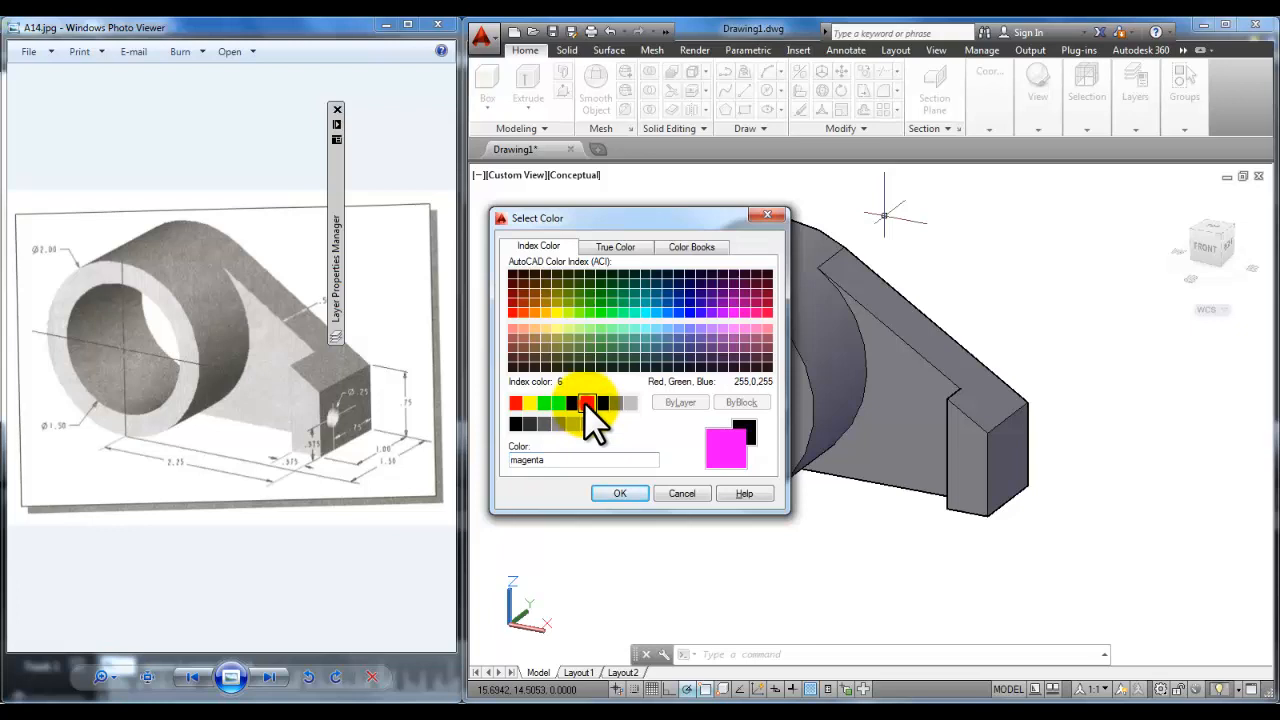
left_click(617, 492)
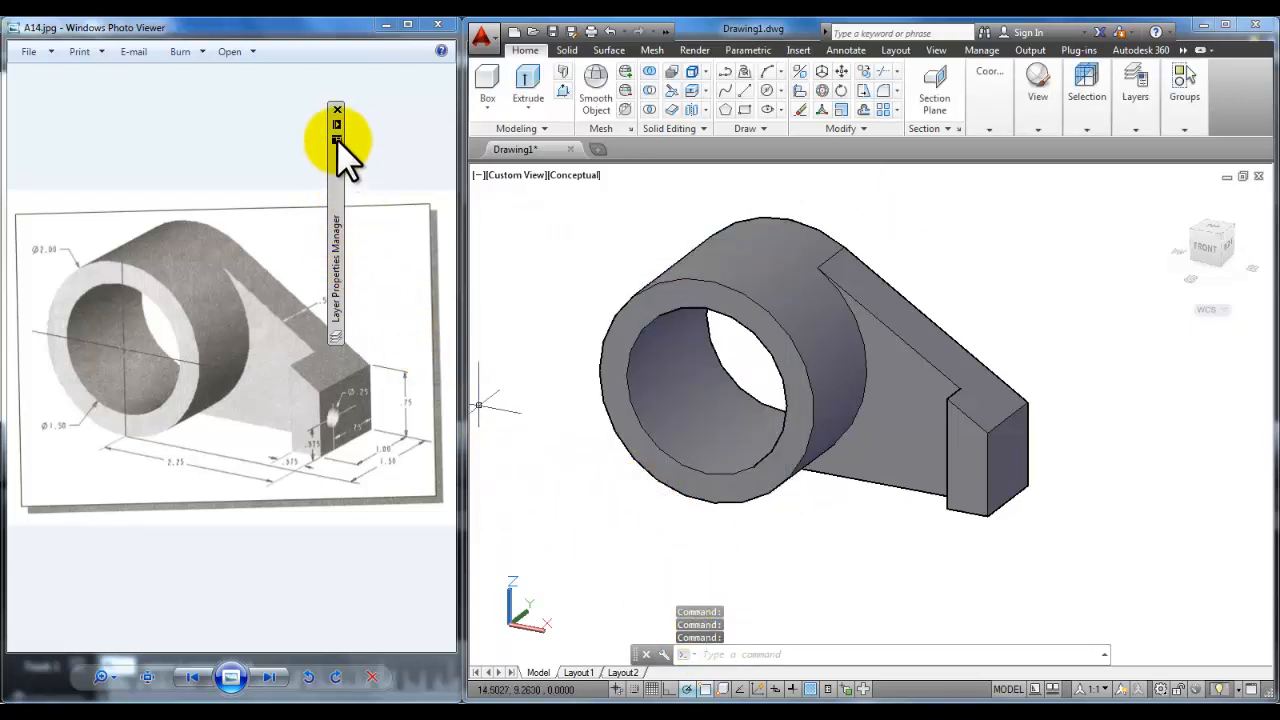
mouse_move(335, 125)
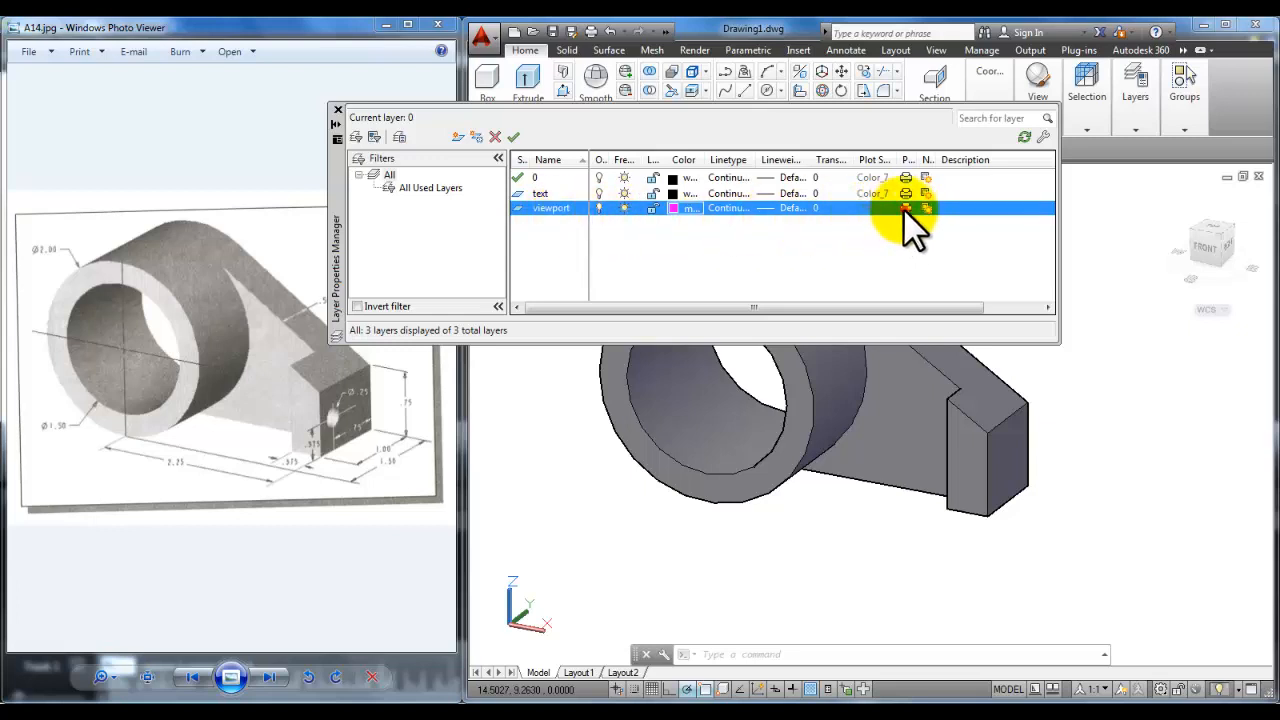
left_click(904, 209)
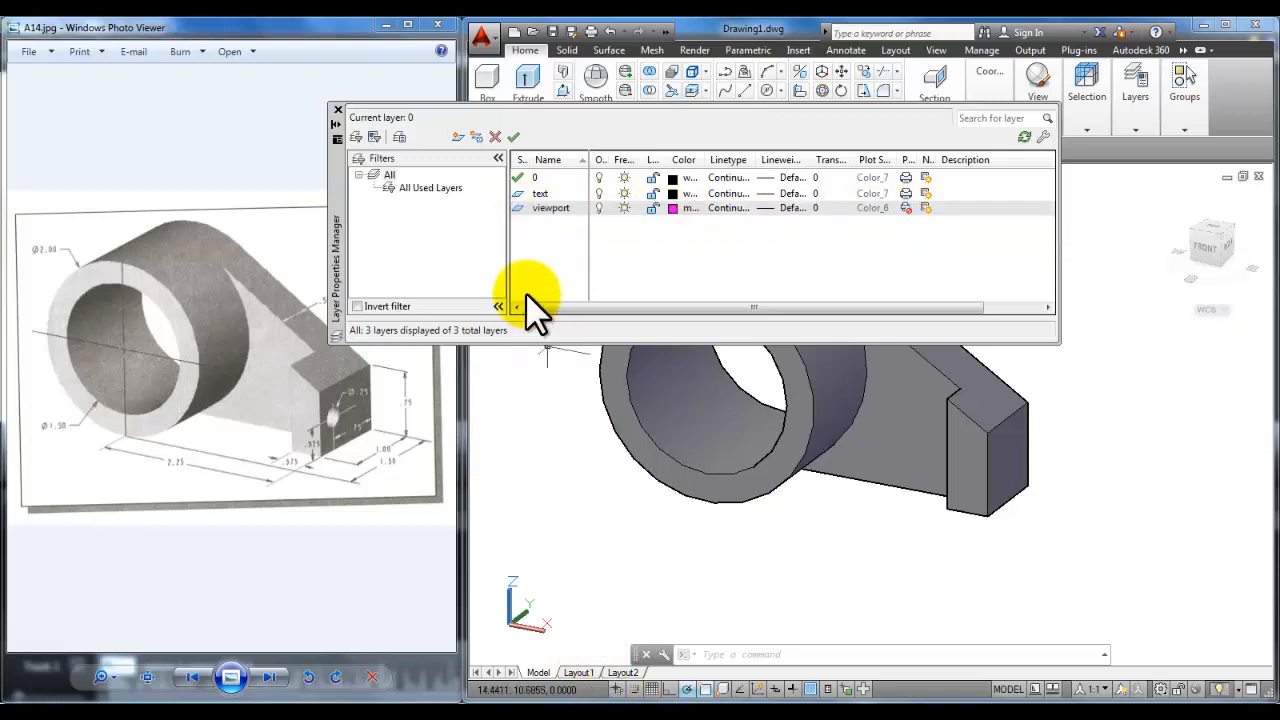
Step: Make viewport the current layer
left_click_drag(519, 208, 520, 208)
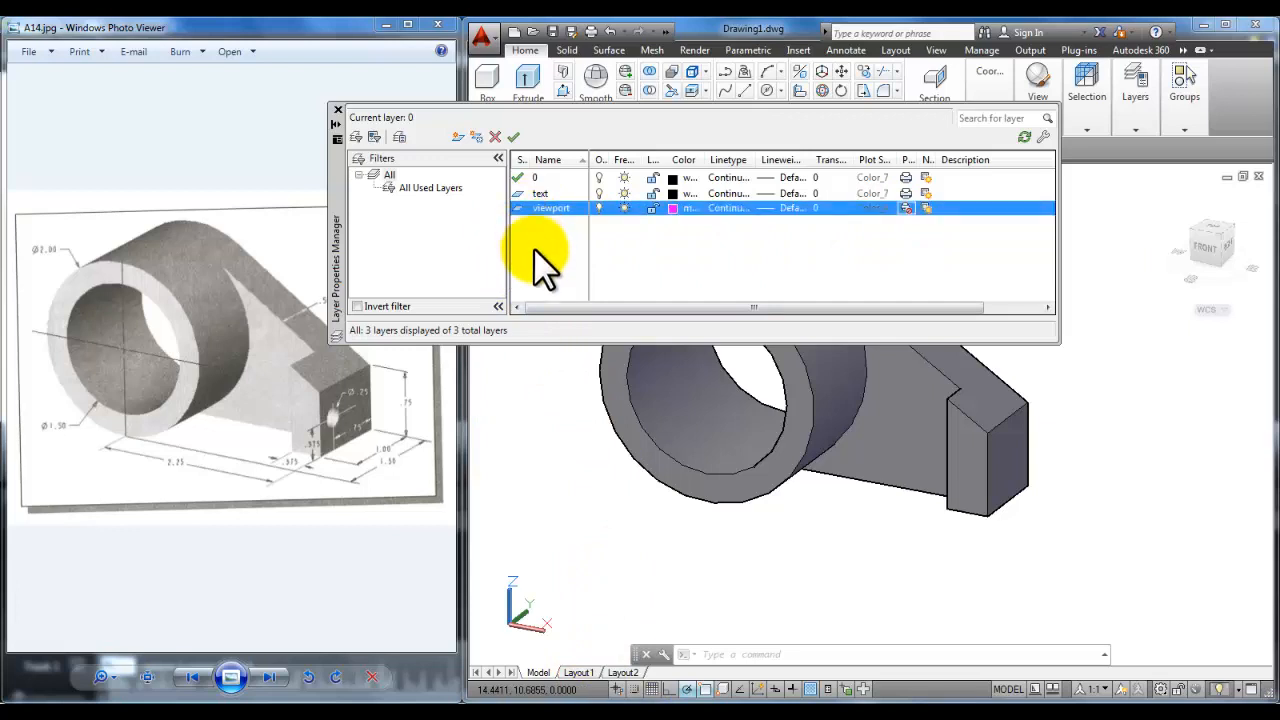
left_click(518, 210)
left_click(519, 208)
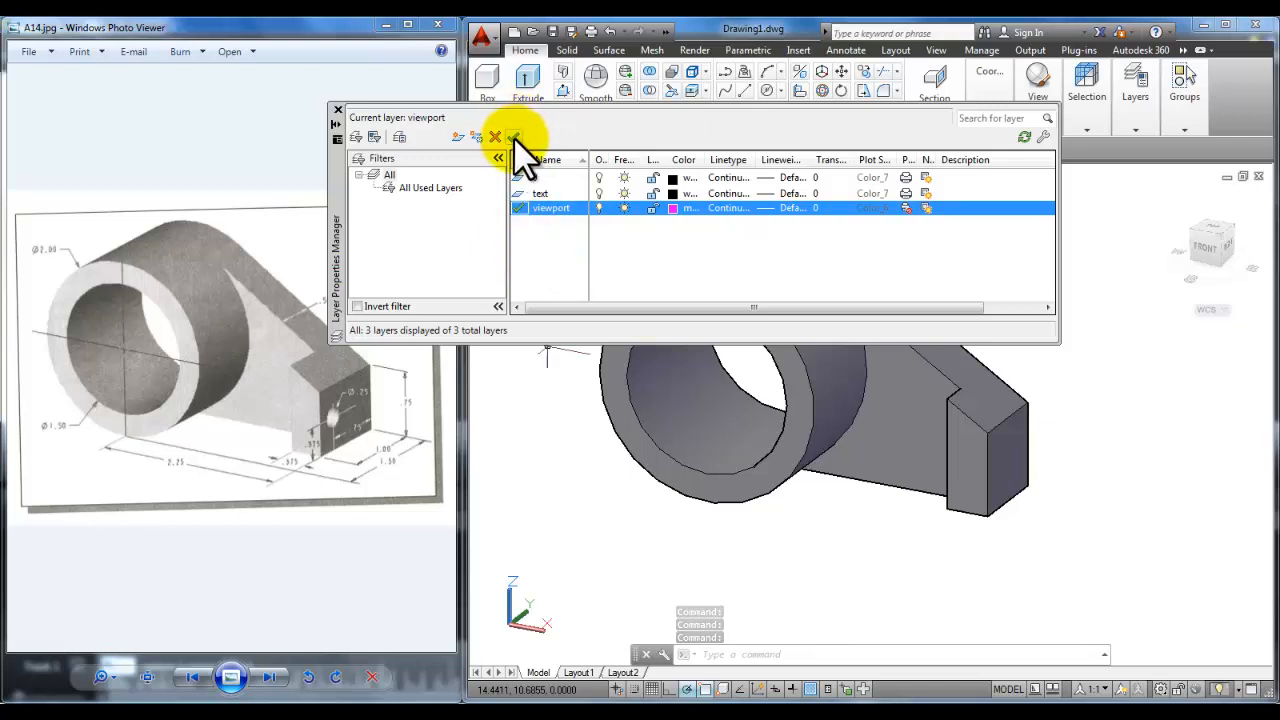
Step: Close the Layer Properties Manager and maximize the AutoCAD window
left_click(337, 108)
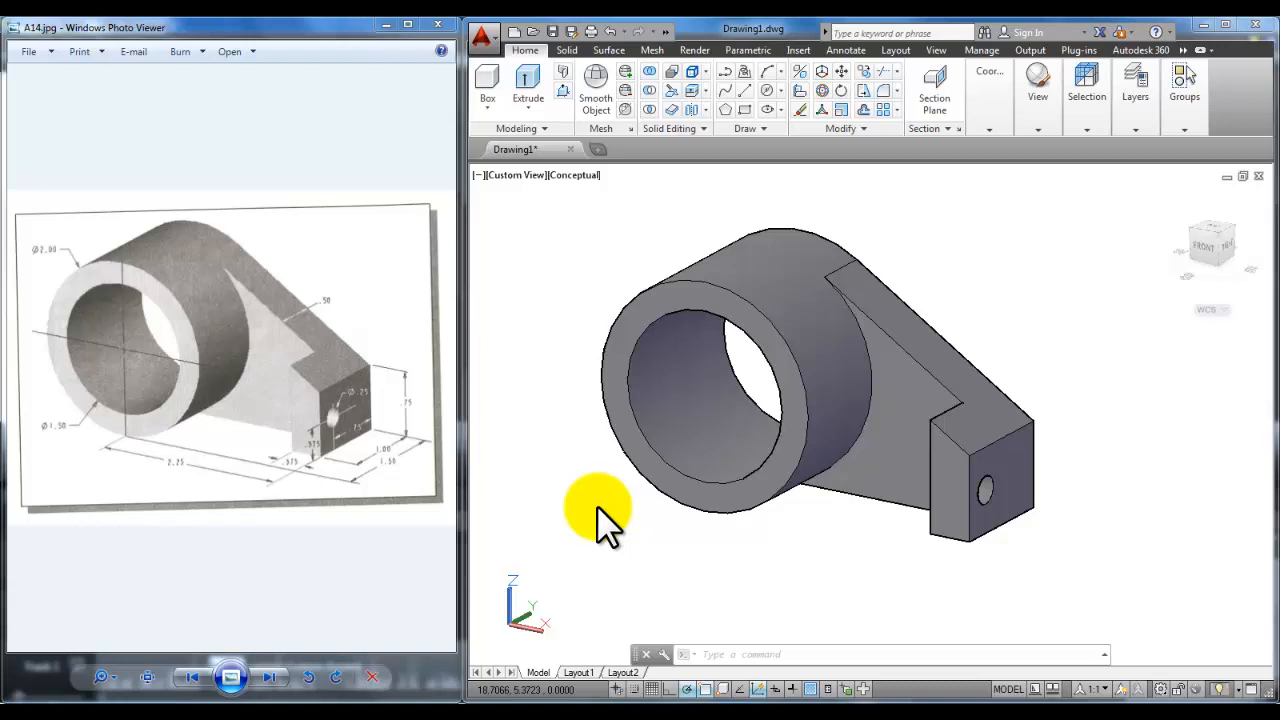
left_click(1226, 24)
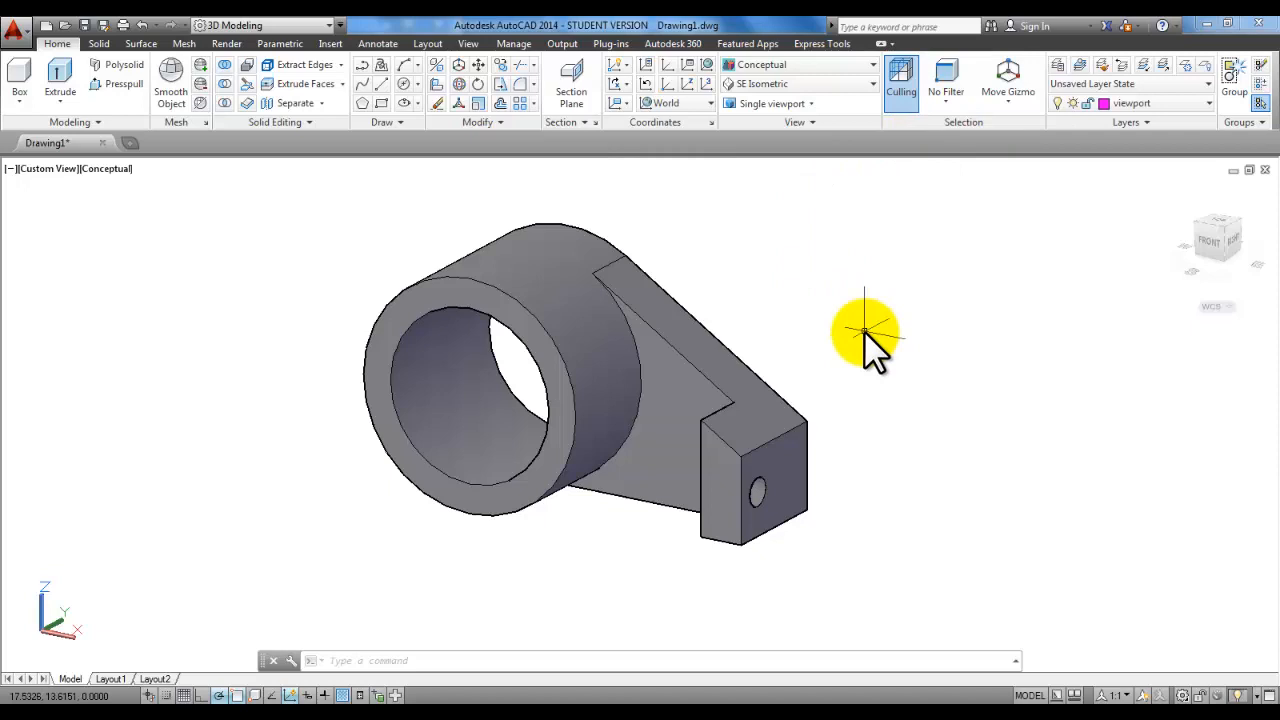
Step: Switch to Layout1 and activate its viewport in model space
left_click(117, 679)
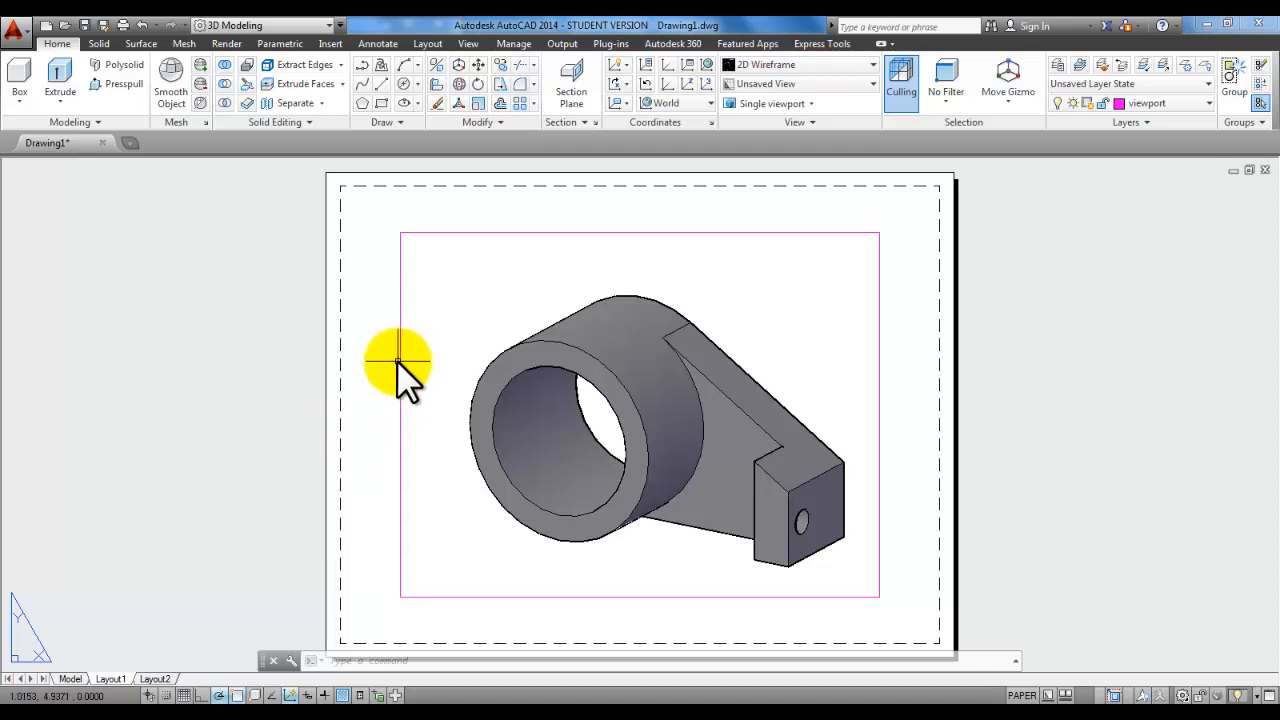
mouse_move(399, 361)
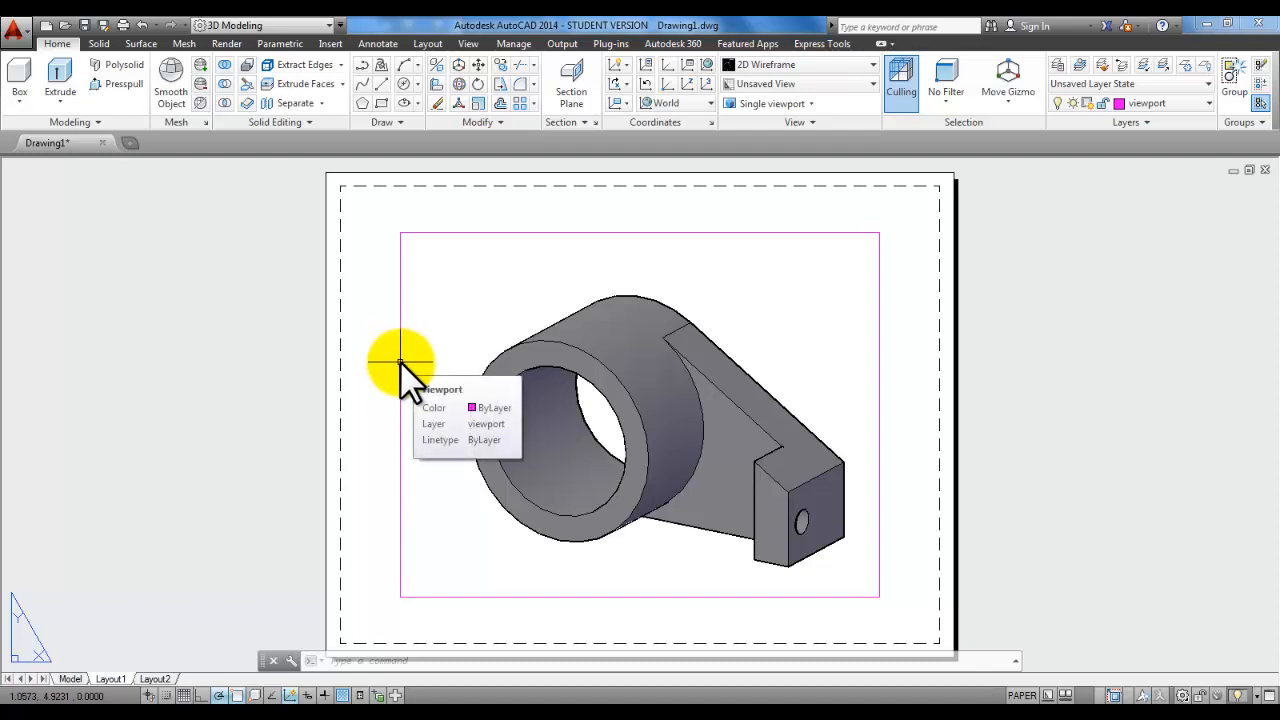
double_click(476, 298)
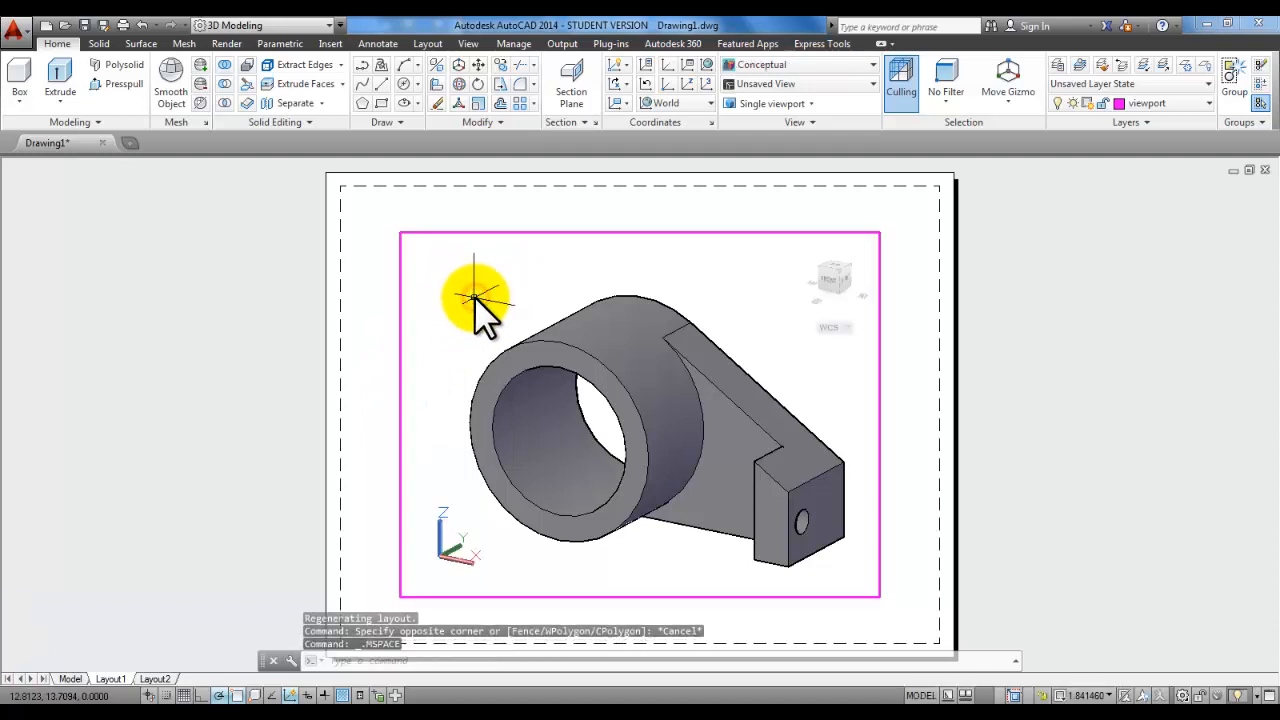
Step: Zoom and pan to re-centre the bracket in the viewport, then bring up the viewport scale list
scroll(505, 318, "down", 3)
scroll(537, 346, "down", 3)
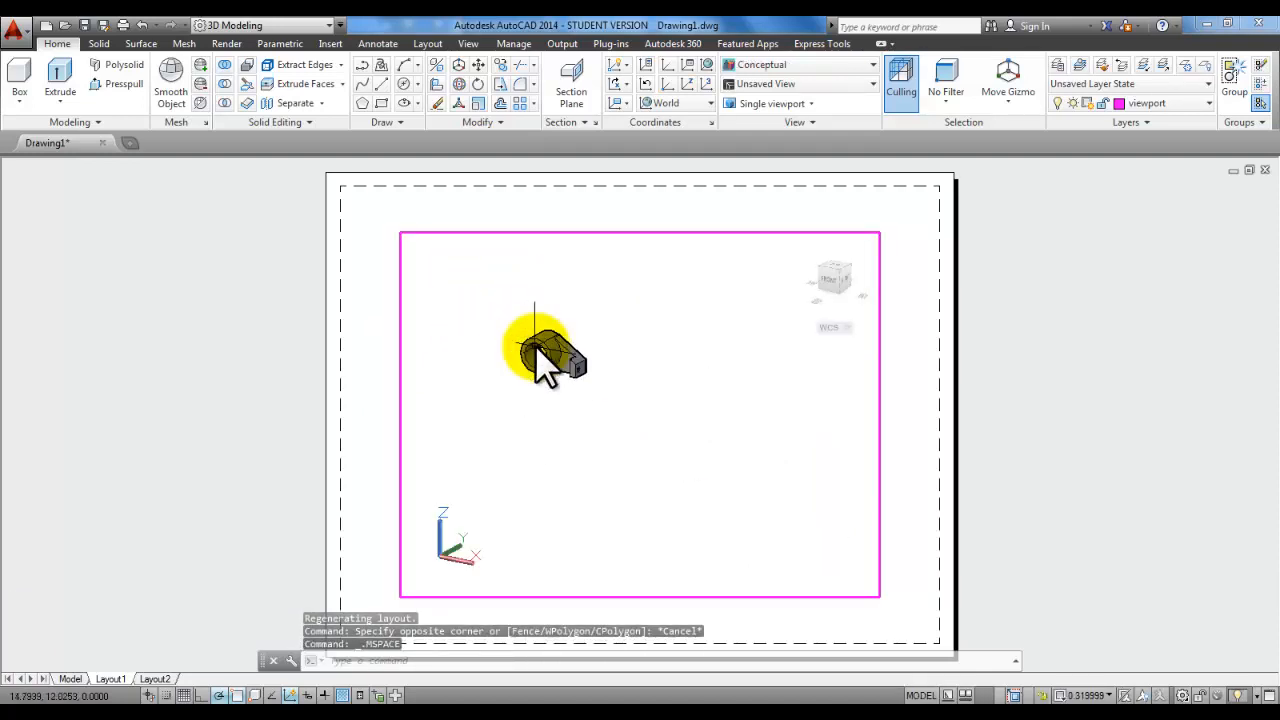
scroll(537, 346, "up", 3)
middle_click_drag(671, 343, 714, 357)
scroll(691, 390, "up", 4)
scroll(680, 410, "down", 4)
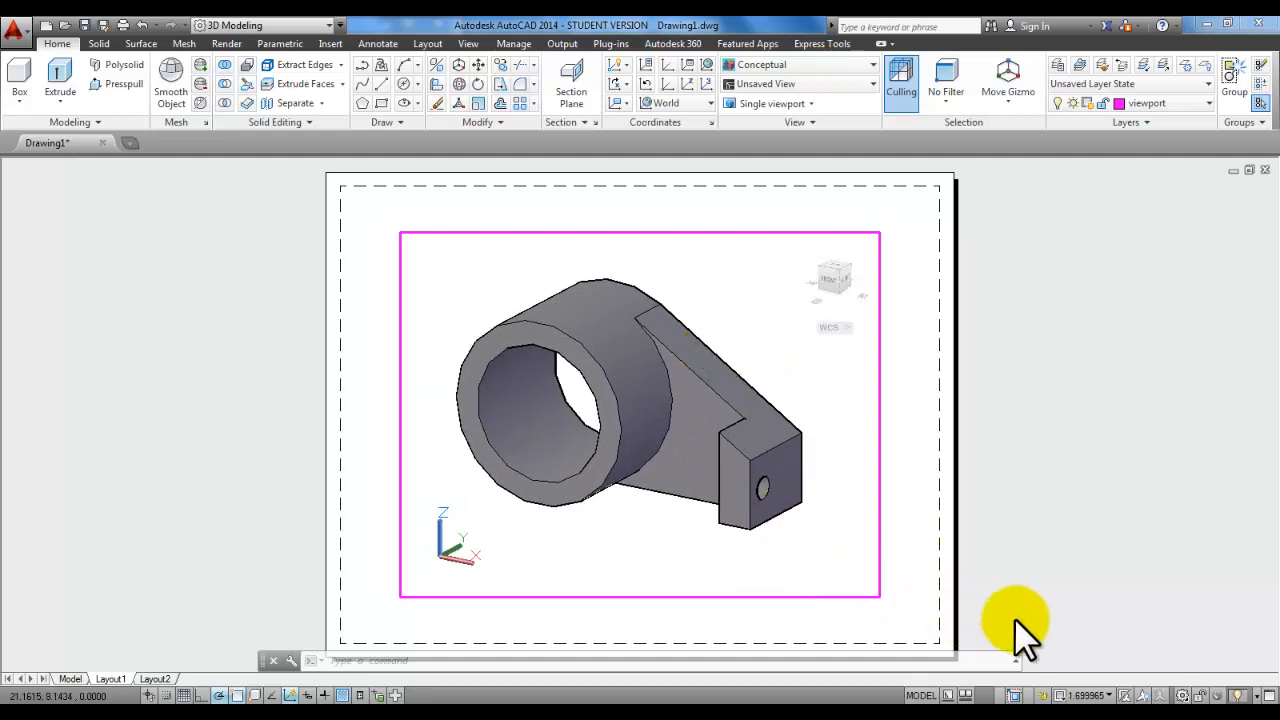
left_click(1085, 695)
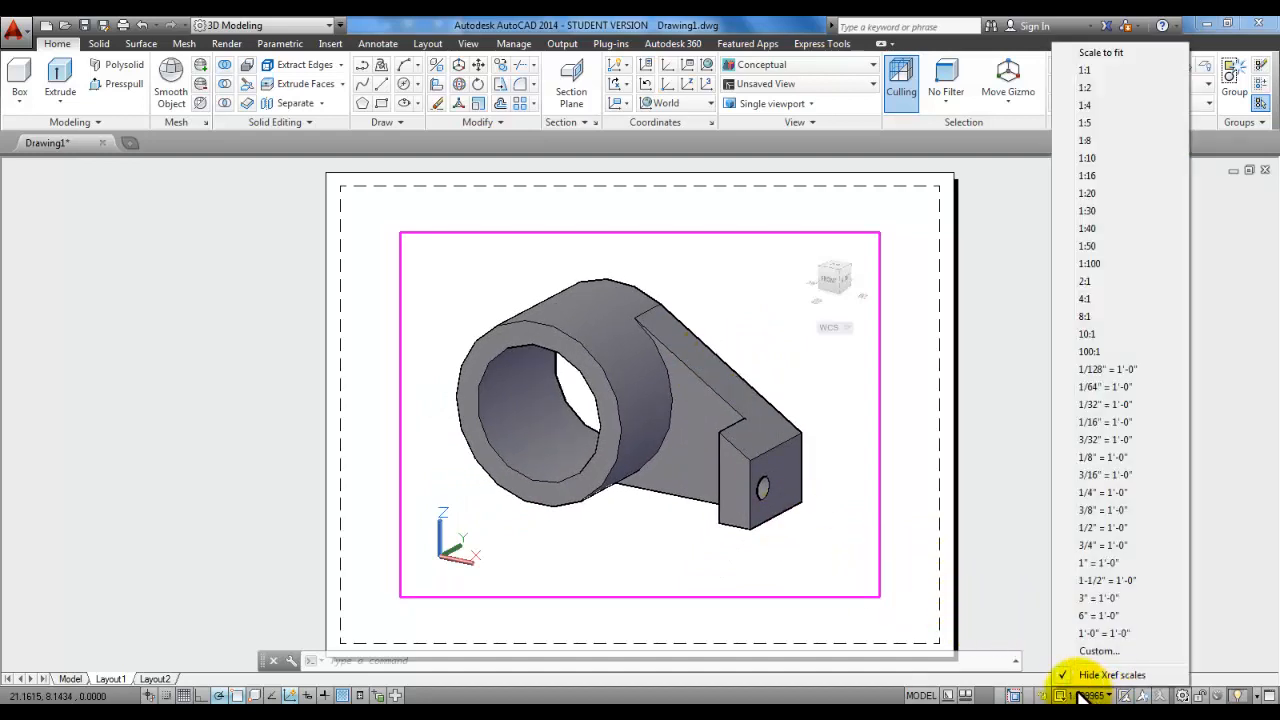
Step: Try viewport scales 1:1 and 1:2, settling on 2:1
left_click(1104, 69)
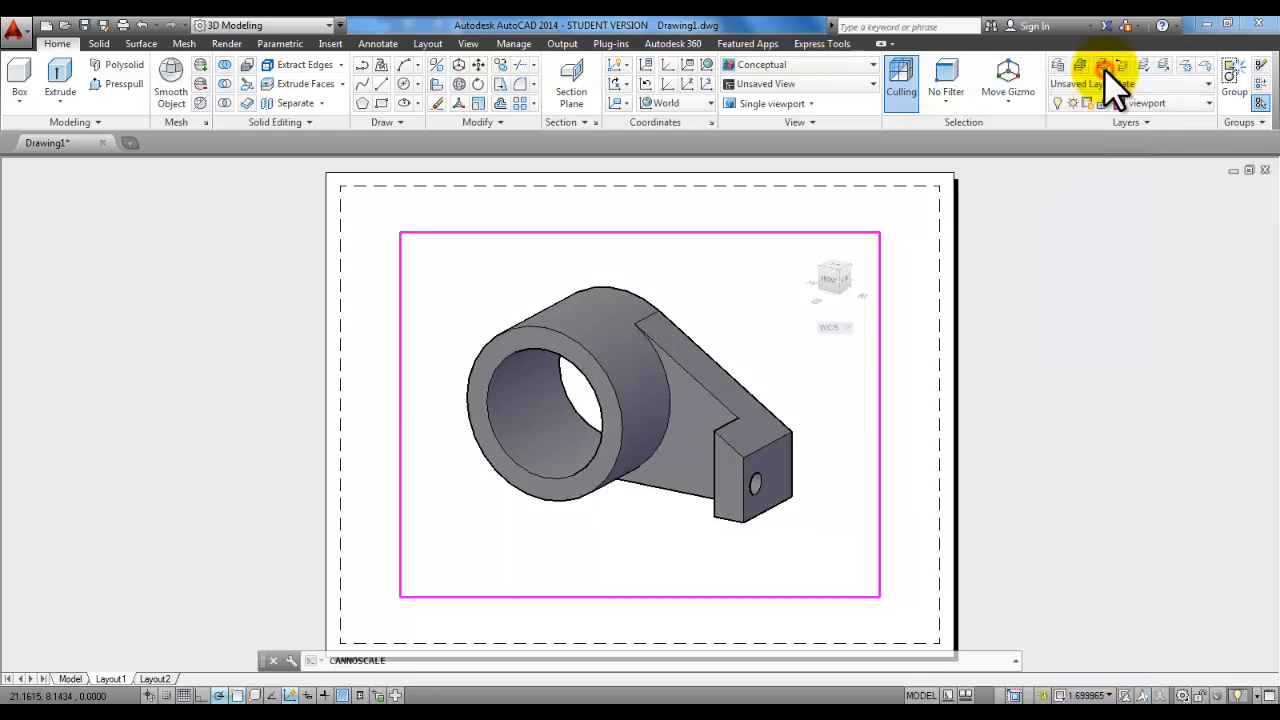
left_click(1100, 694)
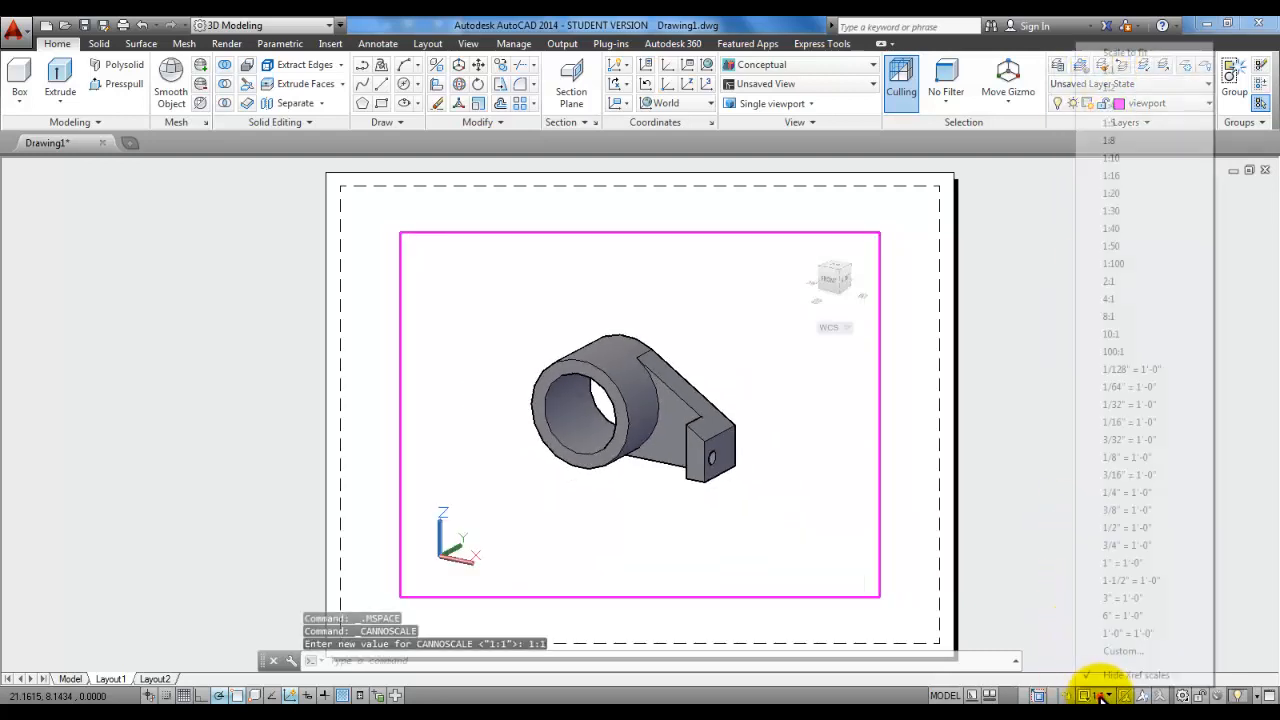
left_click(1126, 86)
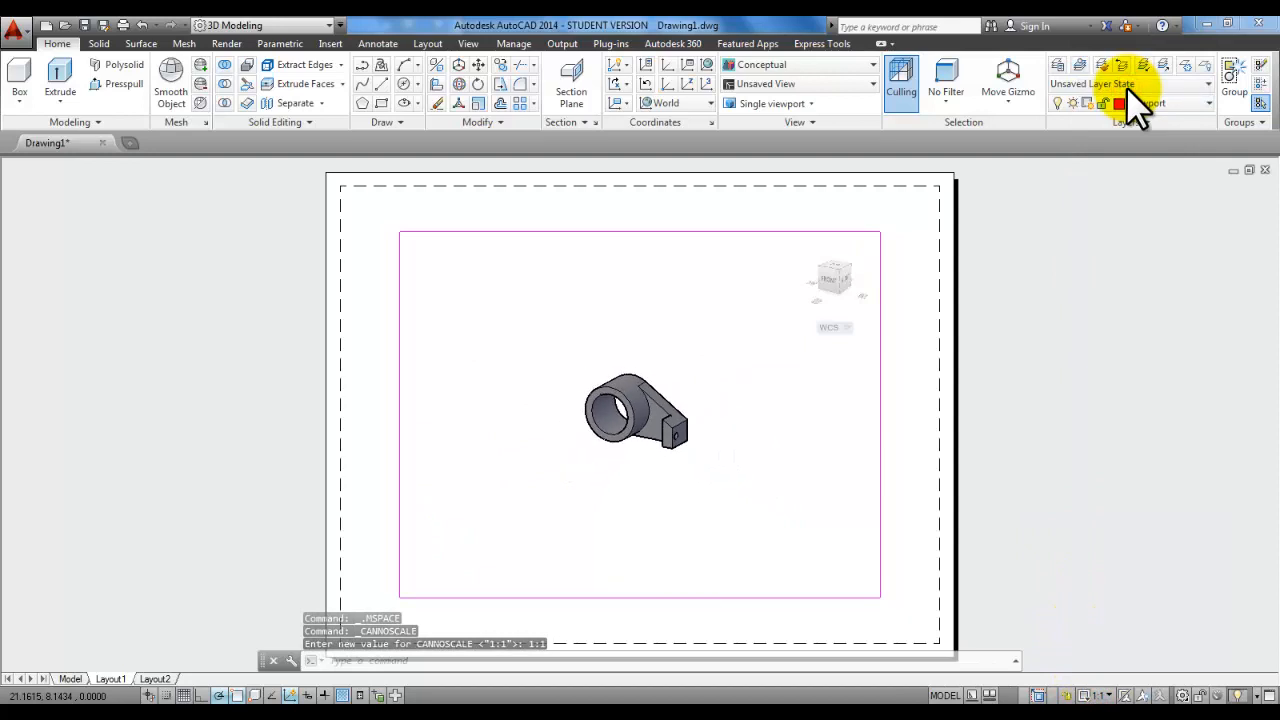
left_click(1097, 694)
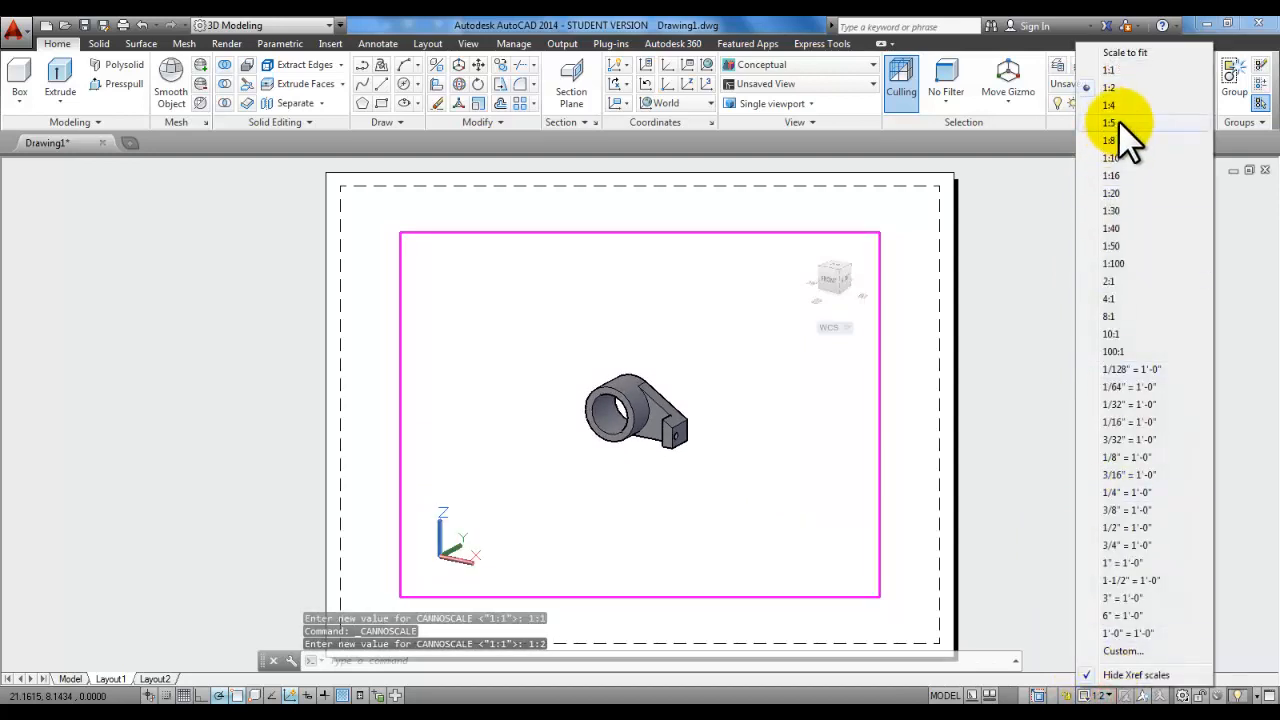
left_click(1126, 281)
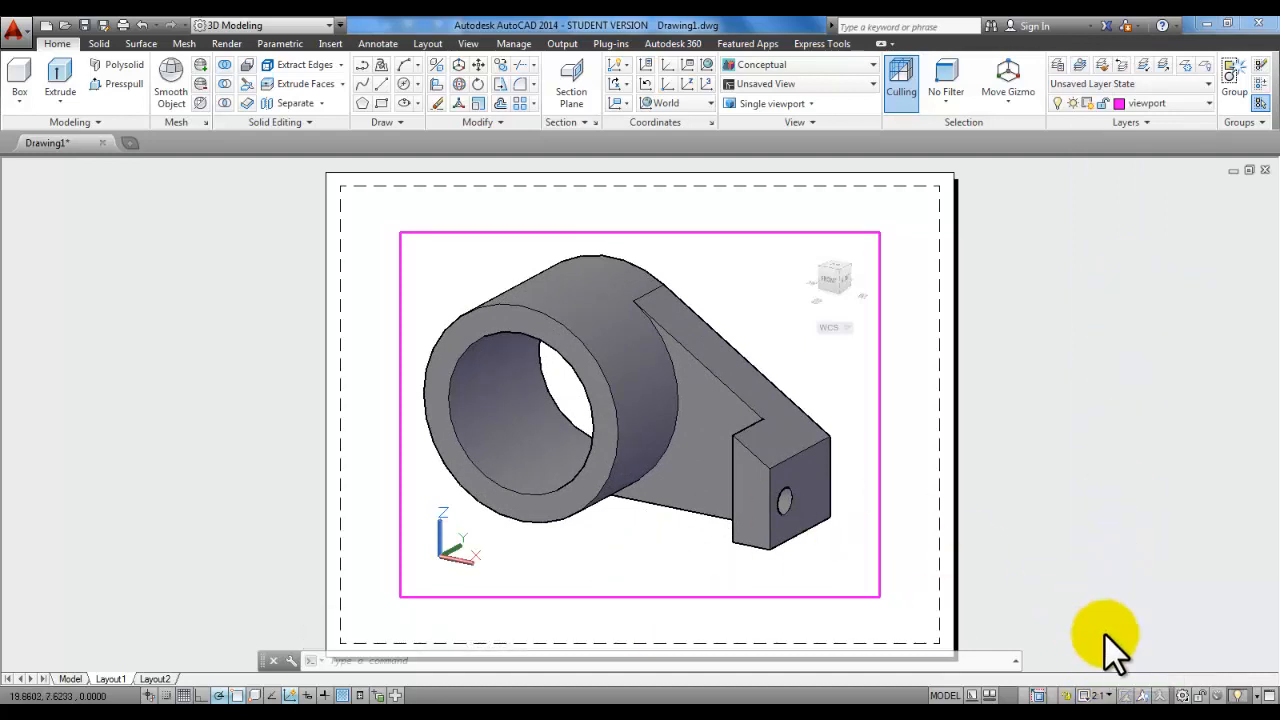
left_click(1106, 695)
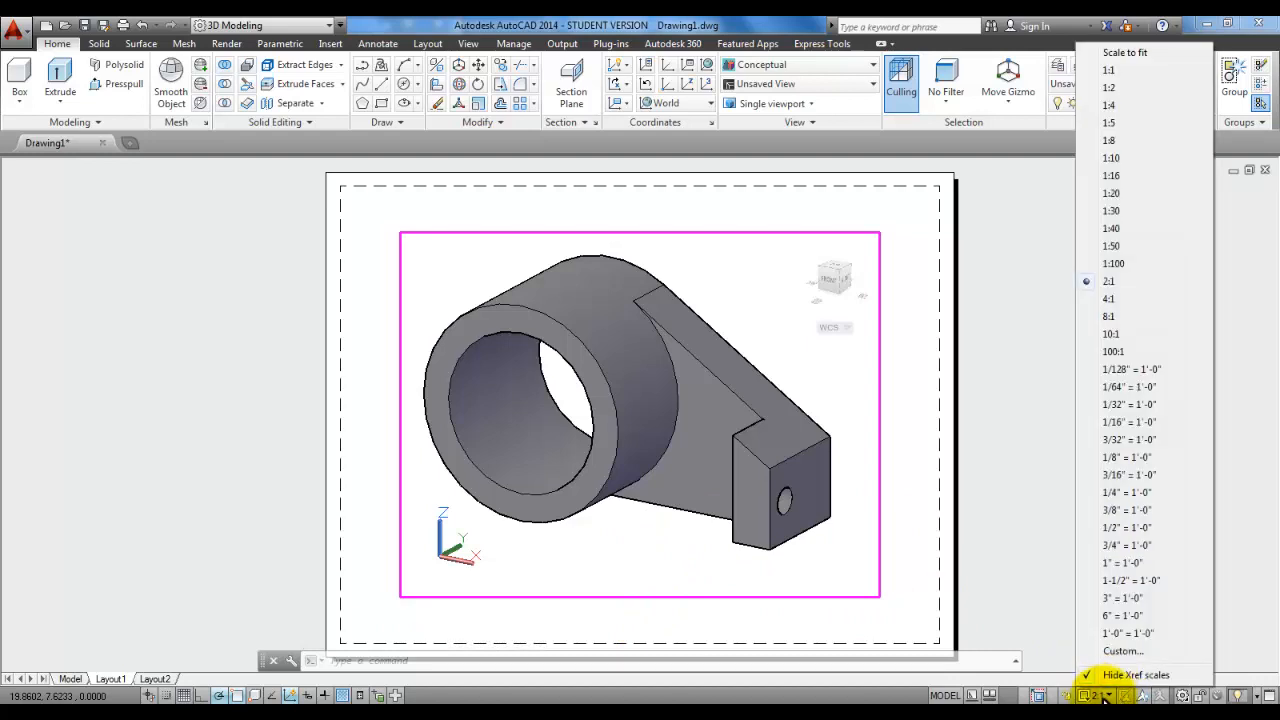
left_click(1133, 281)
Step: Leave the viewport and return to paper space on Layout1
double_click(742, 292)
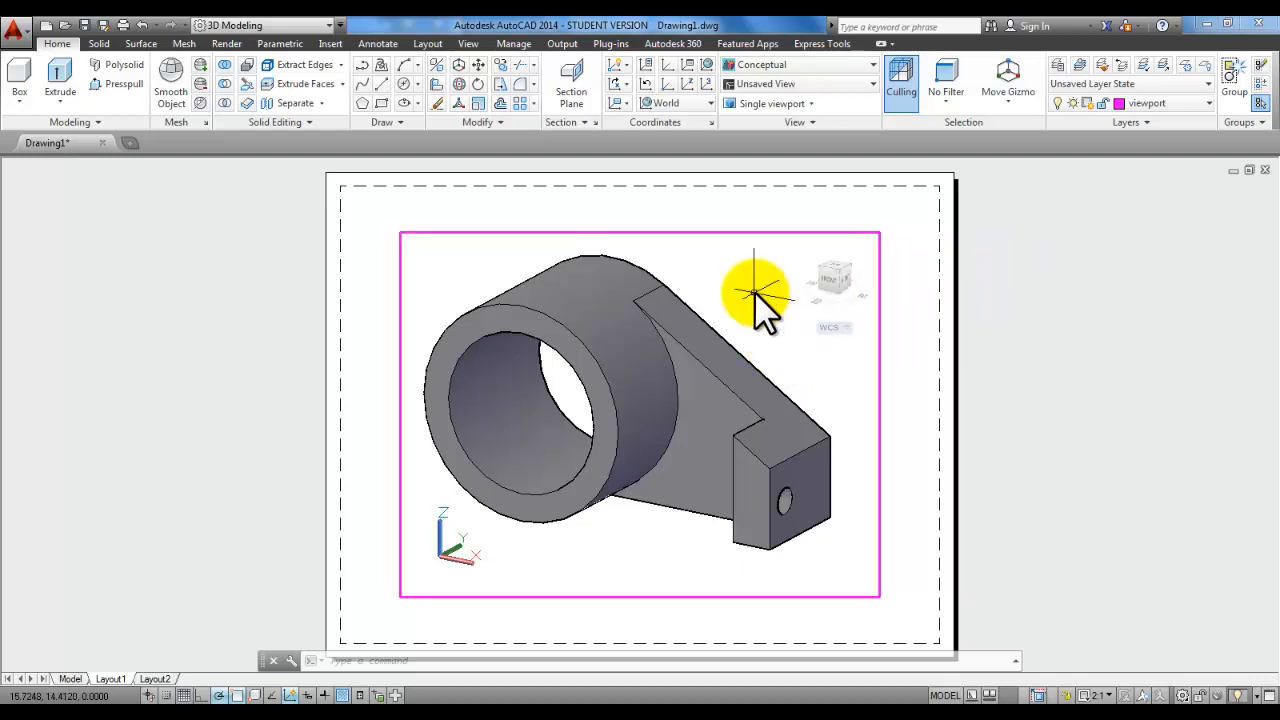
double_click(1036, 304)
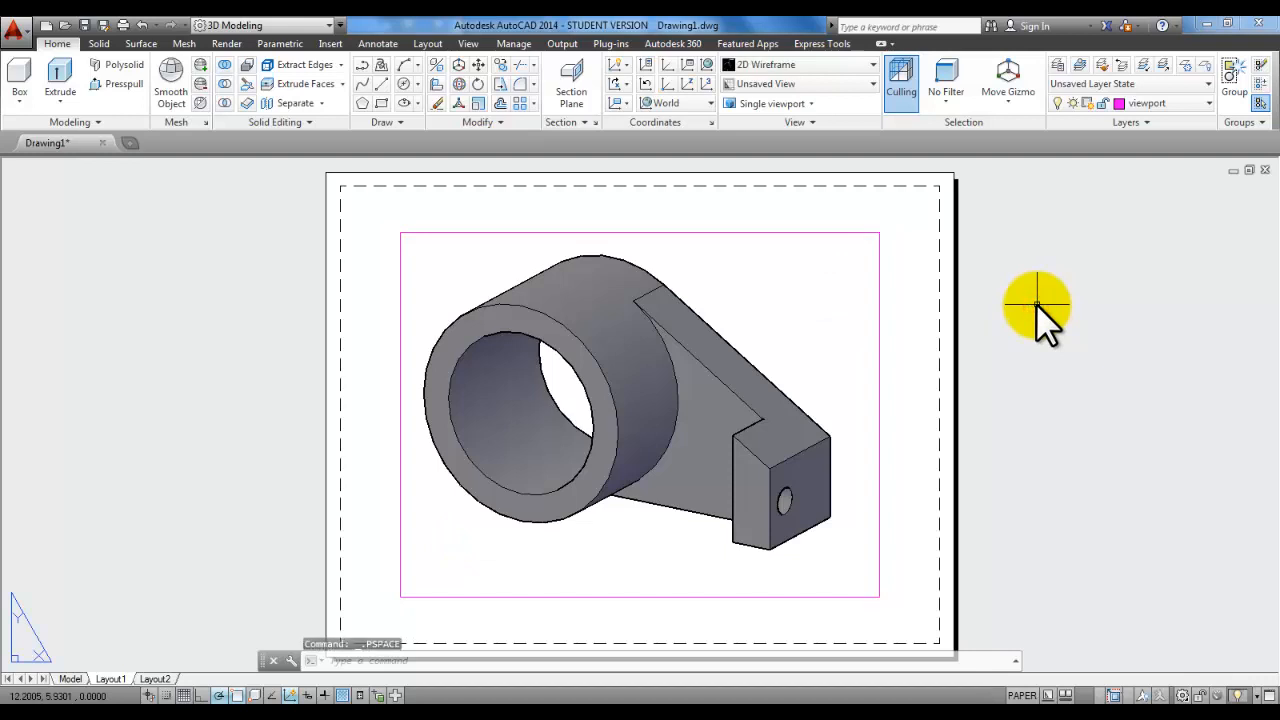
key("ctrl+z")
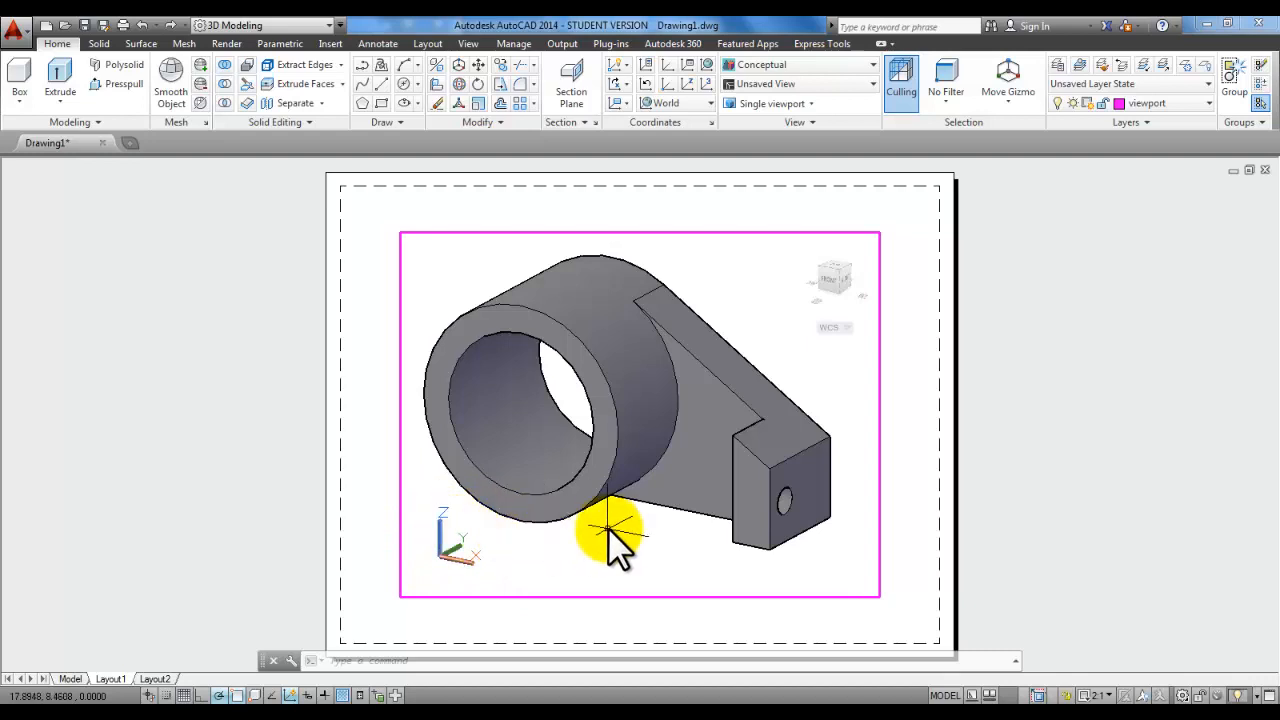
double_click(1032, 303)
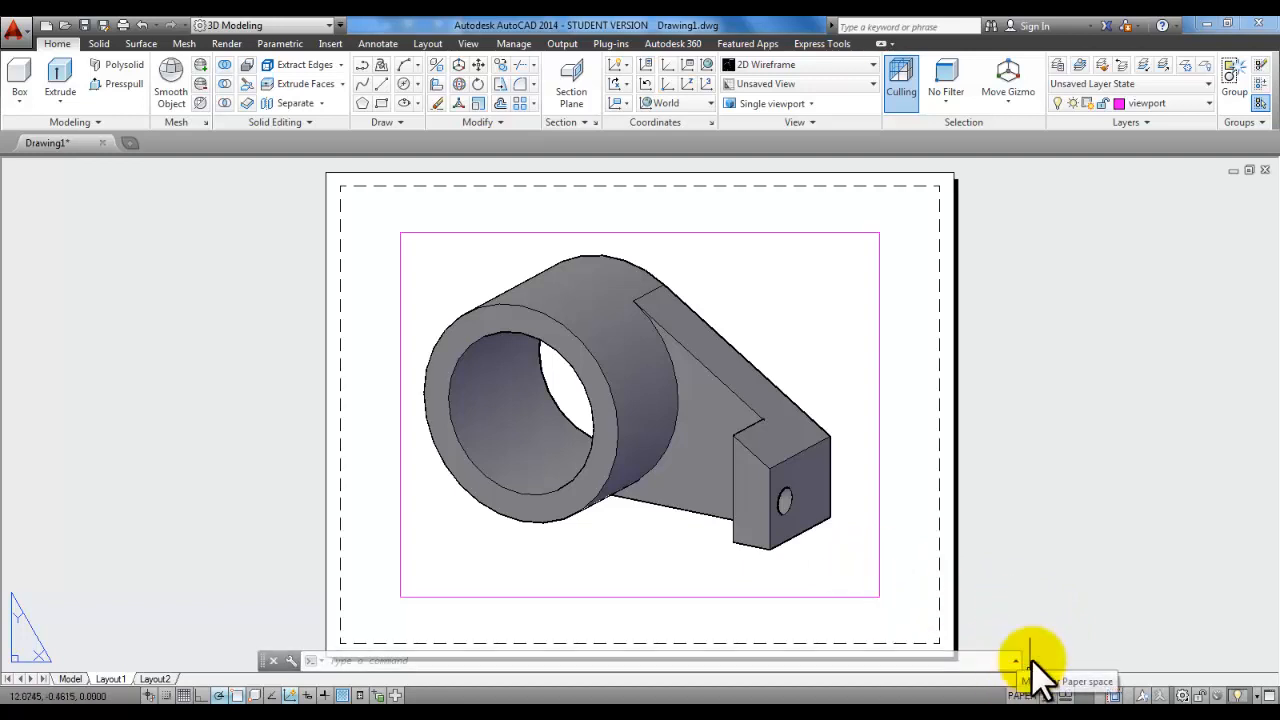
Step: Toggle between model and paper space and reactivate the viewport, checking its 2:1 scale
left_click(1020, 695)
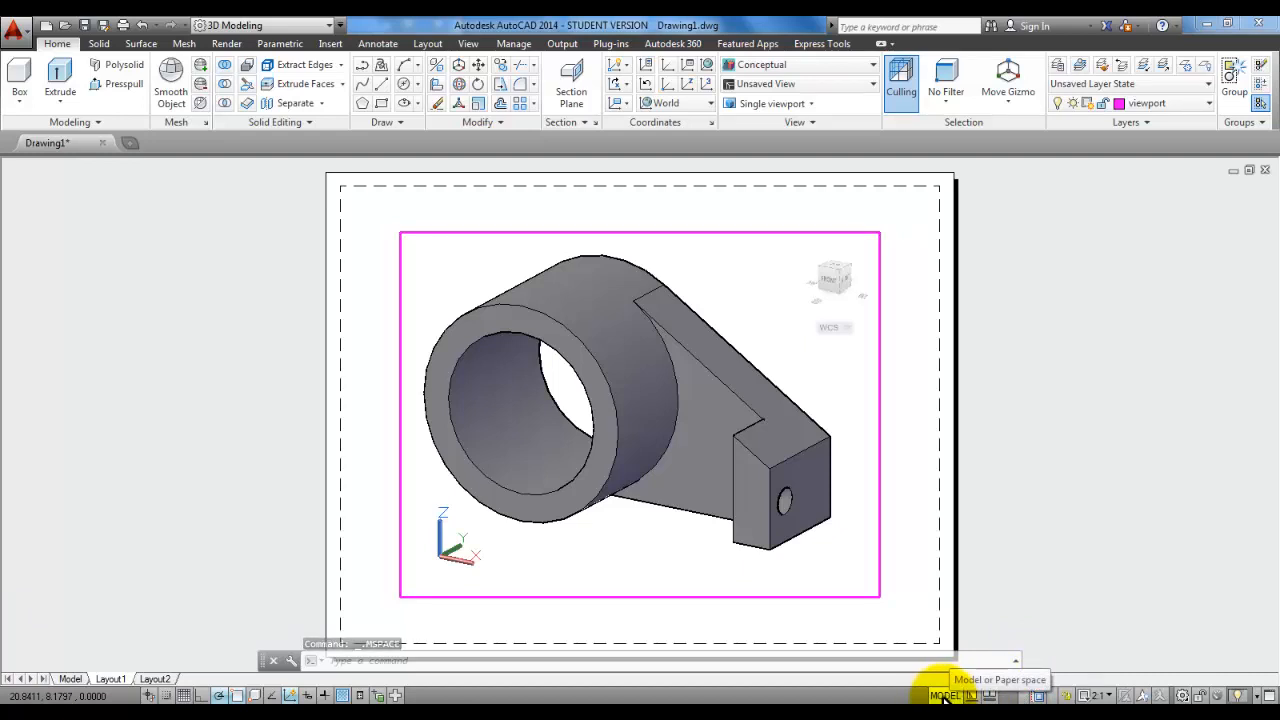
left_click(943, 695)
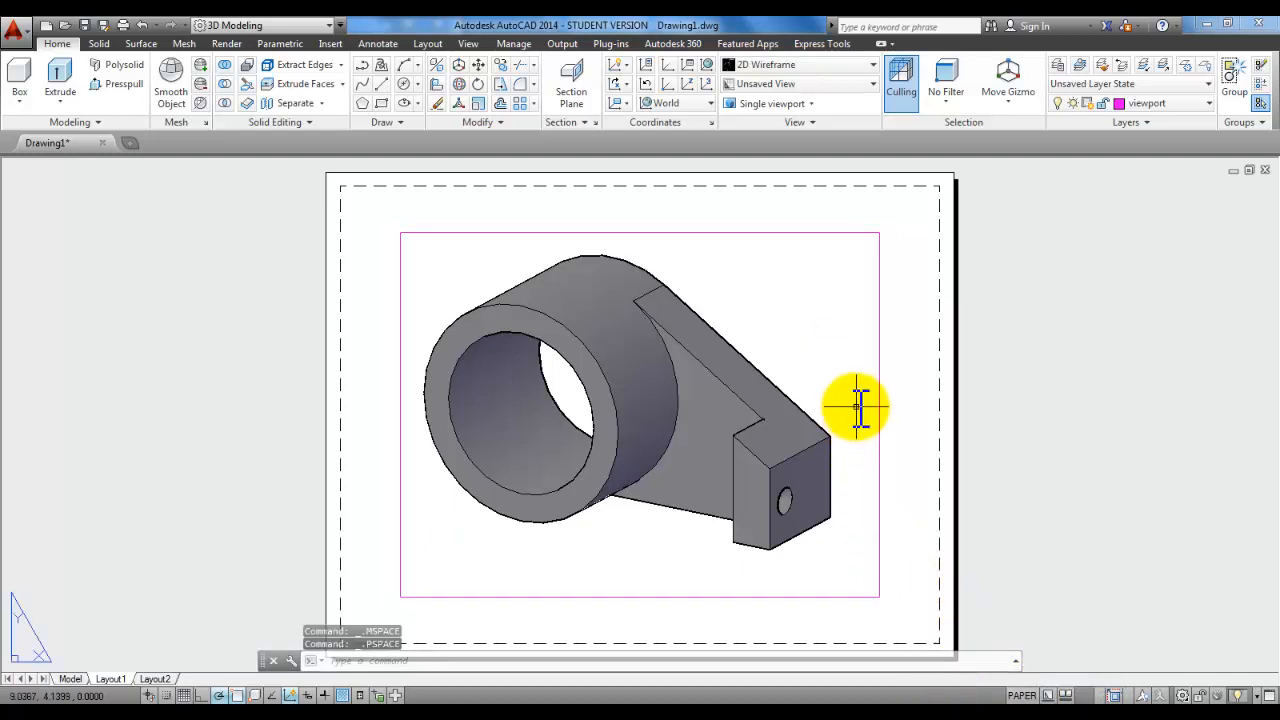
double_click(803, 343)
left_click(1102, 692)
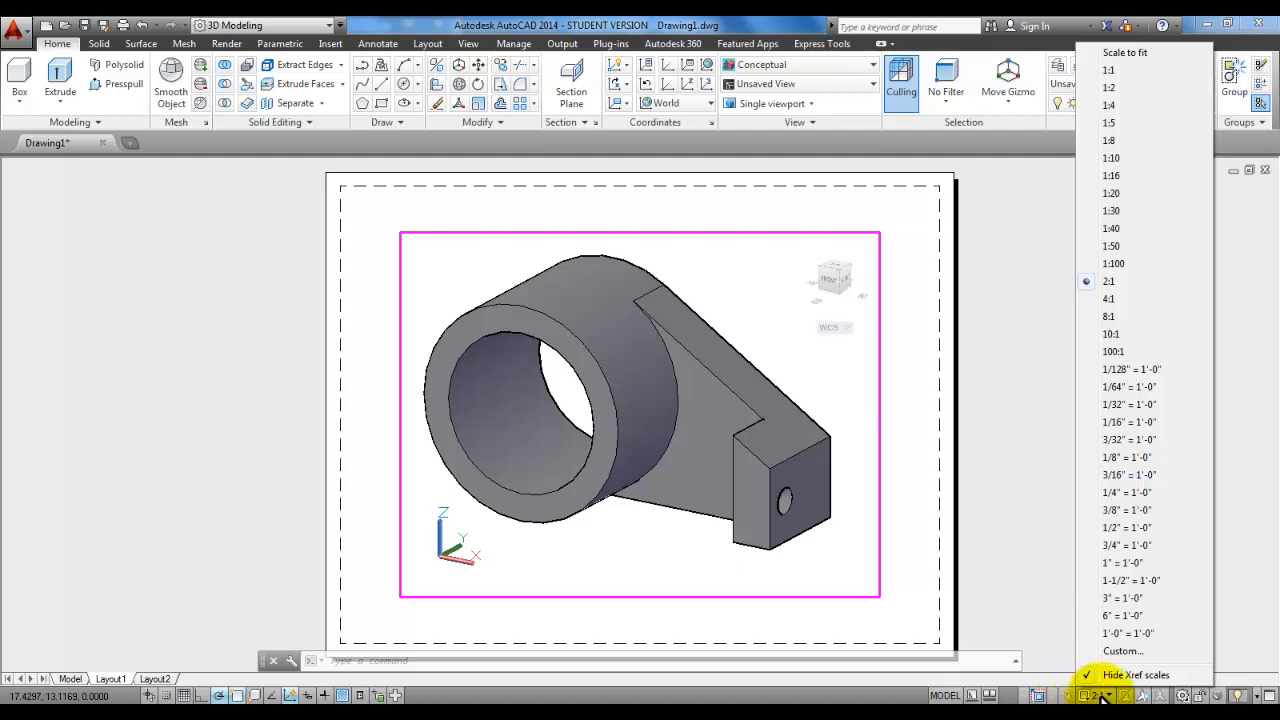
left_click(1070, 697)
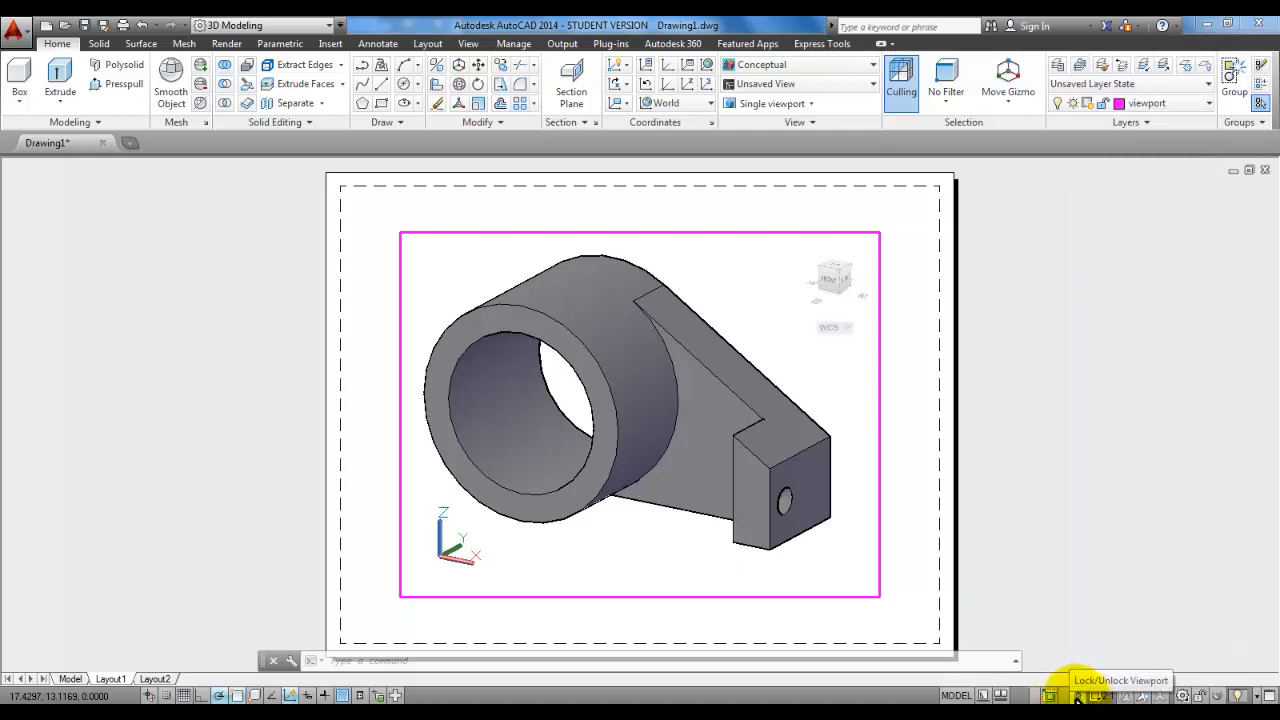
Step: Lock the viewport, then zoom and pan the layout to confirm the 2:1 scale stays fixed
left_click(1079, 697)
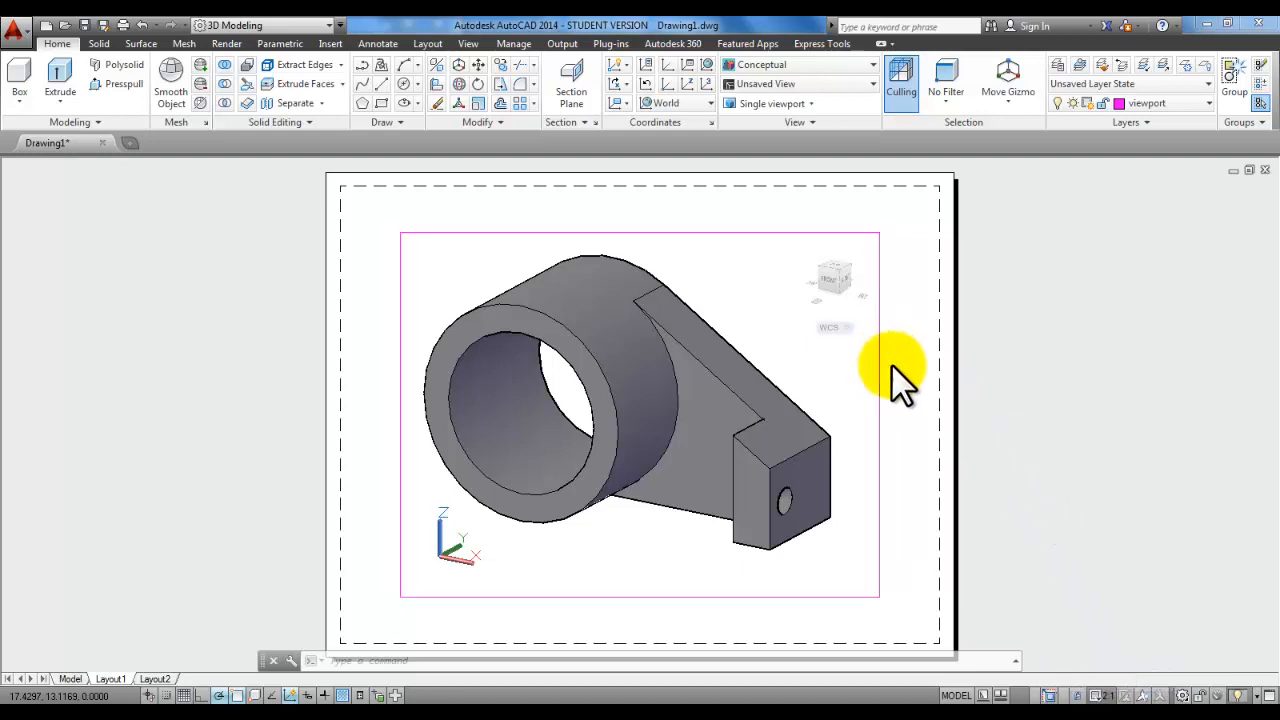
double_click(1040, 369)
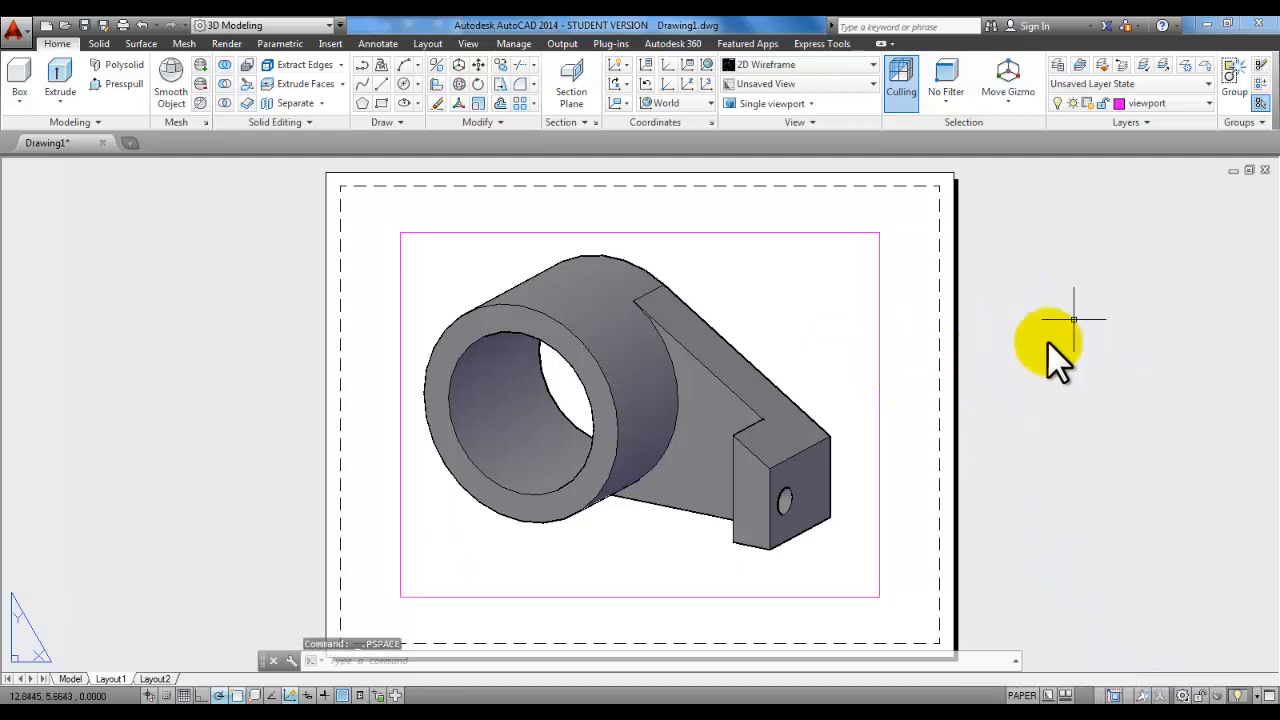
double_click(817, 327)
scroll(817, 327, "down", 3)
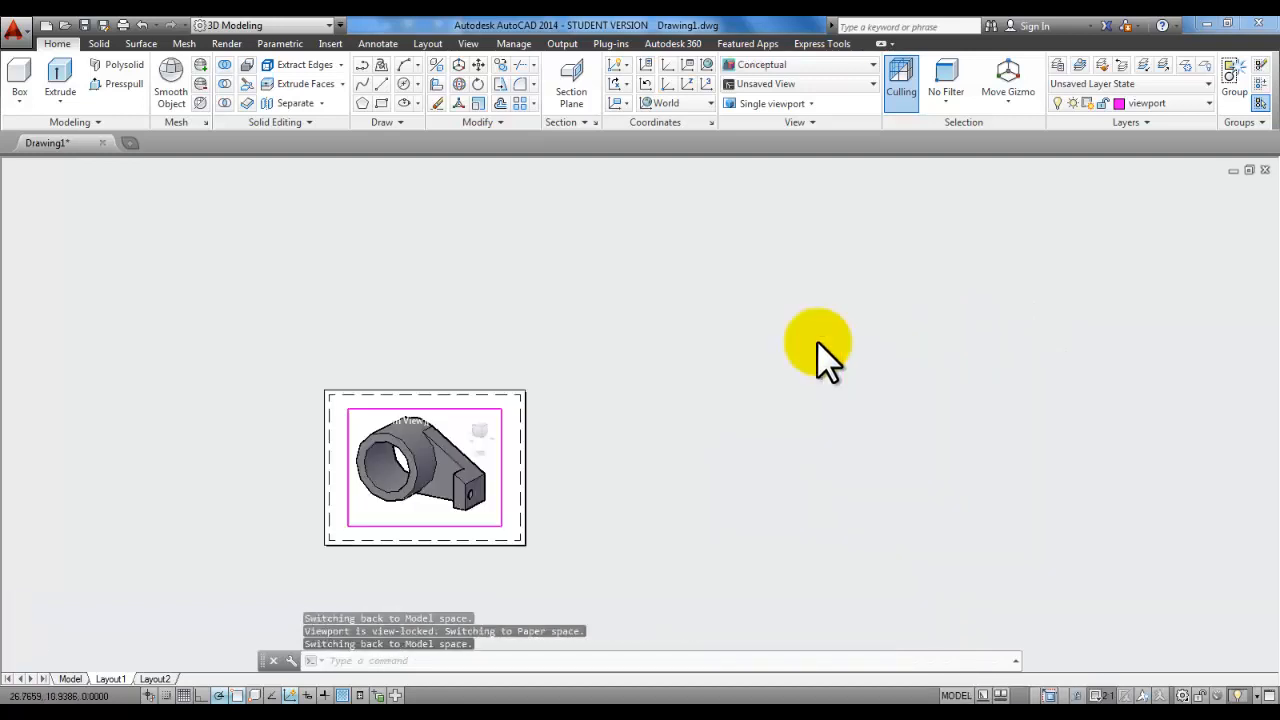
middle_click_drag(662, 458, 948, 380)
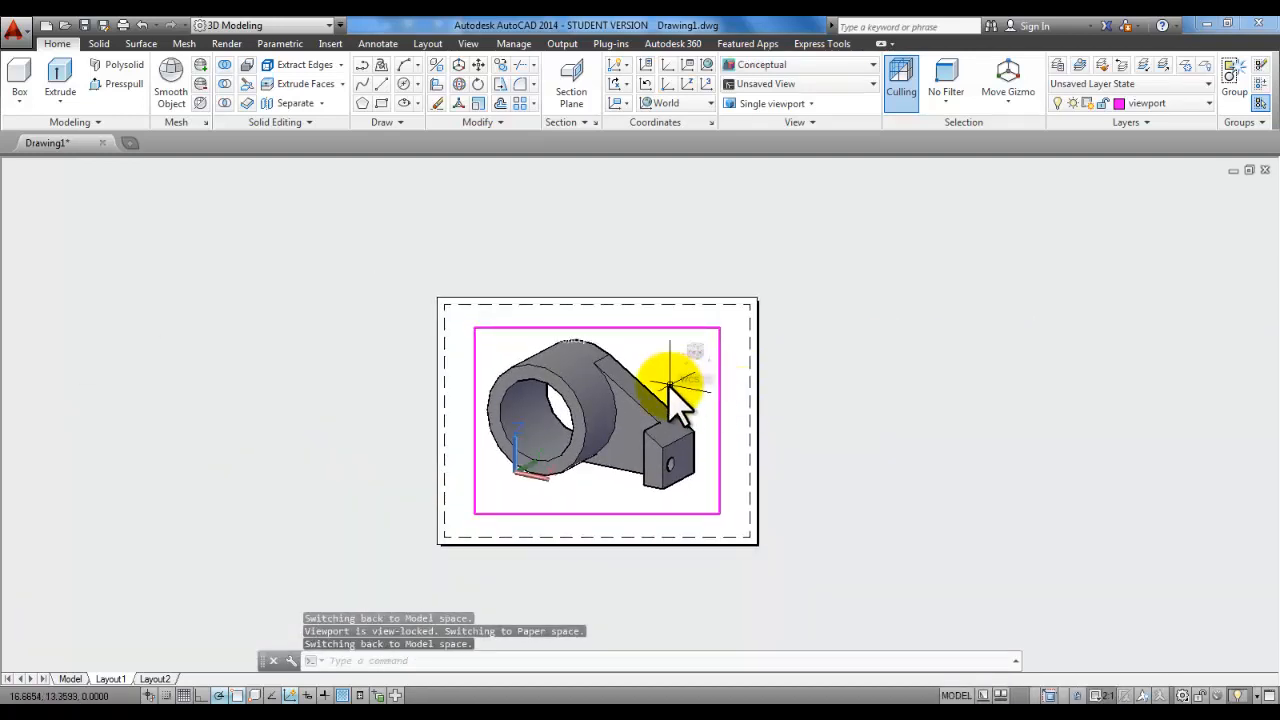
scroll(670, 380, "up", 4)
scroll(668, 385, "down", 5)
scroll(669, 388, "up", 4)
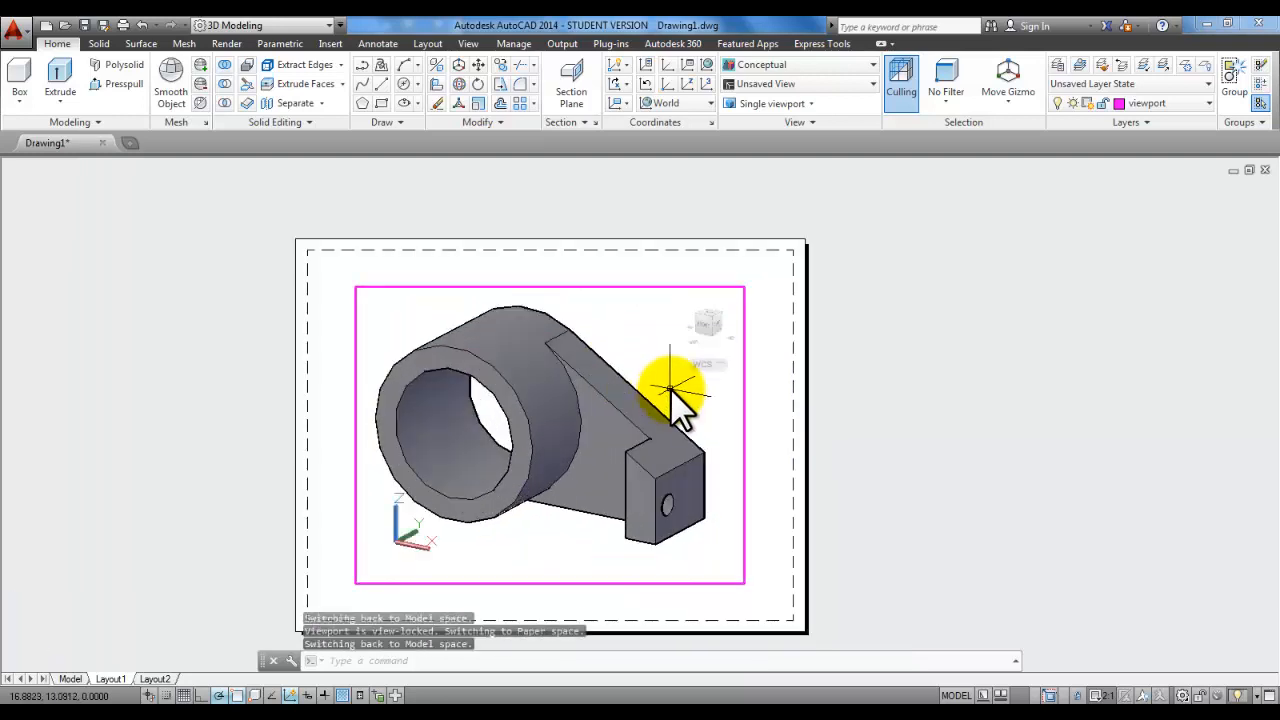
scroll(670, 388, "up", 2)
scroll(677, 395, "down", 2)
middle_click_drag(684, 388, 775, 372)
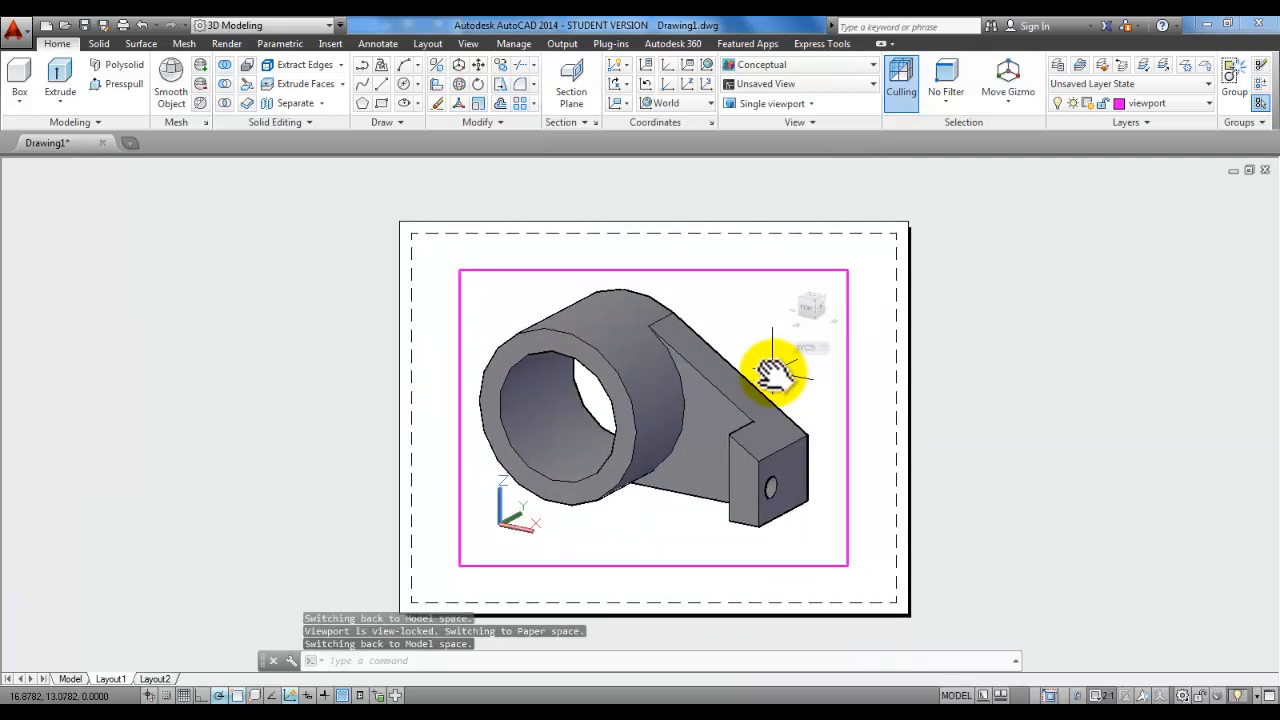
scroll(775, 372, "up", 1)
scroll(775, 372, "down", 1)
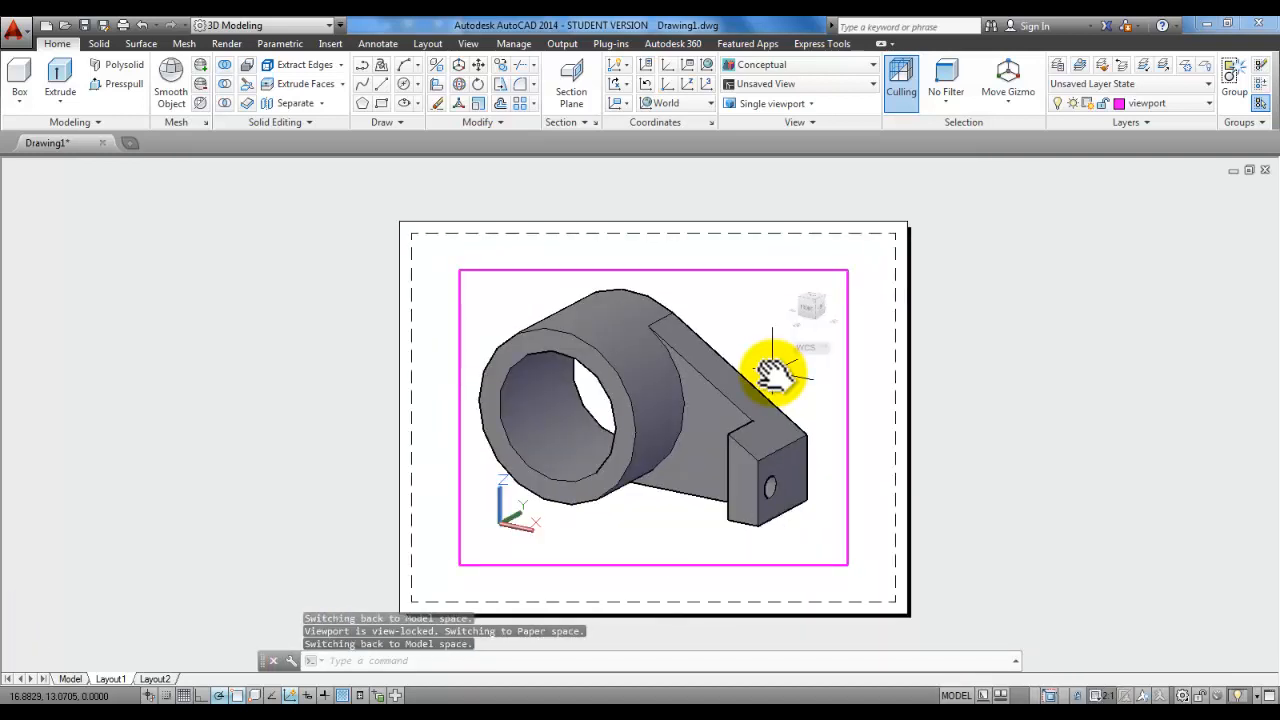
Step: Return to paper space and make text the current layer
double_click(976, 384)
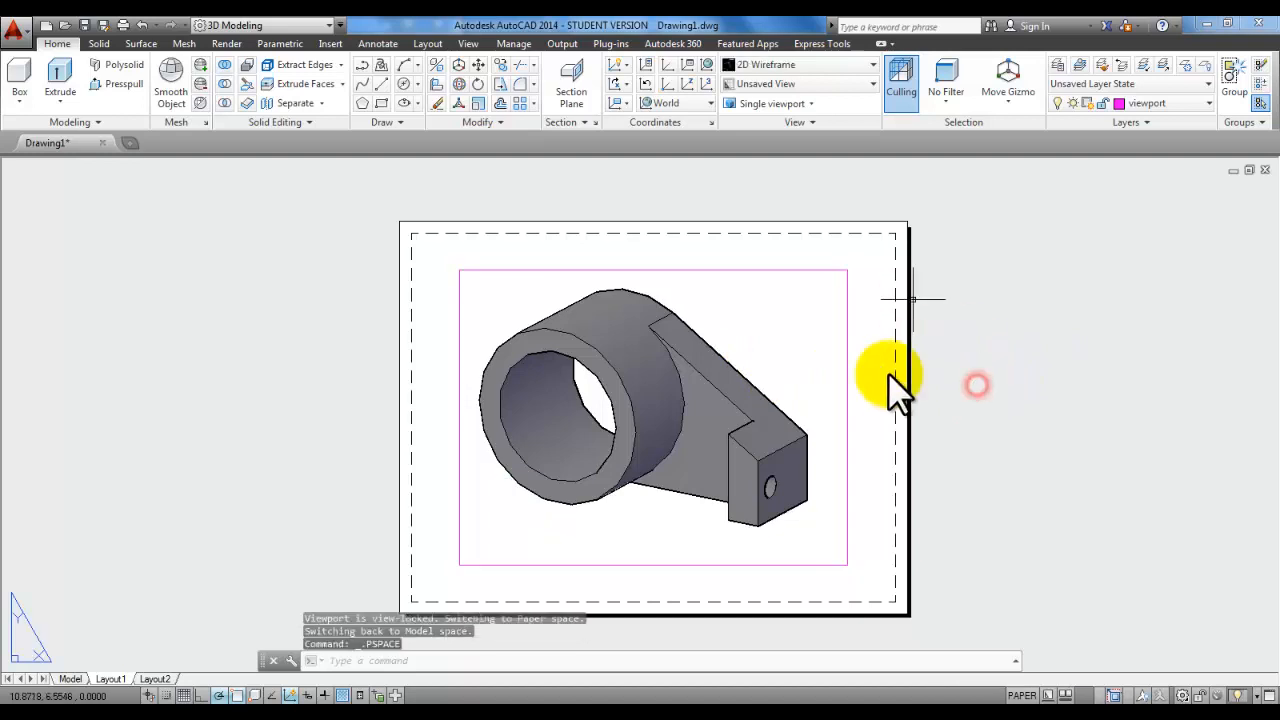
left_click(1205, 102)
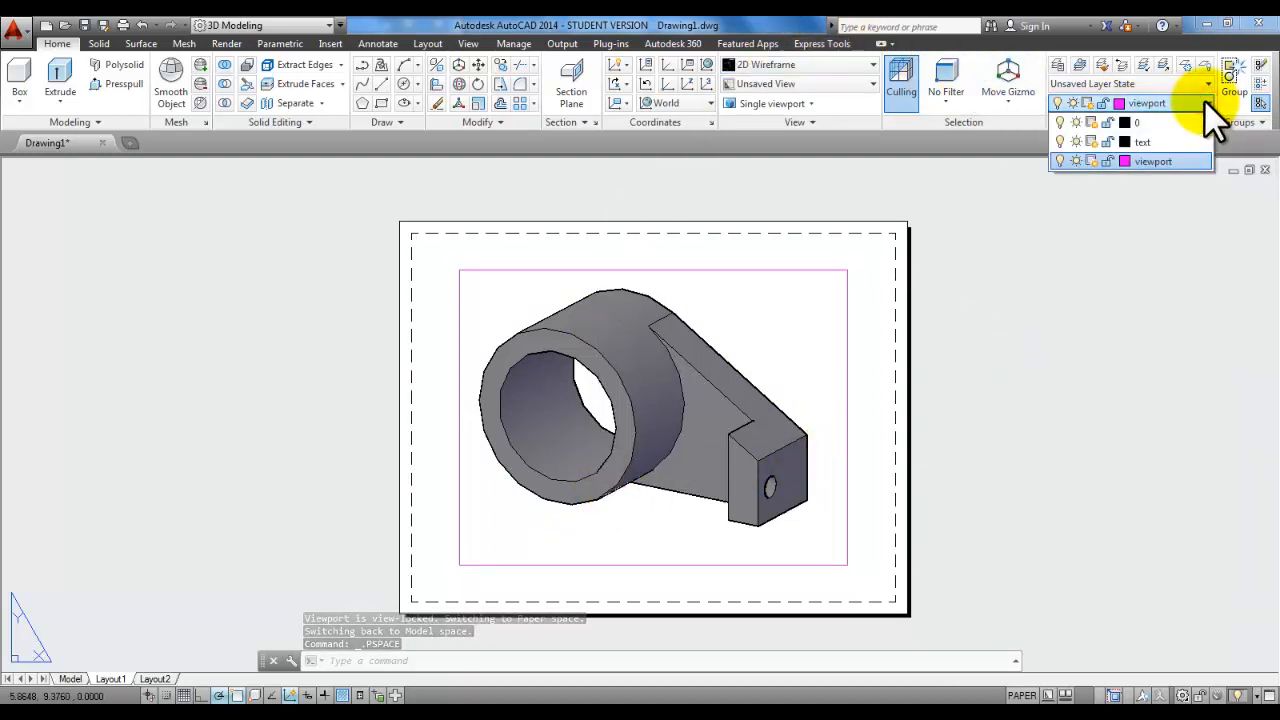
left_click(1149, 141)
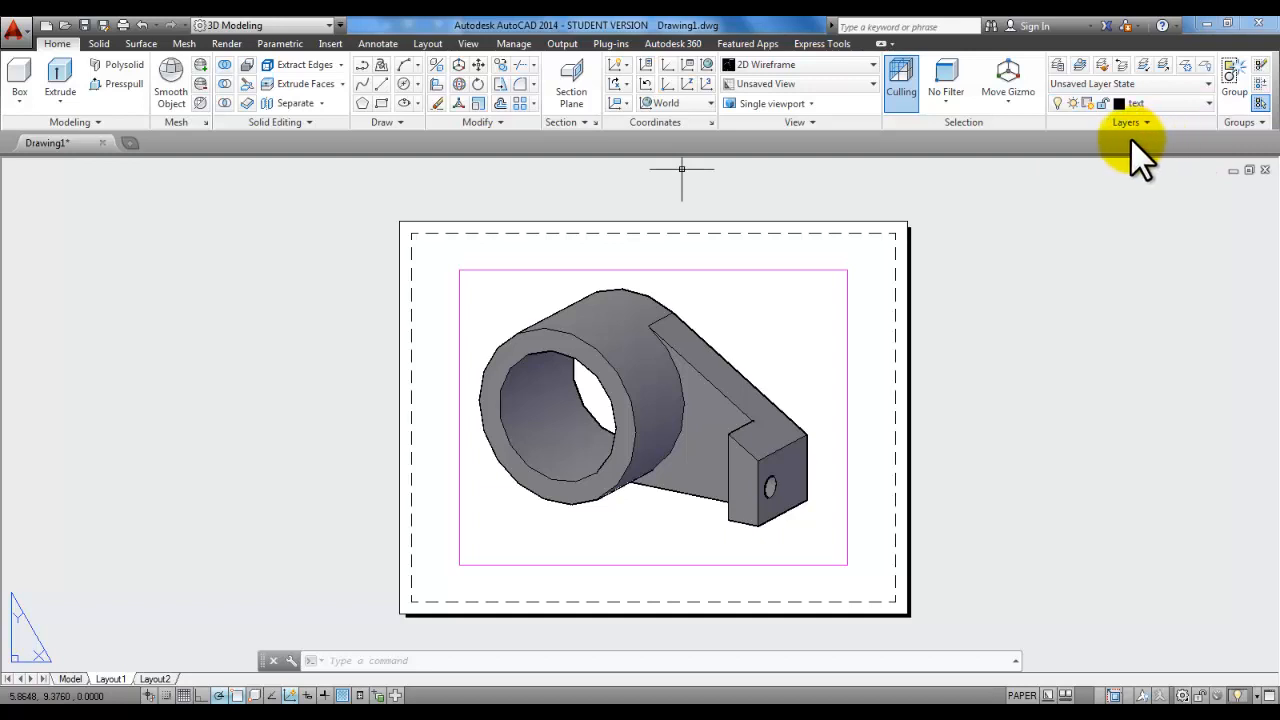
left_click(384, 44)
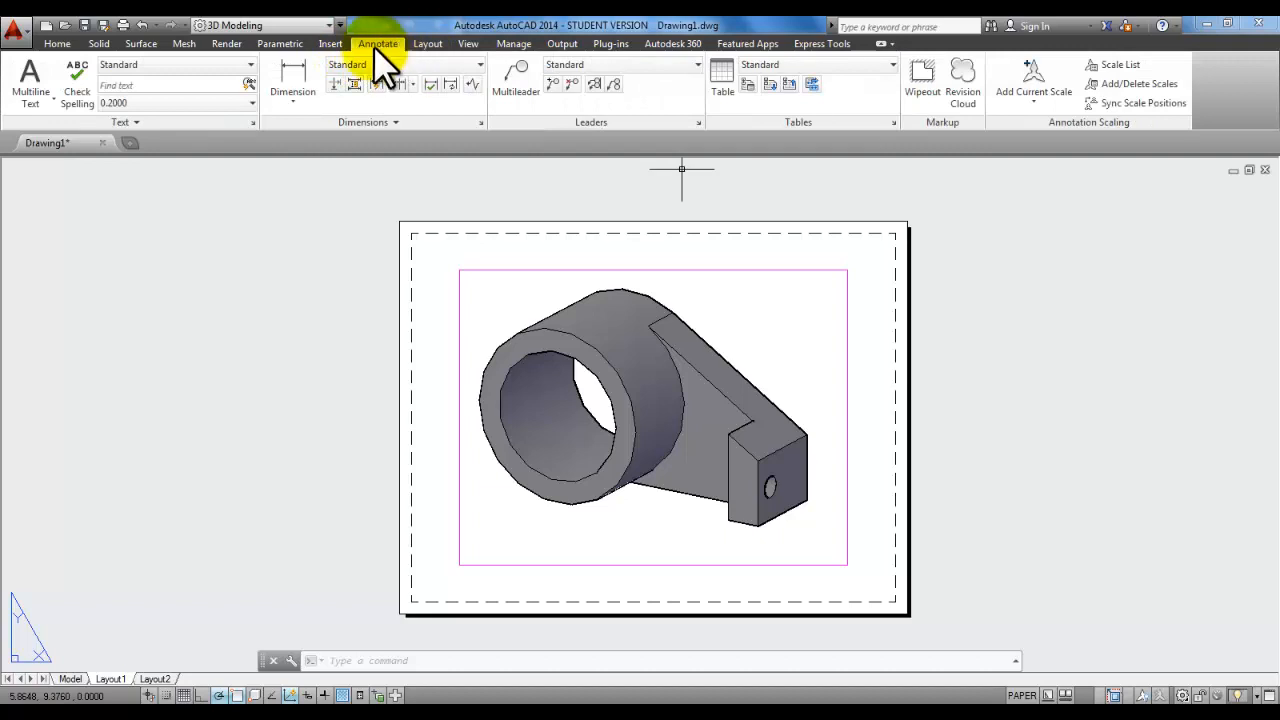
Step: Add a multiline text label below the bracket reading ASSIGNMENT with the student's name beneath
left_click(27, 103)
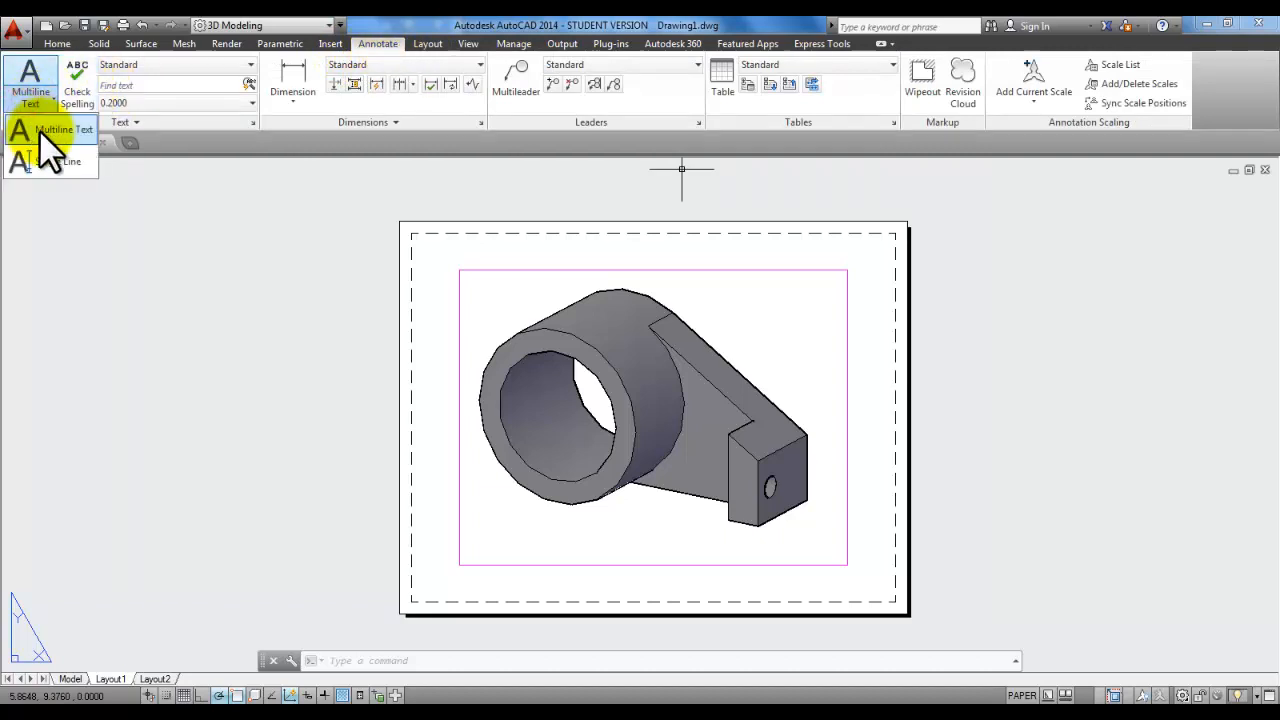
left_click(49, 131)
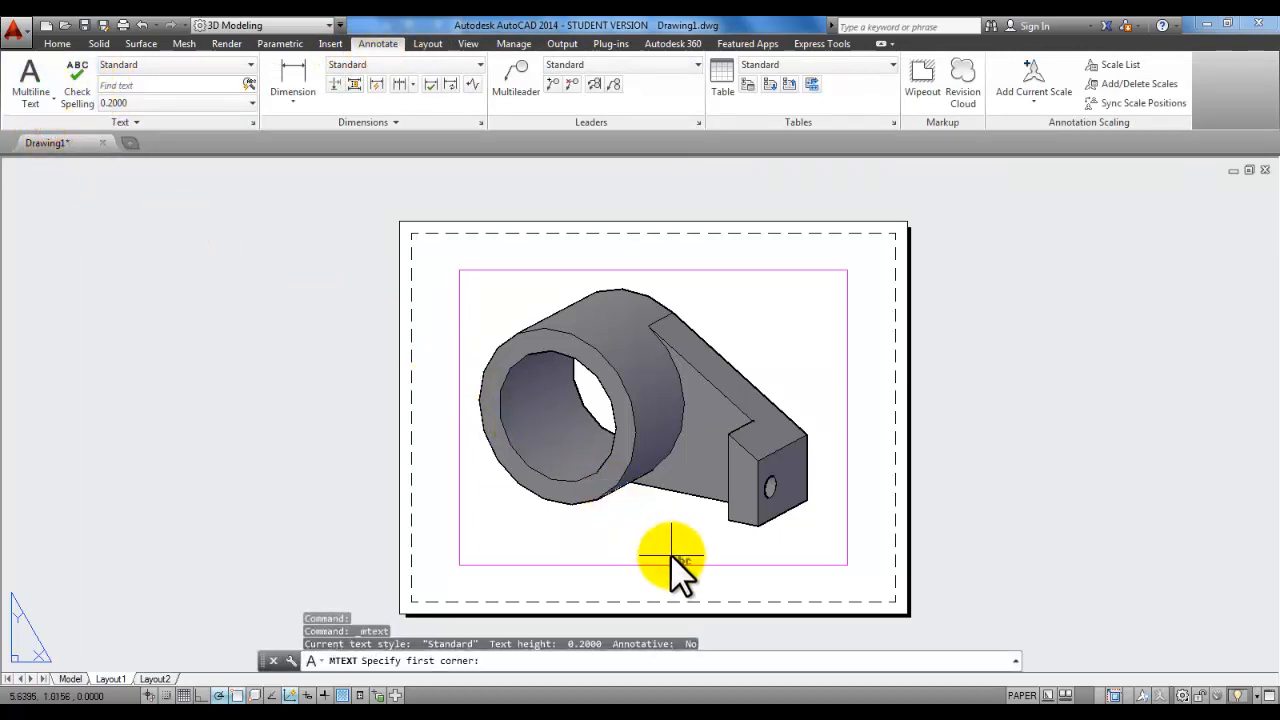
left_click(575, 544)
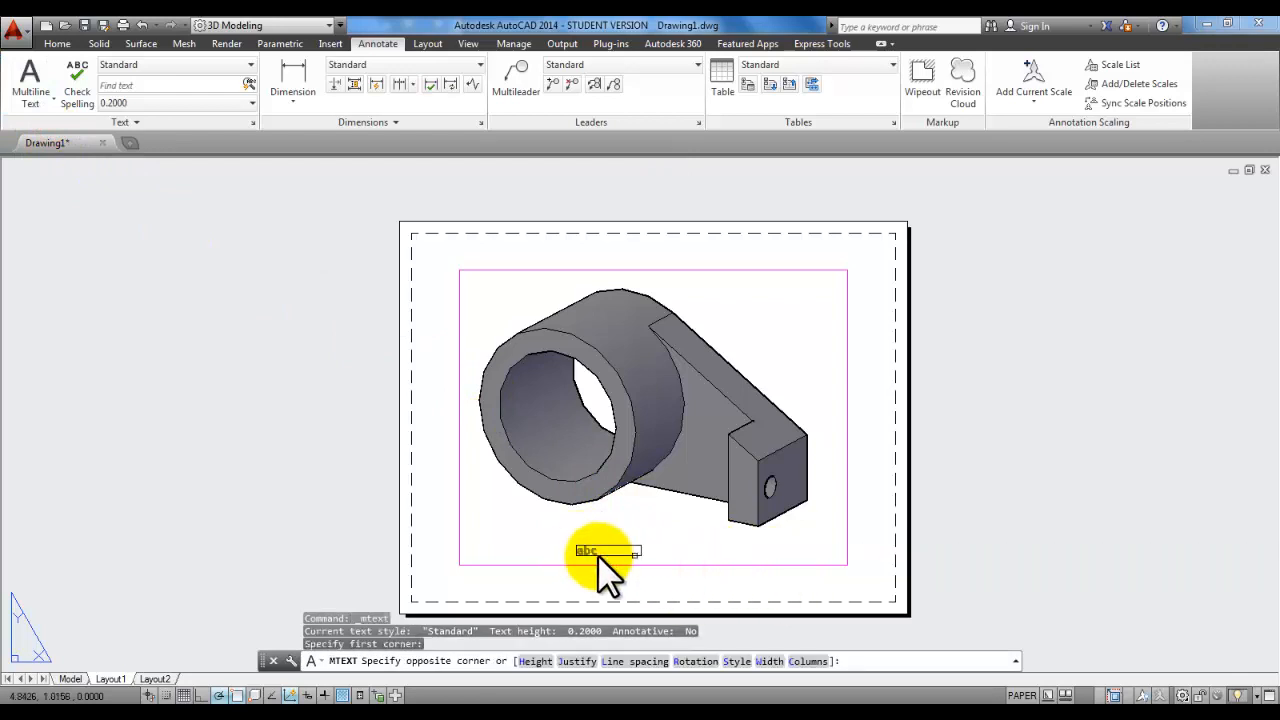
left_click(784, 587)
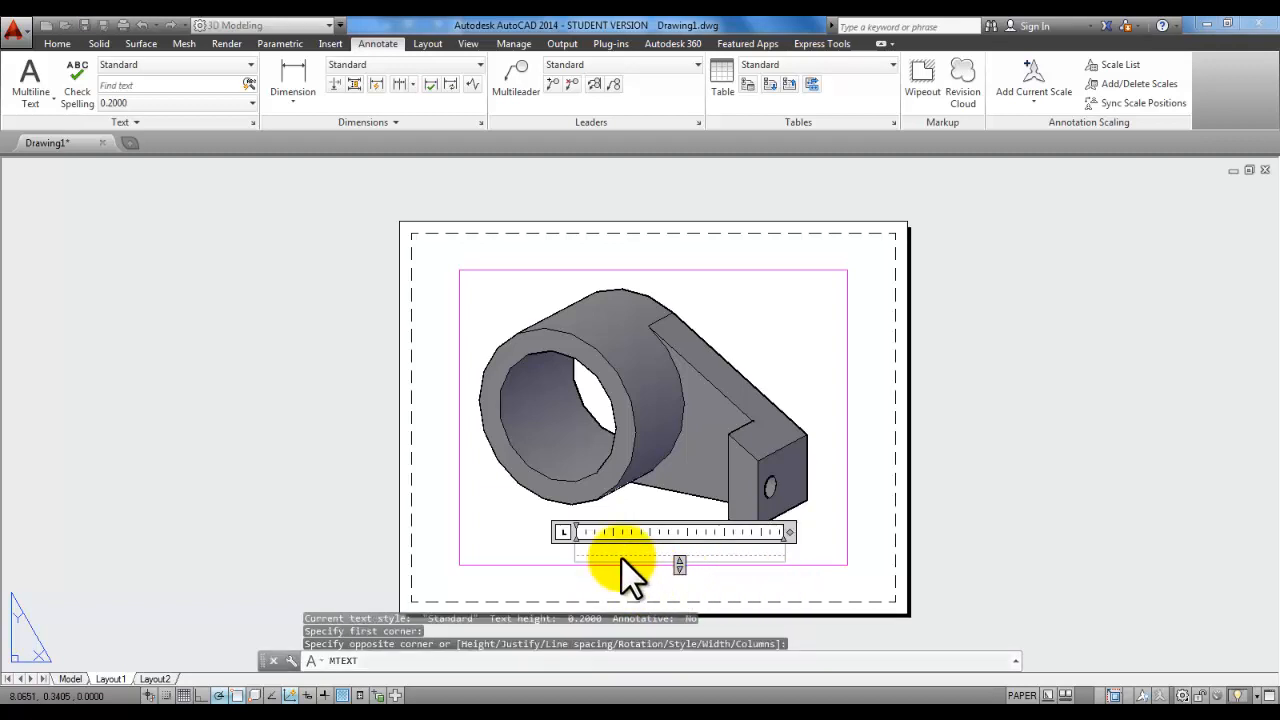
type("ASSI")
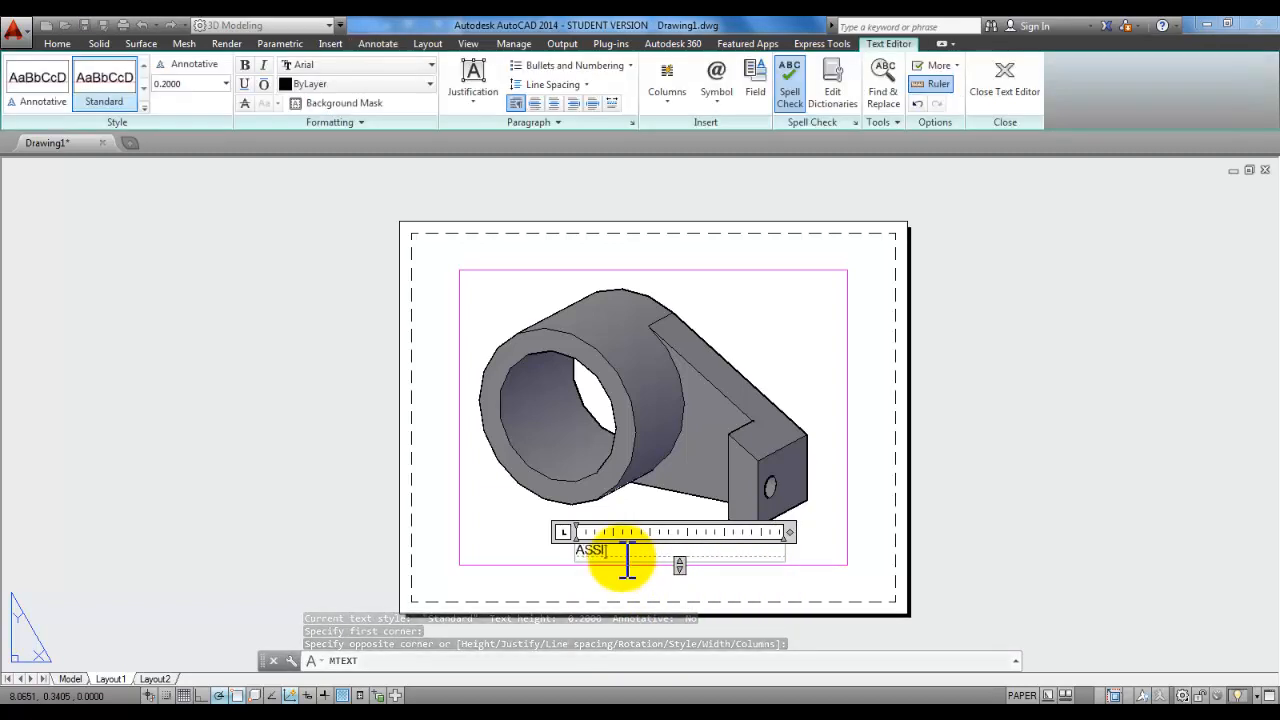
type("GNMENT")
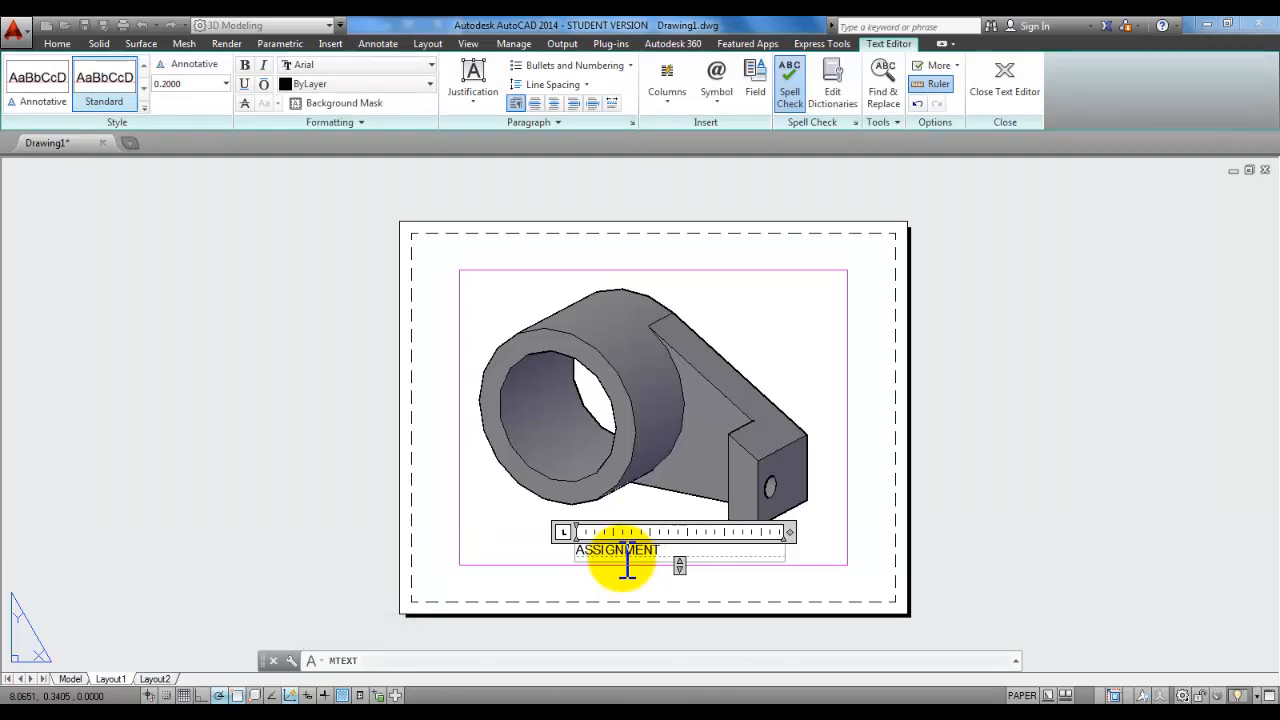
key("Return")
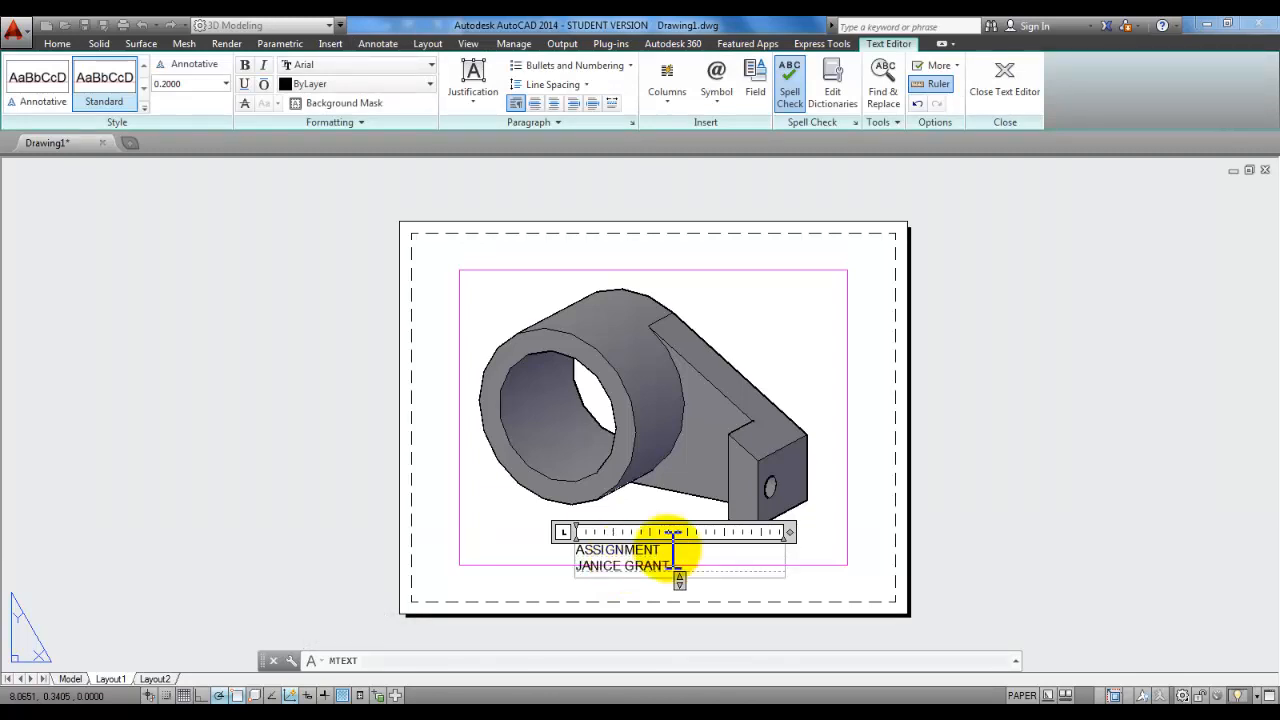
Step: Underline ASSIGNMENT, finish the label, and save the drawing
left_click_drag(673, 548, 580, 550)
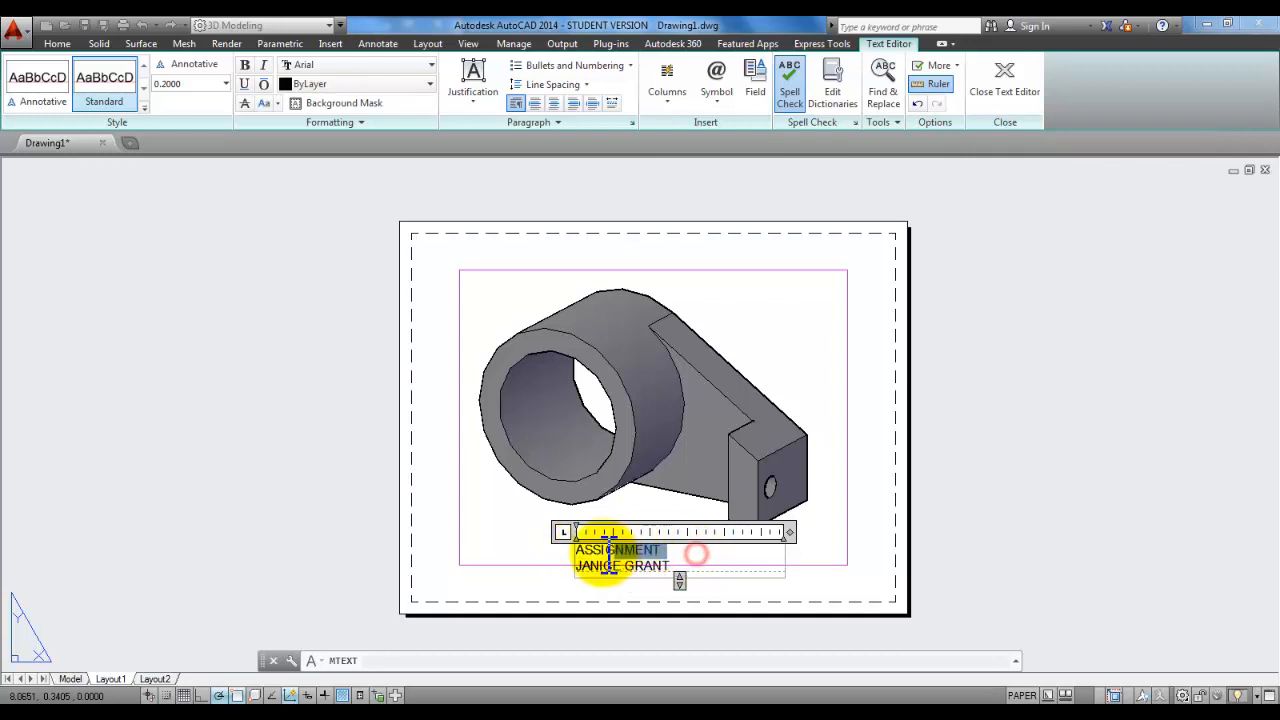
left_click(245, 84)
left_click(679, 551)
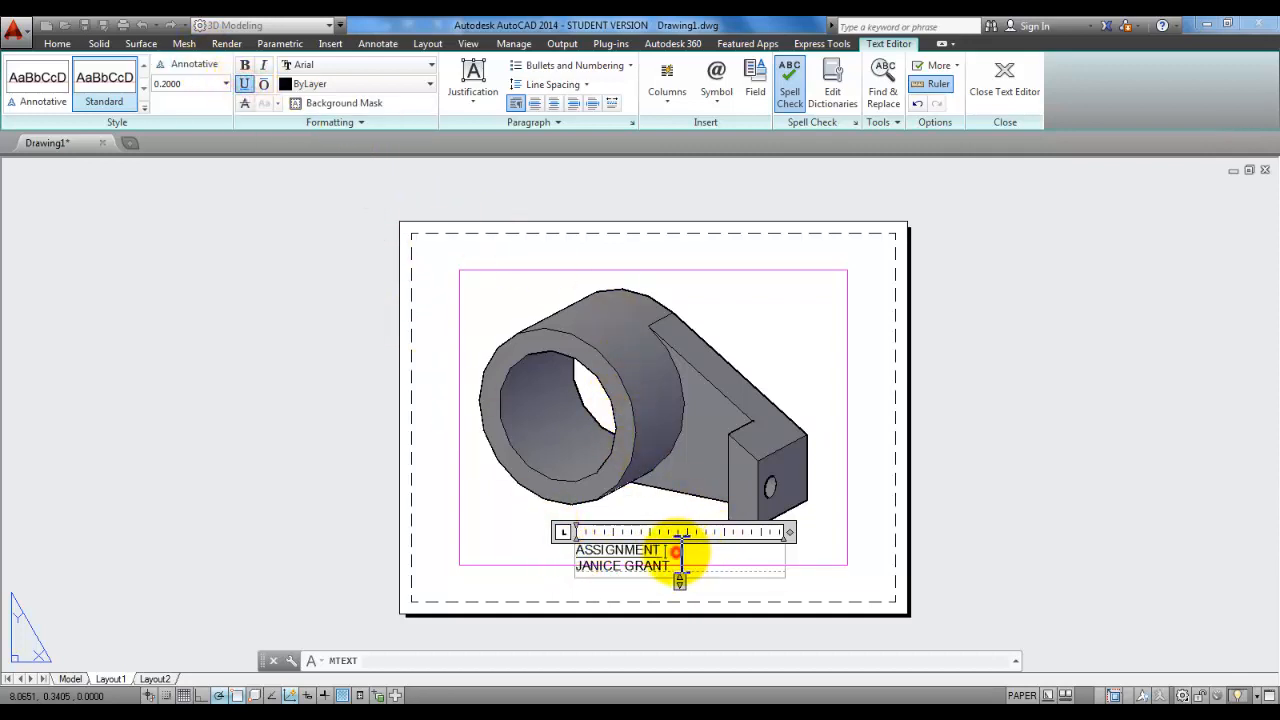
left_click(871, 400)
key("ctrl+s")
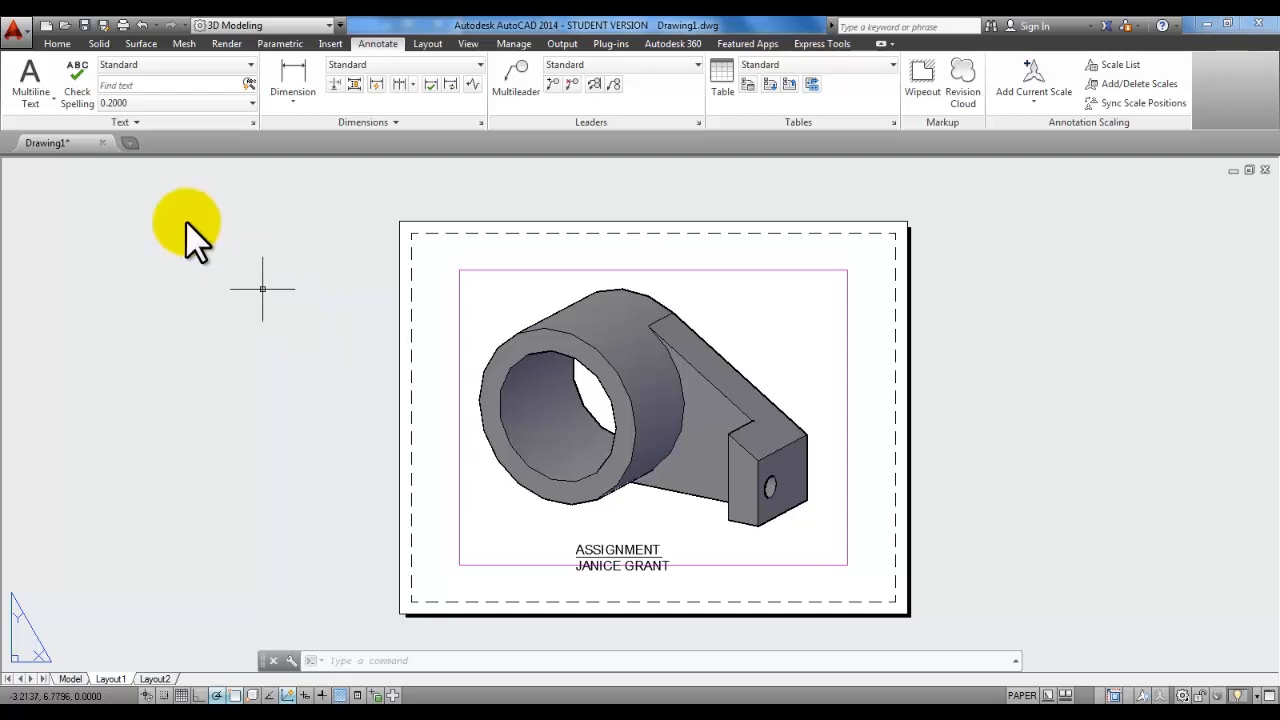
Step: Set Layout1's plotter to Lexmark 2600 Series with monochrome.ctb, and apply it to the layout
left_click(122, 24)
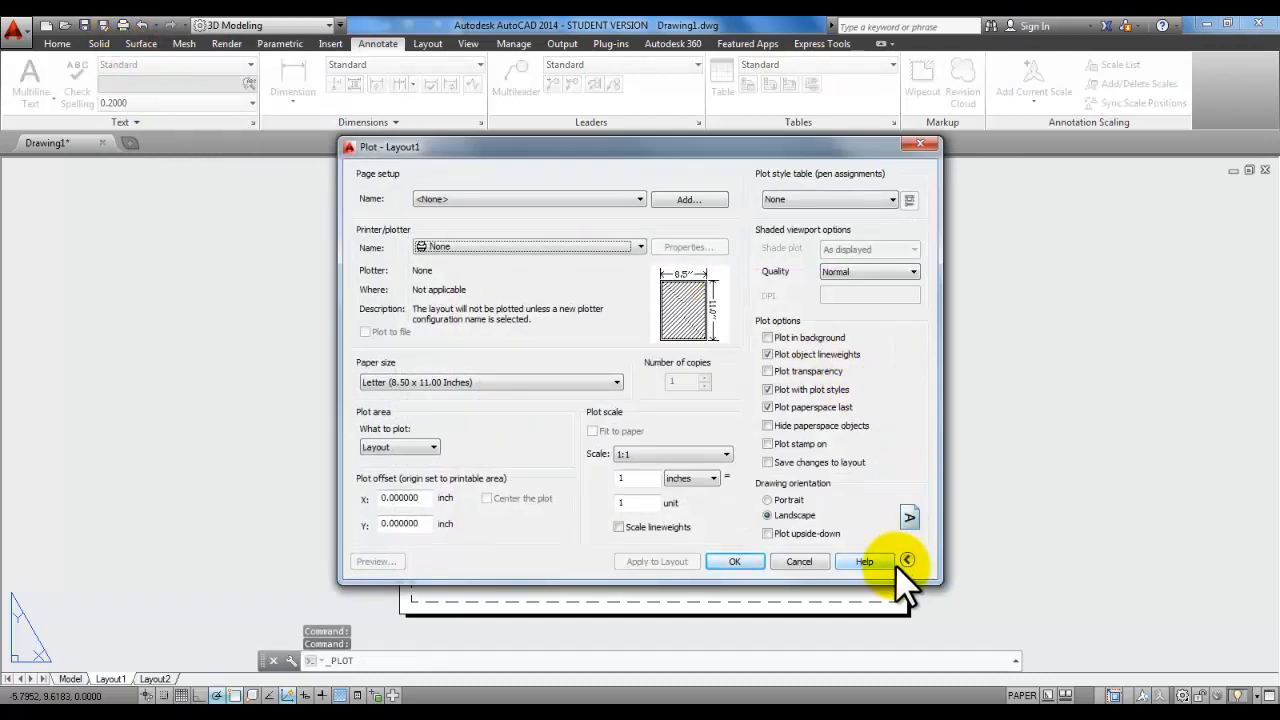
left_click(905, 561)
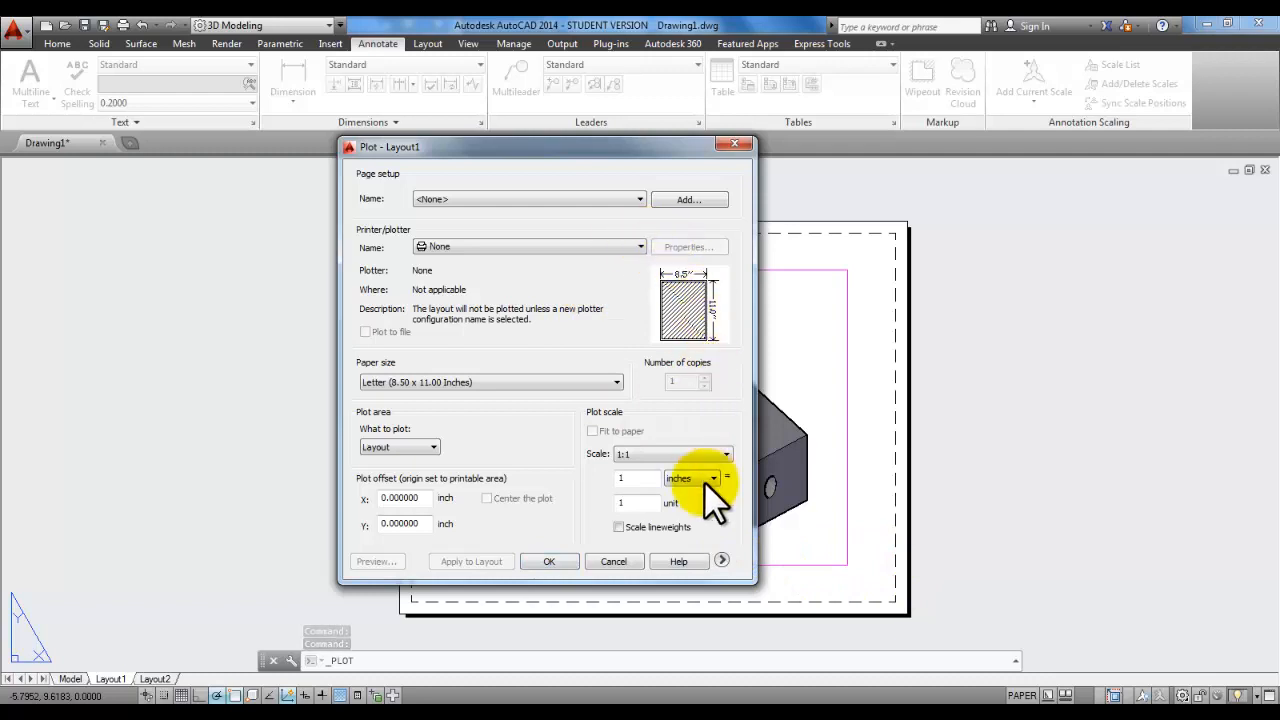
left_click(722, 560)
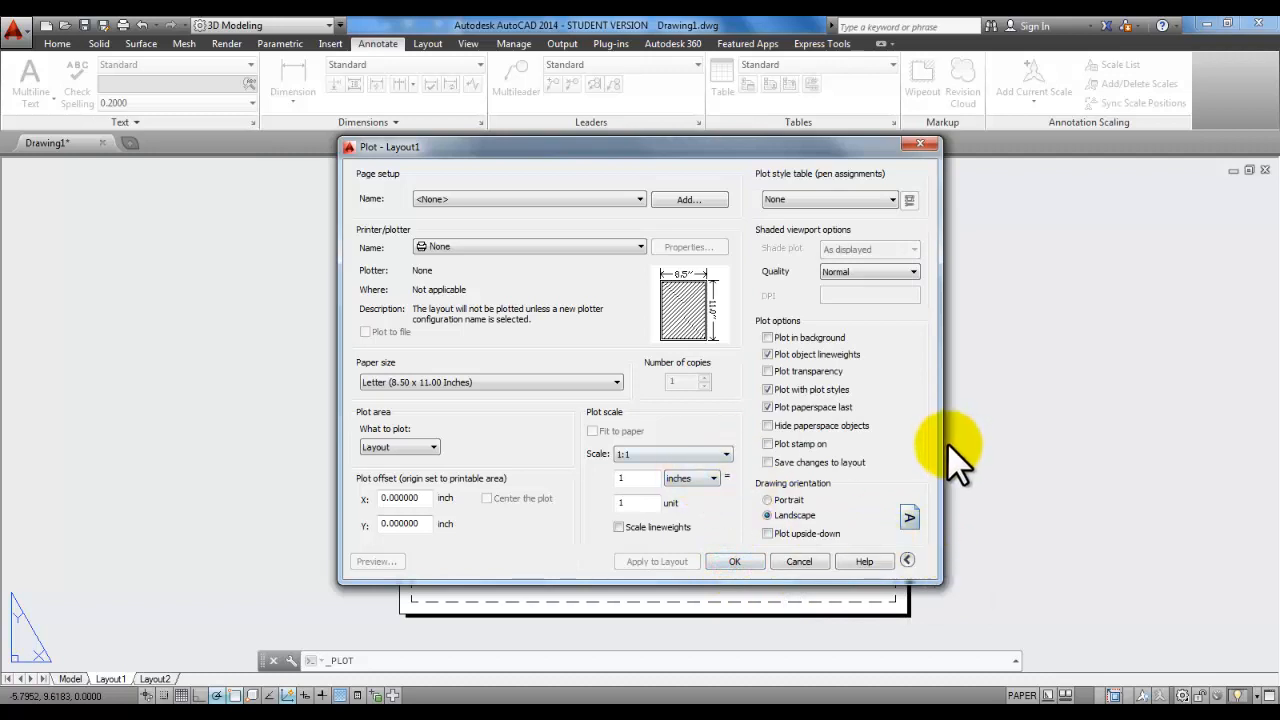
left_click(573, 243)
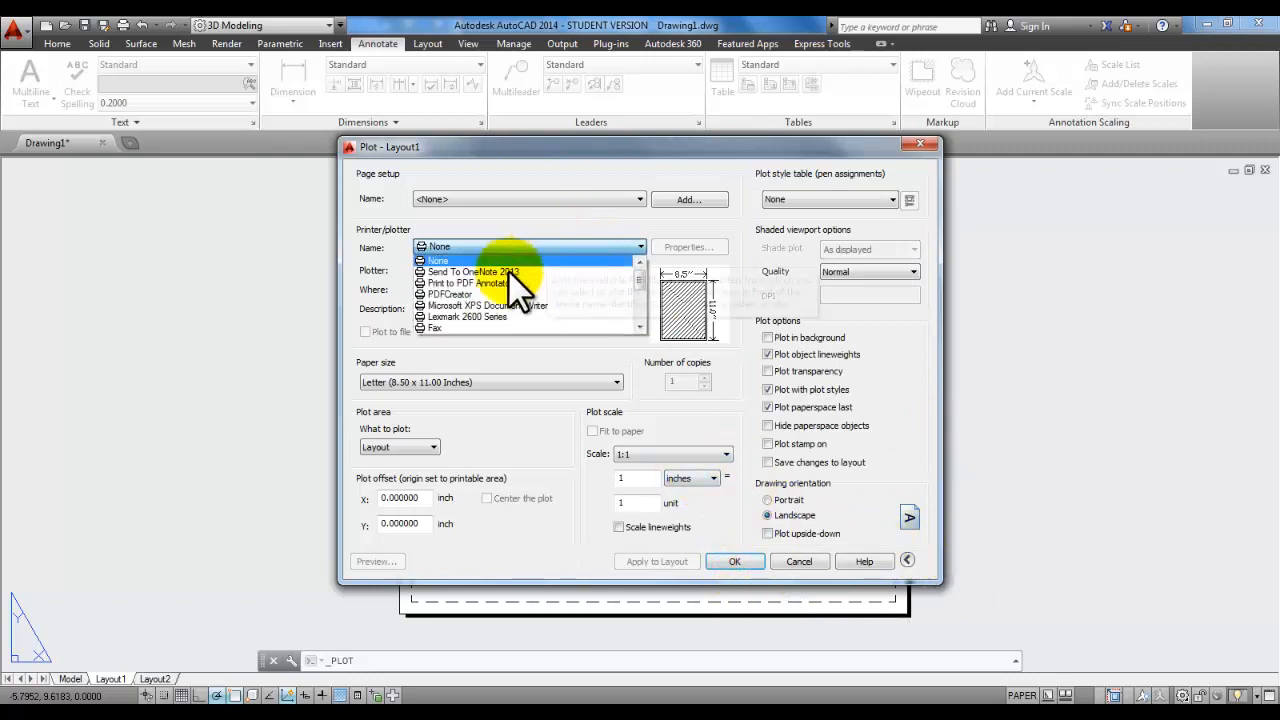
left_click(514, 315)
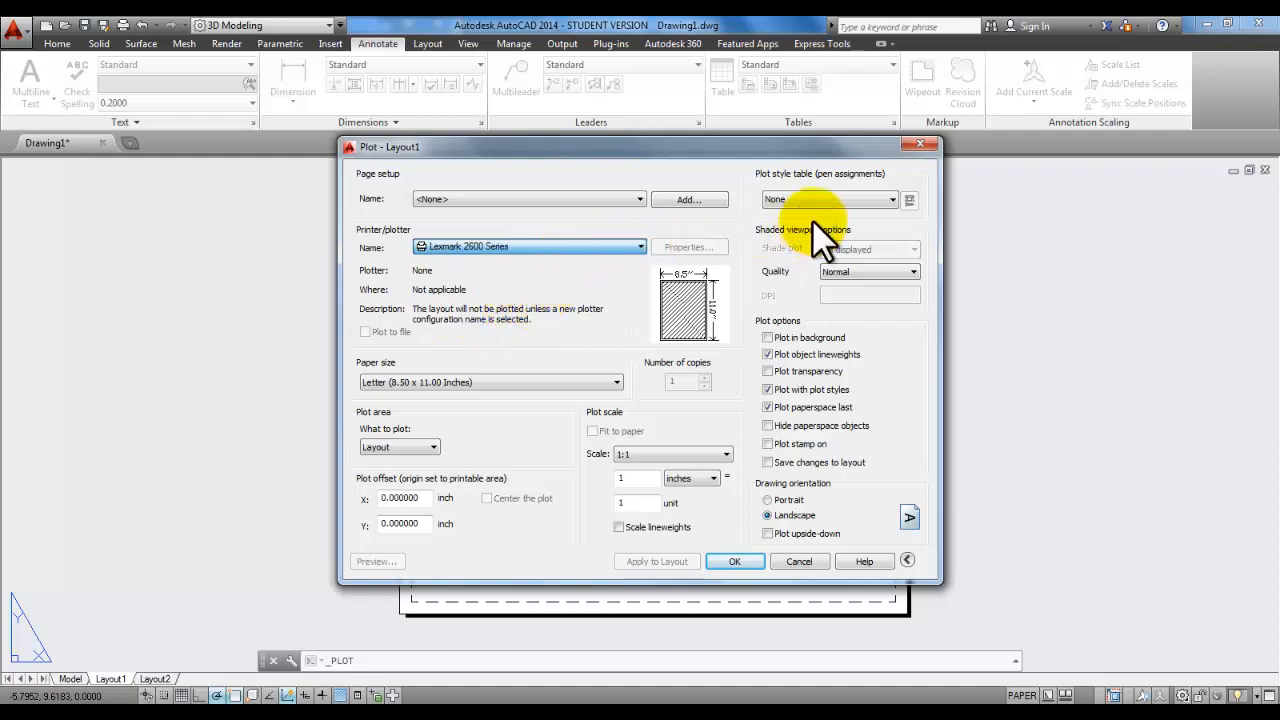
left_click(889, 198)
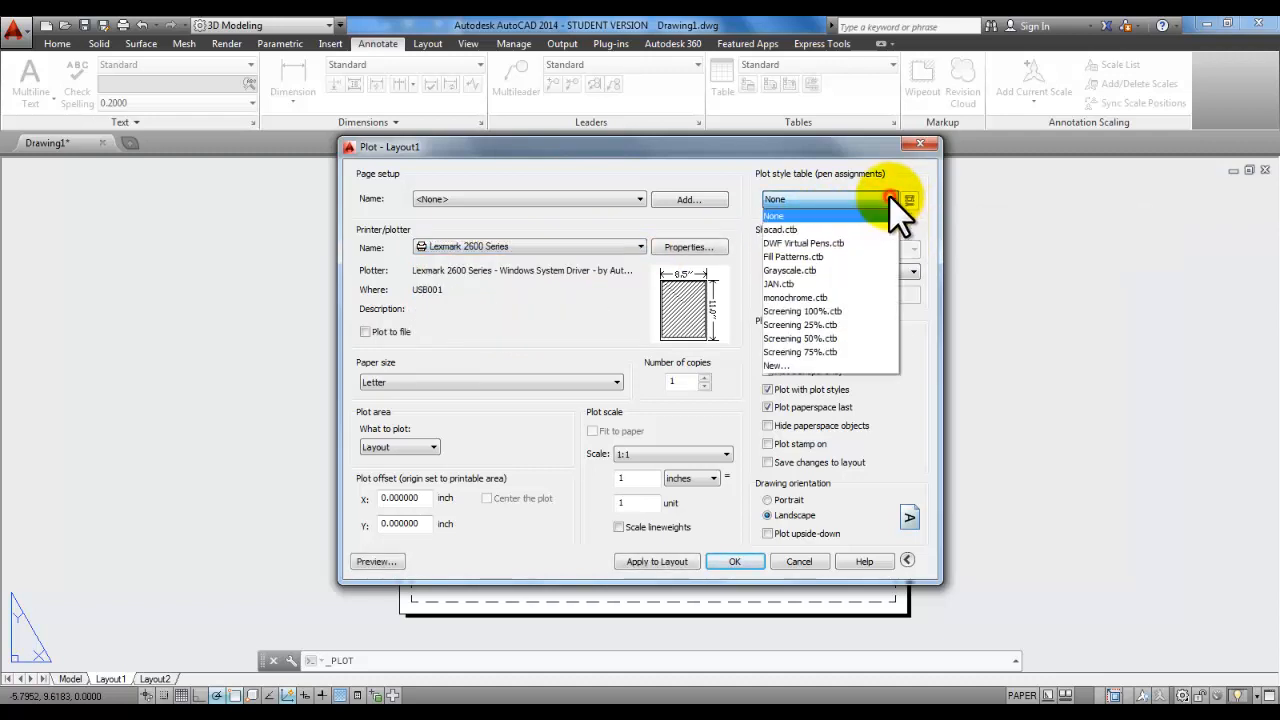
left_click(833, 297)
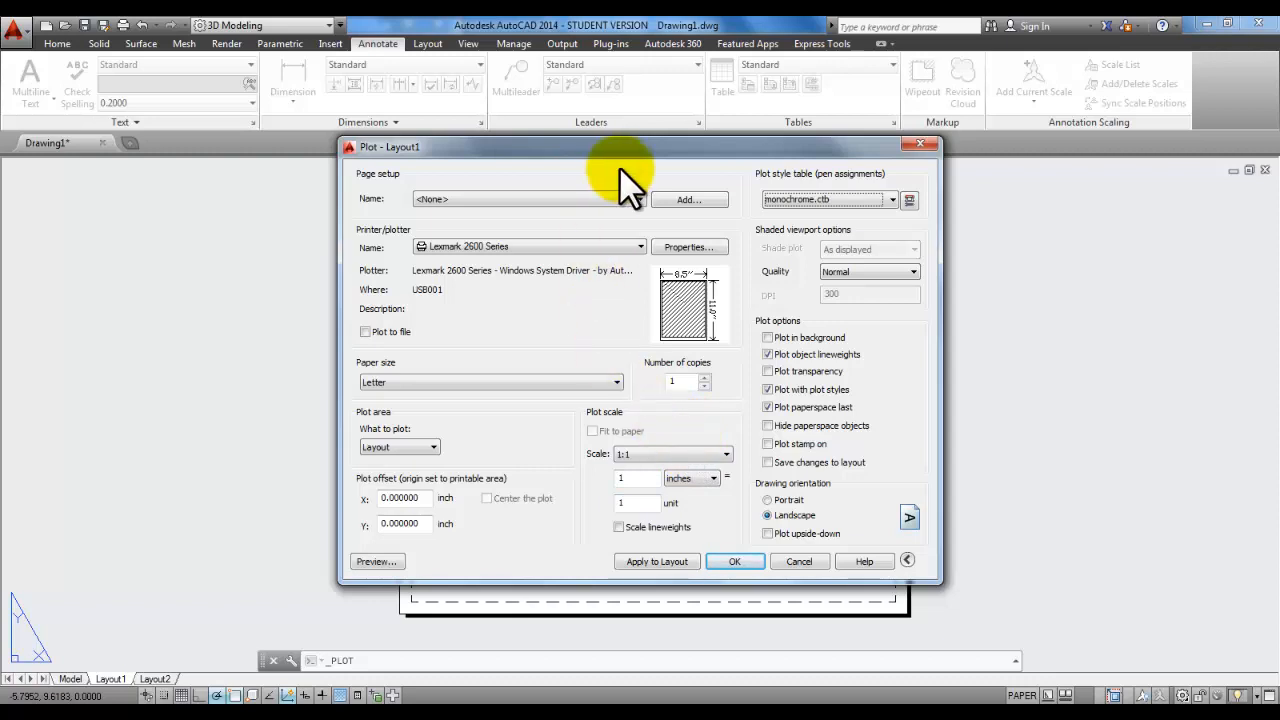
left_click_drag(632, 153, 888, 81)
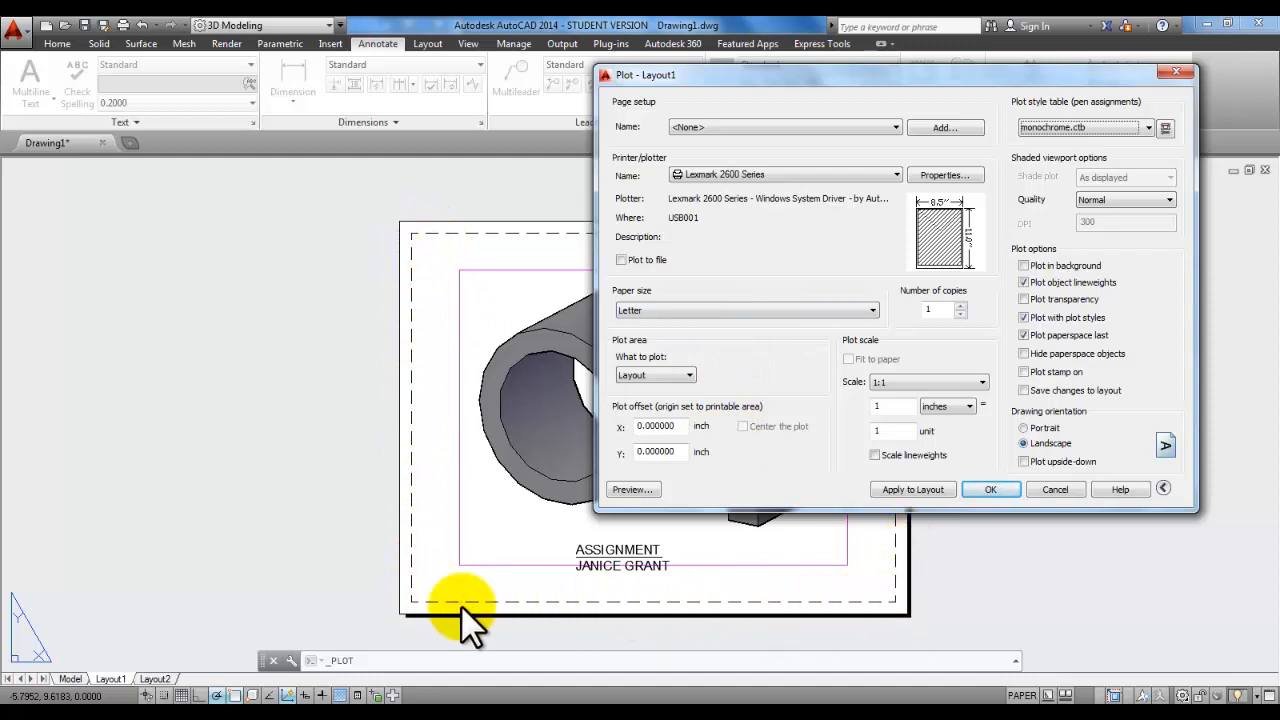
left_click(906, 490)
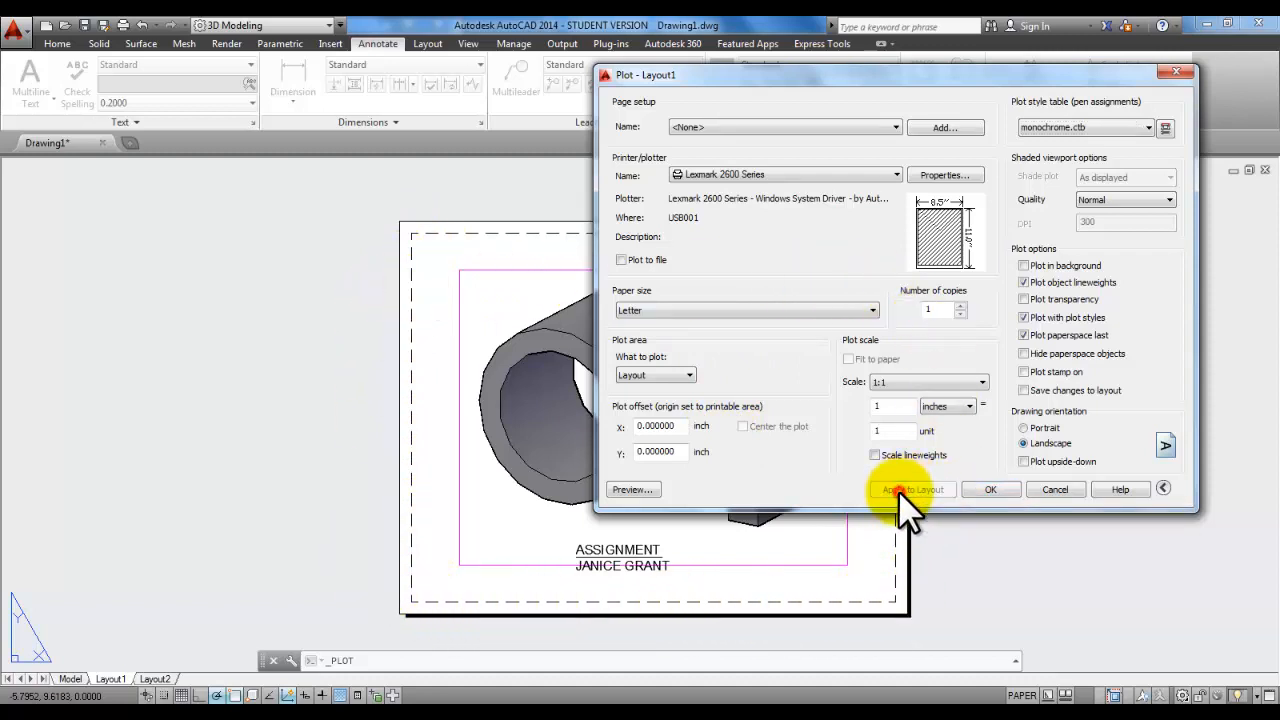
Step: Preview the printed sheet with the bracket and label, then exit and cancel plotting
left_click(632, 489)
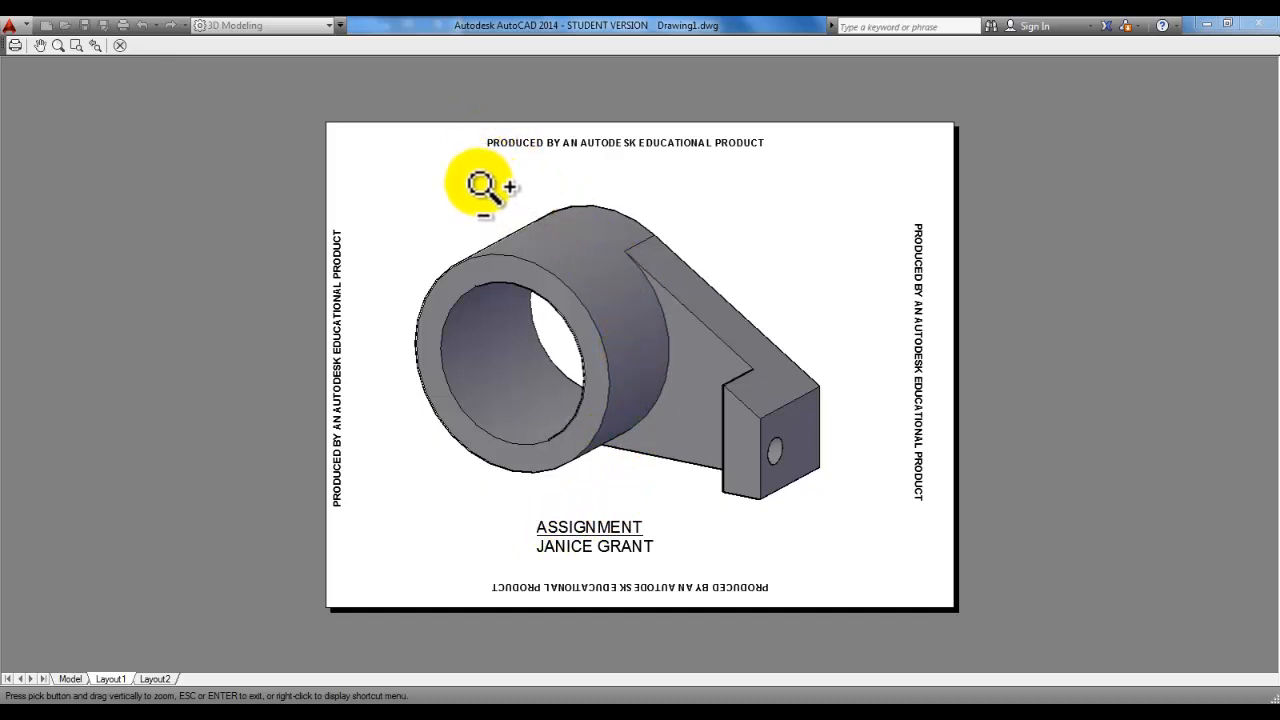
right_click(397, 177)
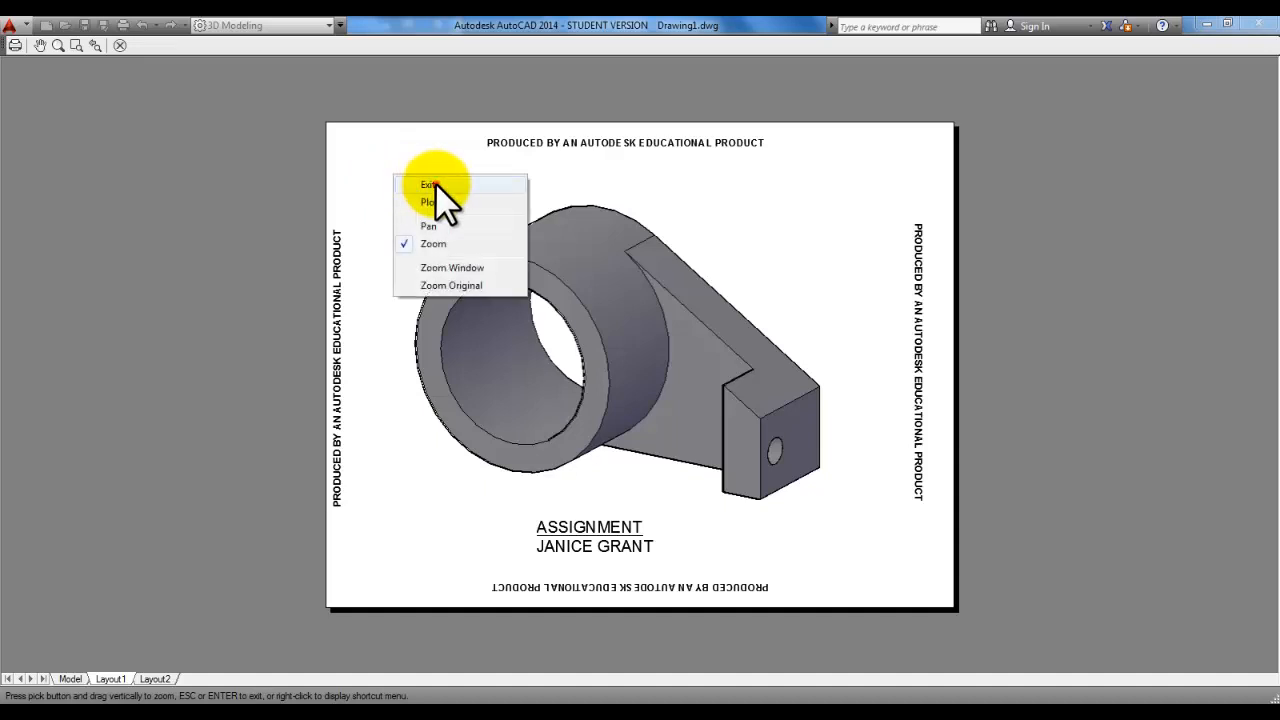
left_click(428, 184)
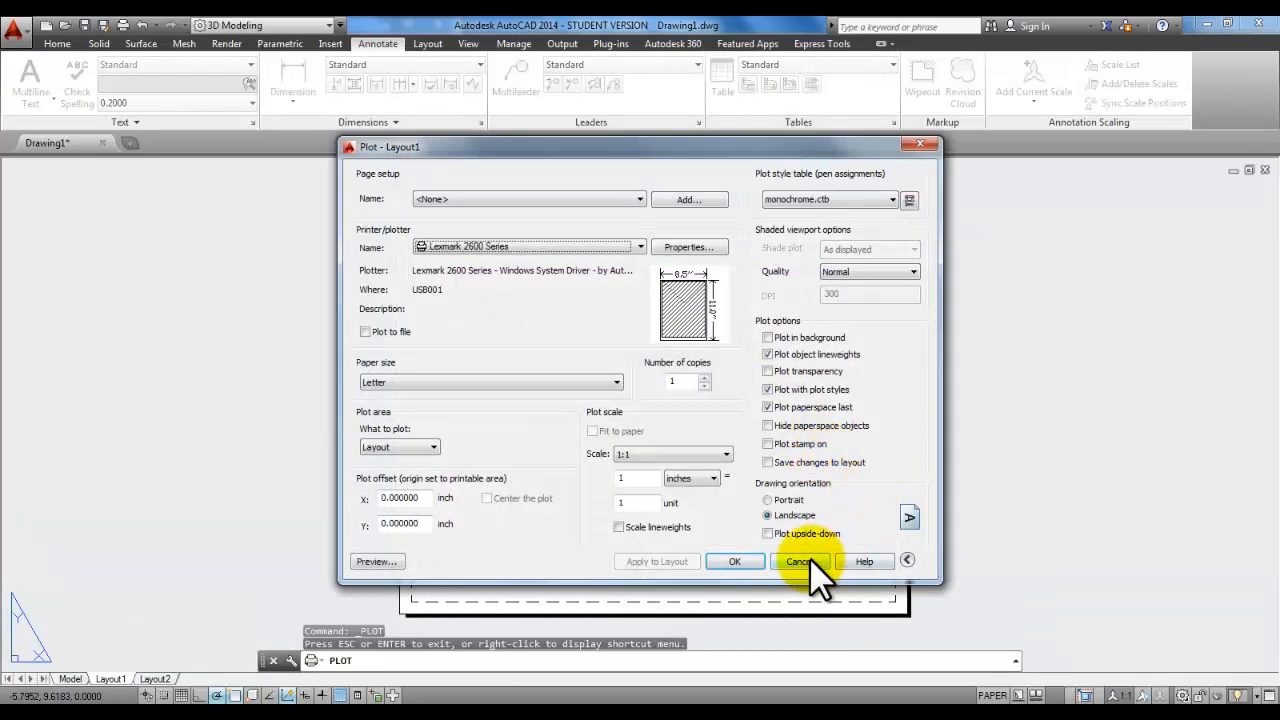
left_click(809, 557)
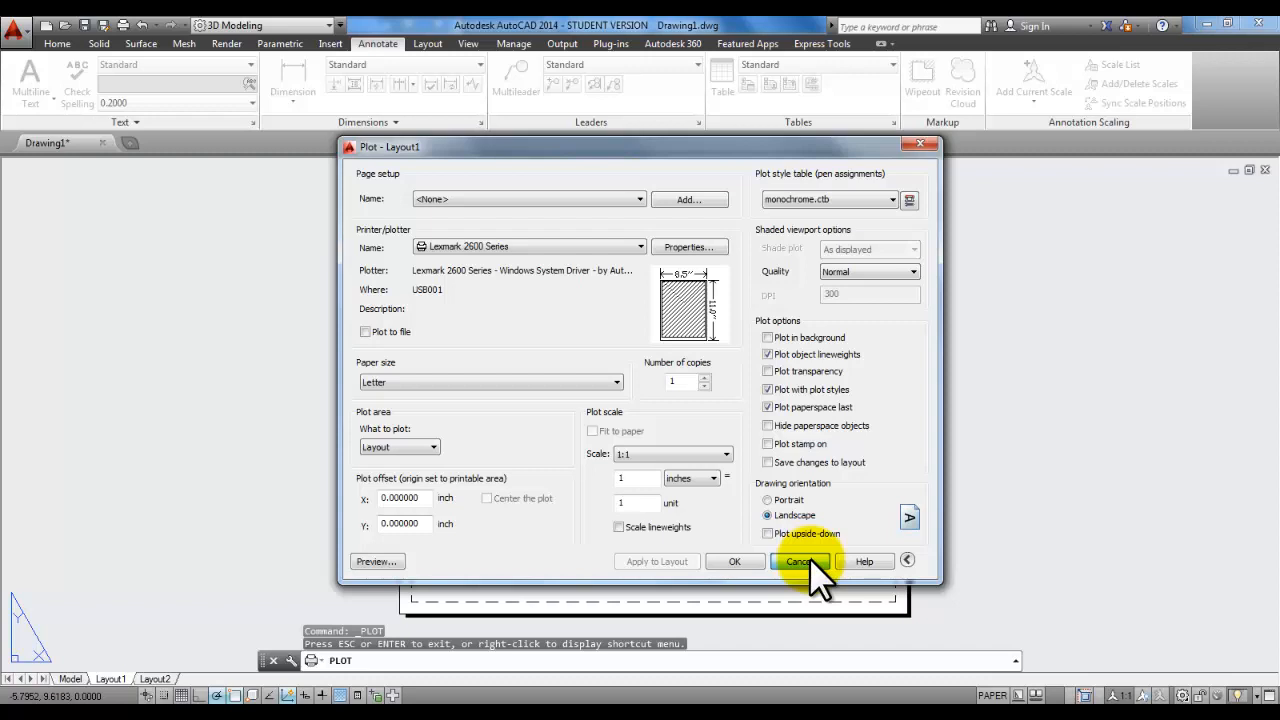
left_click(810, 560)
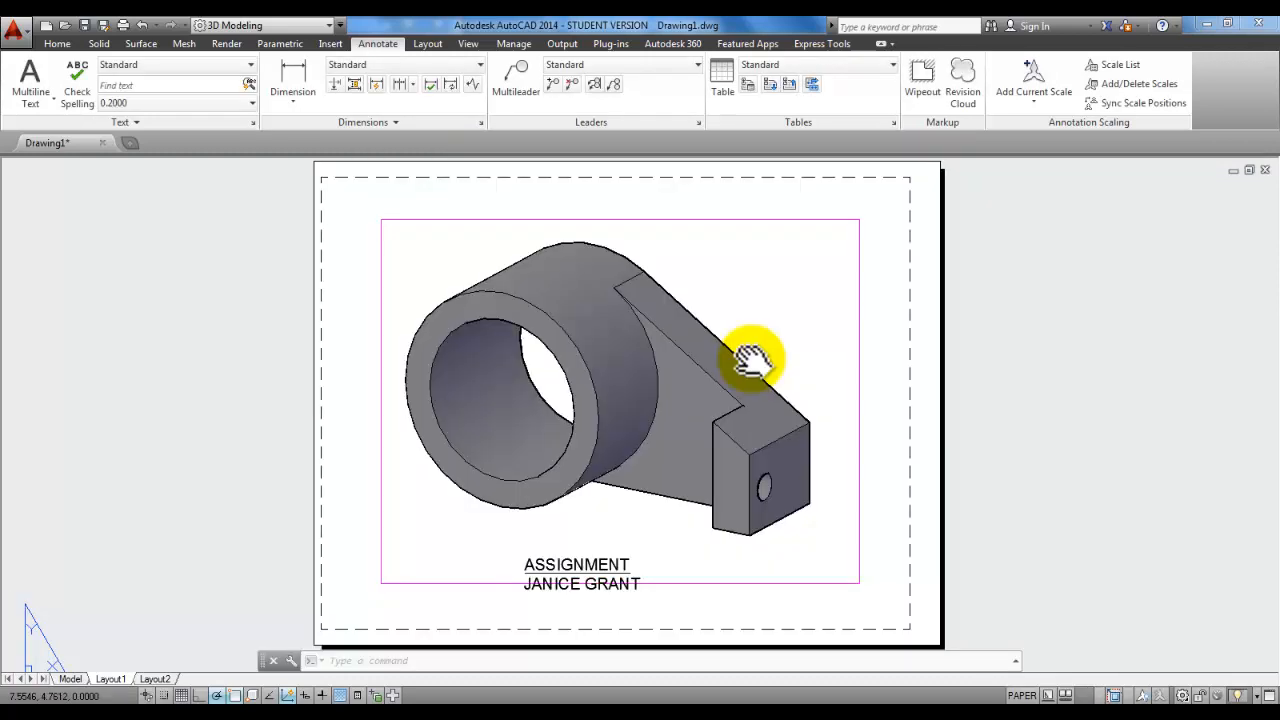